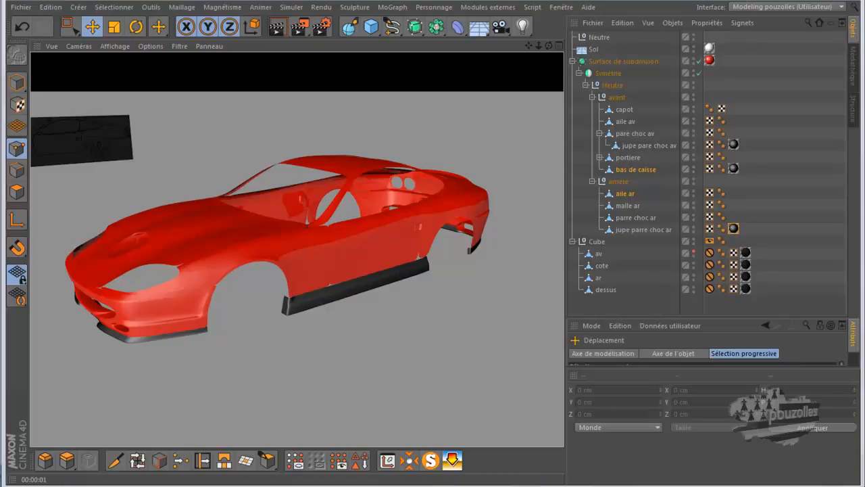
Step: Examine the lower body sill in the side reference photo Ferrari_550_Maranello_1 in the photo gallery
{"action": "mouse_move", "coordinate": [408, 486]}
{"action": "left_click", "coordinate": [637, 465]}
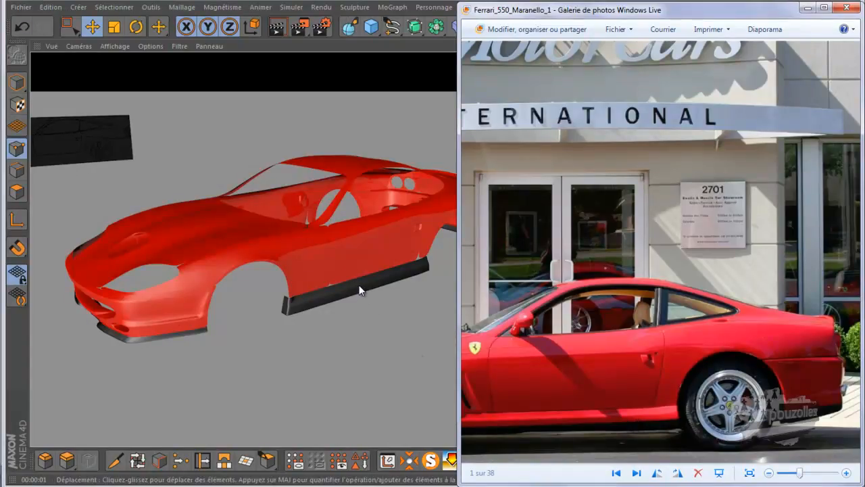
{"action": "left_click", "coordinate": [423, 3]}
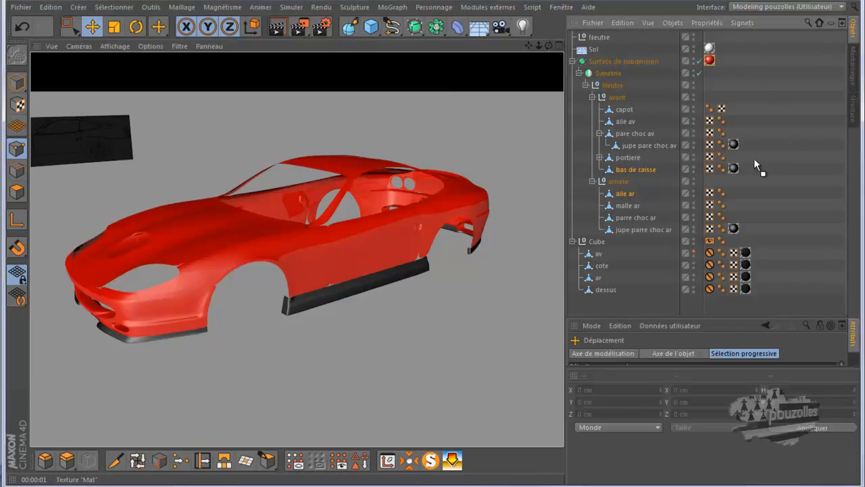
Step: Copy the red body material onto the bas de caisse object and delete its black material
{"action": "left_click_drag", "start_coordinate": [736, 169], "coordinate": [745, 169]}
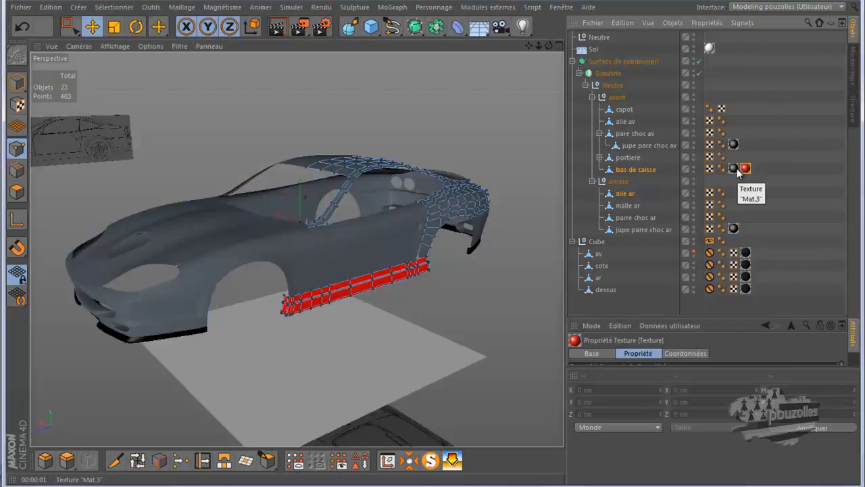
{"action": "left_click_drag", "start_coordinate": [745, 168], "coordinate": [710, 60]}
{"action": "left_click_drag", "start_coordinate": [749, 170], "coordinate": [749, 170], "text": "ctrl"}
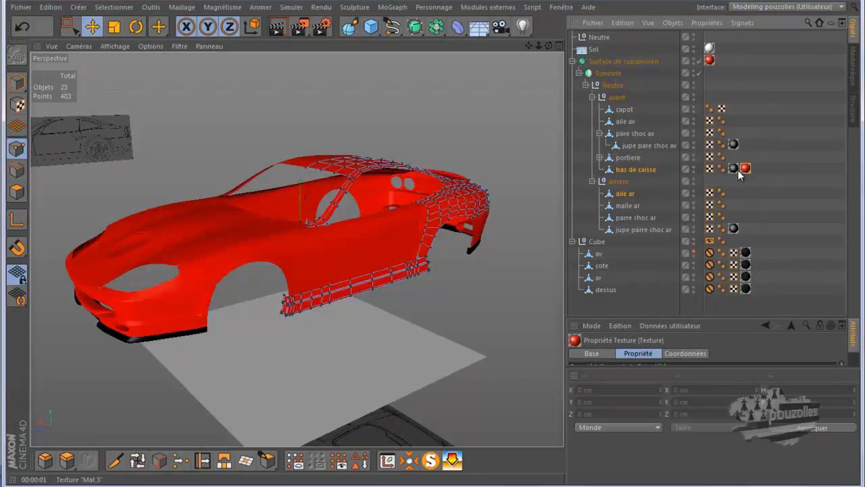
{"action": "left_click", "coordinate": [733, 168]}
{"action": "key", "text": "Delete"}
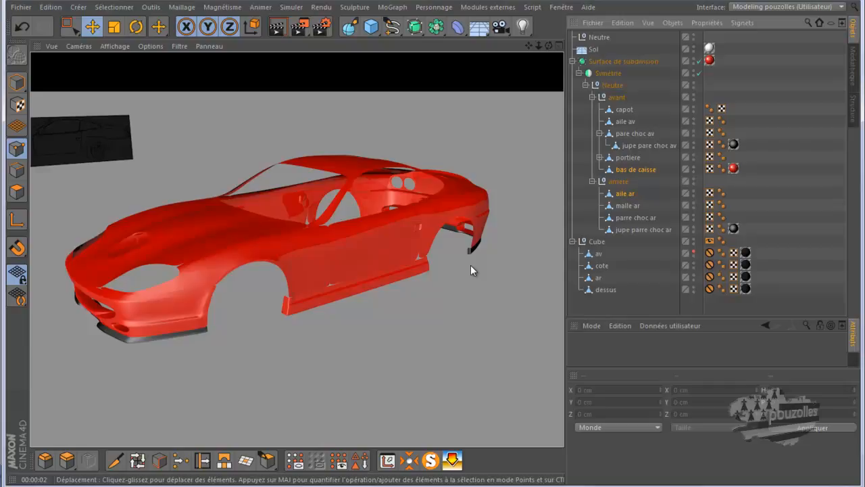
Step: Close the current project without saving and open the toit file from the modelisation voiture folder
{"action": "left_click", "coordinate": [21, 9]}
{"action": "left_click", "coordinate": [28, 79]}
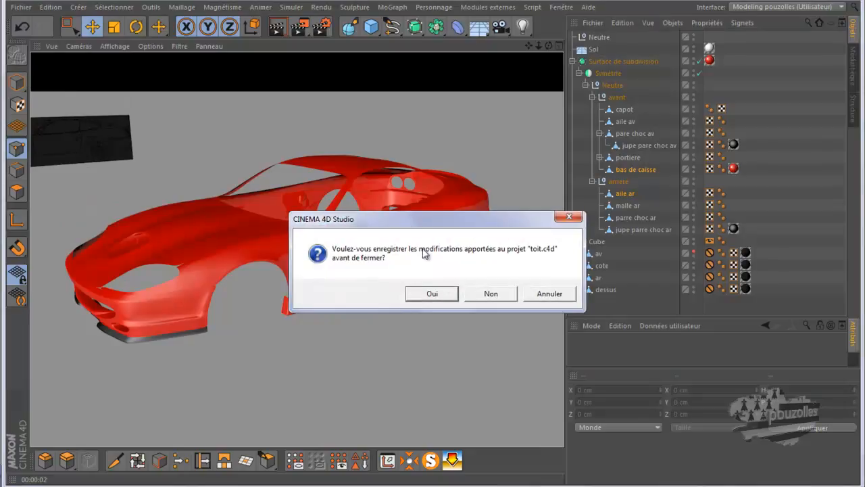
{"action": "left_click", "coordinate": [500, 295]}
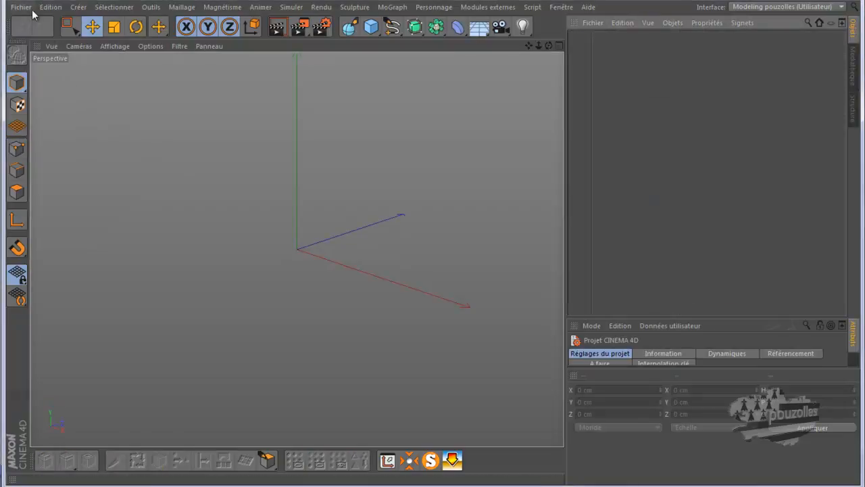
{"action": "left_click", "coordinate": [23, 7]}
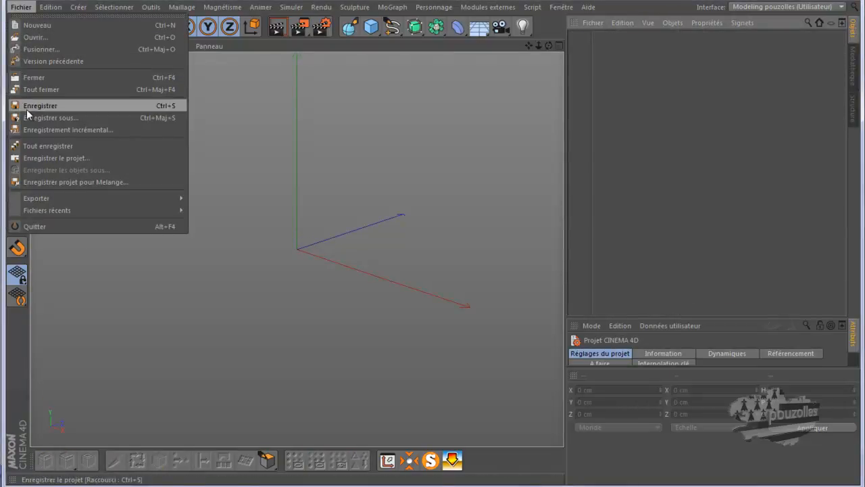
{"action": "left_click", "coordinate": [36, 38]}
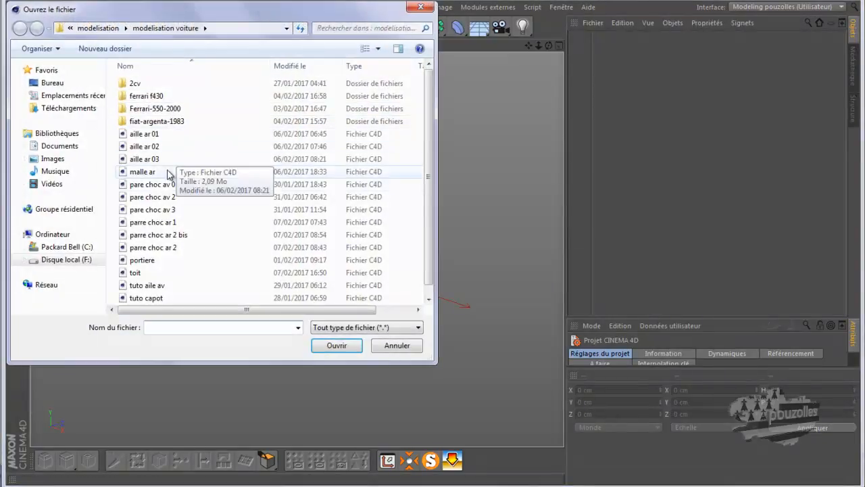
{"action": "double_click", "coordinate": [141, 272]}
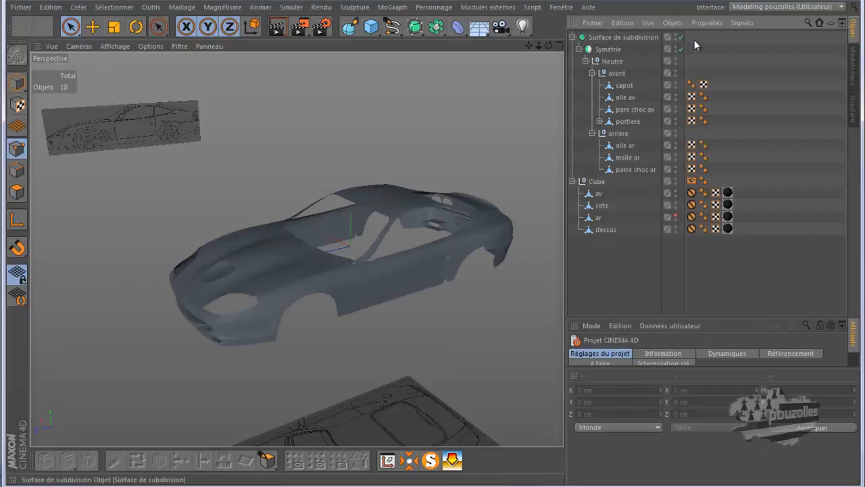
Step: Disable the subdivision surface, select the front bumper object pare choc av, and clear its point selection
{"action": "key", "text": "q"}
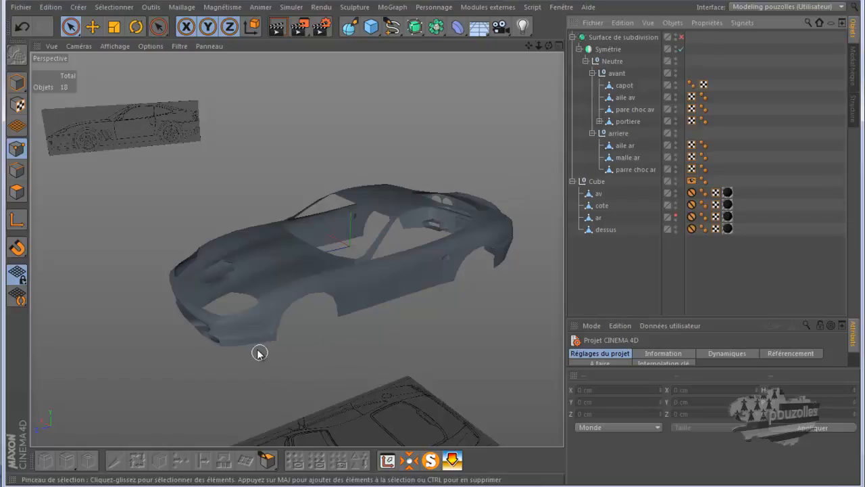
{"action": "scroll", "coordinate": [257, 352], "scroll_direction": "up", "scroll_amount": 5}
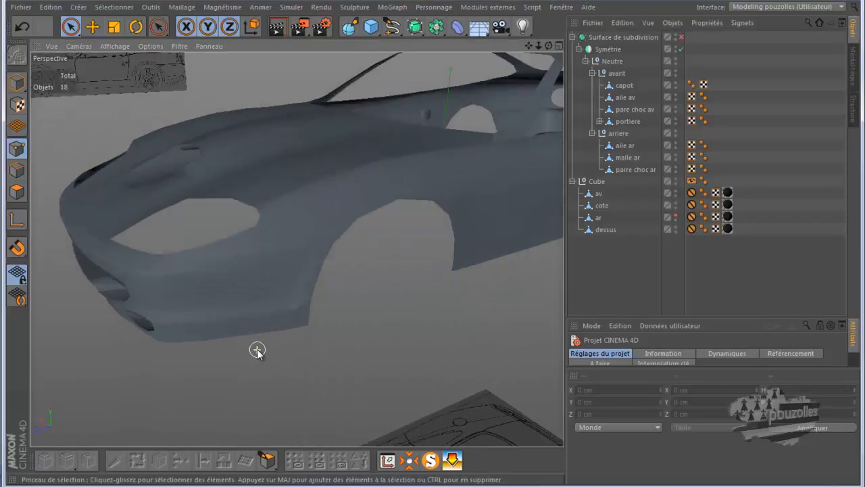
{"action": "scroll", "coordinate": [256, 350], "scroll_direction": "up", "scroll_amount": 3}
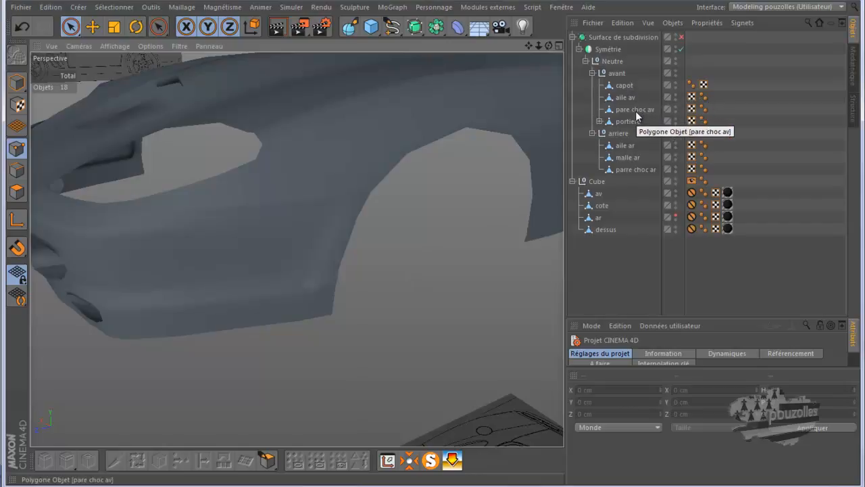
{"action": "left_click", "coordinate": [631, 110]}
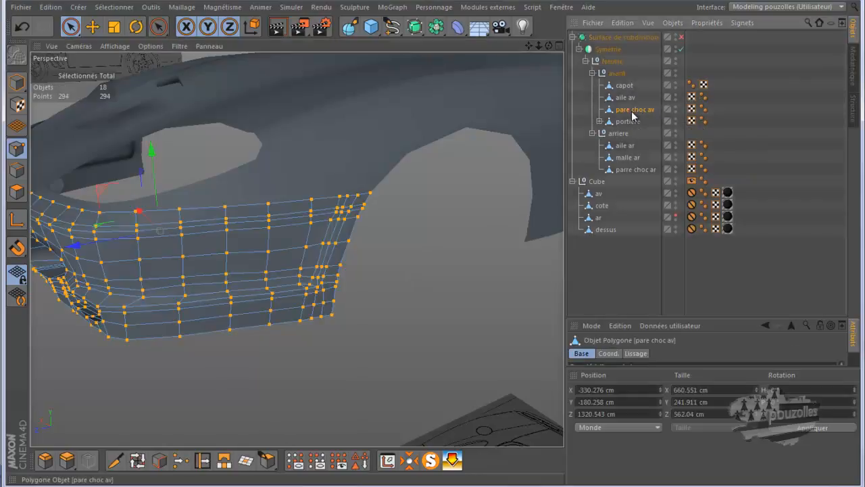
{"action": "left_click", "coordinate": [475, 220]}
{"action": "scroll", "coordinate": [475, 219], "scroll_direction": "down", "scroll_amount": 5}
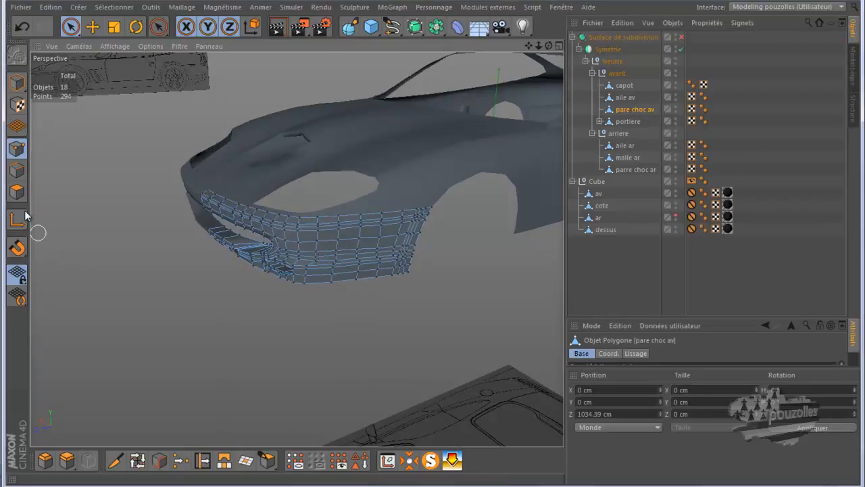
Step: Select the complete lower border of the front bumper in edge mode using path selection
{"action": "left_click", "coordinate": [16, 173]}
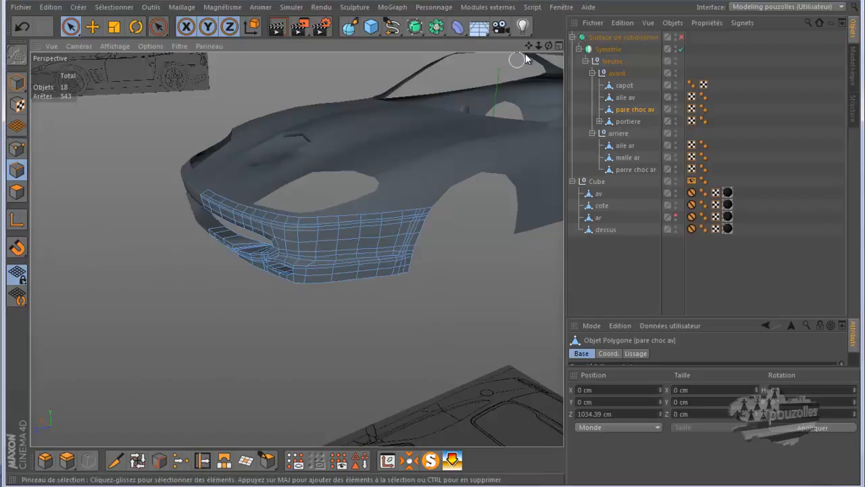
{"action": "left_click_drag", "start_coordinate": [548, 46], "coordinate": [437, 246]}
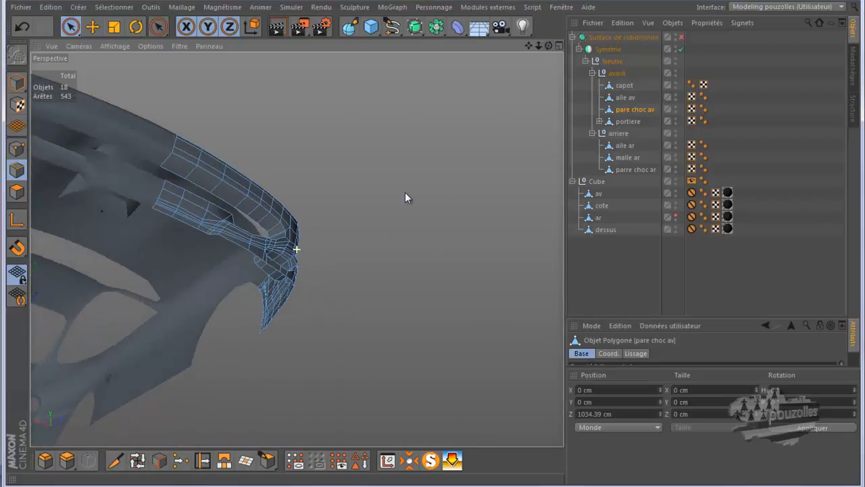
{"action": "left_click", "coordinate": [160, 464]}
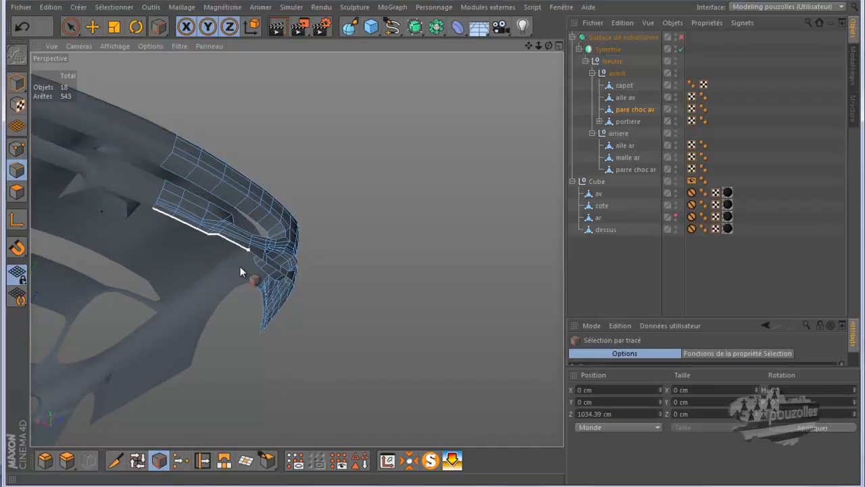
{"action": "left_click_drag", "start_coordinate": [252, 274], "coordinate": [278, 287]}
{"action": "left_click_drag", "start_coordinate": [269, 362], "coordinate": [268, 365]}
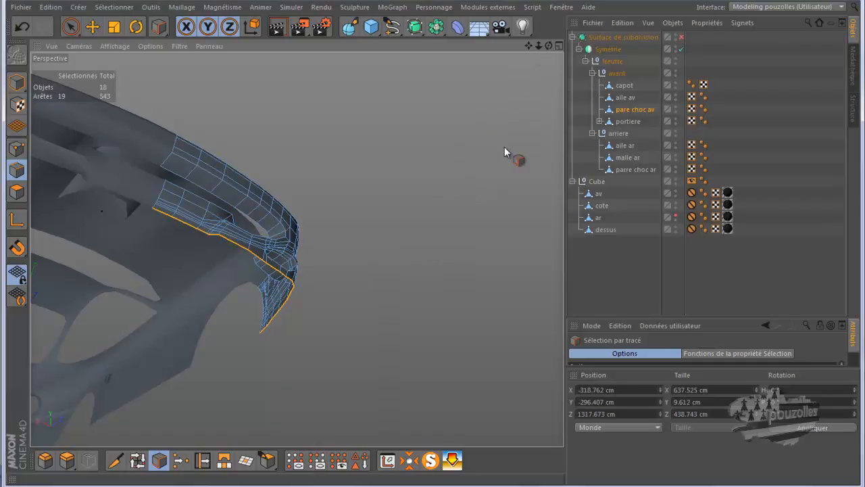
Step: Examine the skirt under the front bumper in the left-view blueprint and in photos Ferrari_550_Maranello_11 and Ferrari_550_Maranello_4
{"action": "mouse_move", "coordinate": [548, 44]}
{"action": "left_mouse_down"}
{"action": "mouse_move", "coordinate": [421, 257]}
{"action": "mouse_move", "coordinate": [412, 253]}
{"action": "mouse_move", "coordinate": [428, 248]}
{"action": "mouse_move", "coordinate": [543, 46]}
{"action": "left_mouse_up"}
{"action": "middle_click", "coordinate": [321, 362]}
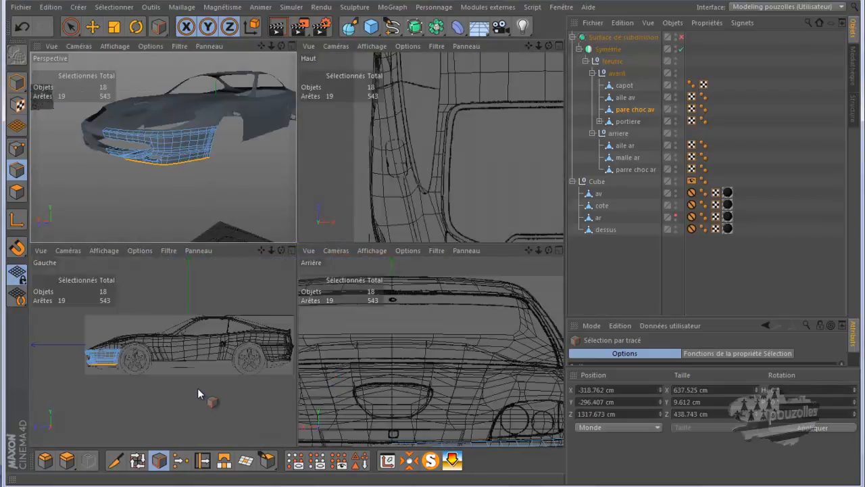
{"action": "middle_click", "coordinate": [197, 388]}
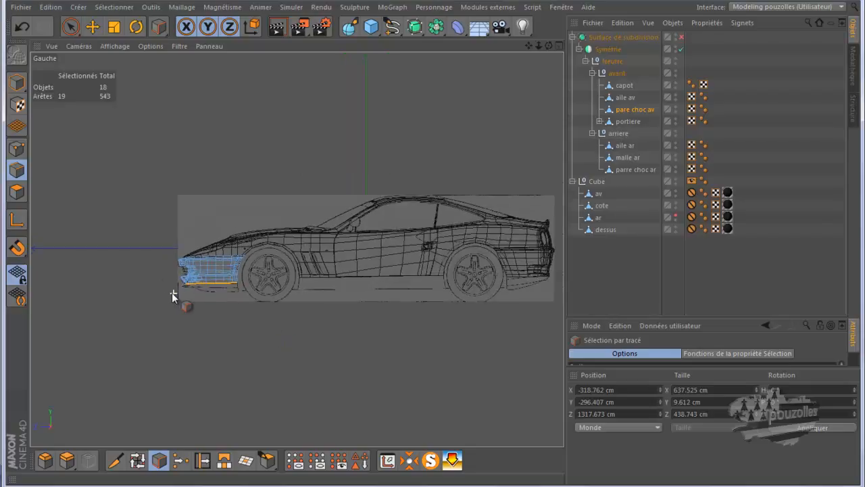
{"action": "scroll", "coordinate": [173, 293], "scroll_direction": "up", "scroll_amount": 8}
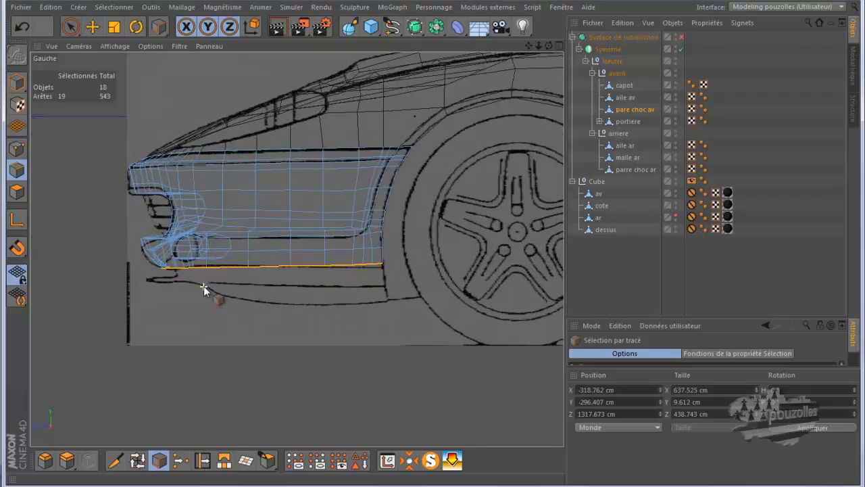
{"action": "scroll", "coordinate": [204, 286], "scroll_direction": "up", "scroll_amount": 4}
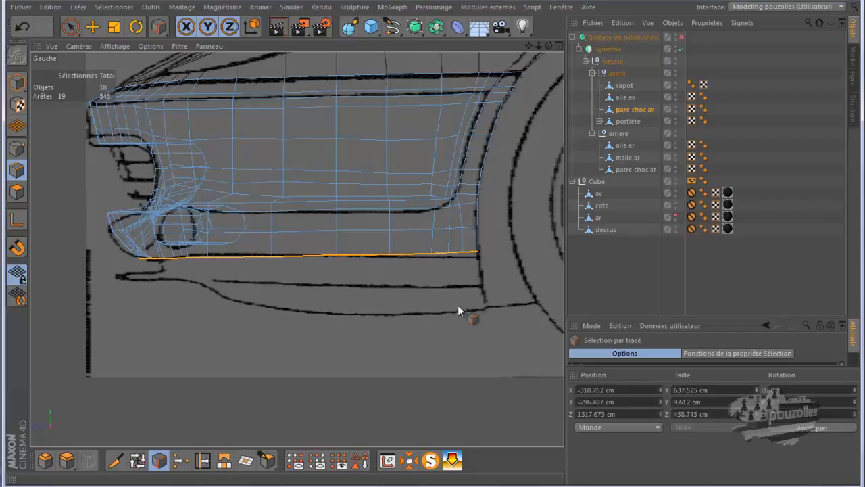
{"action": "left_click", "coordinate": [407, 485]}
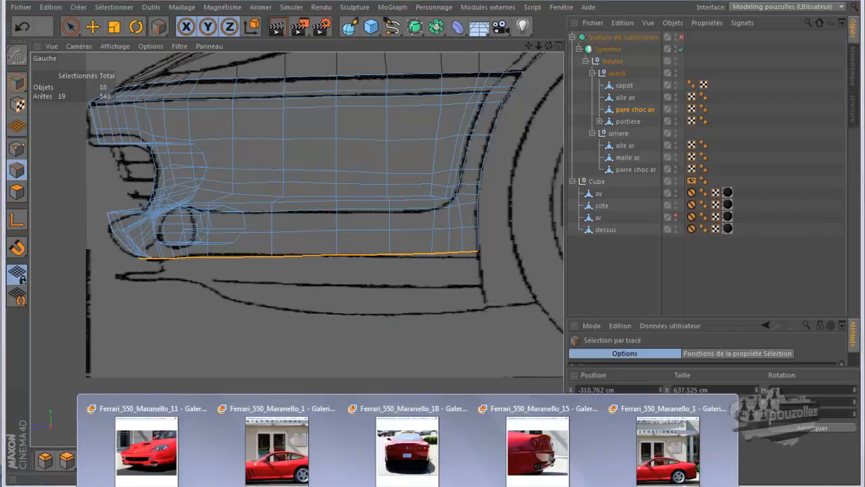
{"action": "left_click", "coordinate": [175, 466]}
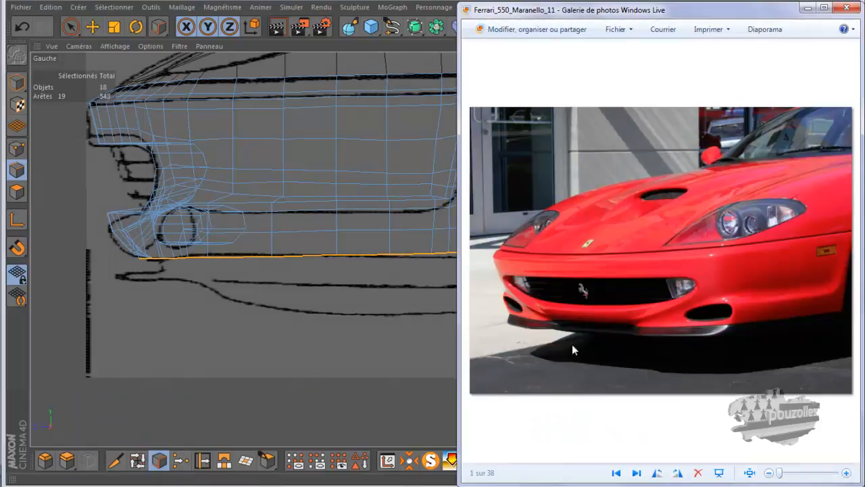
{"action": "left_click", "coordinate": [408, 485]}
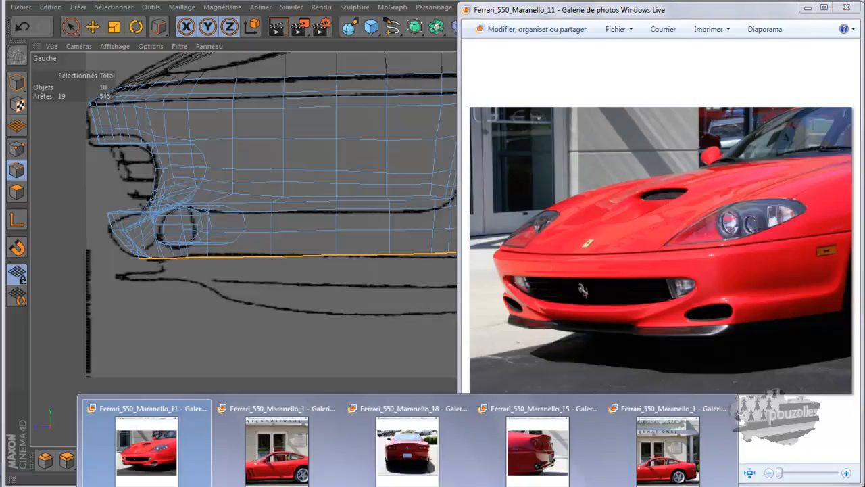
{"action": "left_click", "coordinate": [159, 486]}
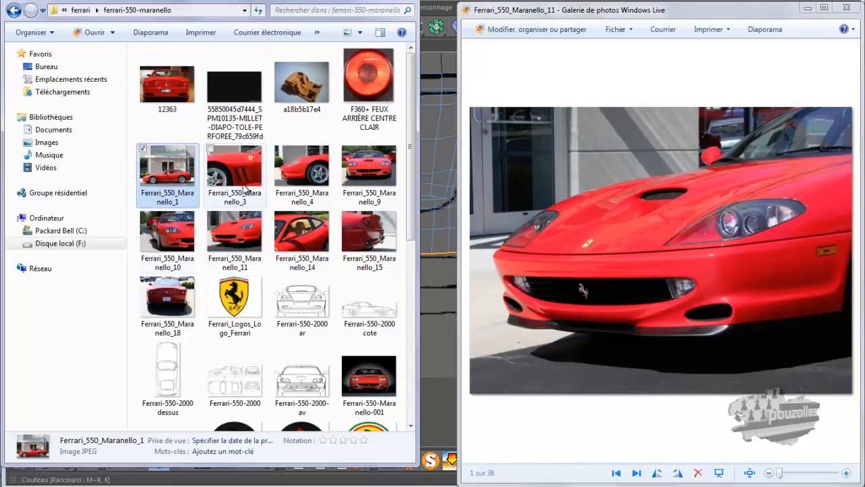
{"action": "left_click", "coordinate": [295, 177]}
{"action": "double_click", "coordinate": [294, 176]}
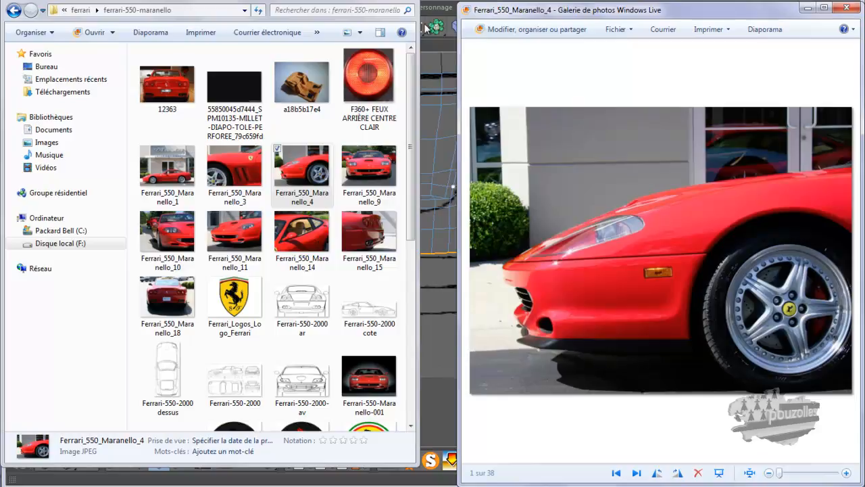
{"action": "left_click", "coordinate": [441, 74]}
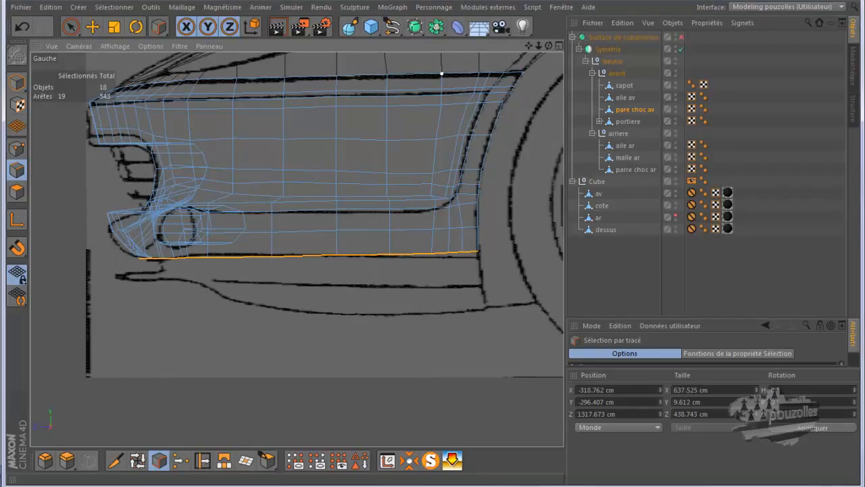
Step: Lower the selected bottom edges of the front bumper about 44 cm along the vertical axis
{"action": "left_click", "coordinate": [93, 26]}
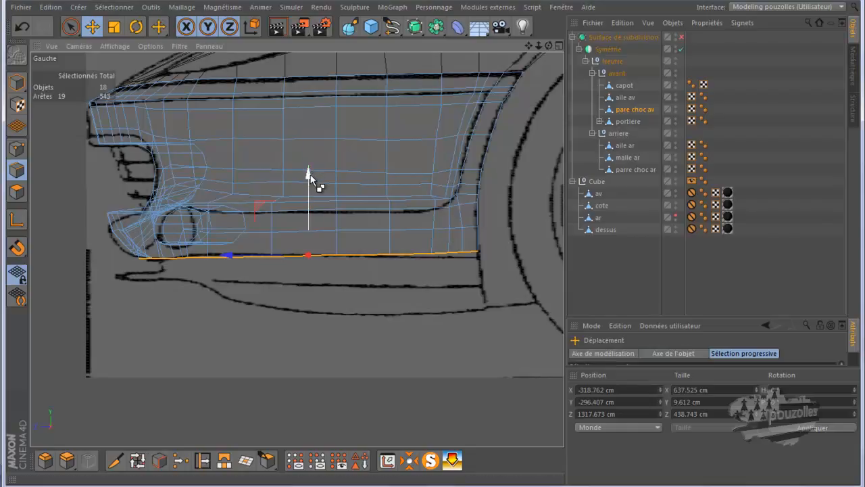
{"action": "left_click_drag", "start_coordinate": [308, 175], "coordinate": [307, 211]}
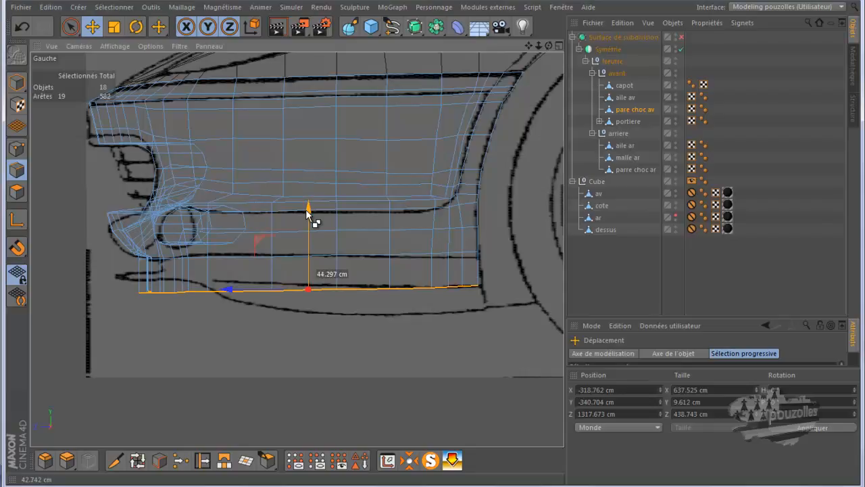
{"action": "left_click_drag", "start_coordinate": [308, 211], "coordinate": [308, 210]}
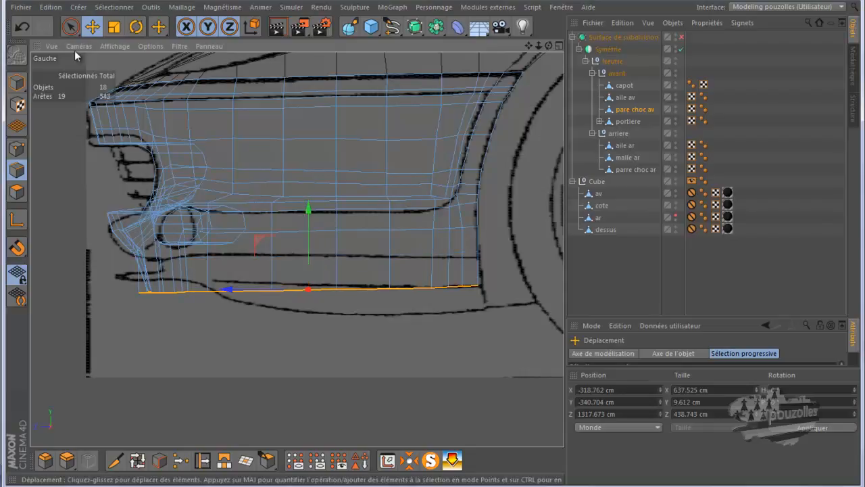
Step: Rotate the lowered bumper edges slightly in the left view and raise them about 8 cm to follow the blueprint's skirt line
{"action": "left_click", "coordinate": [136, 26]}
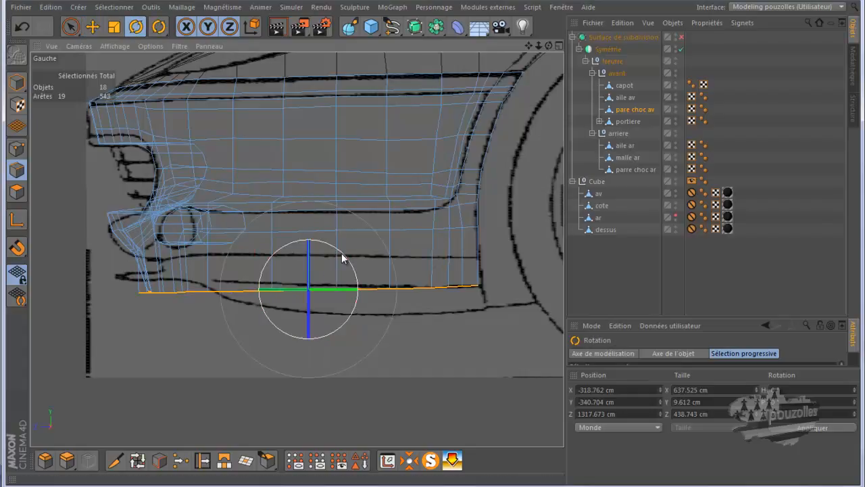
{"action": "left_click_drag", "start_coordinate": [342, 257], "coordinate": [344, 252]}
{"action": "left_click", "coordinate": [93, 26]}
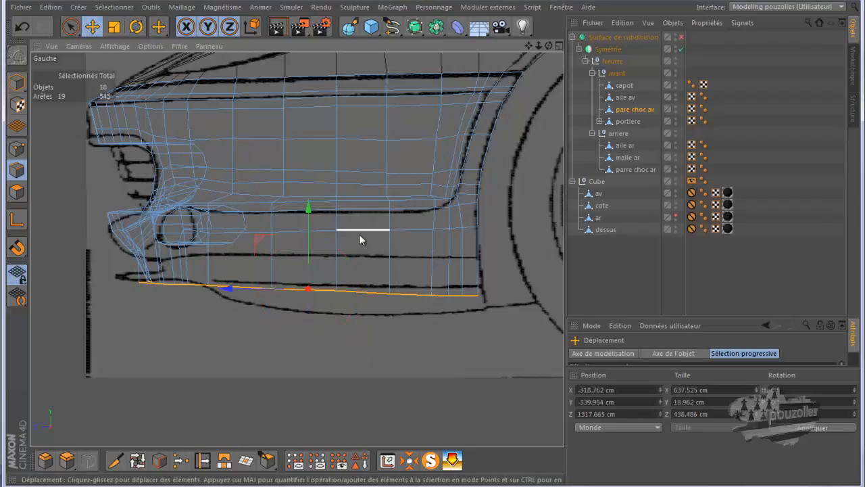
{"action": "left_click_drag", "start_coordinate": [308, 243], "coordinate": [307, 239]}
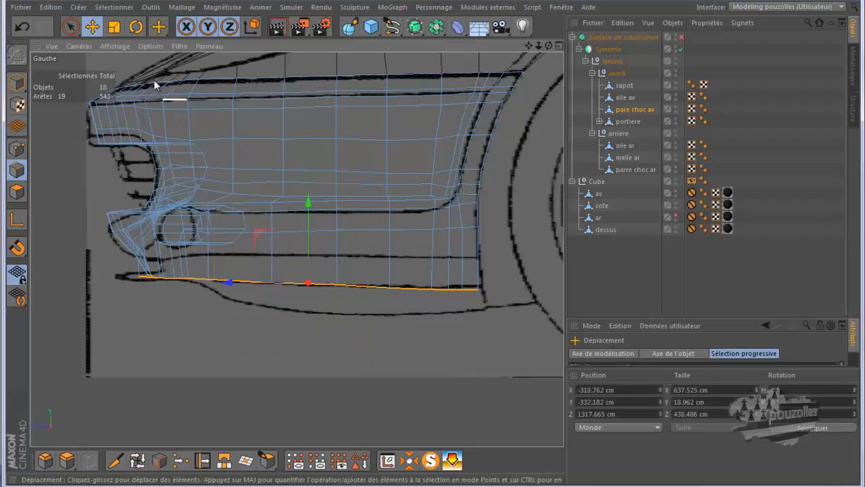
Step: Rotate the lowered bottom edges of the front bumper slightly in the left view to fit the skirt line, and clear the selection
{"action": "left_click", "coordinate": [135, 29]}
{"action": "left_click_drag", "start_coordinate": [265, 256], "coordinate": [240, 264]}
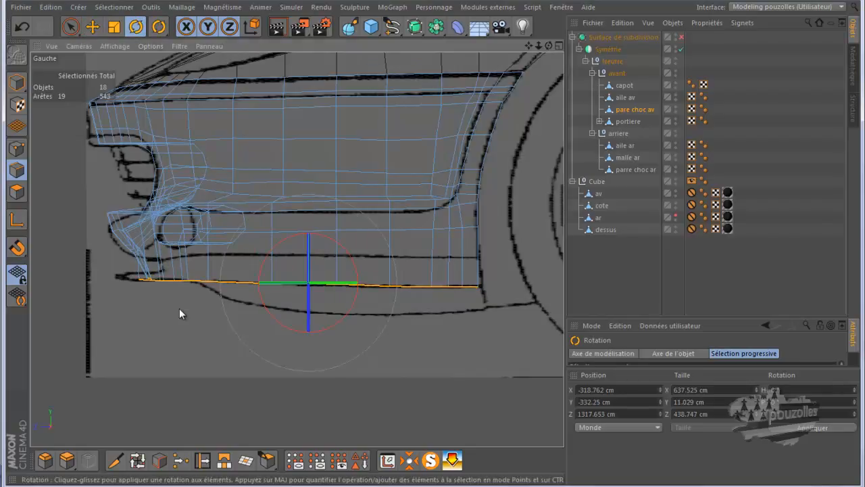
{"action": "key", "text": "ctrl+shift+a"}
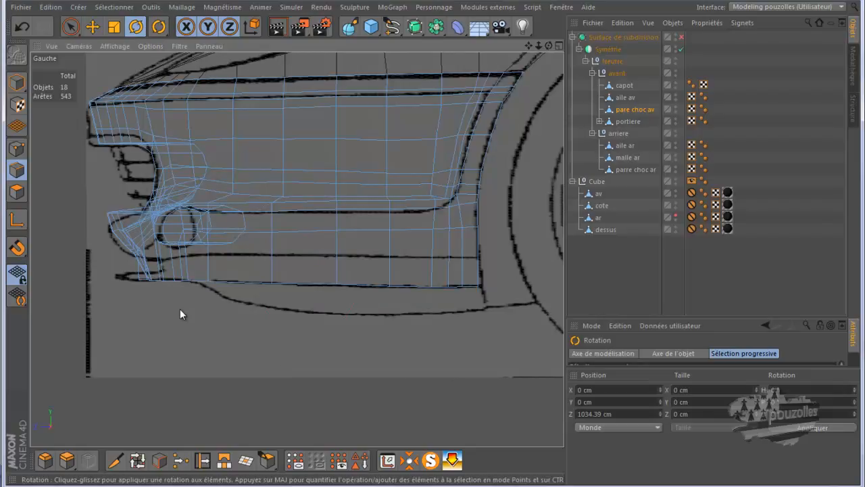
Step: Enable edge/polygon selection tolerance for the selection brush and select the whole band of 19 polygons along the bumper's bottom
{"action": "middle_click", "coordinate": [179, 308]}
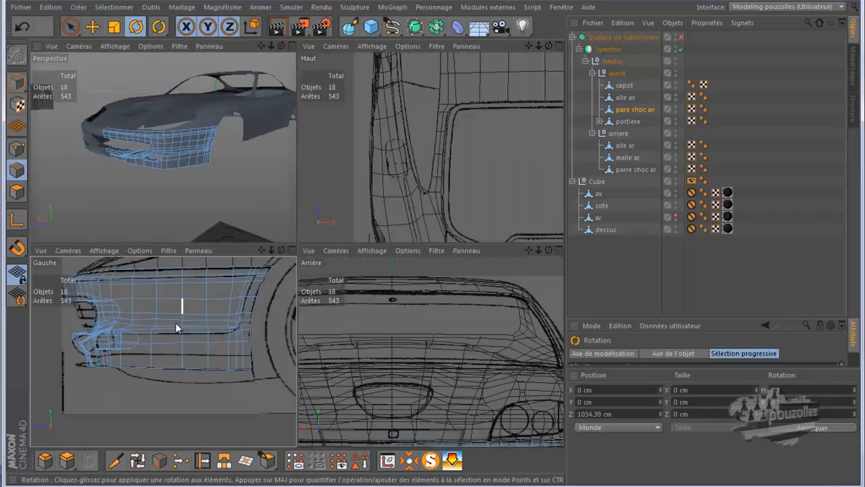
{"action": "middle_click", "coordinate": [138, 200]}
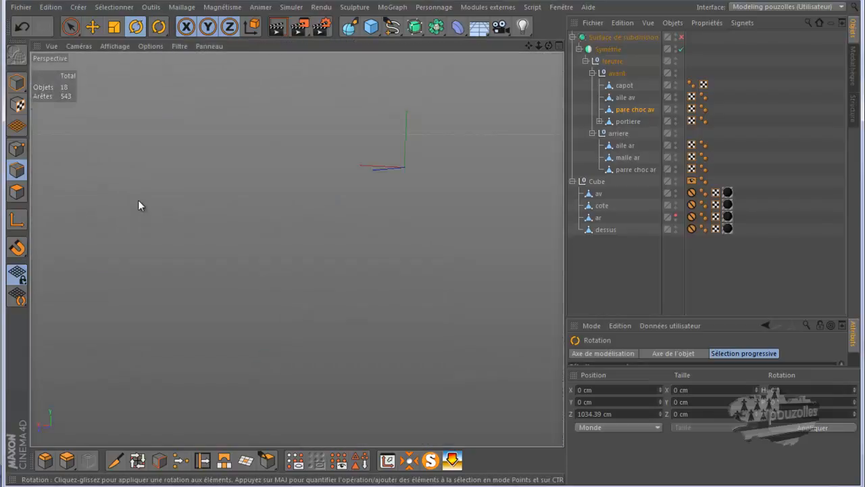
{"action": "scroll", "coordinate": [188, 280], "scroll_direction": "up", "scroll_amount": 5}
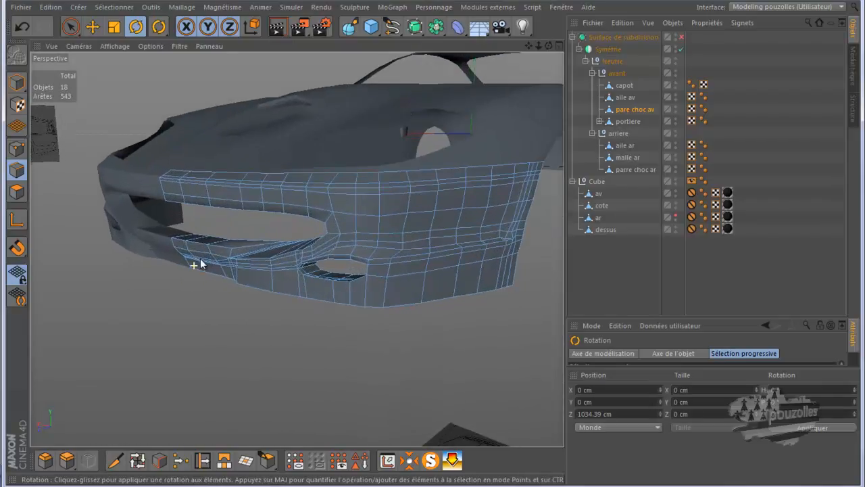
{"action": "left_click_drag", "start_coordinate": [545, 48], "coordinate": [420, 244]}
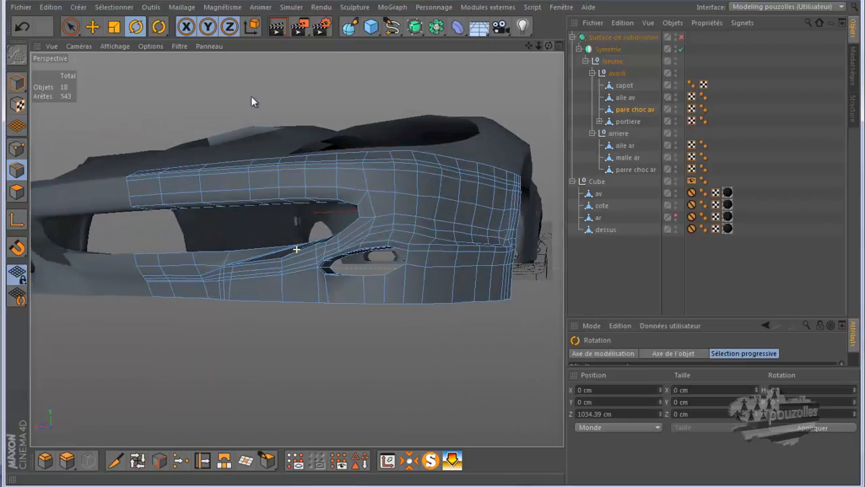
{"action": "left_click", "coordinate": [17, 192]}
{"action": "left_click", "coordinate": [70, 27]}
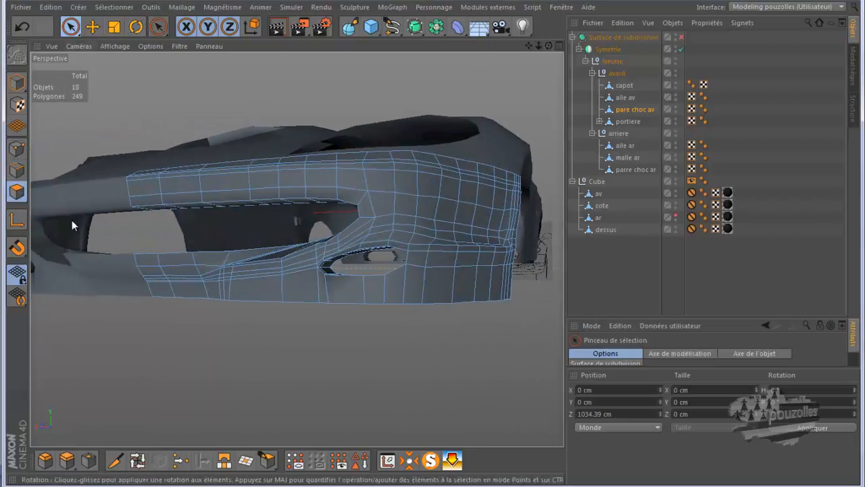
{"action": "left_click", "coordinate": [160, 290]}
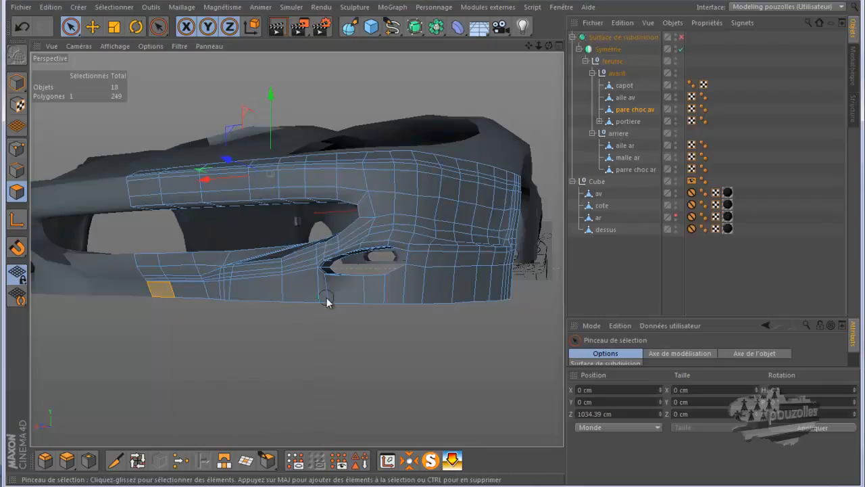
{"action": "left_click_drag", "start_coordinate": [667, 320], "coordinate": [672, 204]}
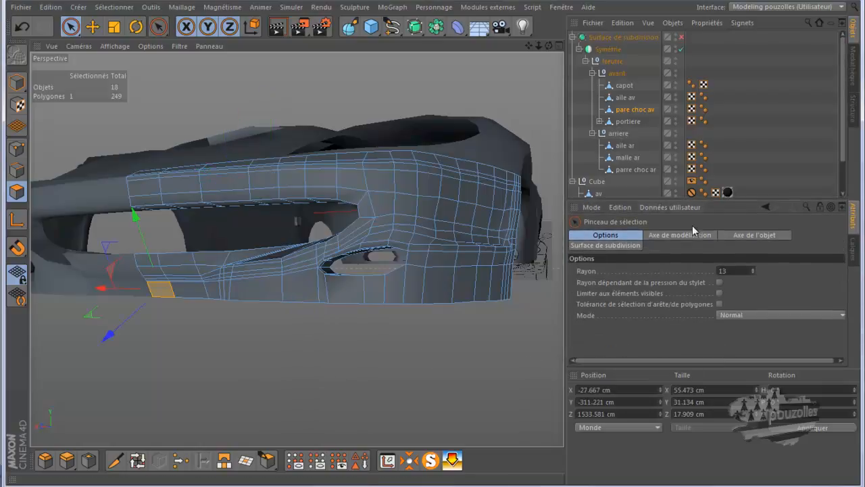
{"action": "left_click", "coordinate": [719, 304]}
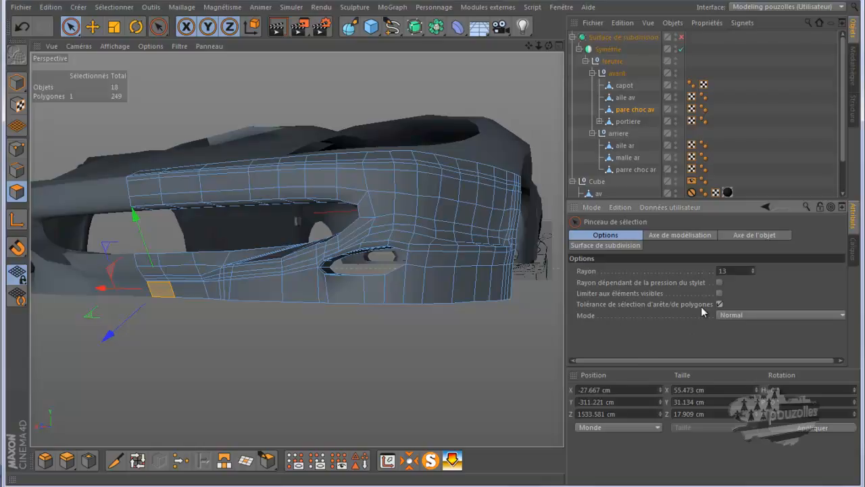
{"action": "mouse_move", "coordinate": [182, 323]}
{"action": "left_mouse_down"}
{"action": "mouse_move", "coordinate": [156, 304]}
{"action": "mouse_move", "coordinate": [540, 301]}
{"action": "left_mouse_up"}
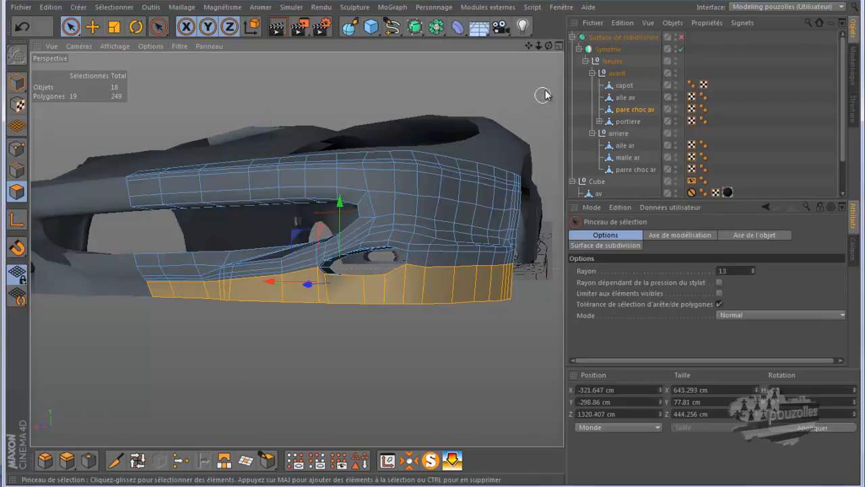
Step: Undo the polygon selection and the earlier moves and rotations of the bumper's bottom edges, back to before they were lowered
{"action": "mouse_move", "coordinate": [549, 46]}
{"action": "left_mouse_down"}
{"action": "mouse_move", "coordinate": [437, 245]}
{"action": "mouse_move", "coordinate": [422, 244]}
{"action": "mouse_move", "coordinate": [424, 228]}
{"action": "mouse_move", "coordinate": [433, 245]}
{"action": "left_mouse_up"}
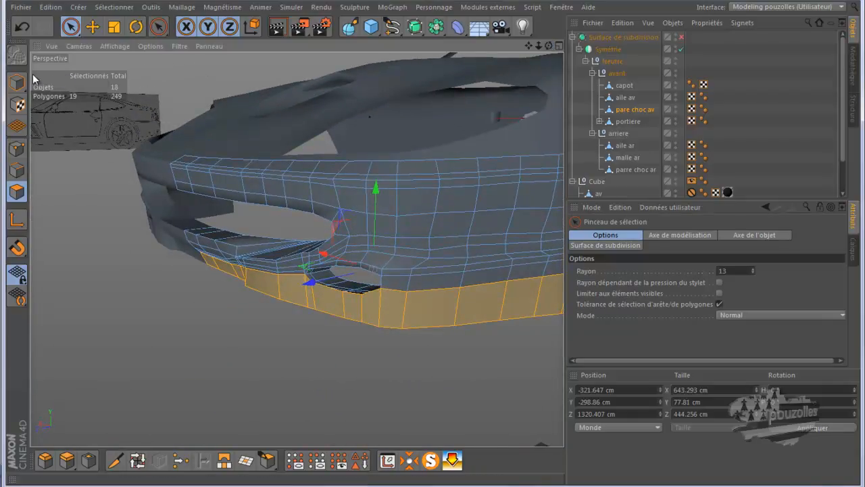
{"action": "left_click", "coordinate": [22, 27]}
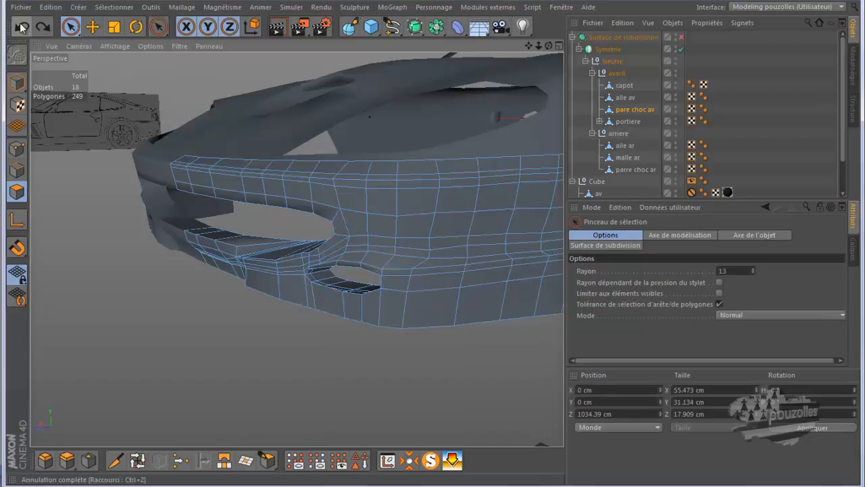
{"action": "left_click", "coordinate": [23, 27]}
{"action": "left_click", "coordinate": [22, 27]}
{"action": "left_click", "coordinate": [22, 27]}
{"action": "left_click", "coordinate": [22, 27]}
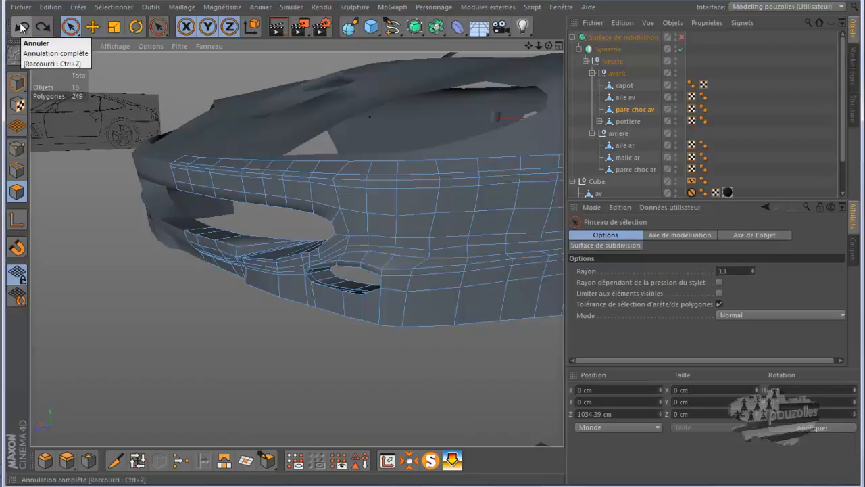
{"action": "left_click", "coordinate": [22, 27]}
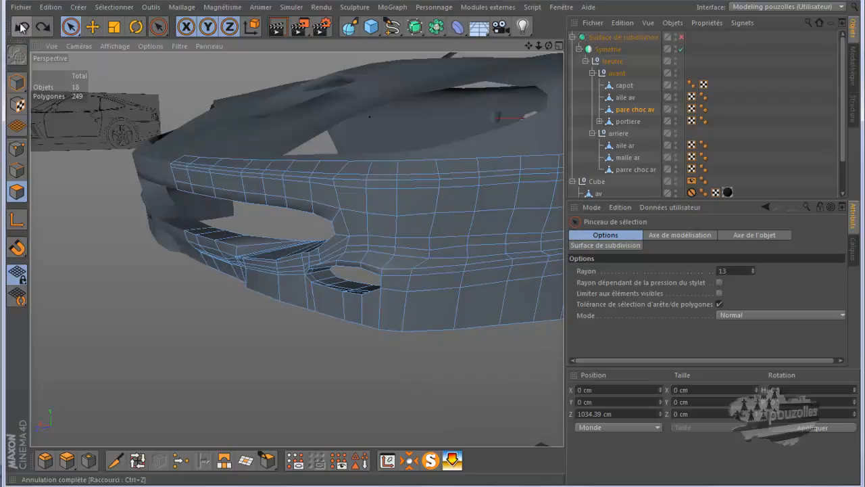
{"action": "left_click", "coordinate": [22, 27]}
{"action": "left_click", "coordinate": [22, 27]}
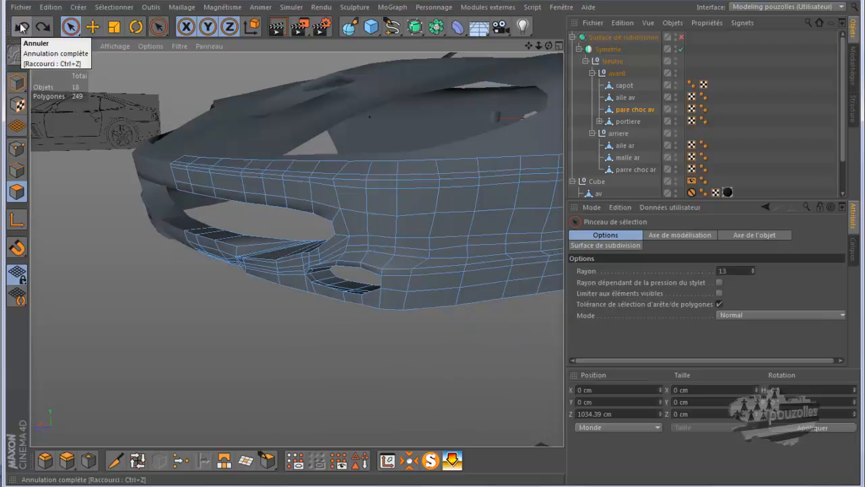
{"action": "left_click", "coordinate": [43, 27]}
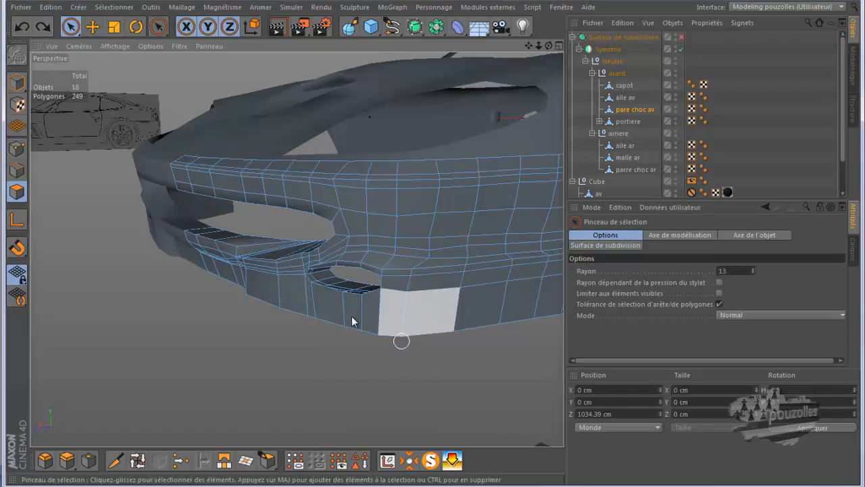
{"action": "left_click", "coordinate": [22, 28]}
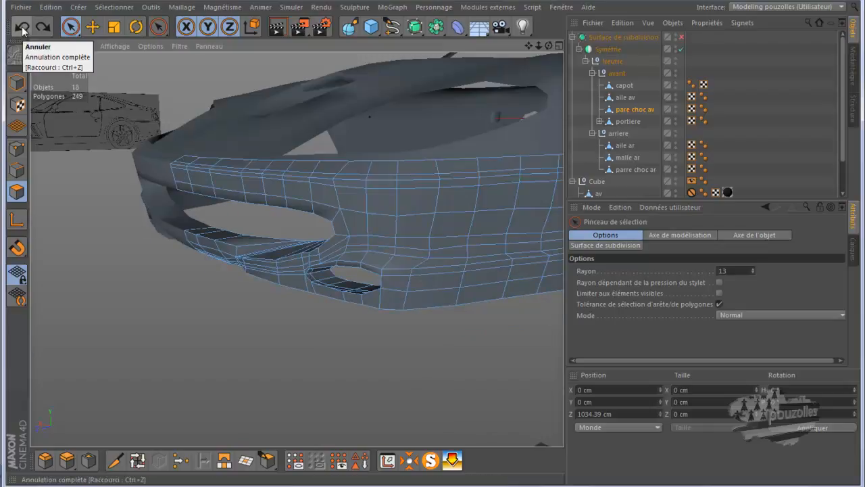
Step: Extrude the selected lower border edges of the front bumper about 46 cm straight down as a new skirt band
{"action": "left_click", "coordinate": [17, 172]}
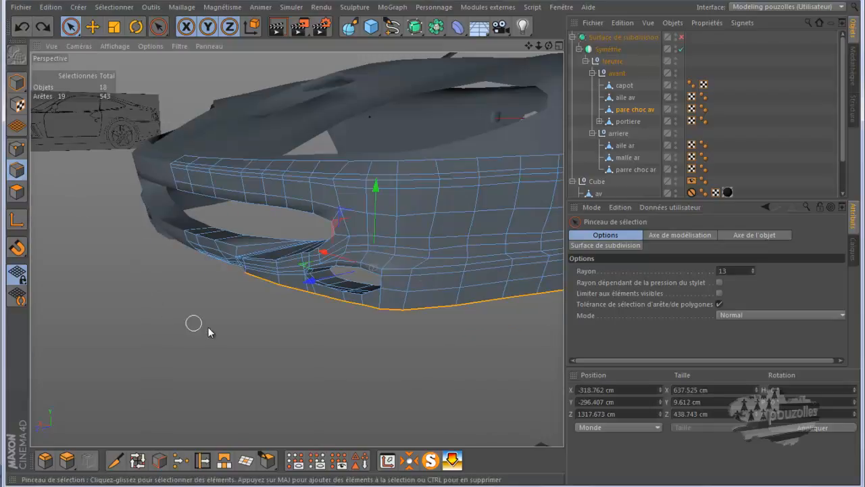
{"action": "left_click_drag", "start_coordinate": [549, 45], "coordinate": [434, 244]}
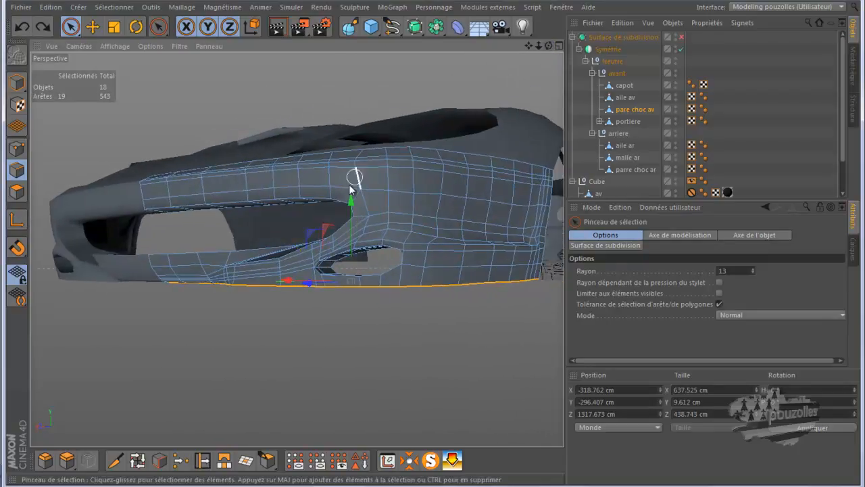
{"action": "left_click_drag", "start_coordinate": [353, 200], "coordinate": [354, 228]}
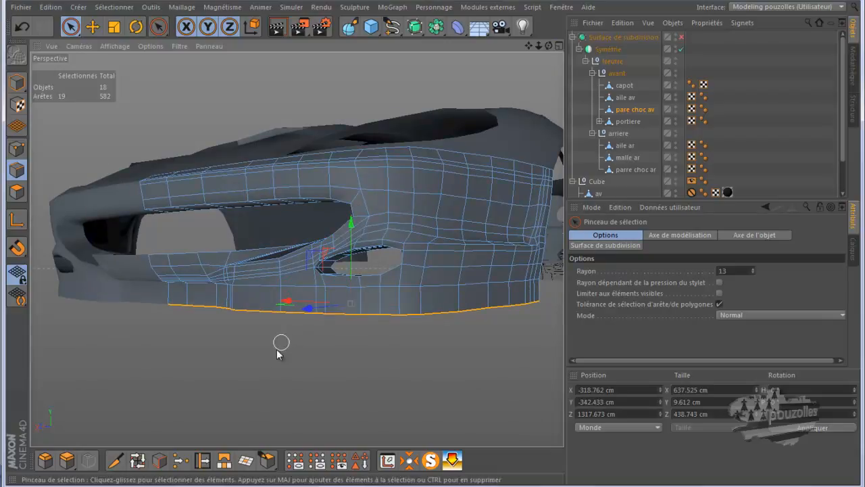
Step: Raise the extruded skirt edges about 8 cm in the left view and rotate them slightly to follow the blueprint line
{"action": "middle_click", "coordinate": [265, 369]}
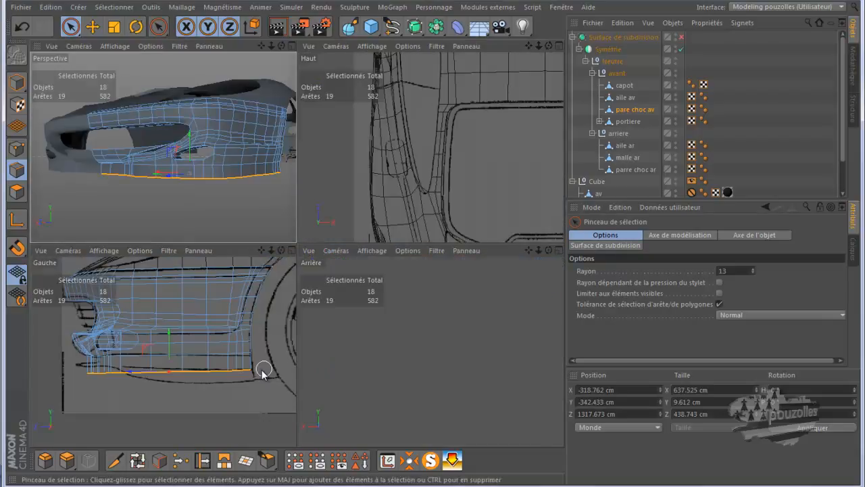
{"action": "middle_click", "coordinate": [218, 405]}
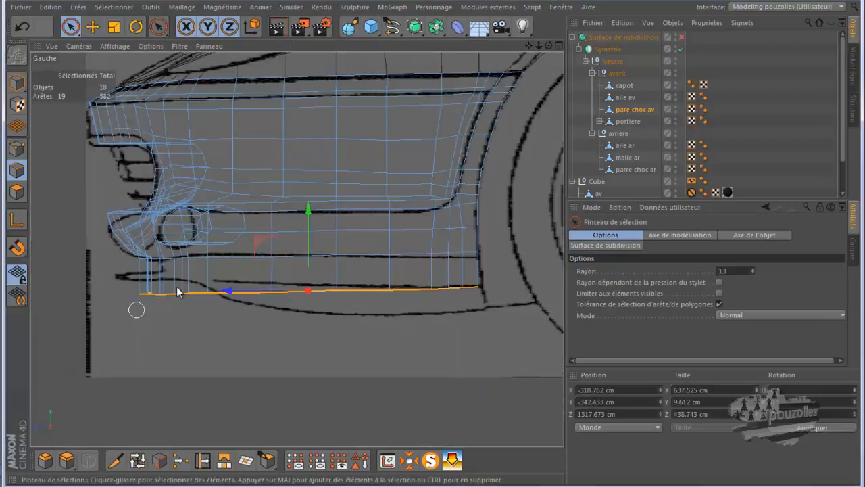
{"action": "left_click_drag", "start_coordinate": [307, 210], "coordinate": [309, 202]}
{"action": "left_click", "coordinate": [135, 26]}
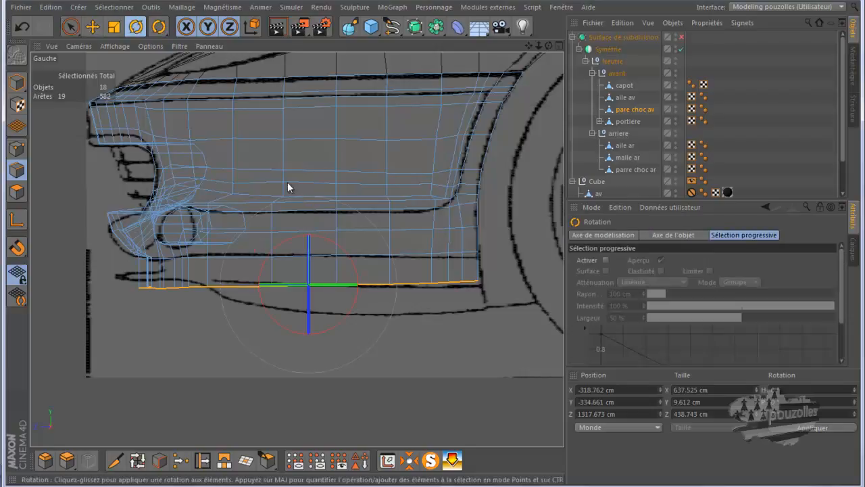
{"action": "left_click_drag", "start_coordinate": [342, 250], "coordinate": [341, 252]}
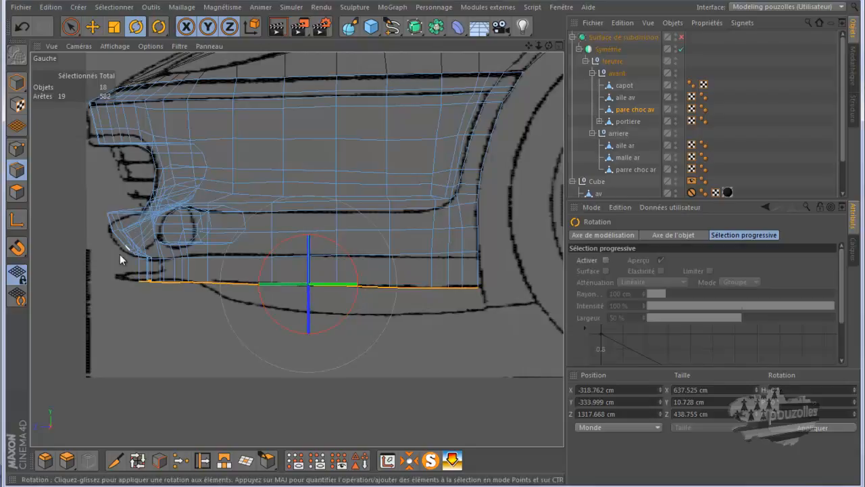
Step: Delete the five bottom points of the skirt's central section in point mode, from the symmetry axis to the step in the bumper
{"action": "left_click", "coordinate": [71, 26]}
{"action": "middle_click", "coordinate": [72, 238]}
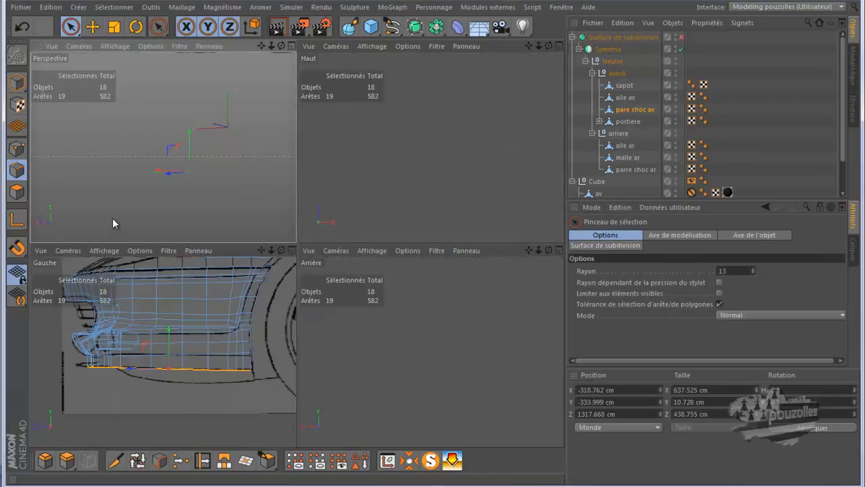
{"action": "middle_click", "coordinate": [113, 218]}
{"action": "left_click_drag", "start_coordinate": [124, 287], "coordinate": [453, 102], "text": "alt"}
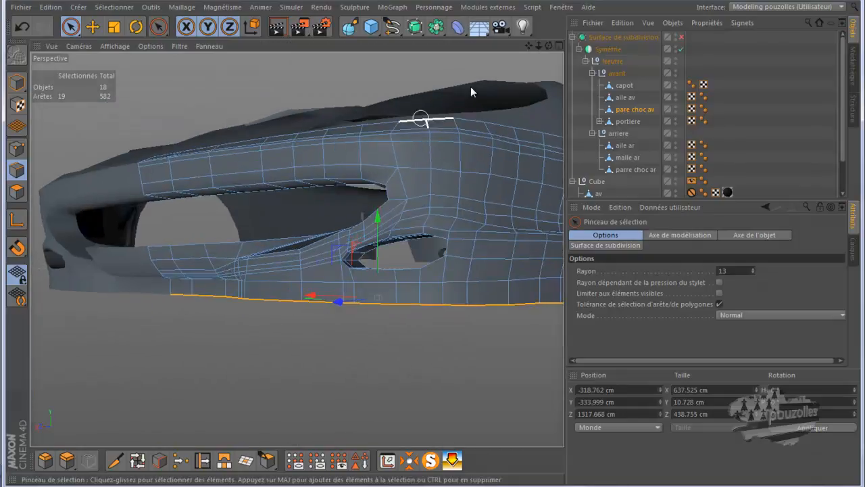
{"action": "left_click_drag", "start_coordinate": [548, 45], "coordinate": [436, 250]}
{"action": "scroll", "coordinate": [277, 321], "scroll_direction": "up", "scroll_amount": 5}
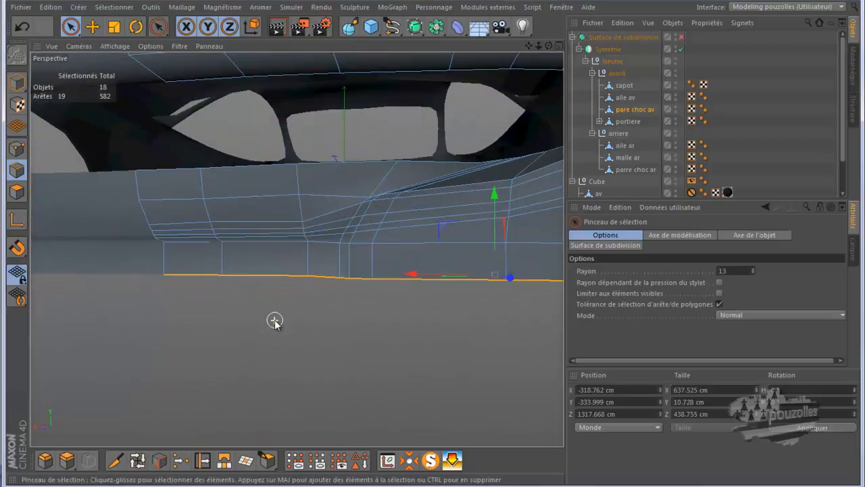
{"action": "left_click_drag", "start_coordinate": [546, 43], "coordinate": [433, 244]}
{"action": "left_click", "coordinate": [326, 318]}
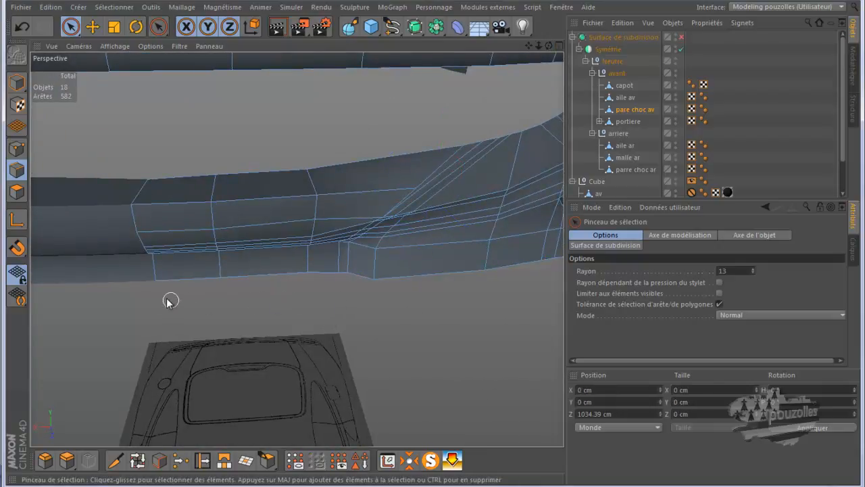
{"action": "left_click_drag", "start_coordinate": [170, 290], "coordinate": [212, 282]}
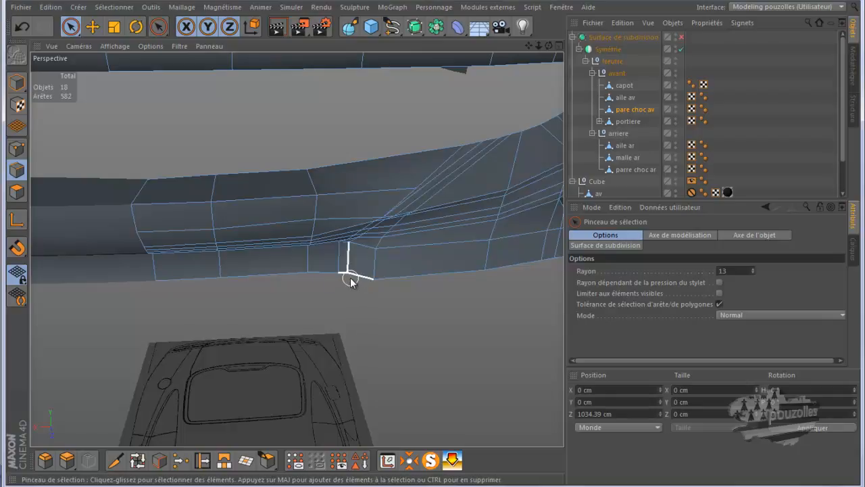
{"action": "left_click", "coordinate": [17, 148]}
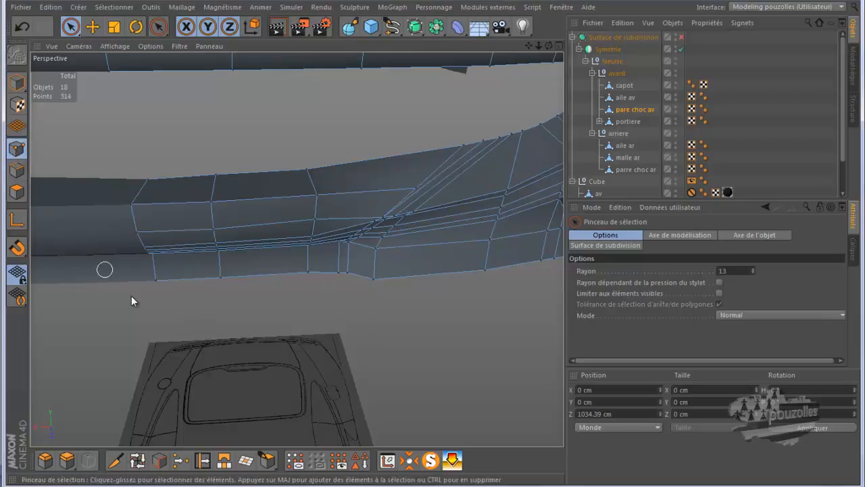
{"action": "left_click_drag", "start_coordinate": [143, 293], "coordinate": [247, 277]}
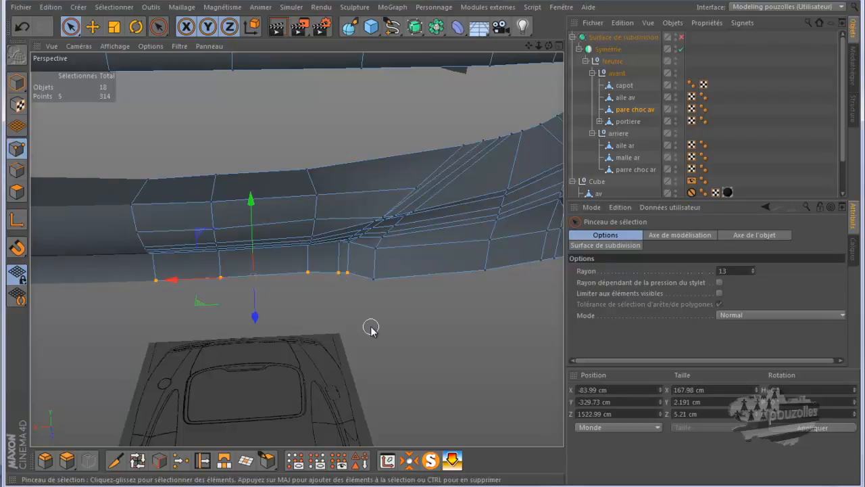
{"action": "key", "text": "Delete"}
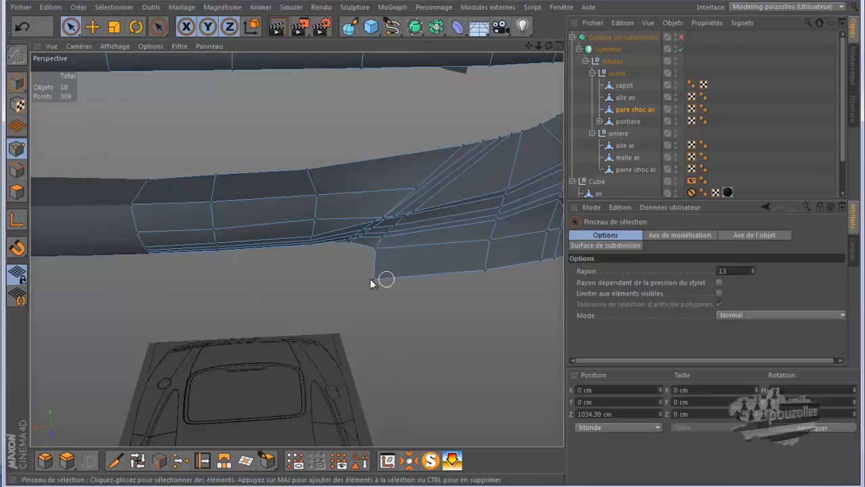
Step: Split the skirt band's polygons below the front bumper into a separate object and delete those polygons from the bumper
{"action": "scroll", "coordinate": [184, 339], "scroll_direction": "down", "scroll_amount": 5}
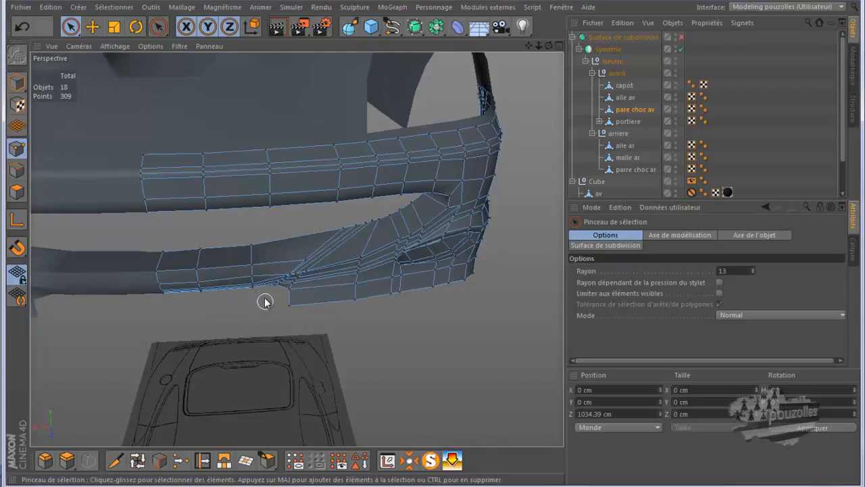
{"action": "left_click", "coordinate": [17, 192]}
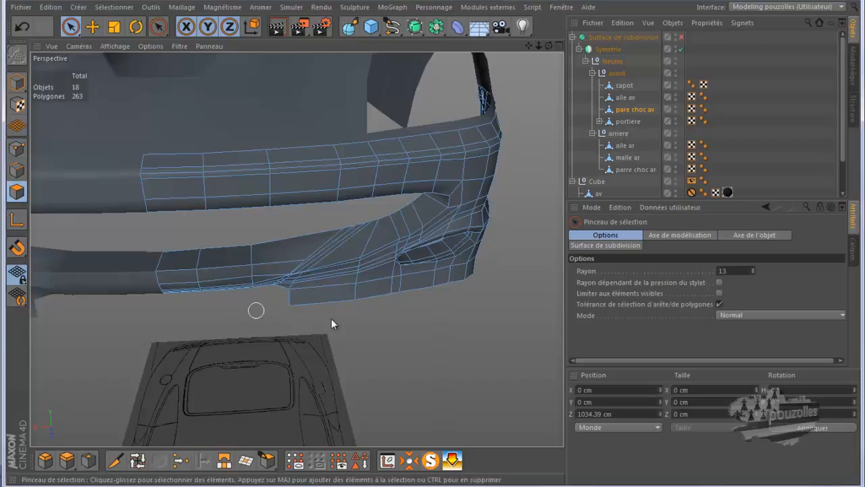
{"action": "left_click_drag", "start_coordinate": [548, 45], "coordinate": [432, 244]}
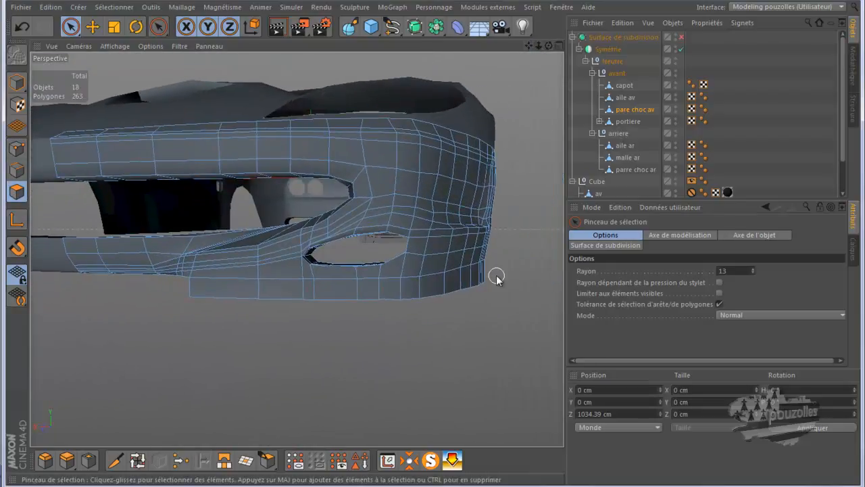
{"action": "left_click_drag", "start_coordinate": [494, 281], "coordinate": [451, 295]}
{"action": "mouse_move", "coordinate": [385, 307]}
{"action": "left_mouse_down"}
{"action": "mouse_move", "coordinate": [318, 312]}
{"action": "mouse_move", "coordinate": [360, 307]}
{"action": "mouse_move", "coordinate": [190, 299]}
{"action": "left_mouse_up"}
{"action": "scroll", "coordinate": [242, 360], "scroll_direction": "down", "scroll_amount": 2}
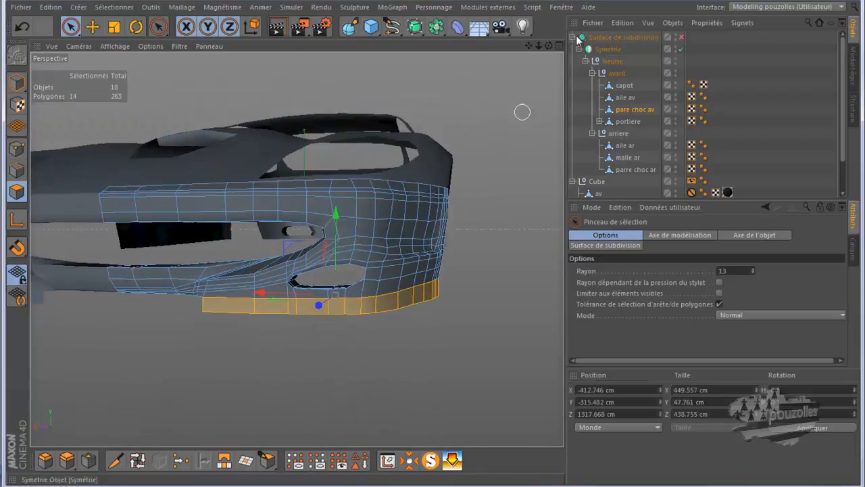
{"action": "left_click_drag", "start_coordinate": [549, 46], "coordinate": [357, 83]}
{"action": "right_click", "coordinate": [285, 83]}
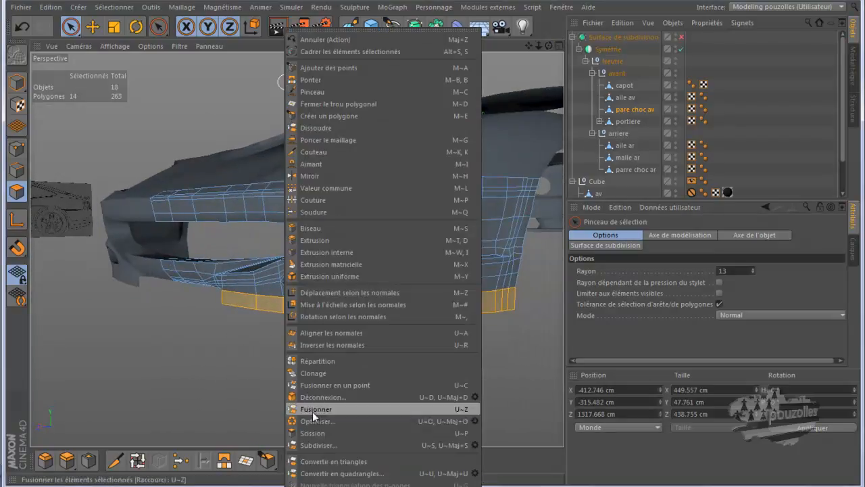
{"action": "left_click", "coordinate": [310, 430]}
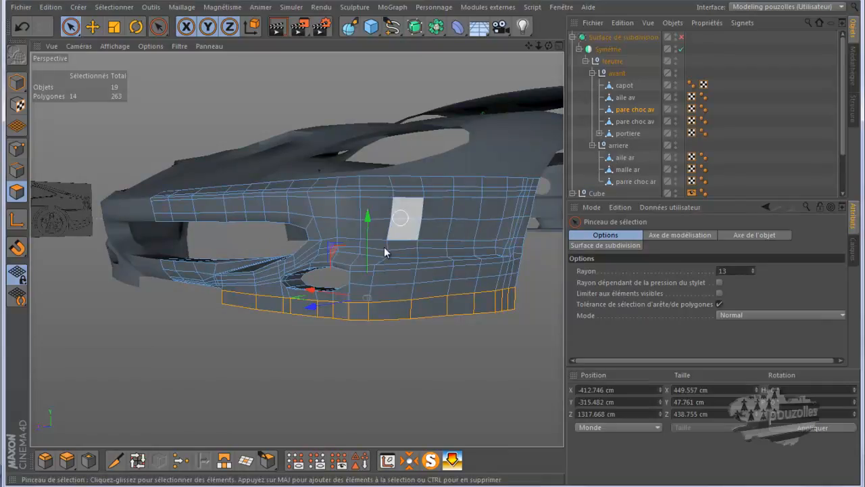
{"action": "key", "text": "Delete"}
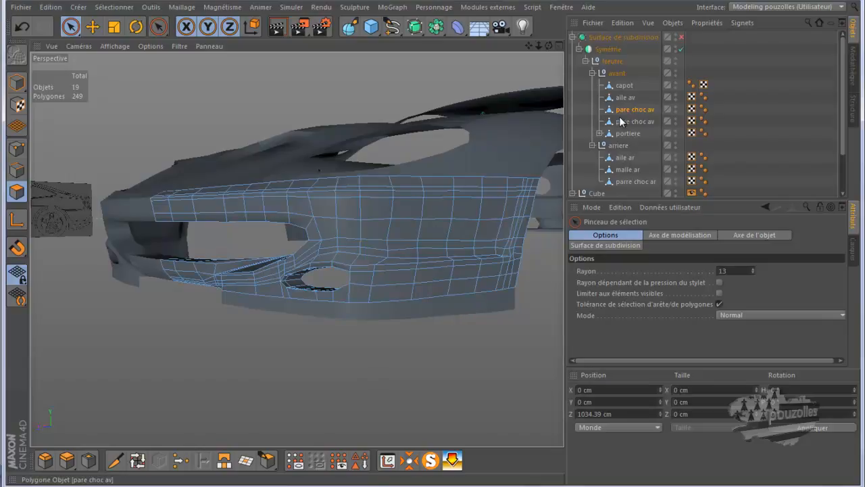
Step: Rename the split-off object as jupe pare choc av and make it a child of pare choc av
{"action": "left_click", "coordinate": [628, 120]}
{"action": "double_click", "coordinate": [627, 120]}
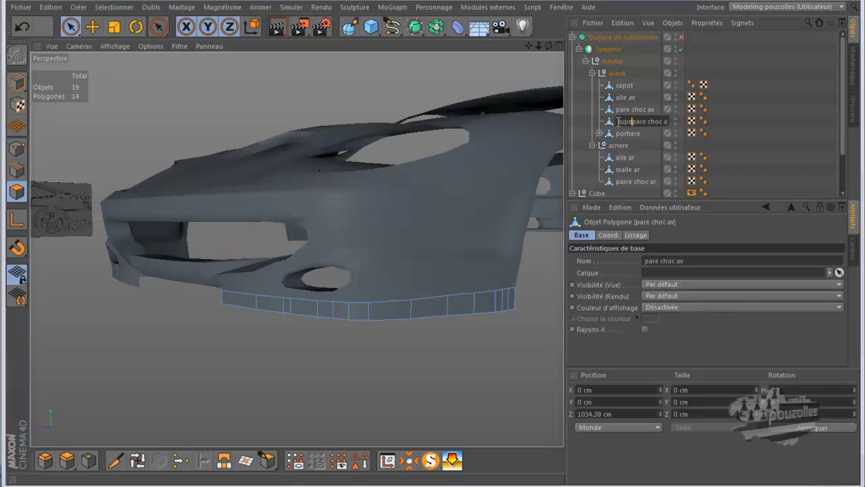
{"action": "type", "text": "jupe"}
{"action": "key", "text": "Return"}
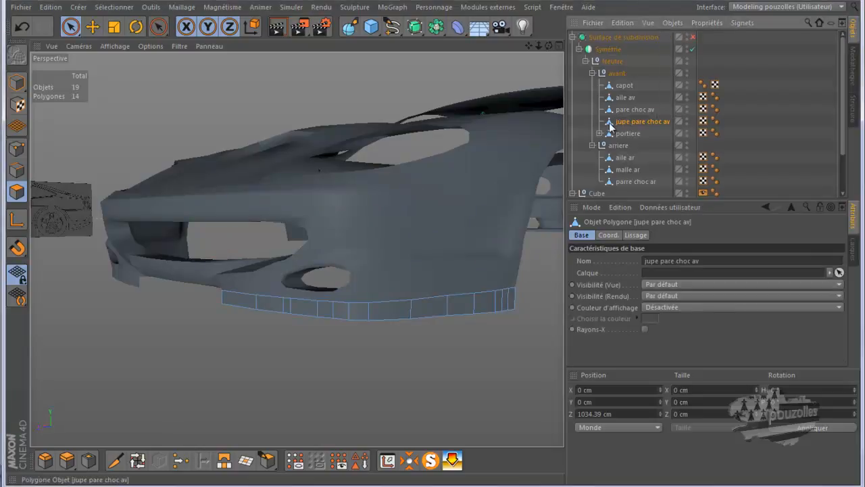
{"action": "left_click_drag", "start_coordinate": [622, 128], "coordinate": [628, 112]}
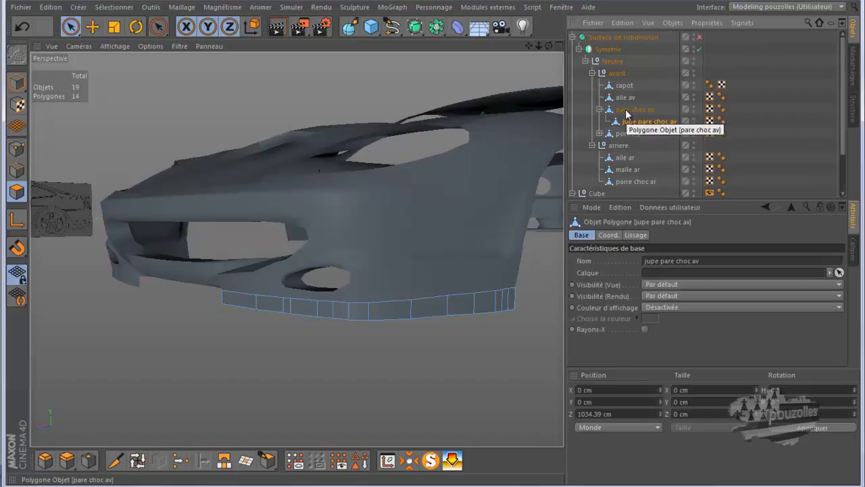
Step: Extrude the skirt's inner vertical end edge in four segments toward the symmetry axis, to an X position of about -53 cm
{"action": "left_click", "coordinate": [16, 169]}
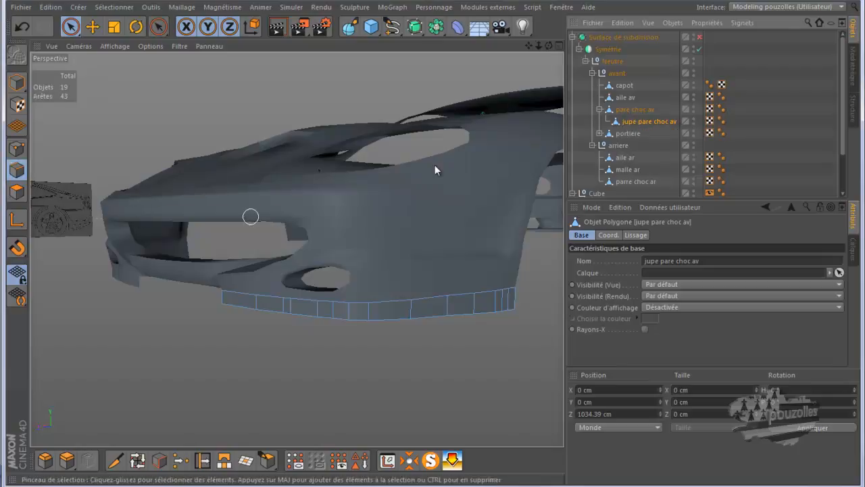
{"action": "left_click_drag", "start_coordinate": [548, 46], "coordinate": [438, 241]}
{"action": "left_click", "coordinate": [633, 109], "text": "ctrl"}
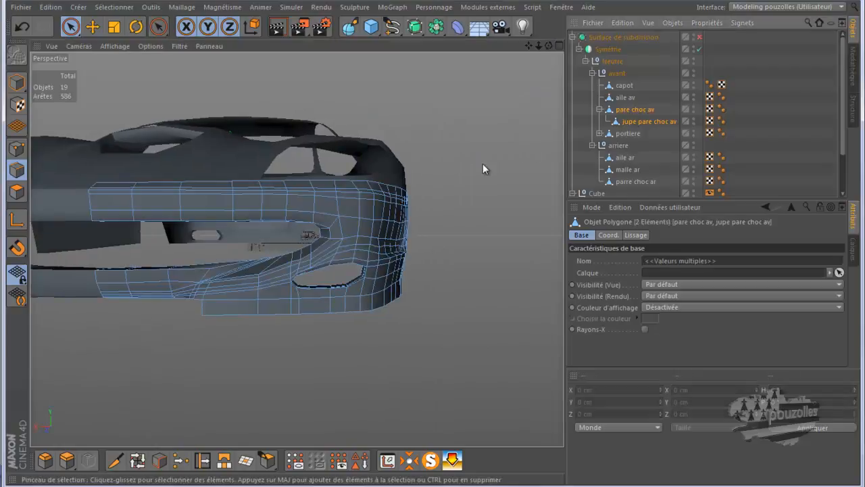
{"action": "right_click_drag", "start_coordinate": [365, 212], "coordinate": [519, 206], "text": "alt"}
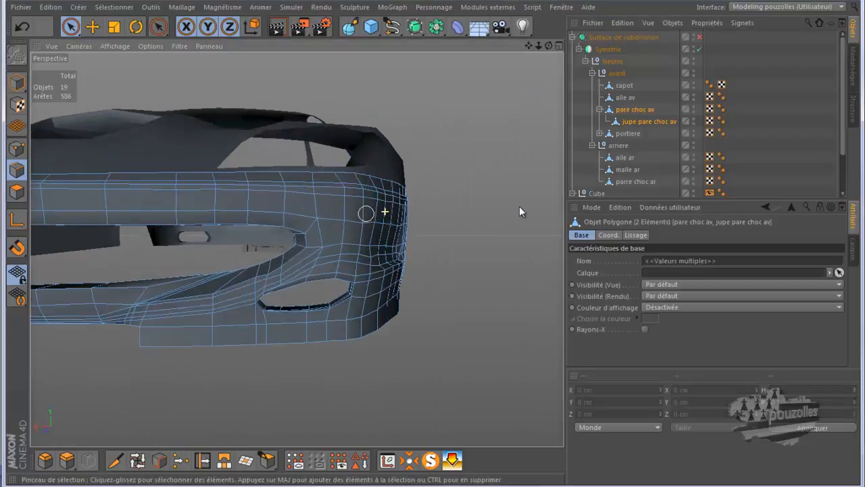
{"action": "right_click_drag", "start_coordinate": [110, 342], "coordinate": [482, 110], "text": "alt"}
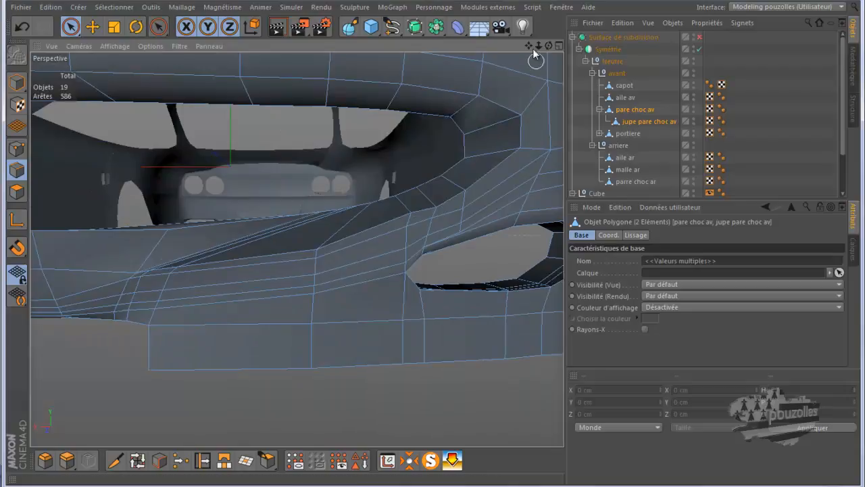
{"action": "left_click_drag", "start_coordinate": [527, 45], "coordinate": [436, 243]}
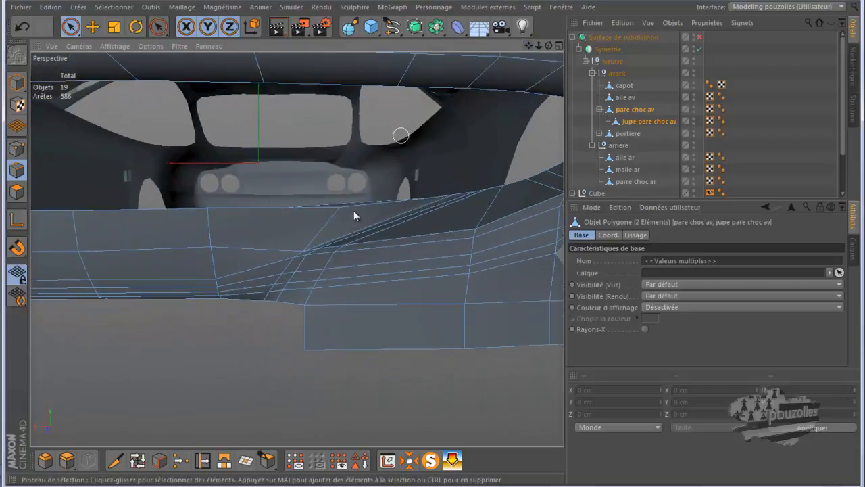
{"action": "left_click", "coordinate": [301, 333]}
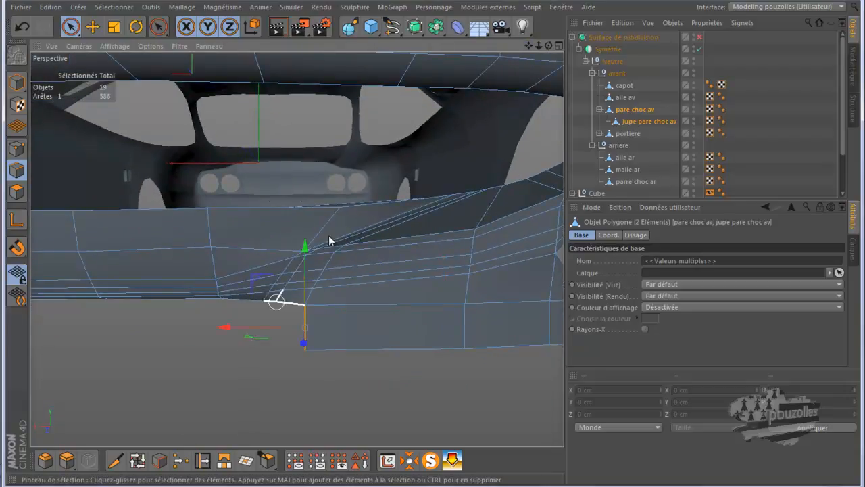
{"action": "mouse_move", "coordinate": [548, 45]}
{"action": "left_mouse_down"}
{"action": "mouse_move", "coordinate": [434, 244]}
{"action": "mouse_move", "coordinate": [483, 110]}
{"action": "left_mouse_up"}
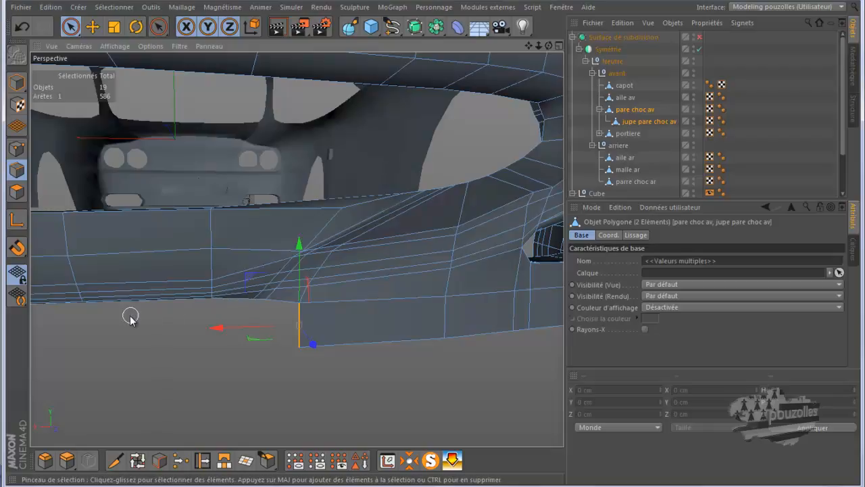
{"action": "mouse_move", "coordinate": [218, 327]}
{"action": "left_mouse_down"}
{"action": "mouse_move", "coordinate": [198, 331]}
{"action": "mouse_move", "coordinate": [223, 332]}
{"action": "mouse_move", "coordinate": [192, 332]}
{"action": "mouse_move", "coordinate": [223, 329]}
{"action": "left_mouse_up"}
{"action": "left_click", "coordinate": [646, 121]}
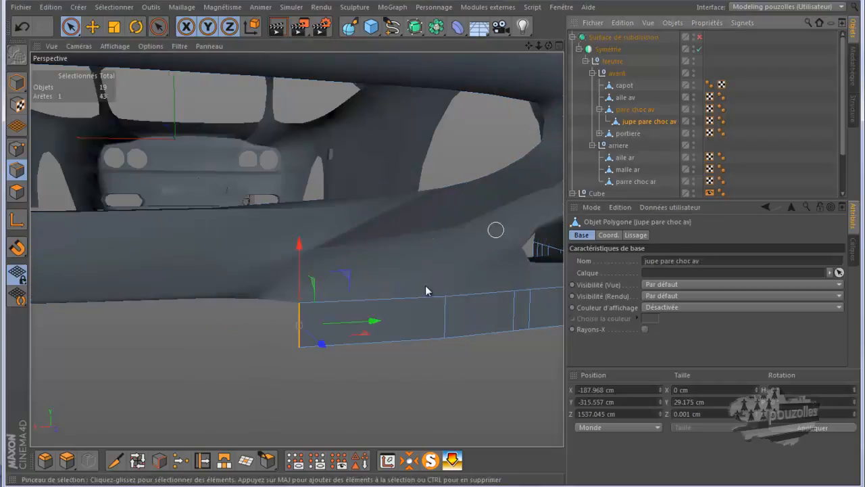
{"action": "left_click_drag", "start_coordinate": [375, 322], "coordinate": [312, 326]}
{"action": "left_click_drag", "start_coordinate": [203, 340], "coordinate": [156, 347]}
Step: Set the X position of the skirt's extruded end edge to 0 cm so it lies on the symmetry axis
{"action": "scroll", "coordinate": [296, 342], "scroll_direction": "down", "scroll_amount": 2}
{"action": "scroll", "coordinate": [436, 330], "scroll_direction": "down", "scroll_amount": 6}
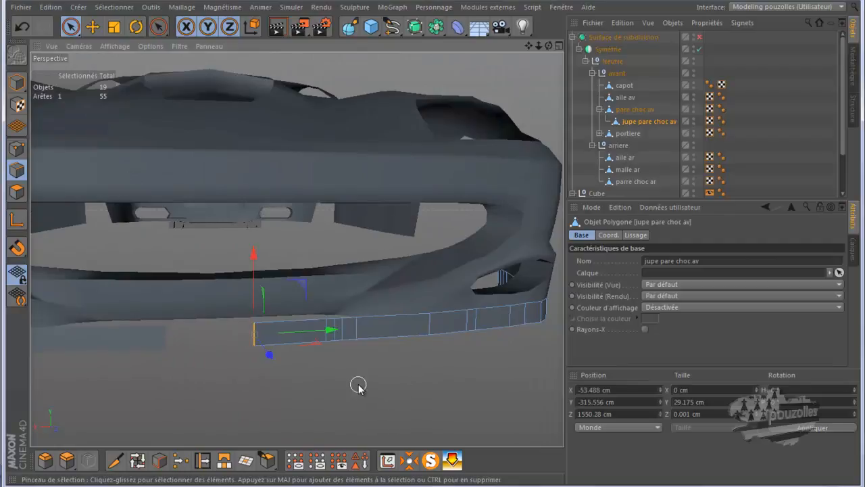
{"action": "left_click", "coordinate": [617, 390]}
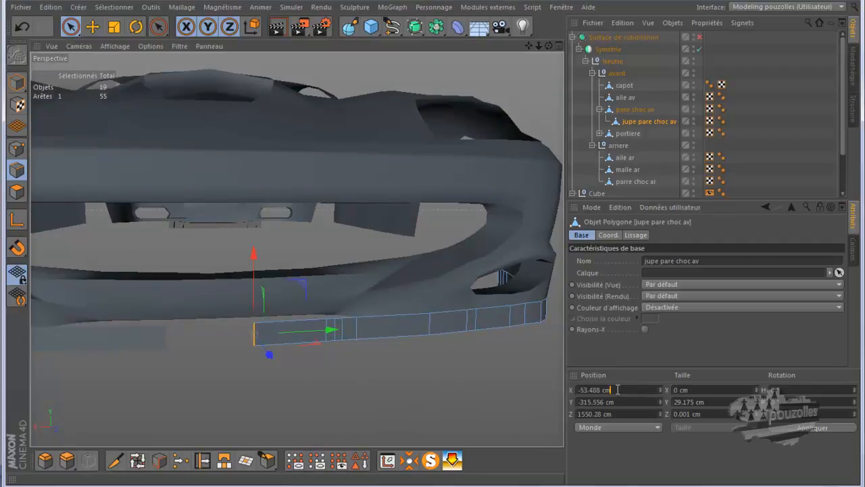
{"action": "type", "text": "0"}
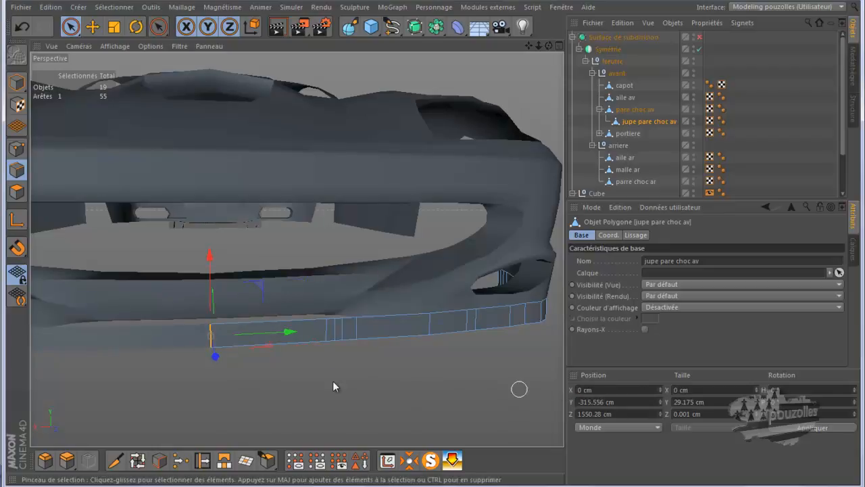
Step: Move the skirt's bottom rear point about 5 cm back in the left view to follow the wheel-arch line of the blueprint
{"action": "left_click", "coordinate": [19, 149]}
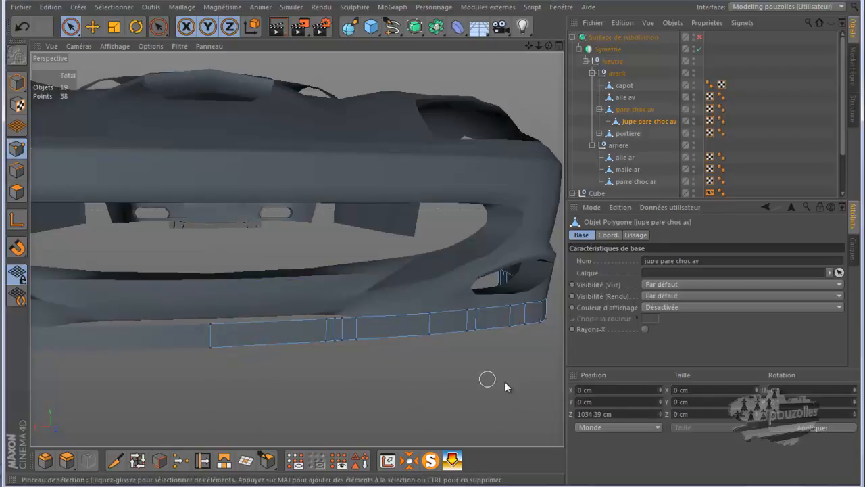
{"action": "left_click", "coordinate": [199, 343]}
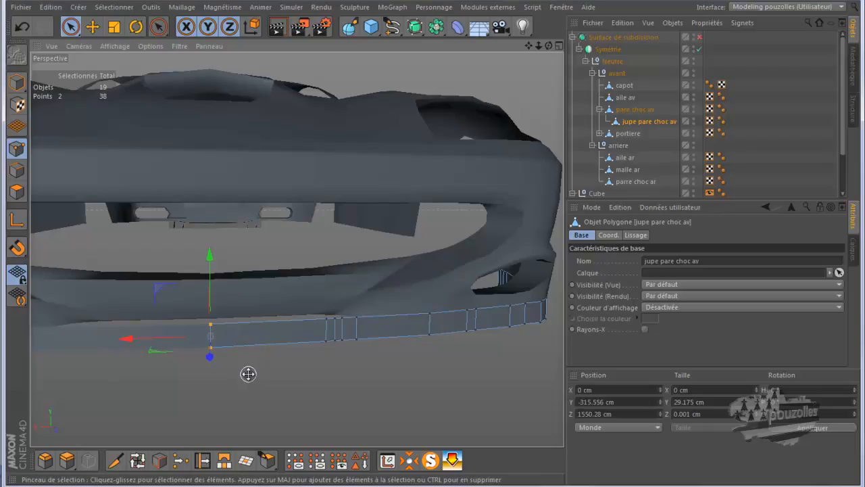
{"action": "middle_click", "coordinate": [248, 376]}
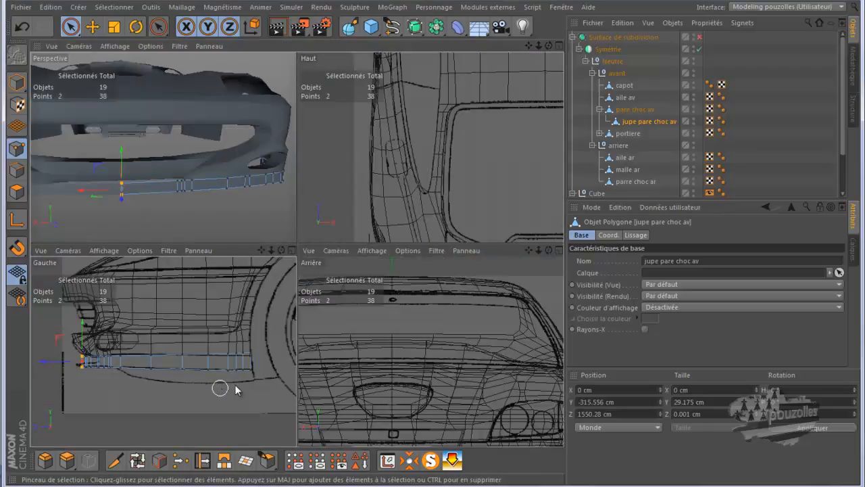
{"action": "middle_click", "coordinate": [220, 389]}
{"action": "left_click", "coordinate": [480, 289]}
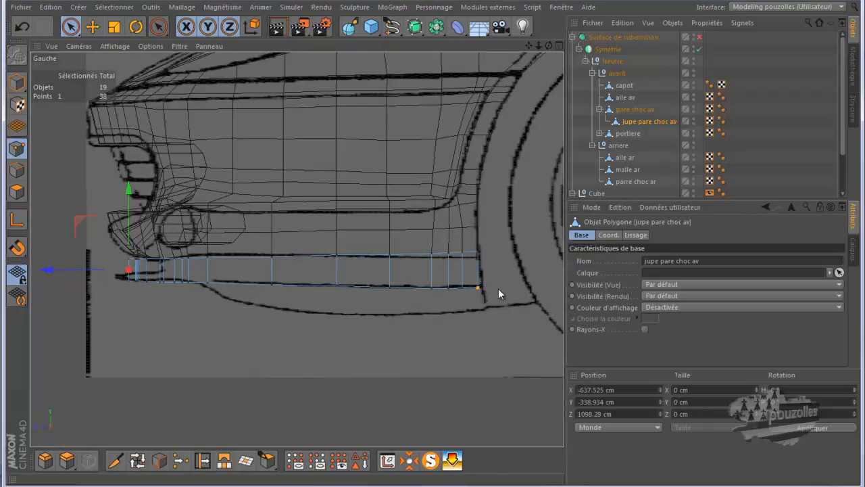
{"action": "left_click_drag", "start_coordinate": [422, 288], "coordinate": [393, 289]}
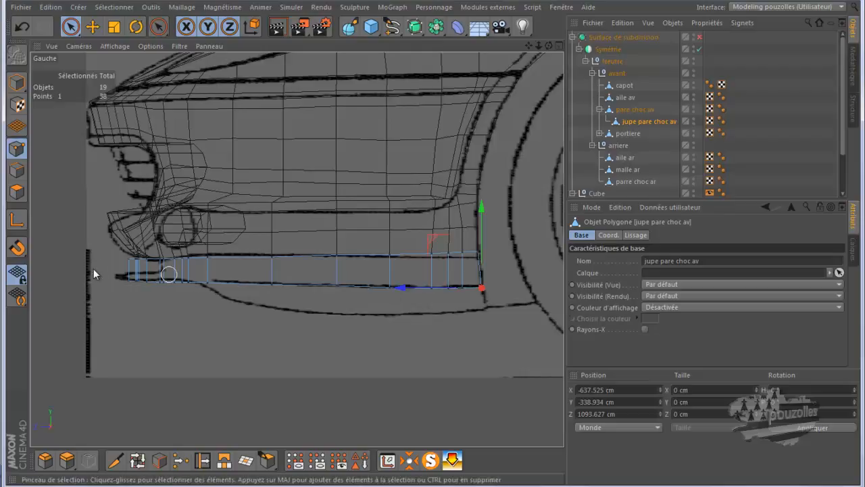
{"action": "scroll", "coordinate": [90, 271], "scroll_direction": "up", "scroll_amount": 3}
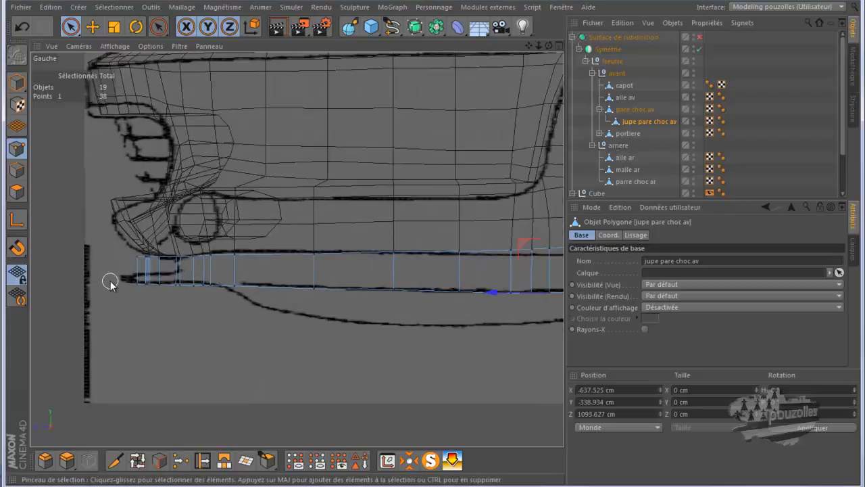
{"action": "scroll", "coordinate": [110, 283], "scroll_direction": "down", "scroll_amount": 2}
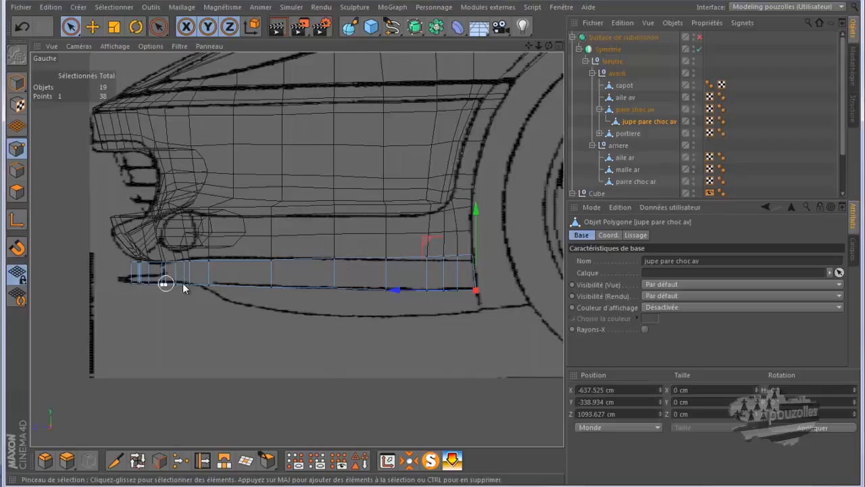
Step: Move the three top edges of the skirt's central section about 21 cm back along Z, under the bumper
{"action": "middle_click", "coordinate": [180, 309]}
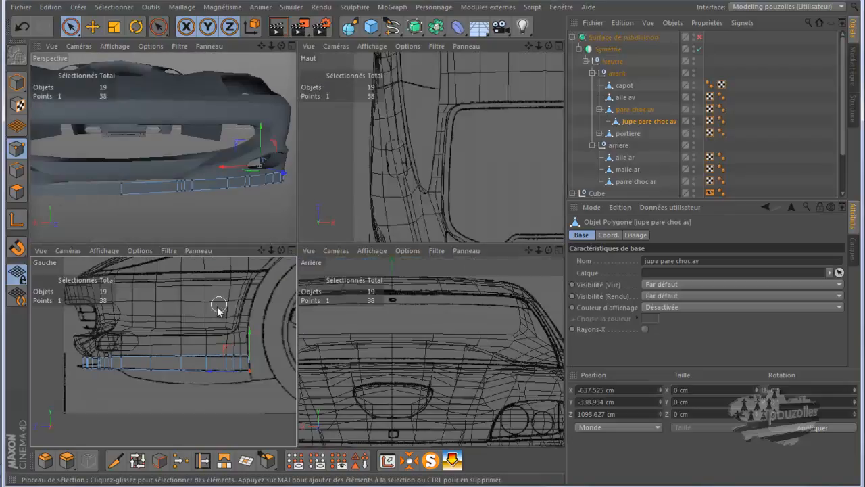
{"action": "middle_click", "coordinate": [167, 208]}
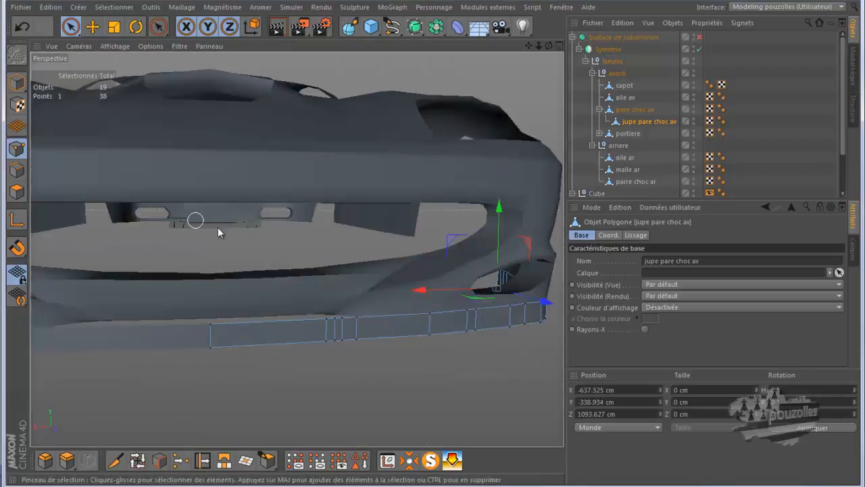
{"action": "left_click_drag", "start_coordinate": [549, 46], "coordinate": [433, 250]}
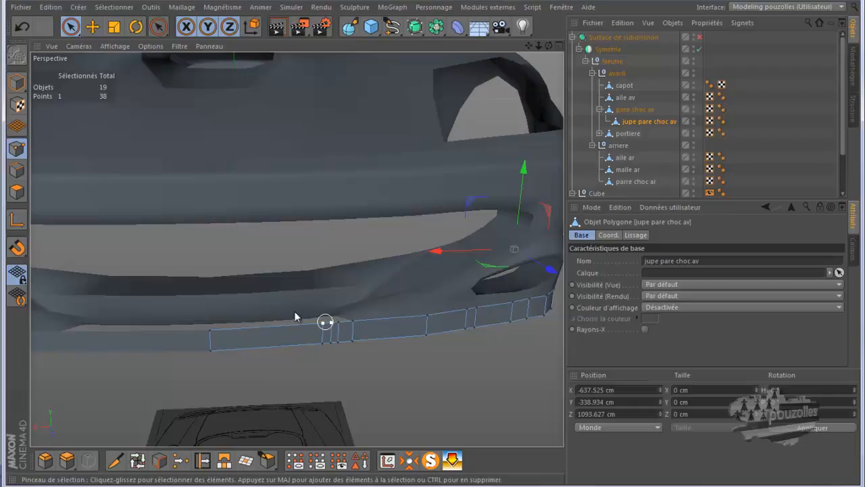
{"action": "left_click", "coordinate": [16, 171]}
{"action": "left_click", "coordinate": [210, 336]}
{"action": "left_click", "coordinate": [263, 327]}
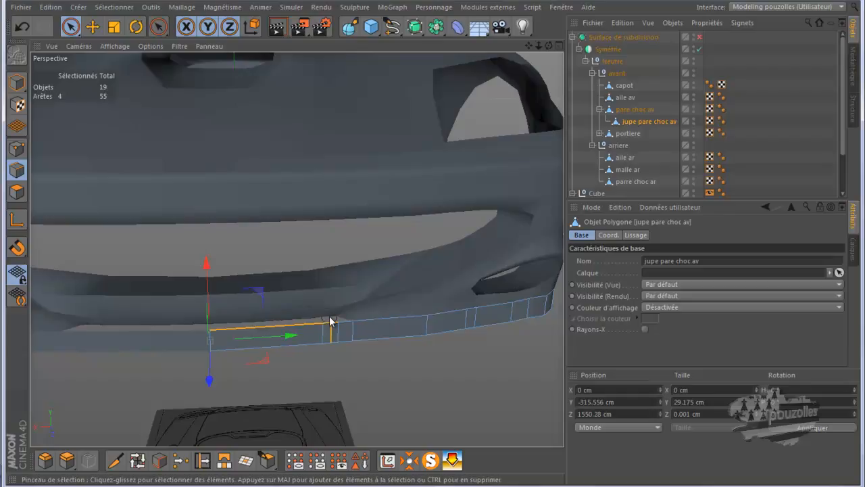
{"action": "left_click_drag", "start_coordinate": [326, 302], "coordinate": [318, 292]}
{"action": "left_click", "coordinate": [333, 341], "text": "ctrl"}
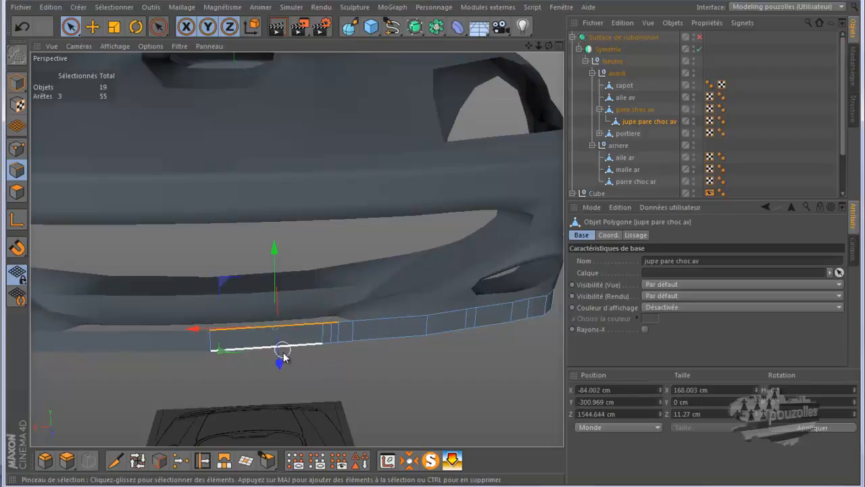
{"action": "left_click_drag", "start_coordinate": [279, 366], "coordinate": [280, 358]}
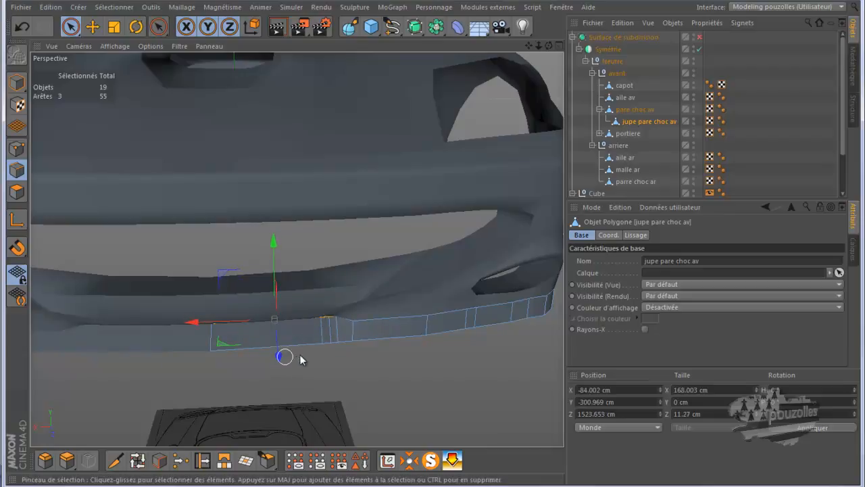
{"action": "scroll", "coordinate": [327, 325], "scroll_direction": "up", "scroll_amount": 3}
{"action": "left_click_drag", "start_coordinate": [549, 46], "coordinate": [426, 230]}
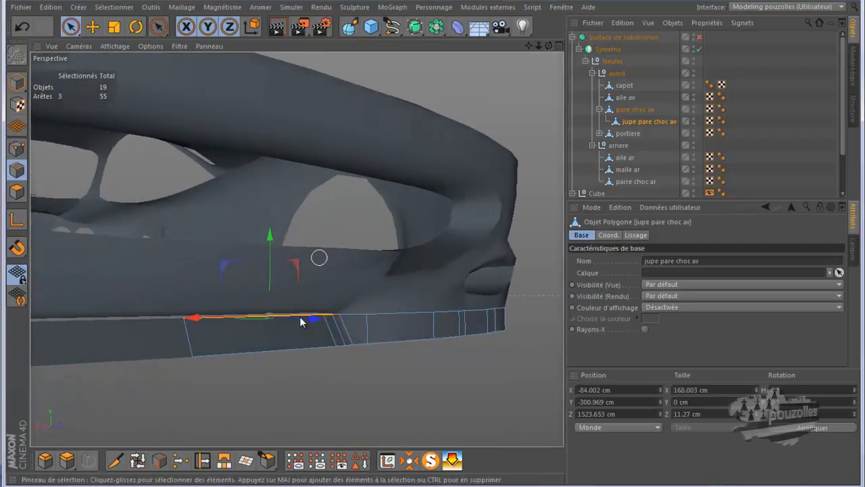
Step: Move the skirt's three central top edges about 11 cm further back along Z, and switch to editing the front bumper's points
{"action": "left_click_drag", "start_coordinate": [315, 319], "coordinate": [309, 325]}
{"action": "left_click", "coordinate": [635, 109]}
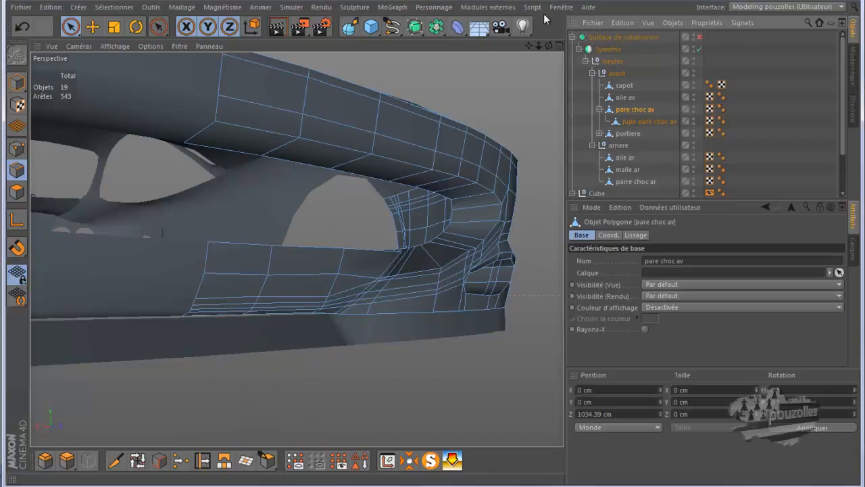
{"action": "left_click_drag", "start_coordinate": [529, 46], "coordinate": [225, 133]}
{"action": "left_click", "coordinate": [17, 149]}
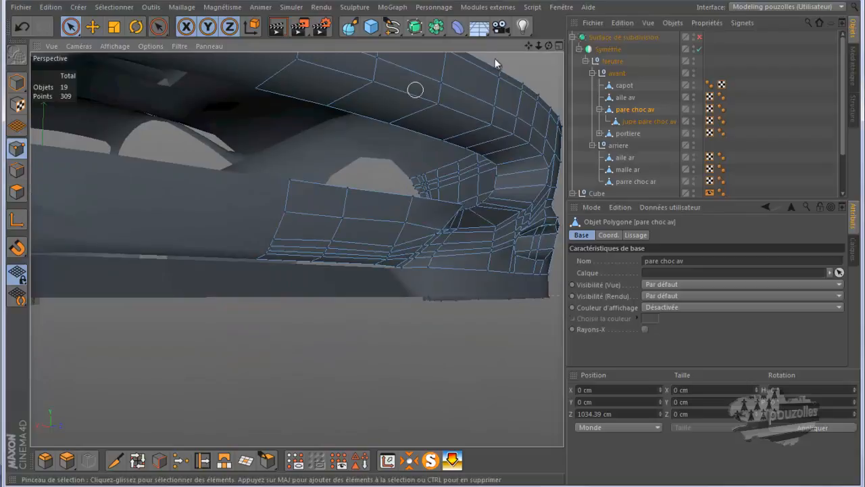
{"action": "left_click_drag", "start_coordinate": [432, 244], "coordinate": [433, 244]}
Step: Examine the lower front bumper and skirt in the reference photos Ferrari-550-Maranello-001, Ferrari_550_Maranello_9 and Ferrari_550_Maranello_11
{"action": "mouse_move", "coordinate": [408, 485]}
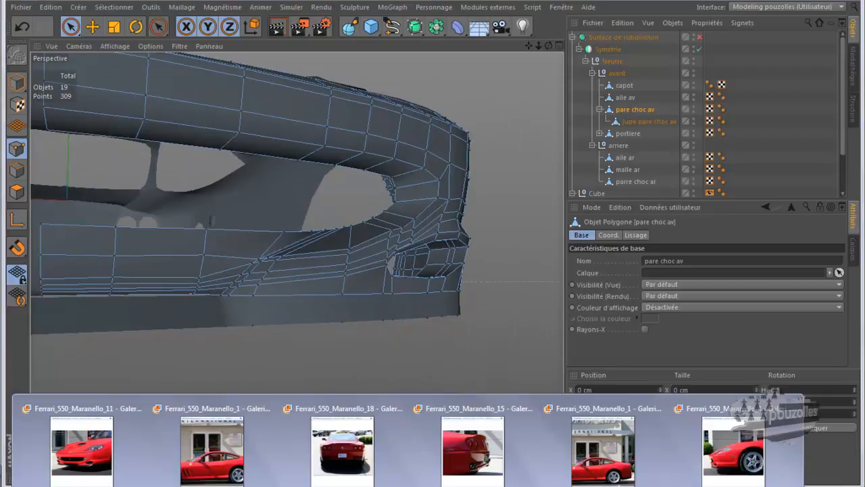
{"action": "left_click", "coordinate": [122, 485]}
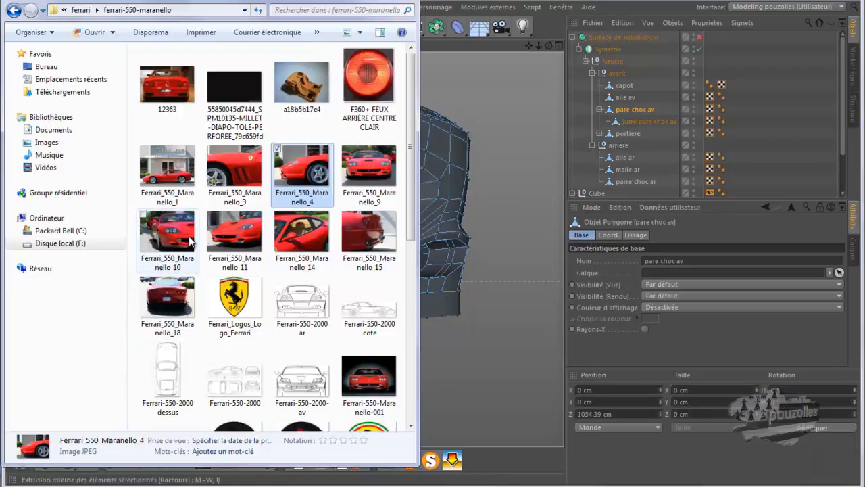
{"action": "double_click", "coordinate": [356, 374]}
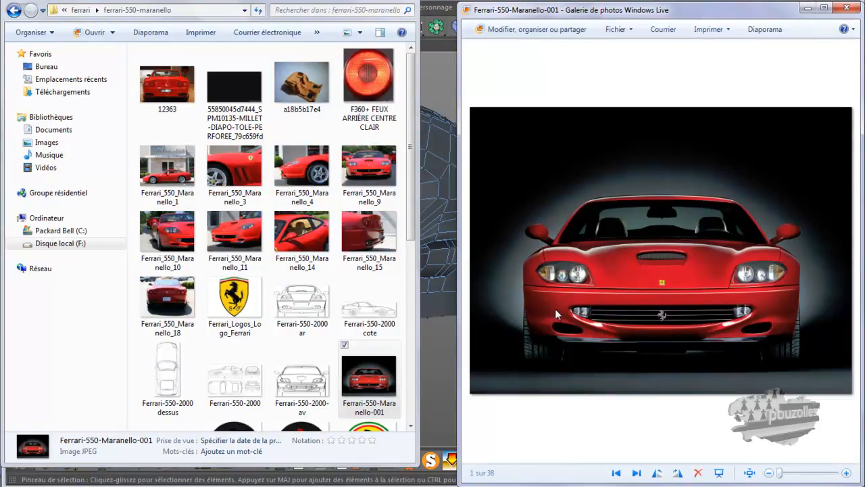
{"action": "double_click", "coordinate": [378, 174]}
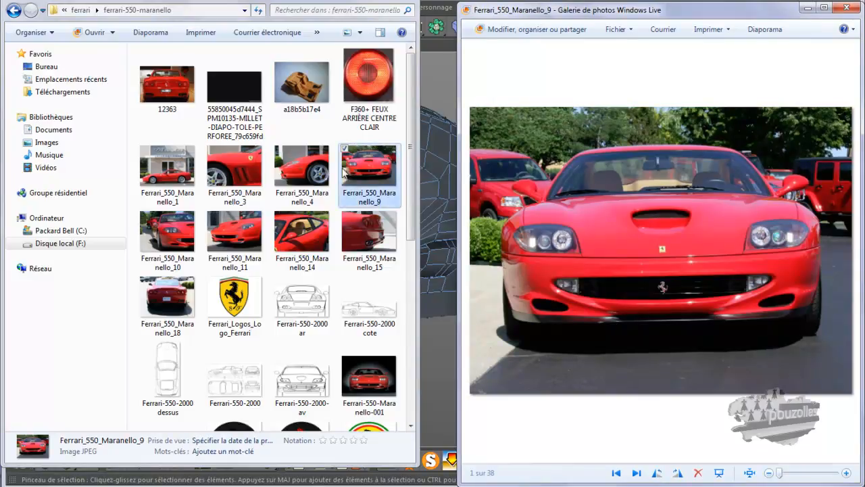
{"action": "left_click", "coordinate": [237, 243]}
{"action": "double_click", "coordinate": [238, 243]}
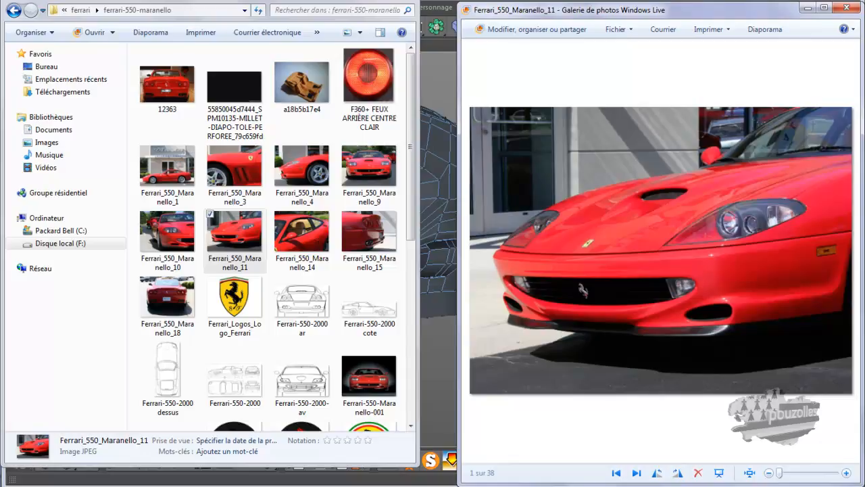
{"action": "left_click", "coordinate": [436, 53]}
Step: Select the seven points along the bumper's lower central edge and try to raise them about 1 cm along Y
{"action": "left_click_drag", "start_coordinate": [467, 269], "coordinate": [520, 269], "text": "alt"}
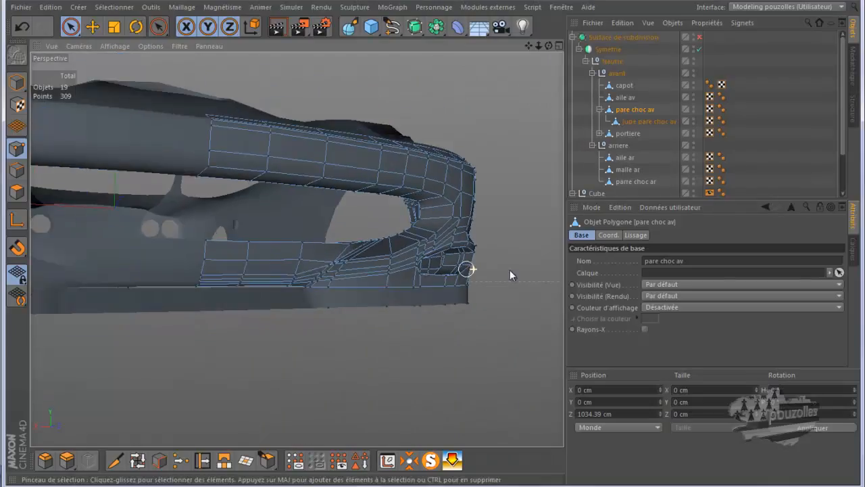
{"action": "scroll", "coordinate": [177, 291], "scroll_direction": "up", "scroll_amount": 5}
{"action": "scroll", "coordinate": [173, 298], "scroll_direction": "up", "scroll_amount": 4}
{"action": "scroll", "coordinate": [166, 308], "scroll_direction": "up", "scroll_amount": 2}
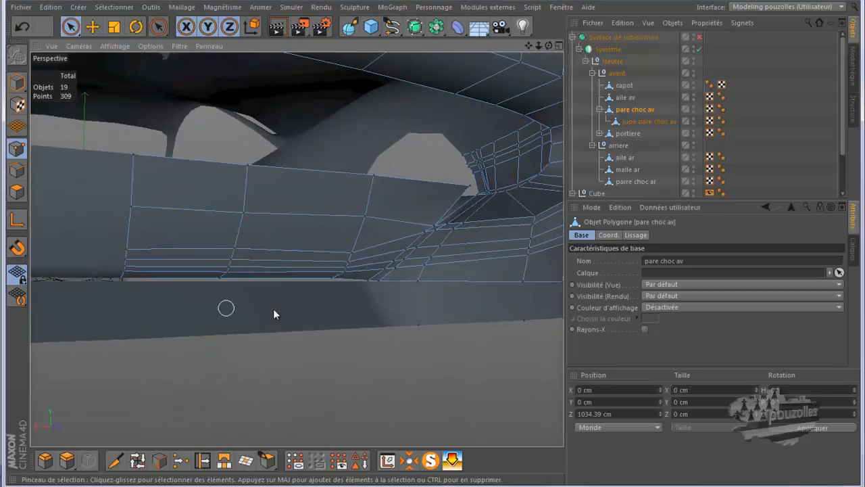
{"action": "left_click", "coordinate": [344, 273]}
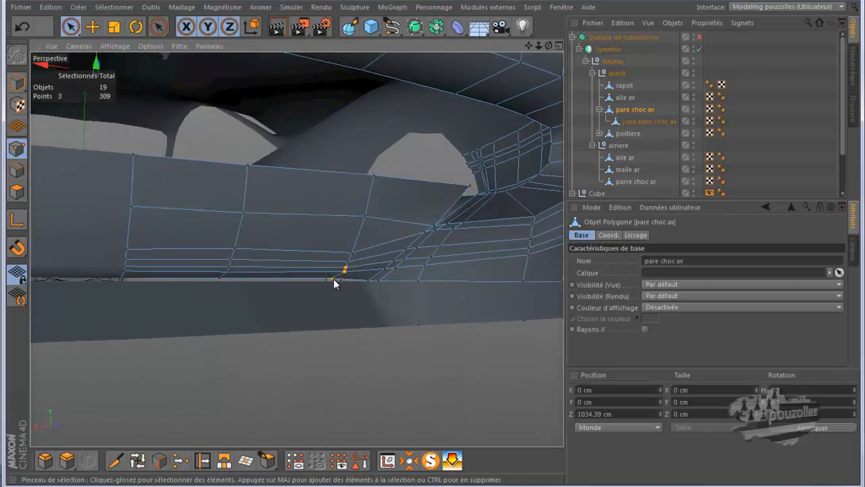
{"action": "left_click", "coordinate": [219, 278], "text": "shift"}
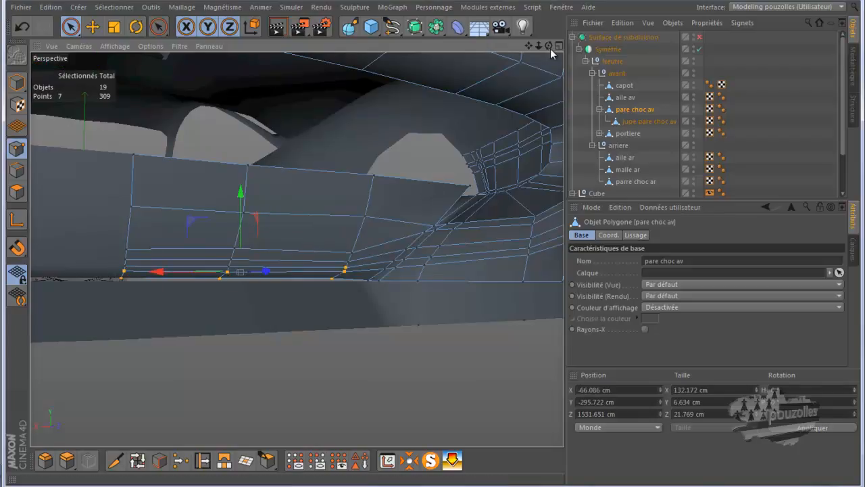
{"action": "left_click_drag", "start_coordinate": [549, 45], "coordinate": [359, 94]}
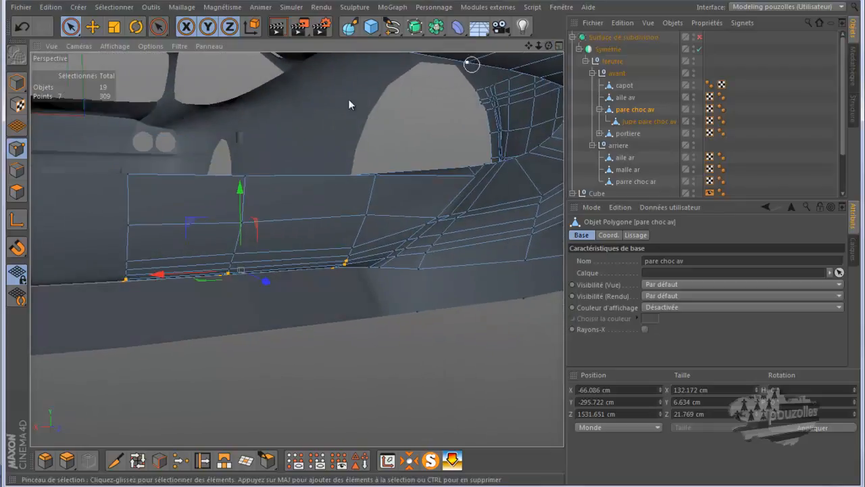
{"action": "left_click_drag", "start_coordinate": [239, 190], "coordinate": [239, 187]}
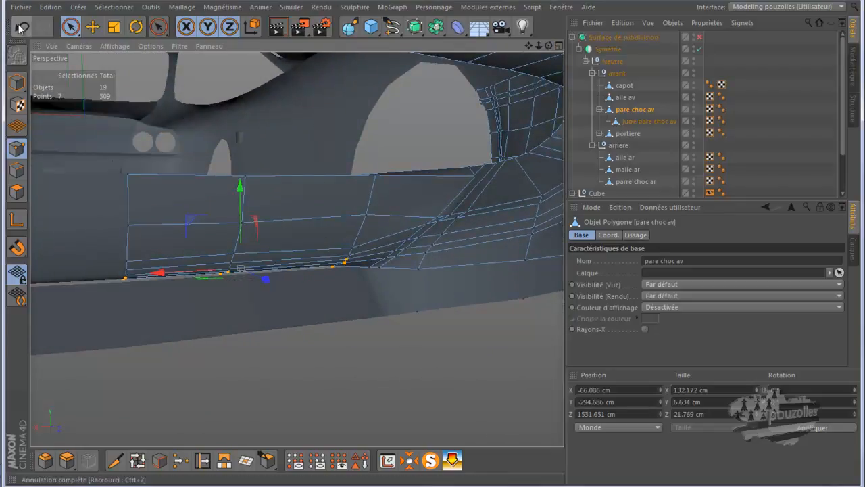
Step: Reduce the selection to six lower bumper points, raise them about 1.4 cm along Y and shift them slightly back along Z
{"action": "left_click", "coordinate": [351, 262], "text": "ctrl"}
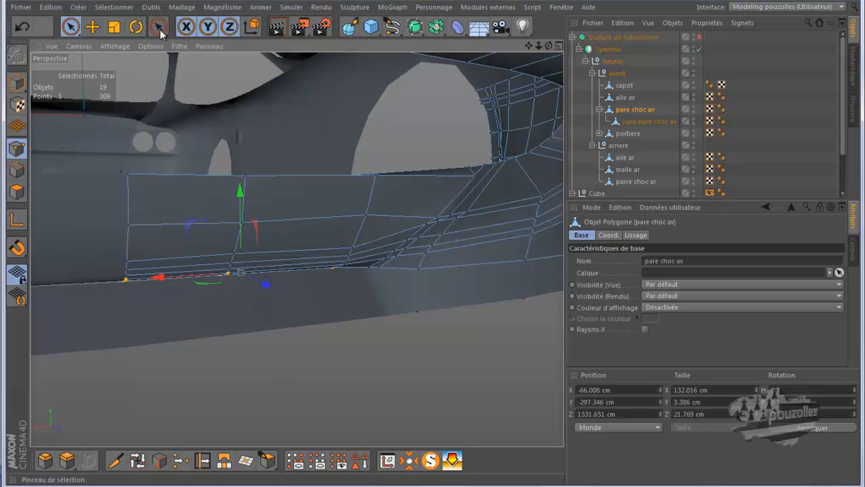
{"action": "left_click", "coordinate": [94, 26]}
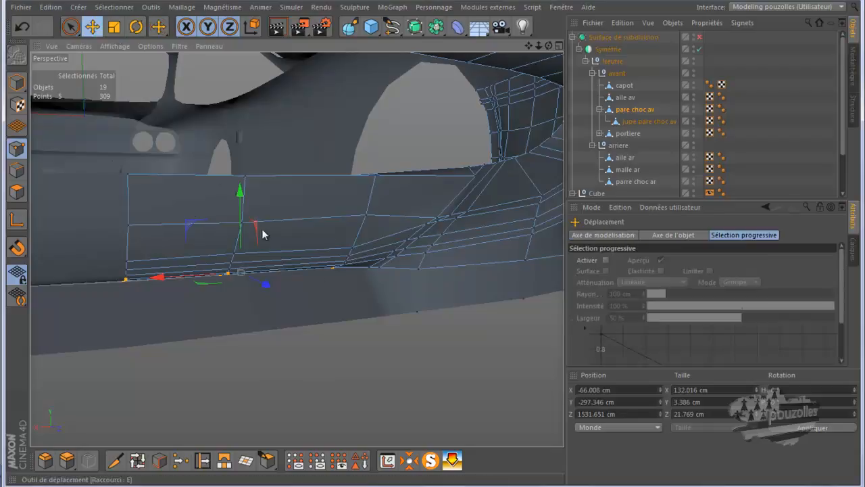
{"action": "left_click", "coordinate": [344, 265], "text": "shift"}
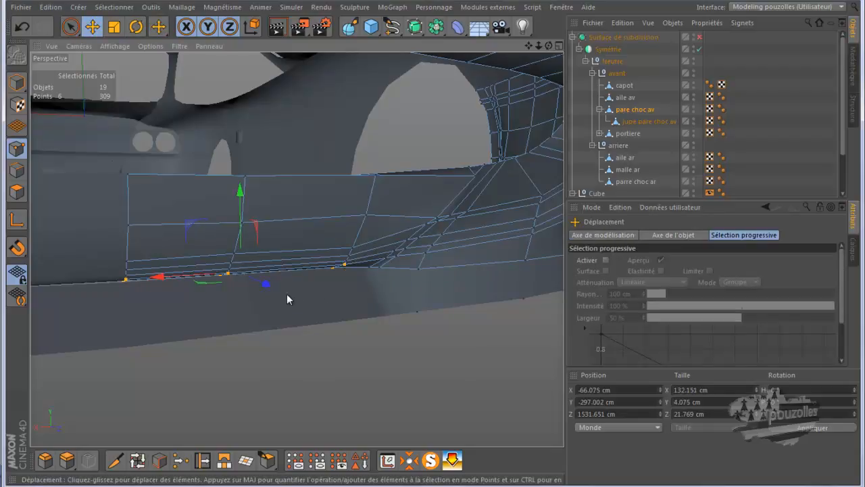
{"action": "left_click_drag", "start_coordinate": [240, 195], "coordinate": [240, 194]}
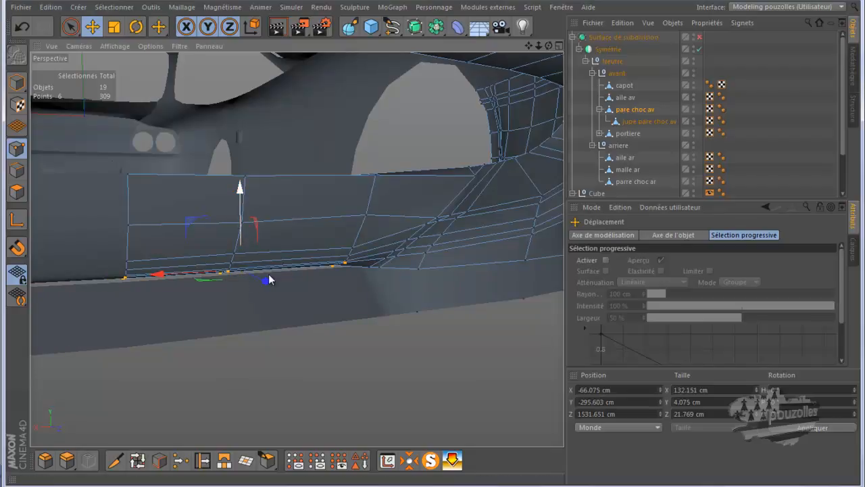
{"action": "left_click_drag", "start_coordinate": [267, 281], "coordinate": [264, 283]}
{"action": "left_click_drag", "start_coordinate": [236, 215], "coordinate": [237, 212]}
{"action": "left_click_drag", "start_coordinate": [431, 243], "coordinate": [434, 243], "text": "alt"}
Step: Move the three central top edges of jupe pare choc av about 12.4 cm back along Z
{"action": "left_click", "coordinate": [620, 121]}
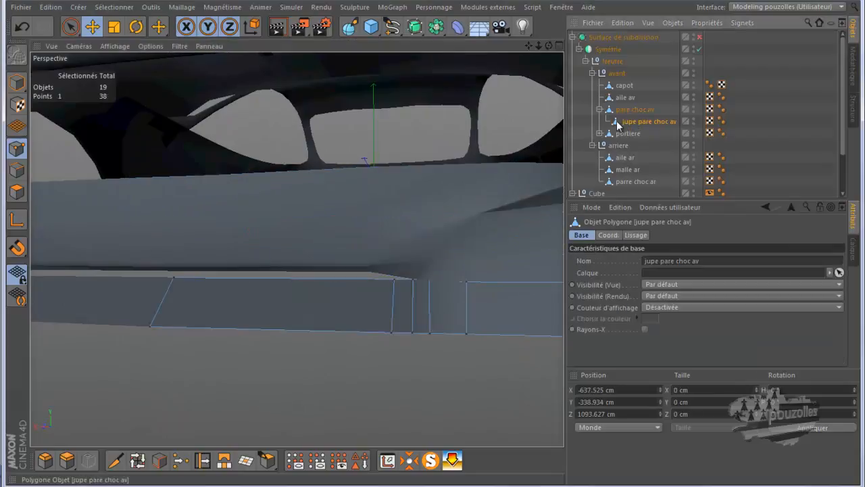
{"action": "left_click", "coordinate": [17, 170]}
{"action": "left_click_drag", "start_coordinate": [549, 46], "coordinate": [435, 246]}
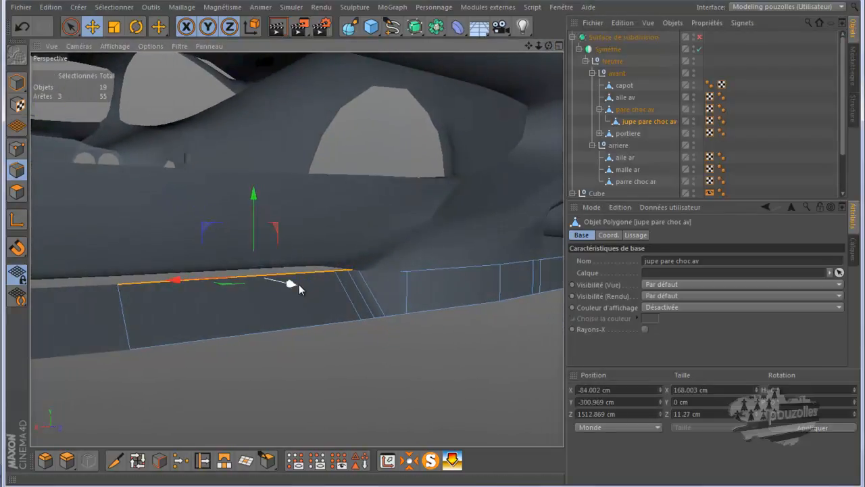
{"action": "left_click_drag", "start_coordinate": [292, 284], "coordinate": [283, 287]}
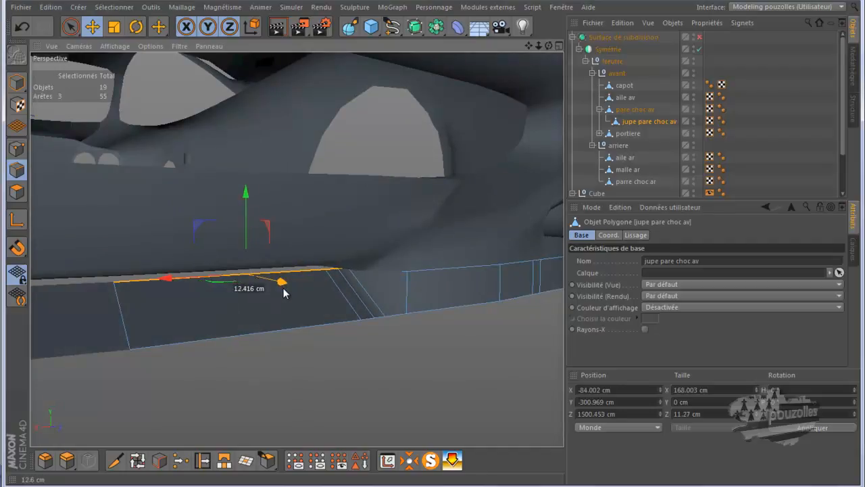
{"action": "right_click_drag", "start_coordinate": [344, 276], "coordinate": [360, 321], "text": "alt"}
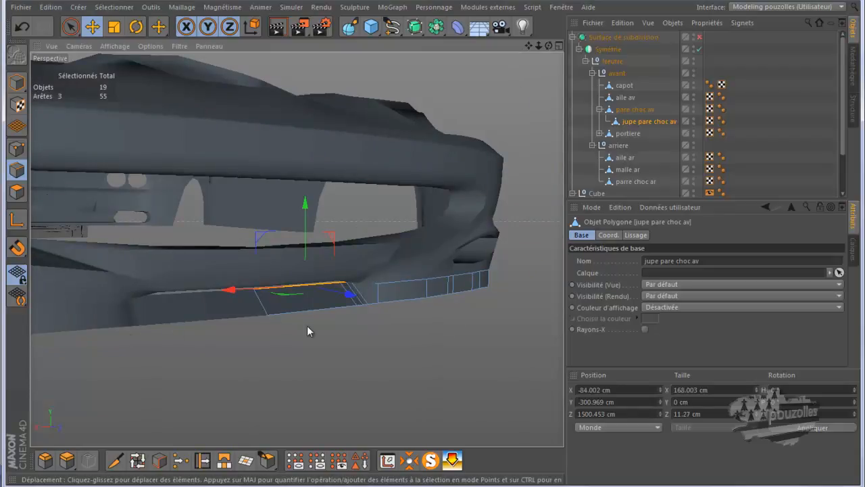
{"action": "scroll", "coordinate": [381, 306], "scroll_direction": "up", "scroll_amount": 5}
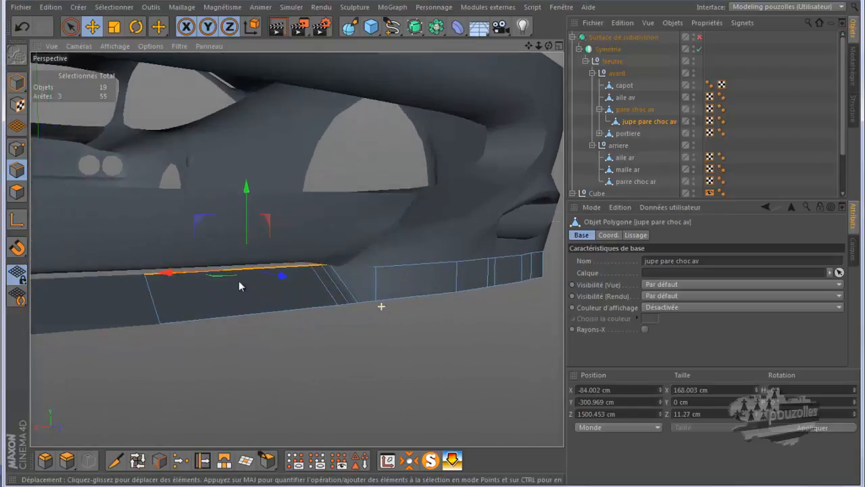
Step: Slide the three bottom points at the skirt's bend outward along its lower edge, the last one by 48.2%
{"action": "left_click", "coordinate": [17, 148]}
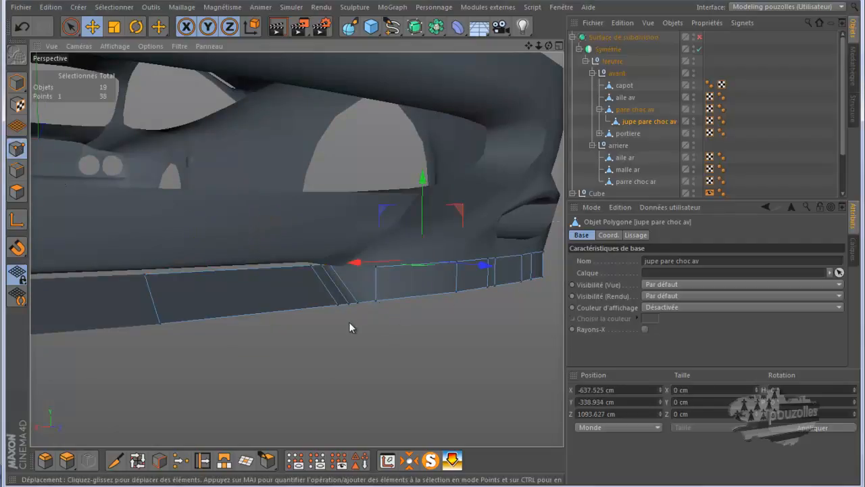
{"action": "left_click", "coordinate": [202, 460]}
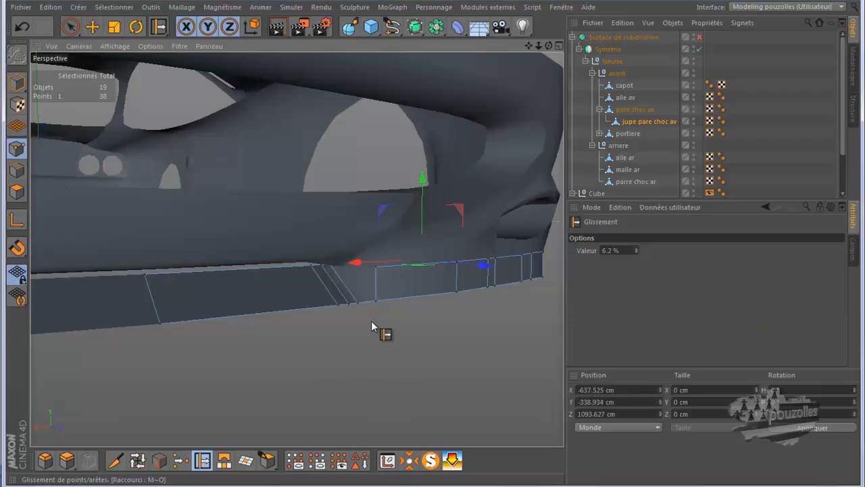
{"action": "left_click_drag", "start_coordinate": [382, 298], "coordinate": [365, 306]}
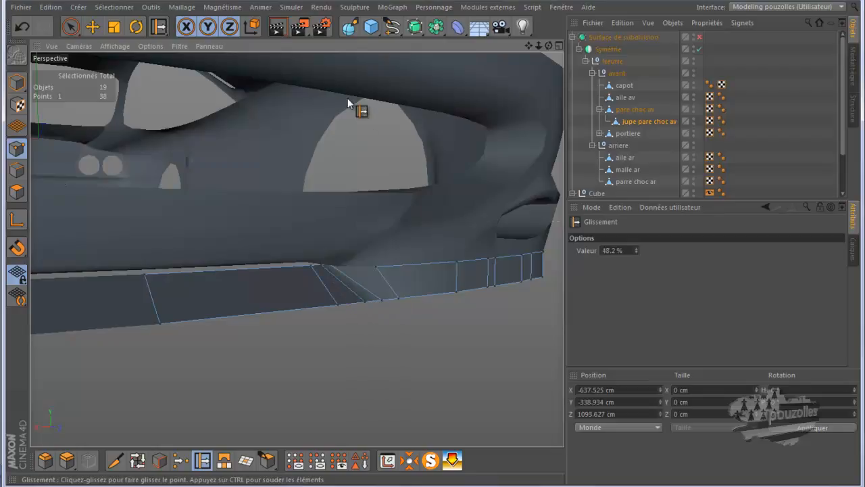
Step: Render the perspective view before and after enabling the subdivision surface to compare the skirt's shape
{"action": "left_click", "coordinate": [273, 28]}
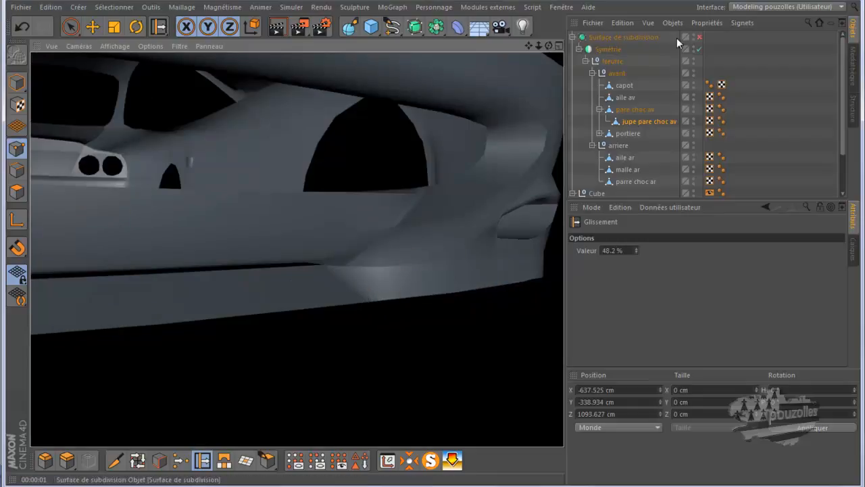
{"action": "left_click", "coordinate": [699, 37]}
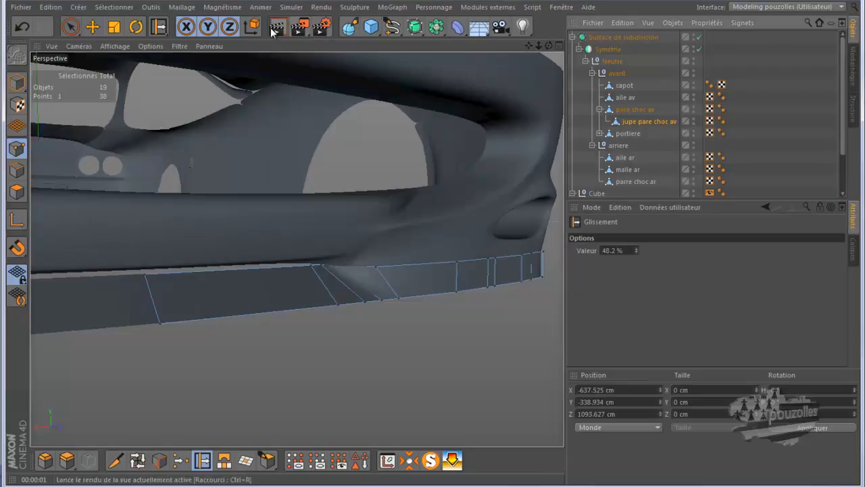
{"action": "left_click", "coordinate": [276, 28]}
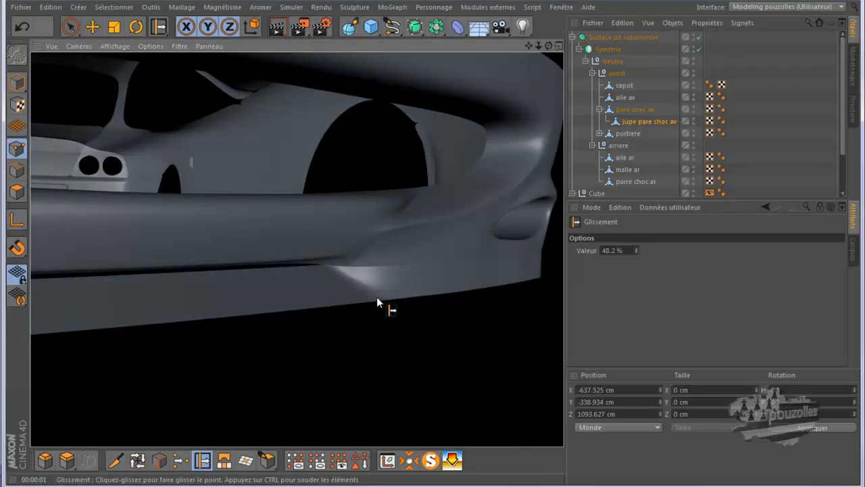
Step: Lower the two top points of the skirt's central section about 4 cm along Y
{"action": "left_click_drag", "start_coordinate": [366, 292], "coordinate": [408, 305], "text": "alt"}
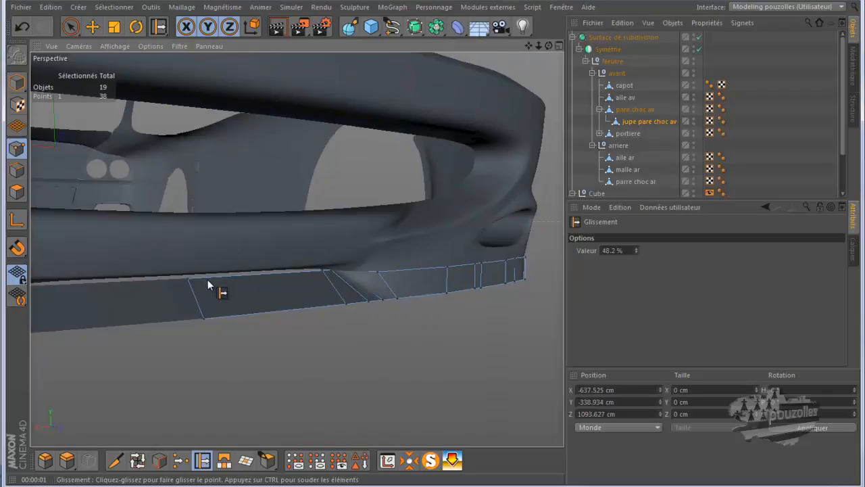
{"action": "left_click", "coordinate": [93, 27]}
{"action": "left_click", "coordinate": [188, 277]}
{"action": "left_click", "coordinate": [323, 271], "text": "shift"}
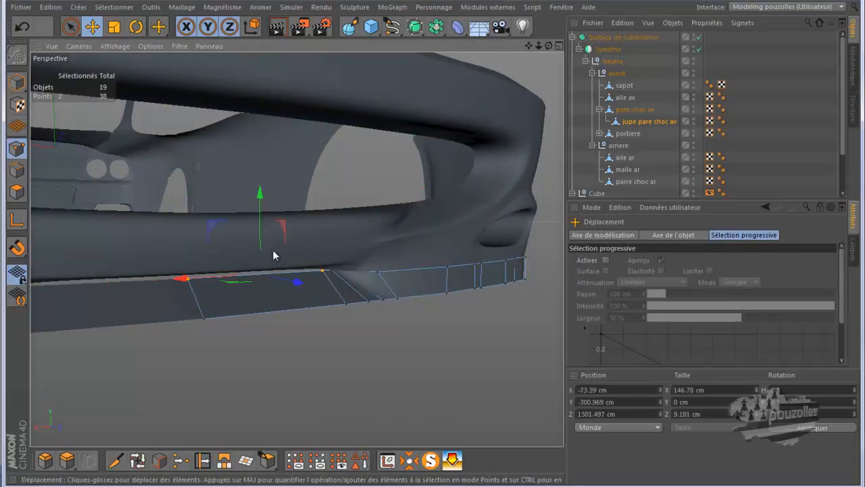
{"action": "left_click_drag", "start_coordinate": [260, 196], "coordinate": [260, 199]}
Step: Slide the top point at the skirt's bend 13.5% outward along the upper edge, seen from behind, after undoing a freehand move
{"action": "left_click_drag", "start_coordinate": [380, 233], "coordinate": [461, 280], "text": "alt"}
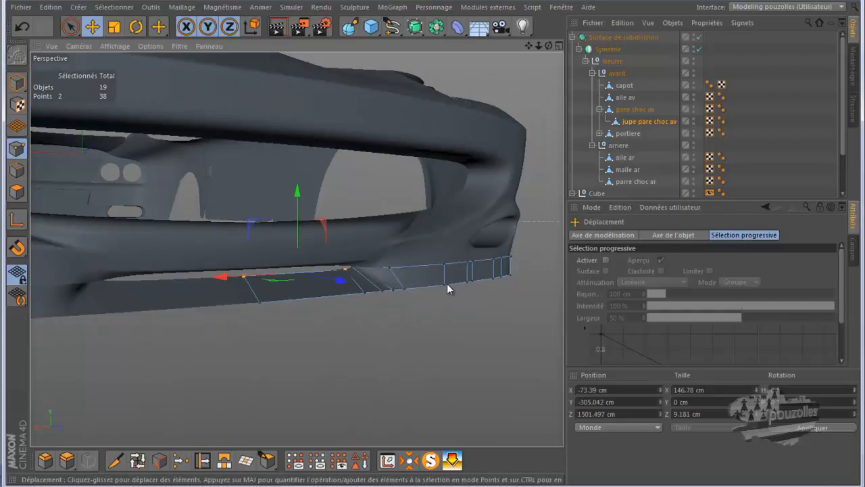
{"action": "mouse_move", "coordinate": [432, 247]}
{"action": "left_mouse_down", "text": "alt"}
{"action": "mouse_move", "coordinate": [424, 242]}
{"action": "mouse_move", "coordinate": [431, 250]}
{"action": "left_mouse_up", "text": "alt"}
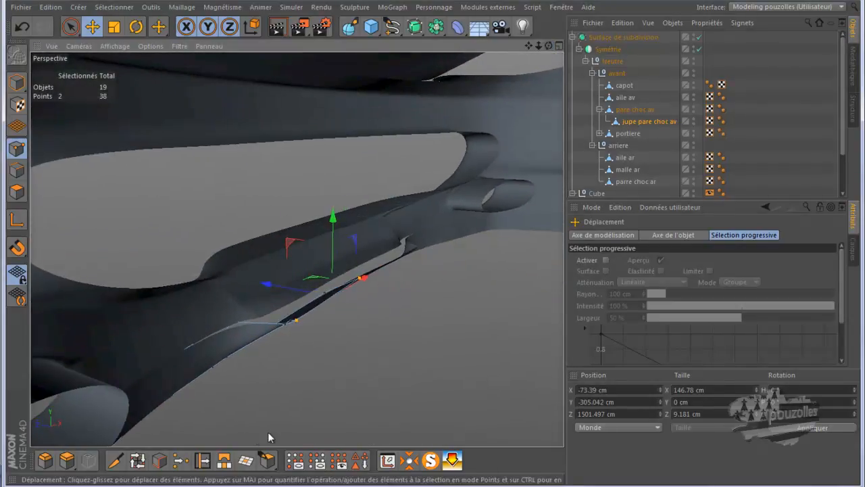
{"action": "left_click_drag", "start_coordinate": [244, 318], "coordinate": [255, 346], "text": "alt"}
{"action": "left_click_drag", "start_coordinate": [327, 325], "coordinate": [286, 318]}
{"action": "key", "text": "ctrl+z"}
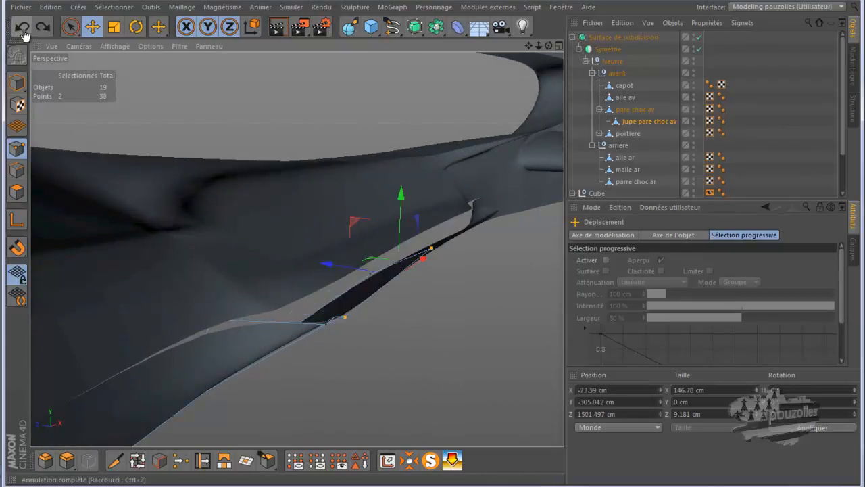
{"action": "left_click", "coordinate": [202, 460]}
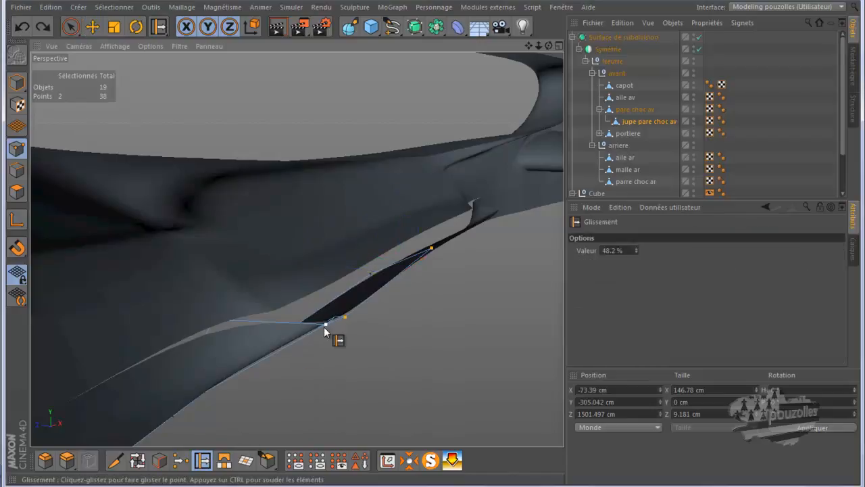
{"action": "left_click_drag", "start_coordinate": [325, 330], "coordinate": [258, 320]}
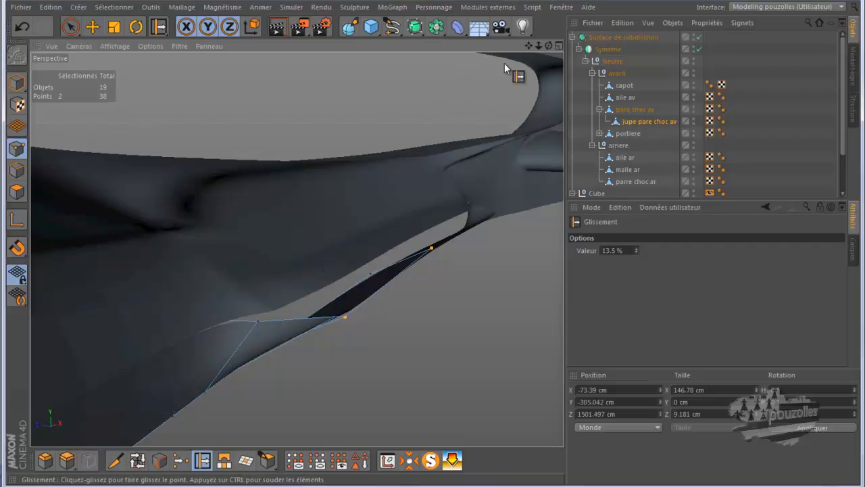
Step: Raise the single upper-edge point at the skirt's bend about 2.7 cm along Y, seen from behind the bumper
{"action": "left_click_drag", "start_coordinate": [548, 47], "coordinate": [435, 243]}
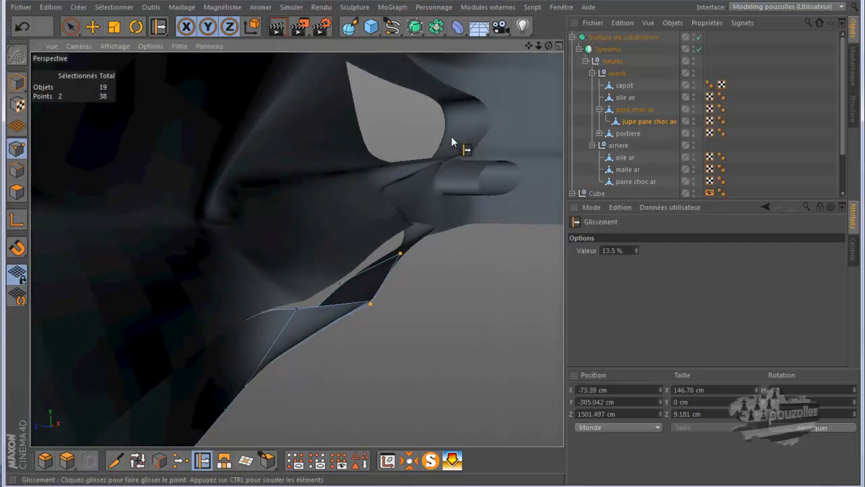
{"action": "left_click", "coordinate": [94, 28]}
{"action": "left_click", "coordinate": [298, 308]}
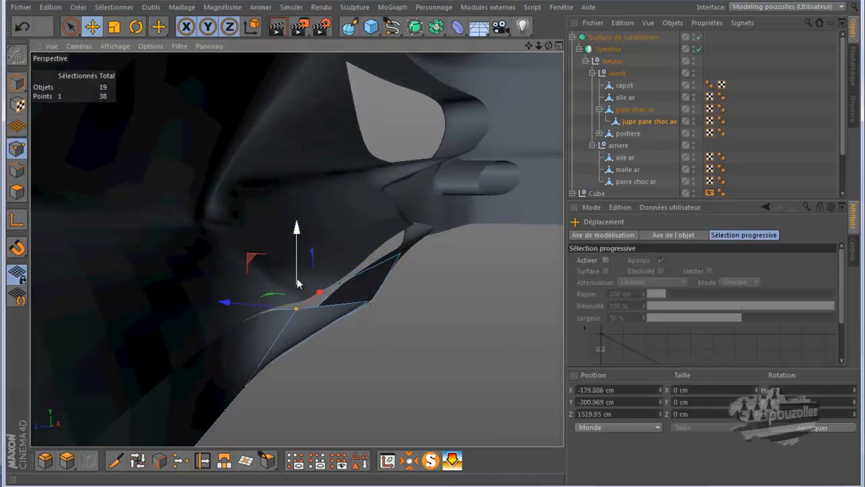
{"action": "left_click_drag", "start_coordinate": [297, 283], "coordinate": [298, 276]}
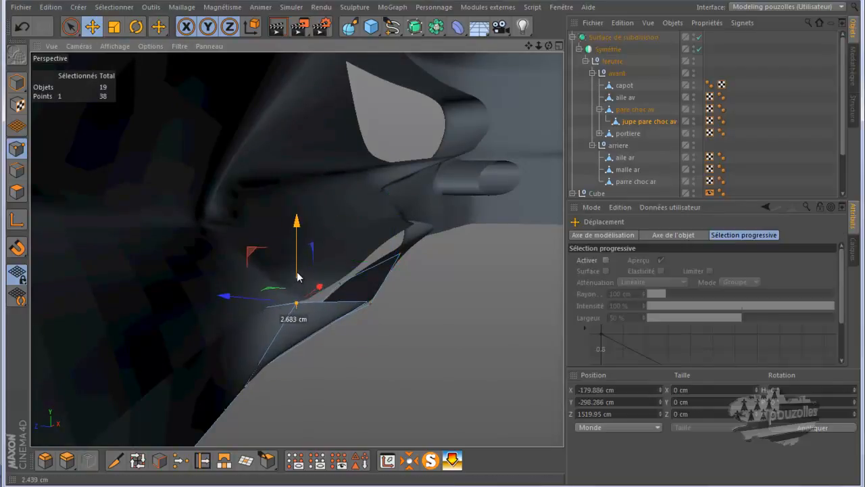
Step: Move the two bottom points of the skirt's central section backward along Z, then deselect them
{"action": "left_click_drag", "start_coordinate": [351, 286], "coordinate": [486, 281], "text": "alt"}
{"action": "scroll", "coordinate": [339, 291], "scroll_direction": "down", "scroll_amount": 5}
{"action": "left_click_drag", "start_coordinate": [548, 46], "coordinate": [428, 242]}
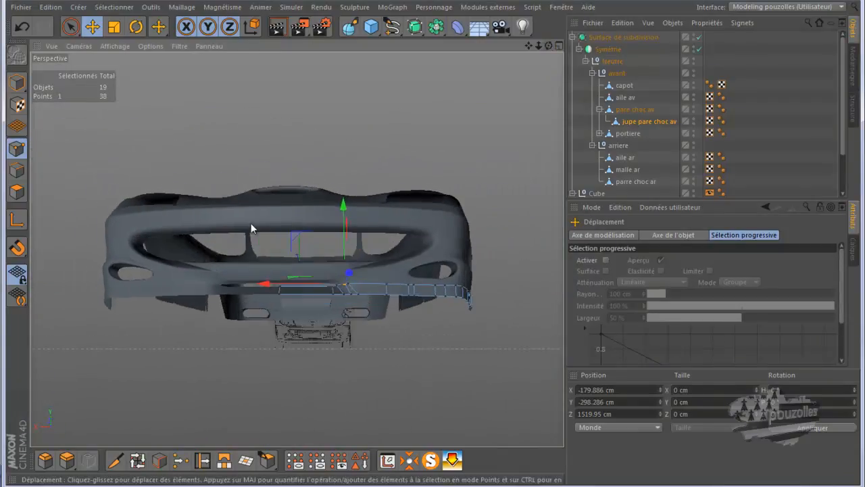
{"action": "scroll", "coordinate": [238, 259], "scroll_direction": "up", "scroll_amount": 10}
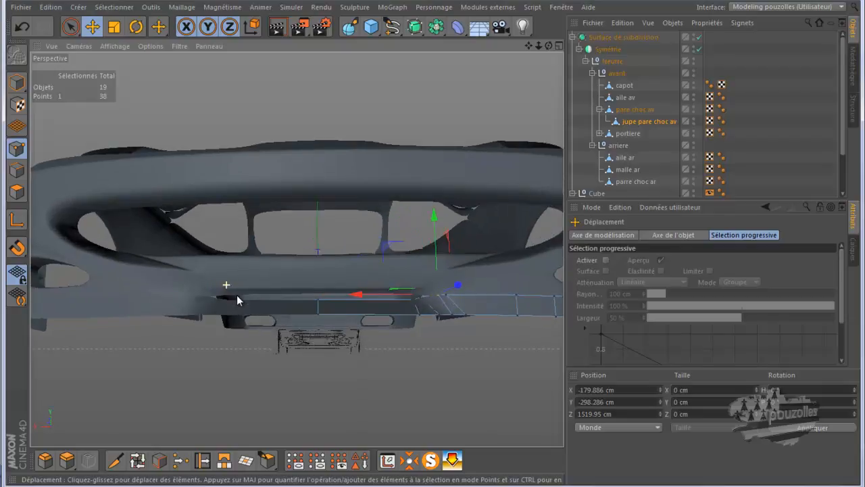
{"action": "scroll", "coordinate": [235, 324], "scroll_direction": "down", "scroll_amount": 4}
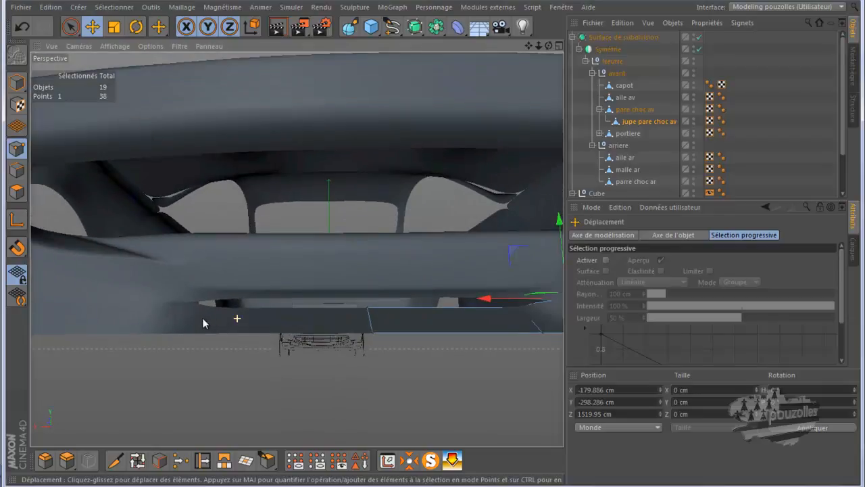
{"action": "mouse_move", "coordinate": [431, 248]}
{"action": "left_mouse_down", "text": "alt"}
{"action": "mouse_move", "coordinate": [422, 244]}
{"action": "mouse_move", "coordinate": [436, 248]}
{"action": "left_mouse_up", "text": "alt"}
{"action": "left_click", "coordinate": [476, 371]}
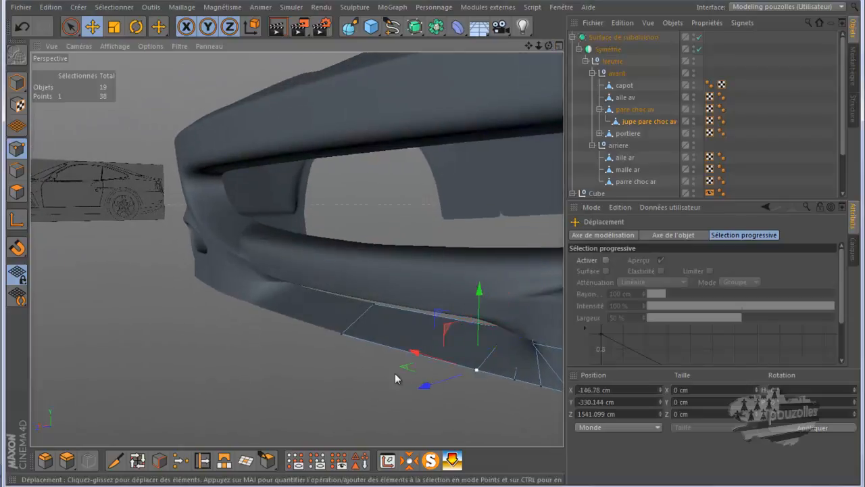
{"action": "left_click", "coordinate": [341, 334], "text": "shift"}
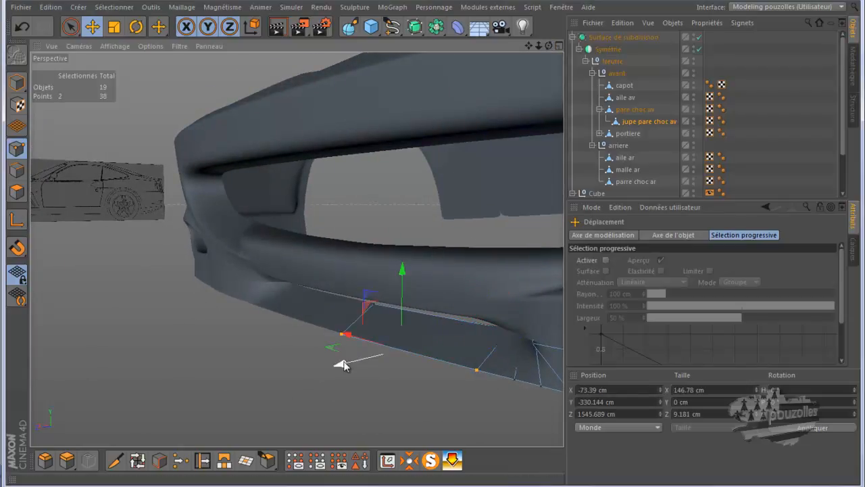
{"action": "left_click_drag", "start_coordinate": [341, 366], "coordinate": [167, 277]}
{"action": "left_click", "coordinate": [205, 341]}
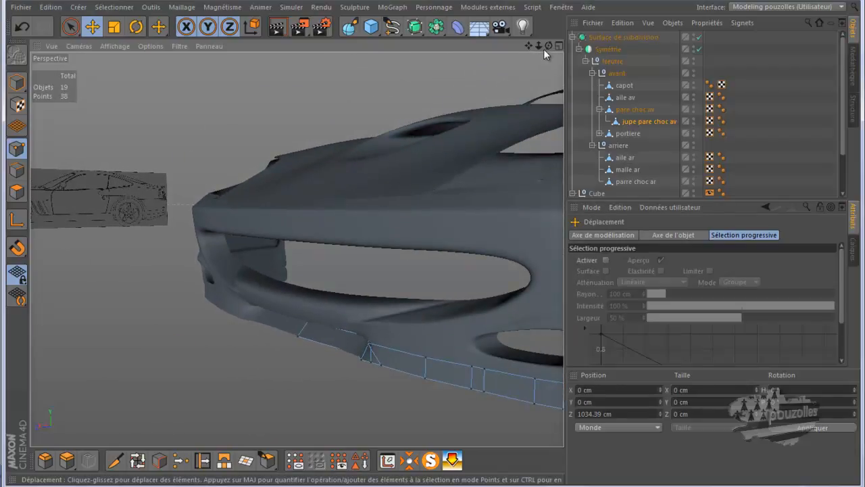
Step: On the bumper object pare choc av, lower the lower-edge point at the skirt's bend slightly along Y
{"action": "left_click_drag", "start_coordinate": [548, 45], "coordinate": [431, 244]}
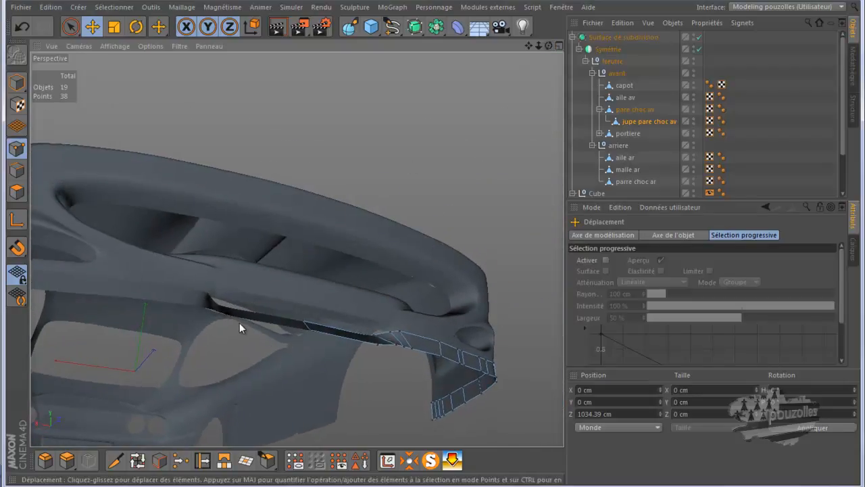
{"action": "scroll", "coordinate": [247, 327], "scroll_direction": "up", "scroll_amount": 6}
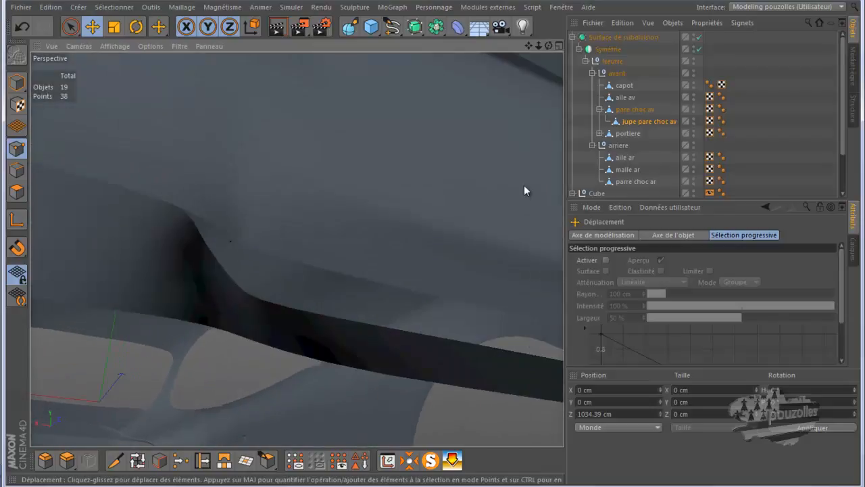
{"action": "left_click", "coordinate": [634, 109]}
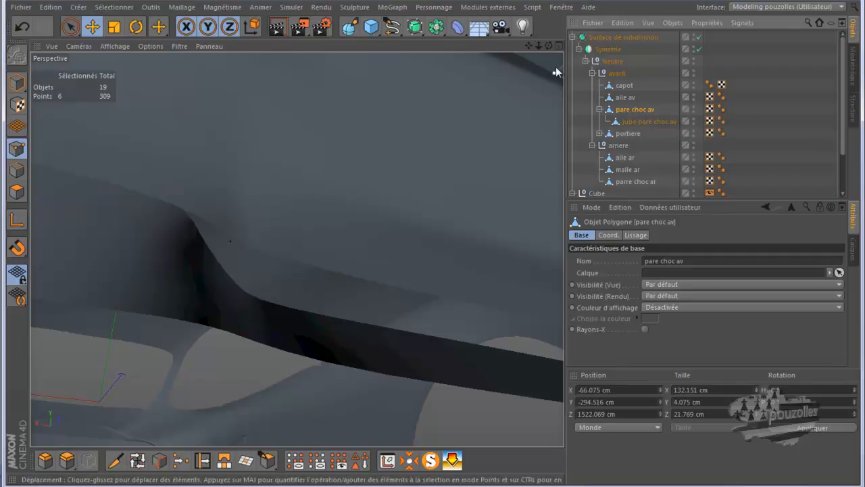
{"action": "left_click_drag", "start_coordinate": [527, 43], "coordinate": [431, 244]}
{"action": "middle_click_drag", "start_coordinate": [432, 244], "coordinate": [433, 243], "text": "alt"}
{"action": "left_click_drag", "start_coordinate": [433, 244], "coordinate": [438, 242], "text": "alt"}
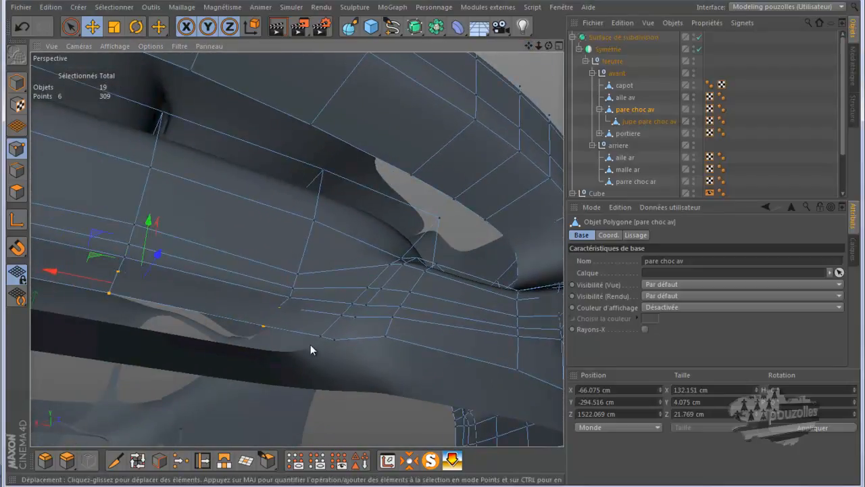
{"action": "scroll", "coordinate": [309, 348], "scroll_direction": "up", "scroll_amount": 3}
{"action": "left_click", "coordinate": [377, 326]}
{"action": "mouse_move", "coordinate": [372, 254]}
{"action": "left_mouse_down"}
{"action": "mouse_move", "coordinate": [374, 265]}
{"action": "mouse_move", "coordinate": [375, 258]}
{"action": "left_mouse_up"}
{"action": "scroll", "coordinate": [322, 342], "scroll_direction": "down", "scroll_amount": 7}
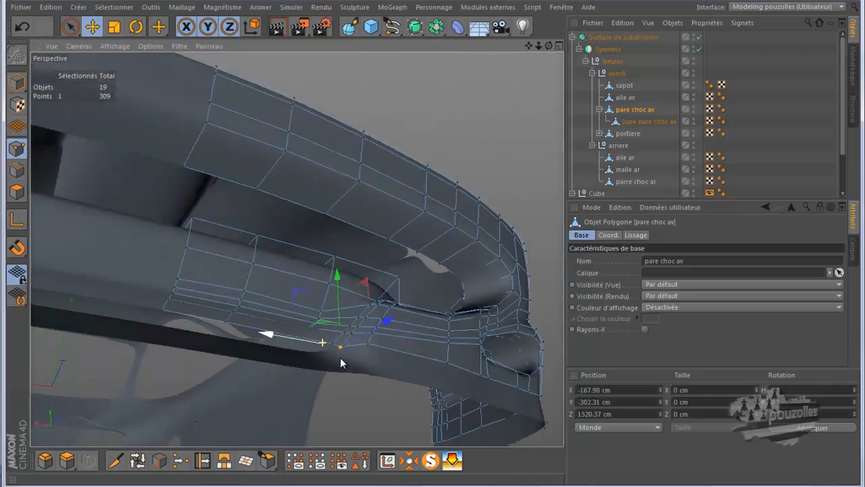
Step: Switch the skirt object jupe pare choc av to edge editing and try displaying it in isolation
{"action": "scroll", "coordinate": [348, 360], "scroll_direction": "down", "scroll_amount": 6}
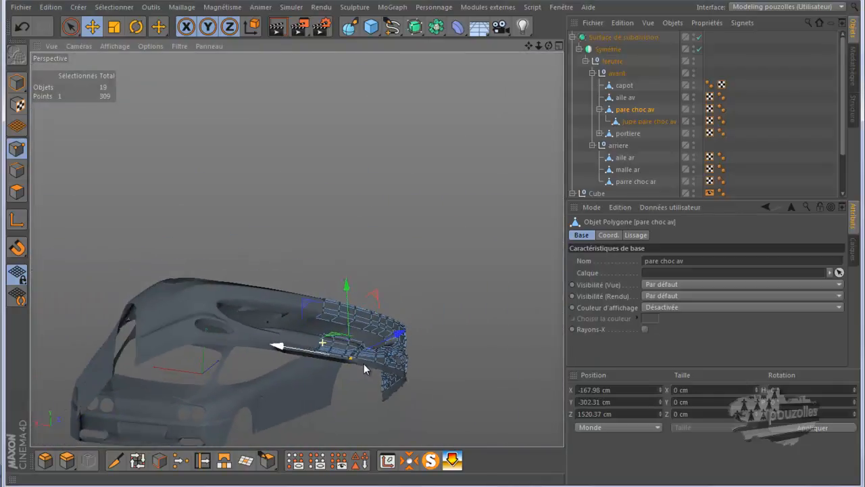
{"action": "left_click_drag", "start_coordinate": [548, 46], "coordinate": [434, 246]}
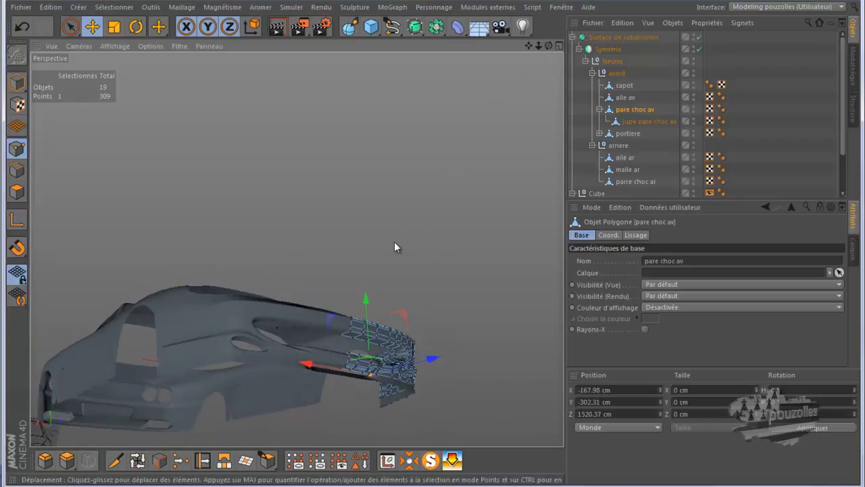
{"action": "left_click", "coordinate": [17, 170]}
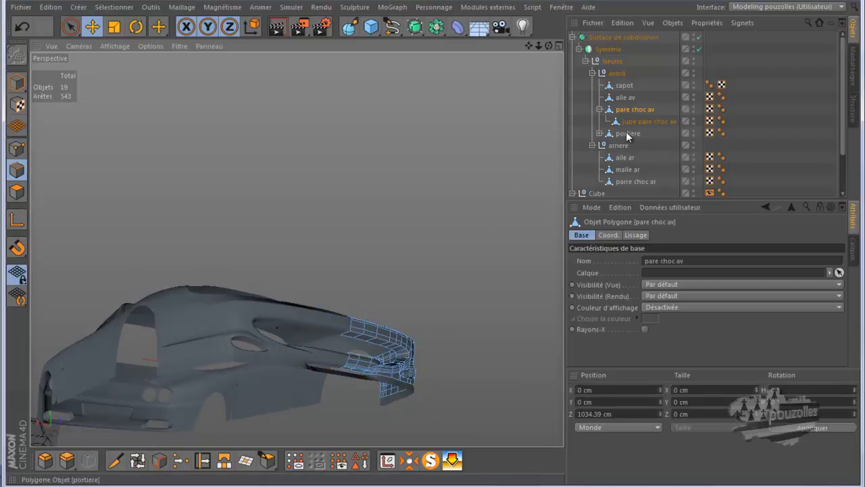
{"action": "left_click", "coordinate": [640, 121]}
{"action": "left_click_drag", "start_coordinate": [546, 44], "coordinate": [493, 79]}
{"action": "scroll", "coordinate": [344, 449], "scroll_direction": "up", "scroll_amount": 5}
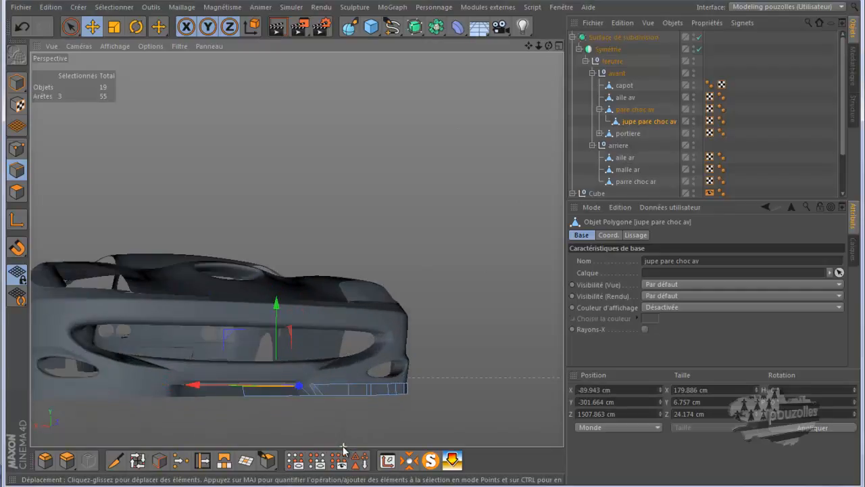
{"action": "left_click", "coordinate": [430, 460]}
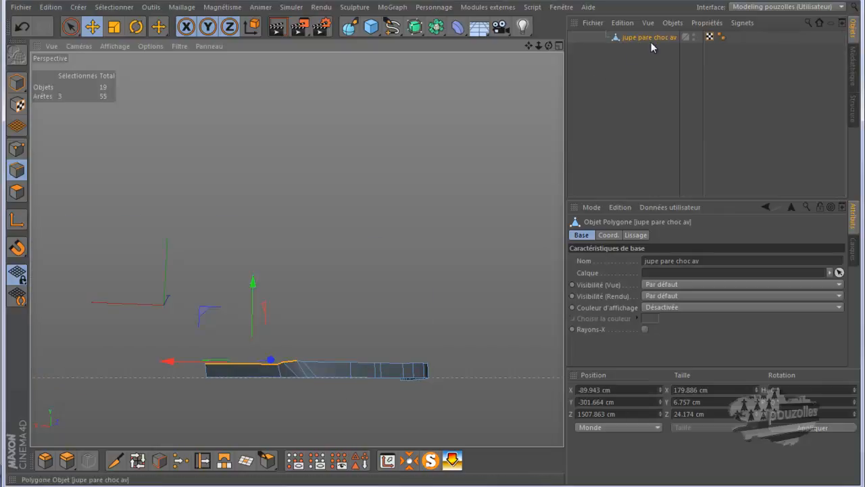
{"action": "left_click", "coordinate": [431, 460]}
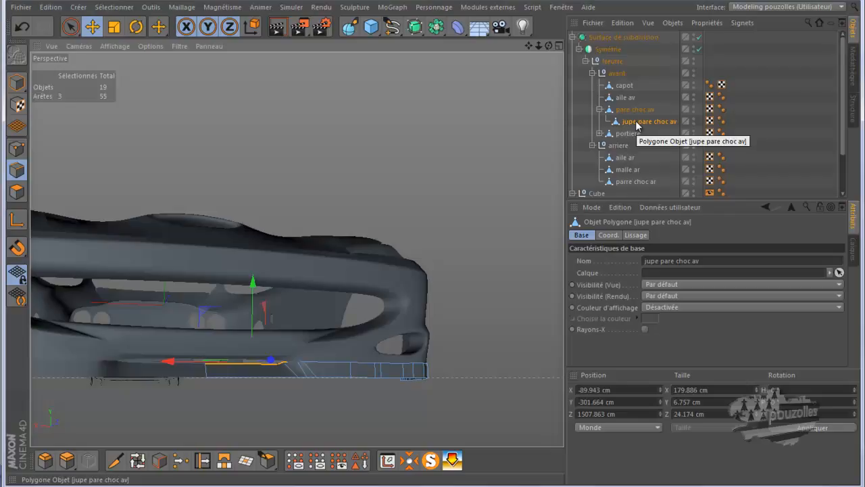
Step: Move jupe pare choc av out to the top level of the hierarchy and hide the Surface de subdivision object
{"action": "left_click_drag", "start_coordinate": [636, 124], "coordinate": [610, 35]}
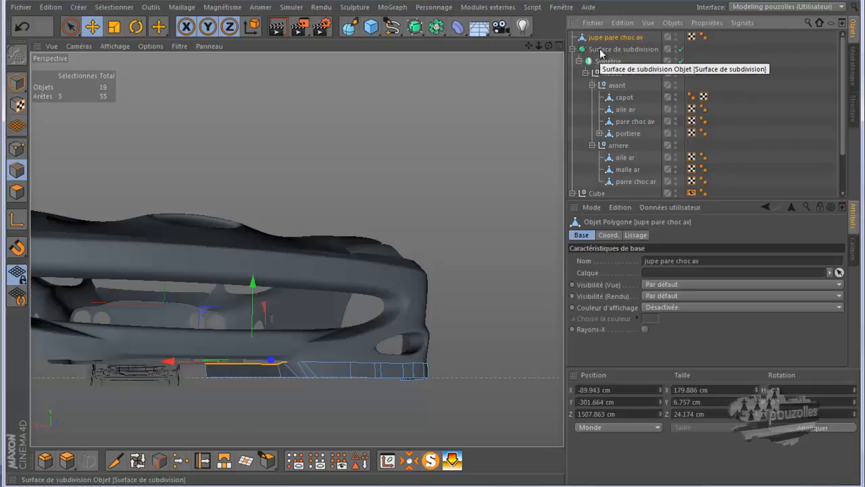
{"action": "left_click", "coordinate": [676, 47]}
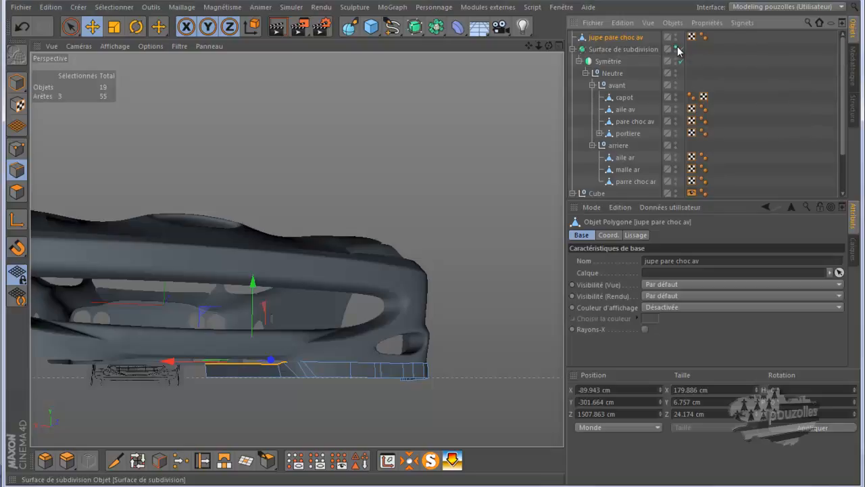
{"action": "left_click", "coordinate": [676, 47]}
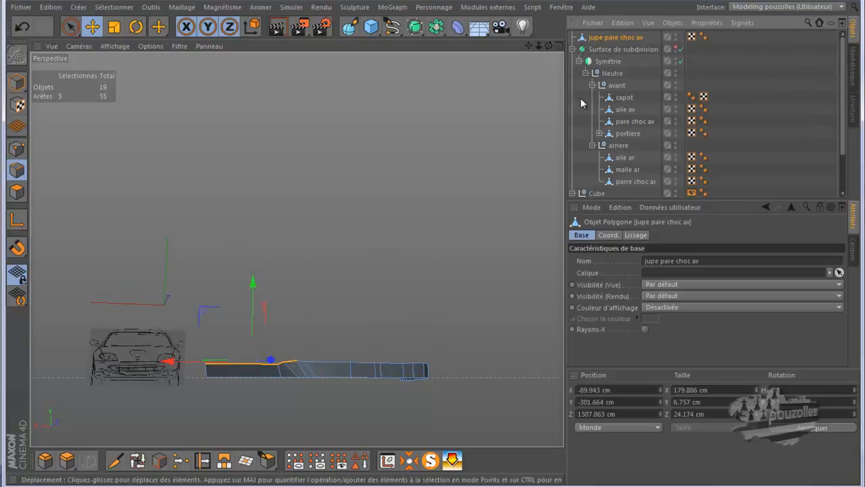
{"action": "left_click_drag", "start_coordinate": [459, 202], "coordinate": [345, 404], "text": "alt"}
{"action": "scroll", "coordinate": [345, 404], "scroll_direction": "up", "scroll_amount": 2}
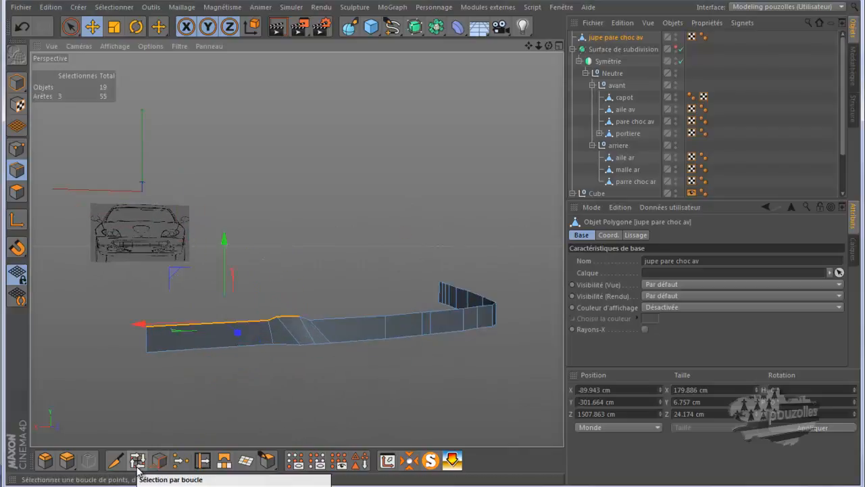
Step: Select the skirt's whole upper and lower edge runs by path selection, and add the edge at its outer end
{"action": "left_click", "coordinate": [160, 461]}
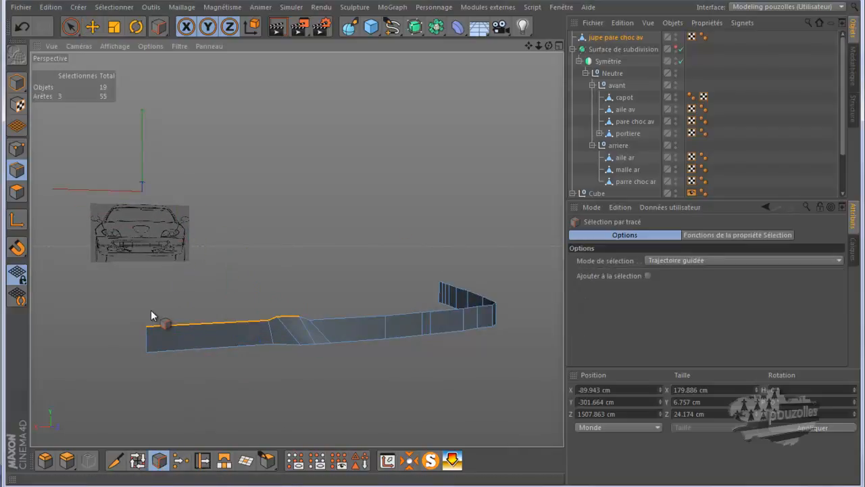
{"action": "left_click_drag", "start_coordinate": [220, 323], "coordinate": [292, 322]}
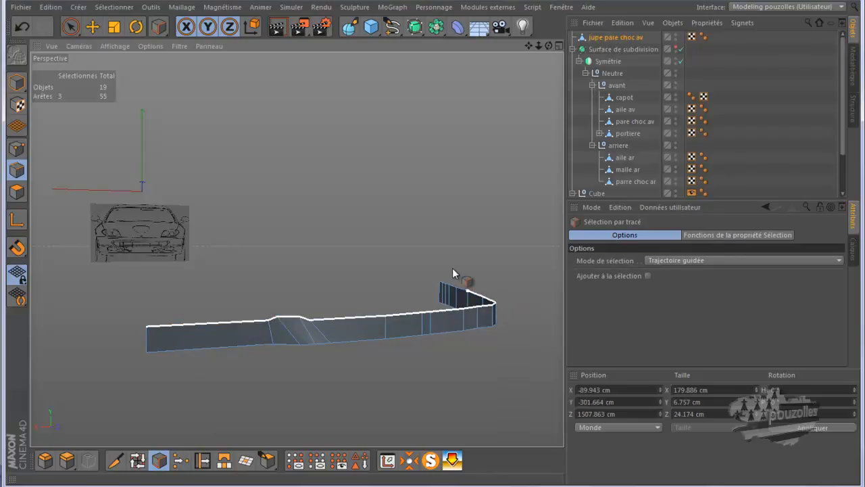
{"action": "left_click_drag", "start_coordinate": [434, 262], "coordinate": [432, 260]}
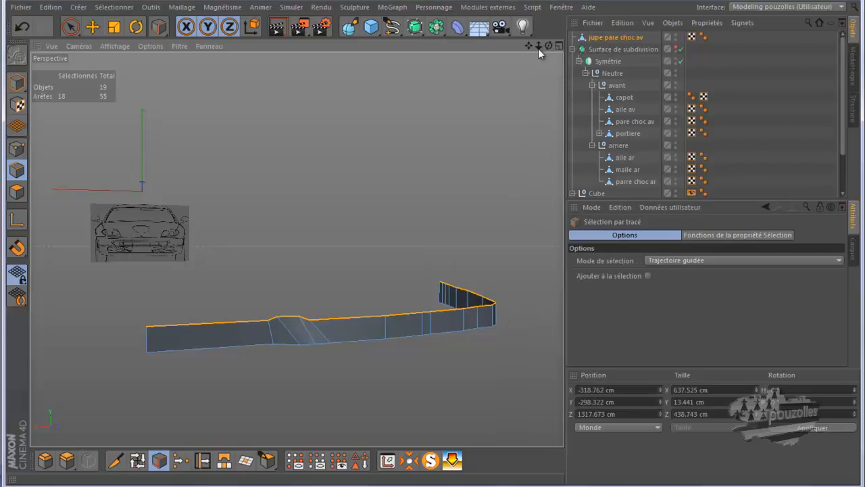
{"action": "left_click_drag", "start_coordinate": [548, 45], "coordinate": [289, 211]}
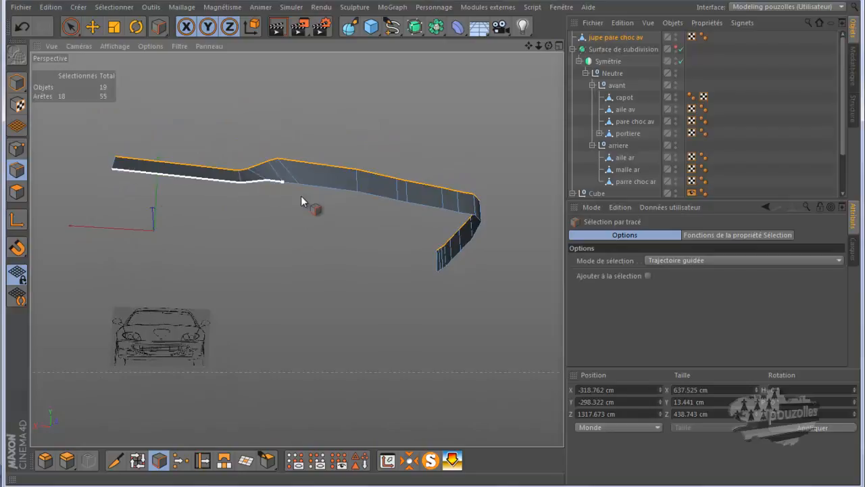
{"action": "left_click_drag", "start_coordinate": [452, 228], "coordinate": [482, 237]}
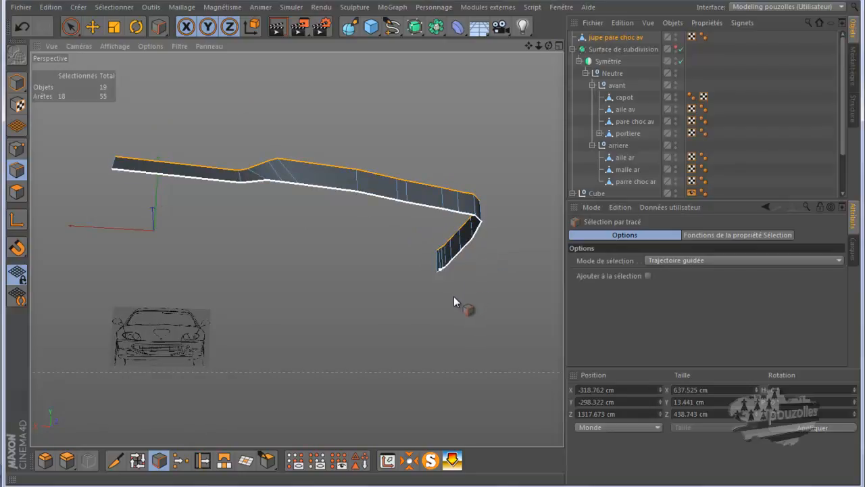
{"action": "left_click_drag", "start_coordinate": [451, 300], "coordinate": [447, 305]}
{"action": "left_click", "coordinate": [93, 26]}
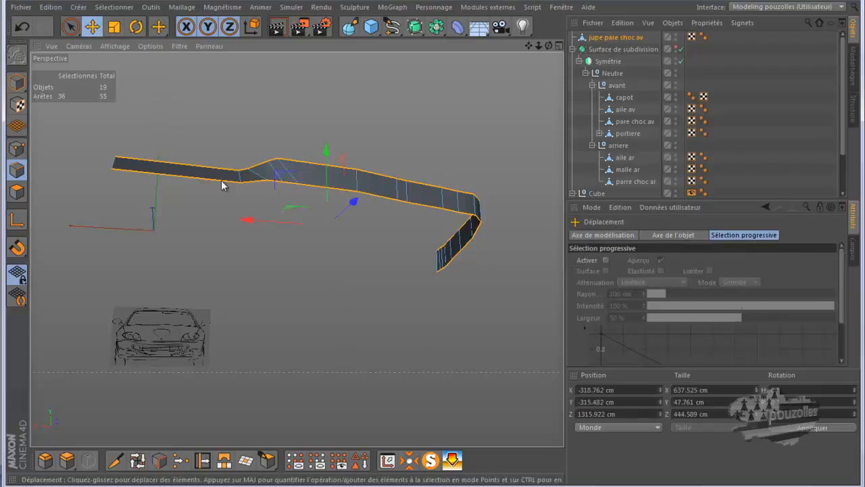
{"action": "left_click", "coordinate": [383, 285], "text": "shift"}
Step: Extrude the skirt's selected border edges with a 7.9 cm offset and an edge angle of 90°
{"action": "left_click_drag", "start_coordinate": [548, 45], "coordinate": [434, 243]}
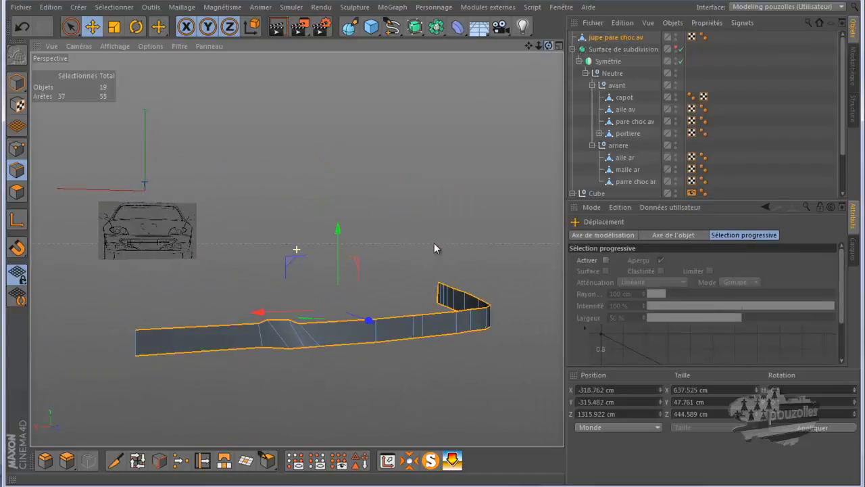
{"action": "left_click", "coordinate": [67, 461]}
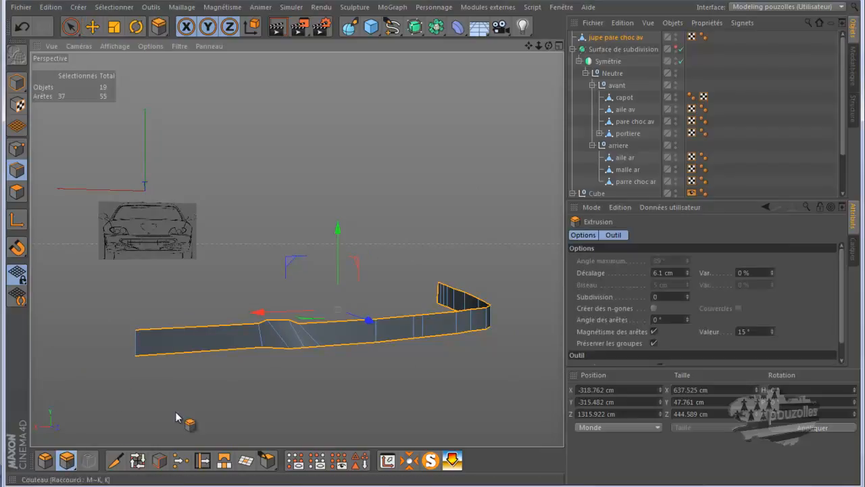
{"action": "left_click_drag", "start_coordinate": [433, 244], "coordinate": [434, 245], "text": "alt"}
{"action": "scroll", "coordinate": [456, 417], "scroll_direction": "up", "scroll_amount": 3}
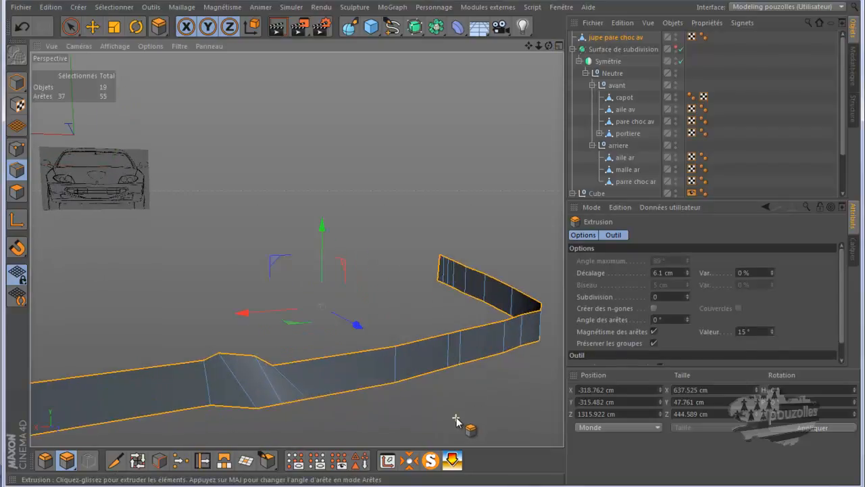
{"action": "scroll", "coordinate": [466, 338], "scroll_direction": "down", "scroll_amount": 2}
{"action": "mouse_move", "coordinate": [438, 247]}
{"action": "left_mouse_down"}
{"action": "mouse_move", "coordinate": [426, 246]}
{"action": "mouse_move", "coordinate": [435, 250]}
{"action": "left_mouse_up"}
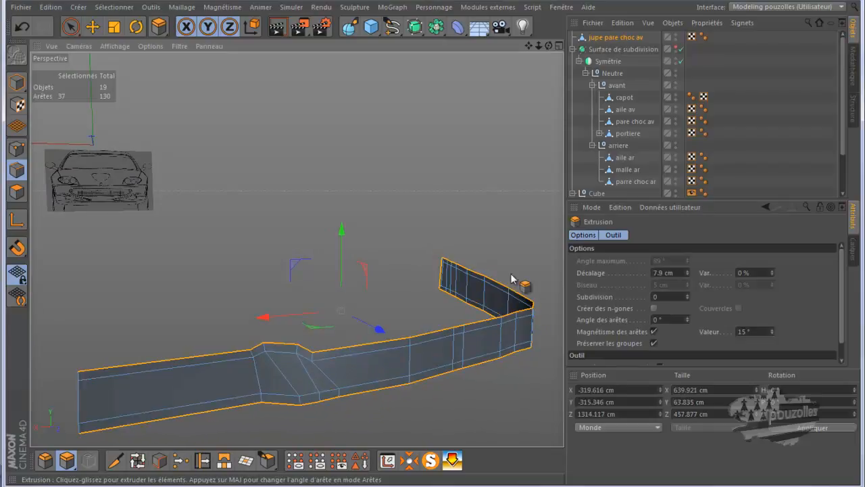
{"action": "left_click", "coordinate": [652, 318]}
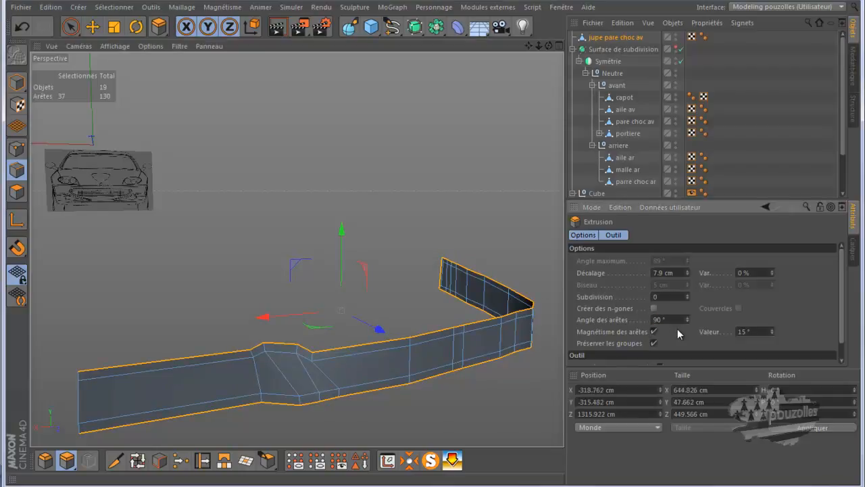
Step: Set the edge angle of the skirt's border extrusion to -90°
{"action": "key", "text": "Return"}
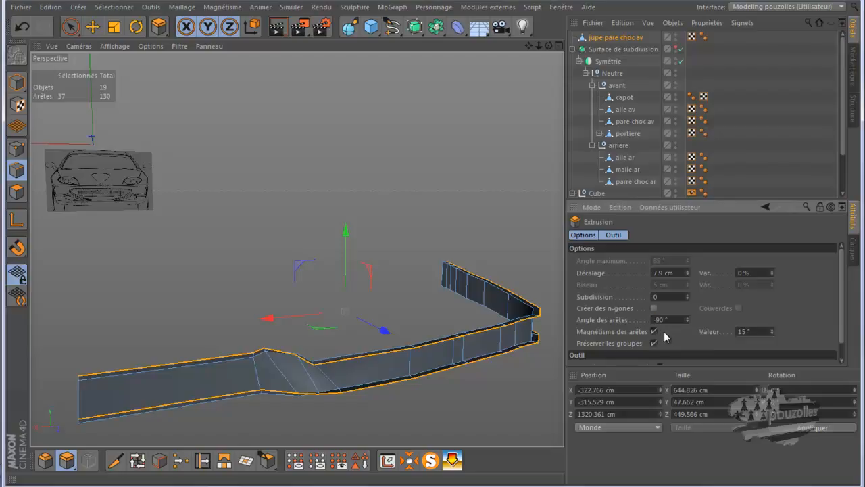
{"action": "key", "text": "Return"}
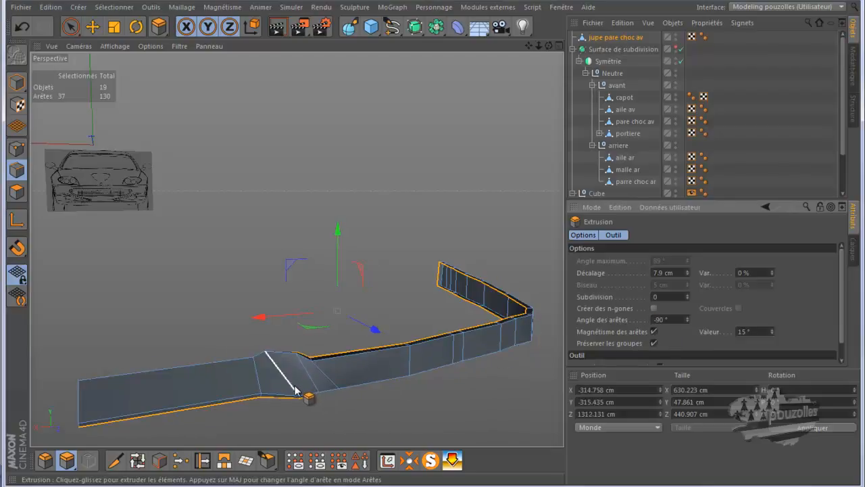
{"action": "left_click_drag", "start_coordinate": [549, 45], "coordinate": [433, 251]}
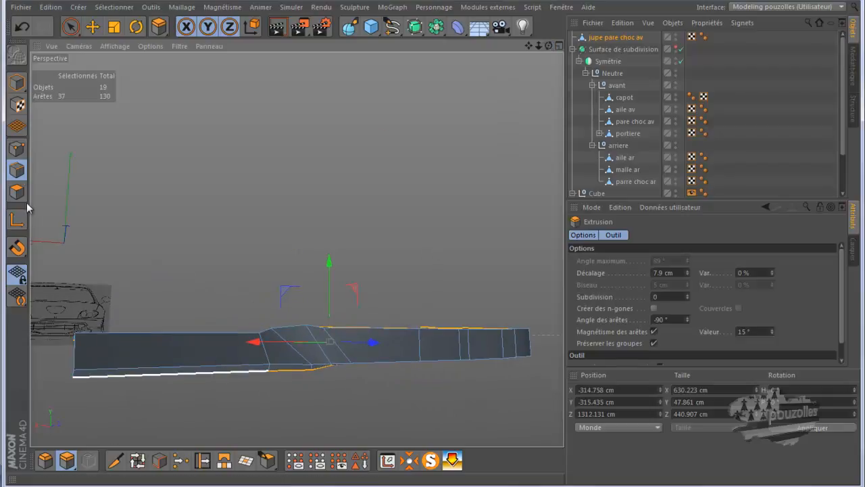
Step: In point editing, select the three inner lower-edge points of the skirt's central section and raise them slightly
{"action": "left_click", "coordinate": [17, 148]}
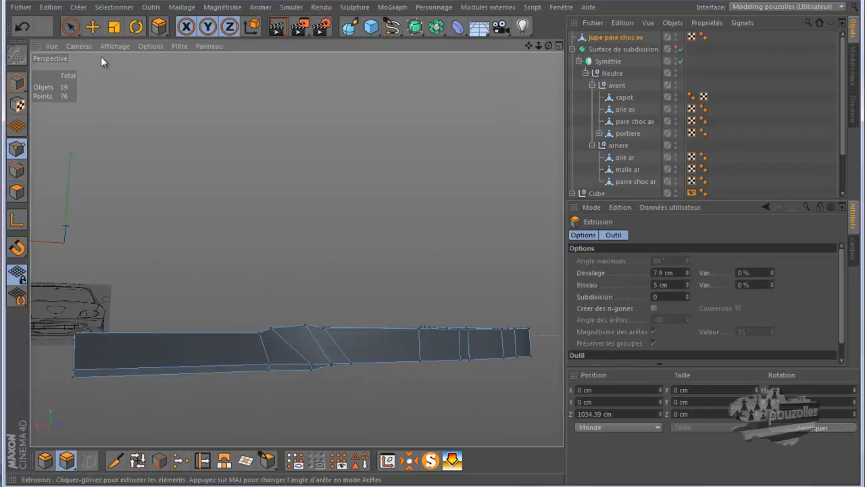
{"action": "left_click", "coordinate": [93, 27]}
{"action": "left_click", "coordinate": [73, 371]}
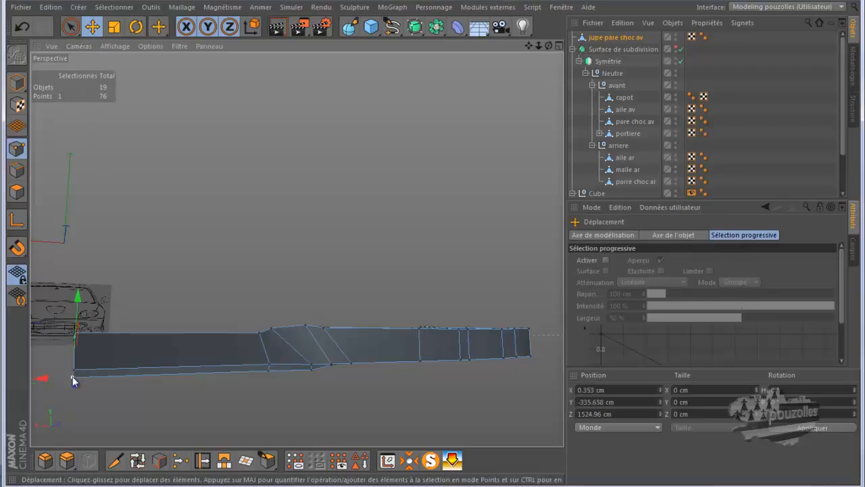
{"action": "left_click", "coordinate": [268, 370], "text": "shift"}
{"action": "left_click", "coordinate": [311, 370], "text": "shift"}
{"action": "left_click_drag", "start_coordinate": [548, 47], "coordinate": [432, 243]}
{"action": "left_click_drag", "start_coordinate": [174, 324], "coordinate": [174, 318]}
{"action": "left_click_drag", "start_coordinate": [546, 50], "coordinate": [429, 241]}
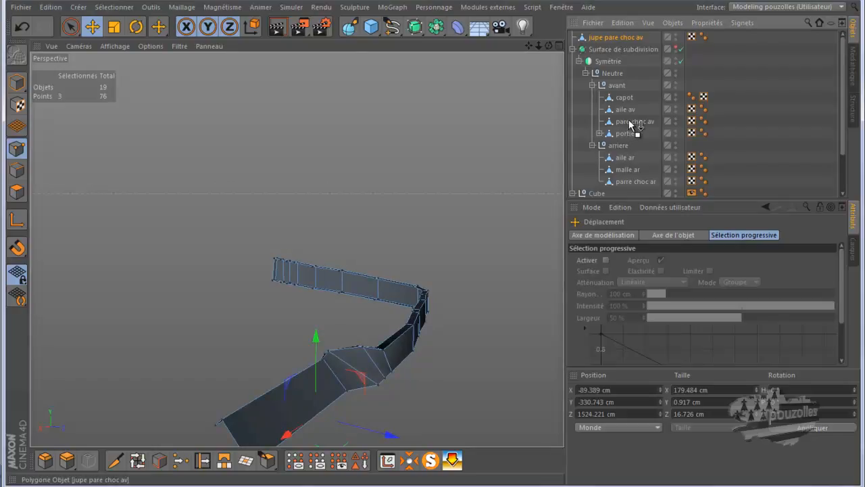
Step: Nest jupe pare choc av back under pare choc av and make the Surface de subdivision object visible
{"action": "left_click_drag", "start_coordinate": [630, 125], "coordinate": [629, 125]}
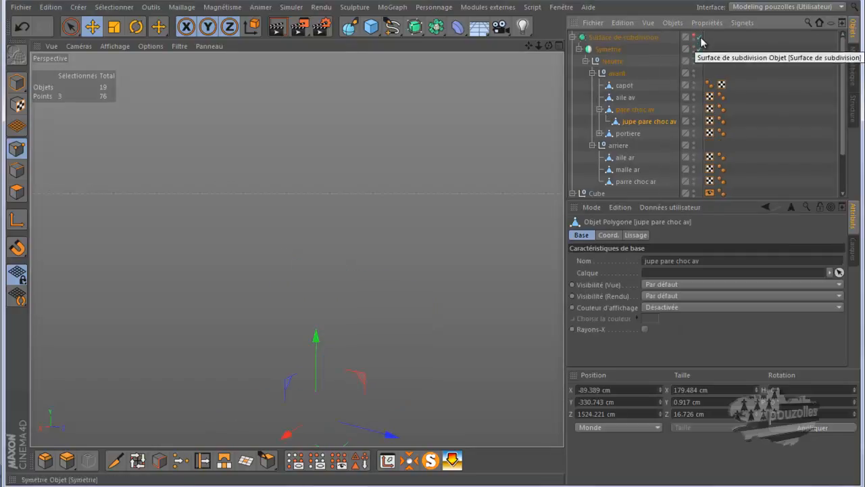
{"action": "left_click_drag", "start_coordinate": [453, 168], "coordinate": [451, 157], "text": "alt"}
{"action": "left_click_drag", "start_coordinate": [548, 46], "coordinate": [463, 213]}
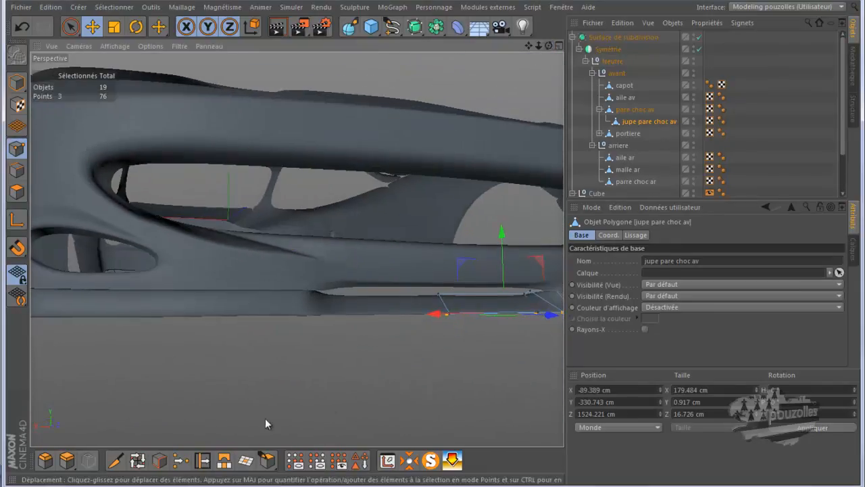
Step: Add two lengthwise loop cuts to the skirt with the Knife, one close to its upper edge and one close to its lower edge
{"action": "left_click", "coordinate": [115, 460]}
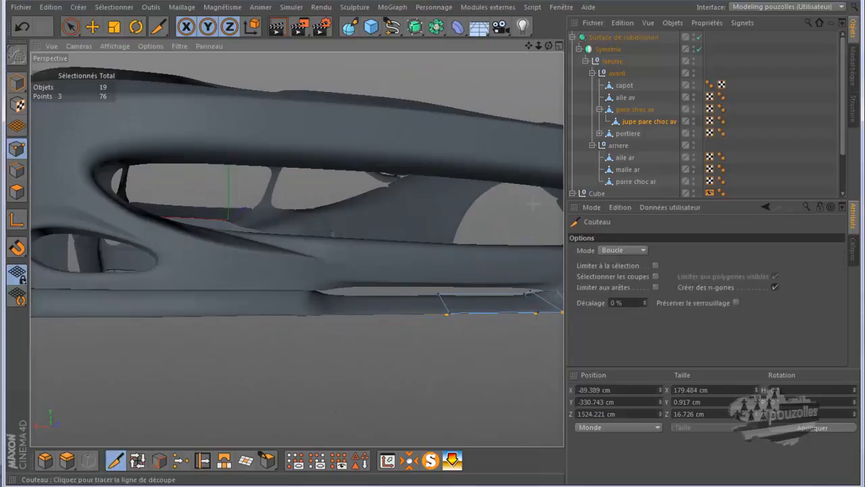
{"action": "left_click_drag", "start_coordinate": [527, 46], "coordinate": [427, 245]}
{"action": "scroll", "coordinate": [382, 334], "scroll_direction": "up", "scroll_amount": 5}
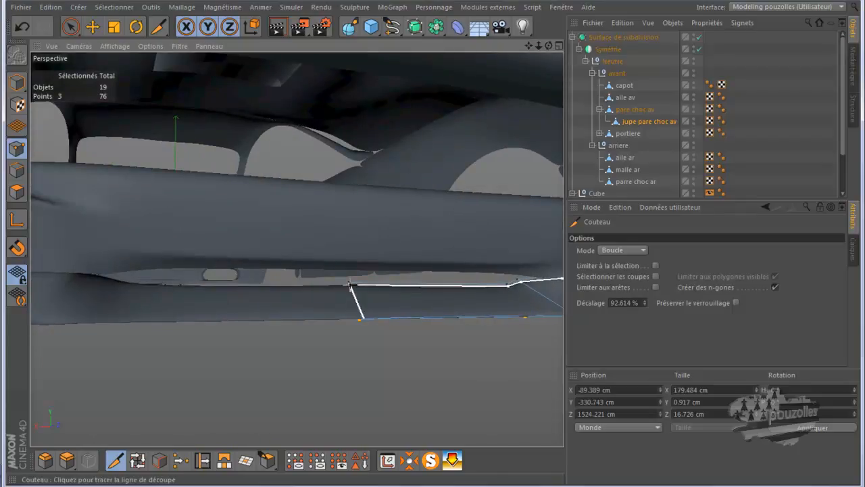
{"action": "left_click", "coordinate": [349, 284]}
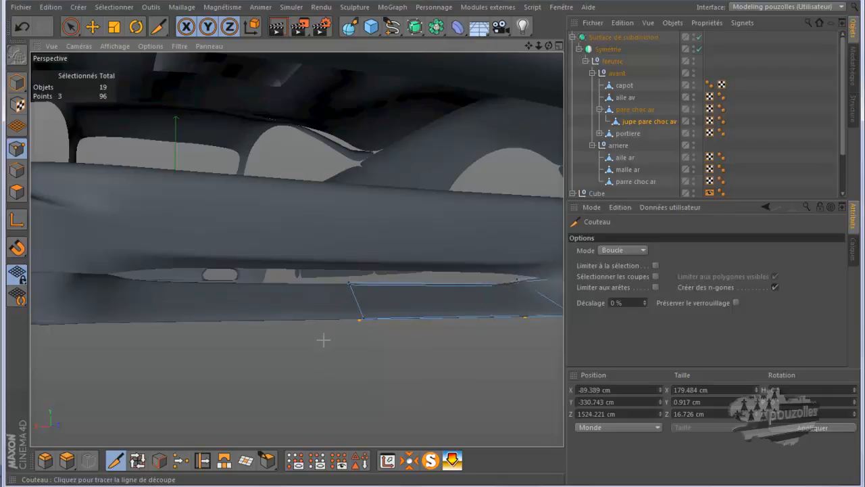
{"action": "left_click", "coordinate": [359, 314]}
{"action": "right_click_drag", "start_coordinate": [271, 350], "coordinate": [149, 356], "text": "alt"}
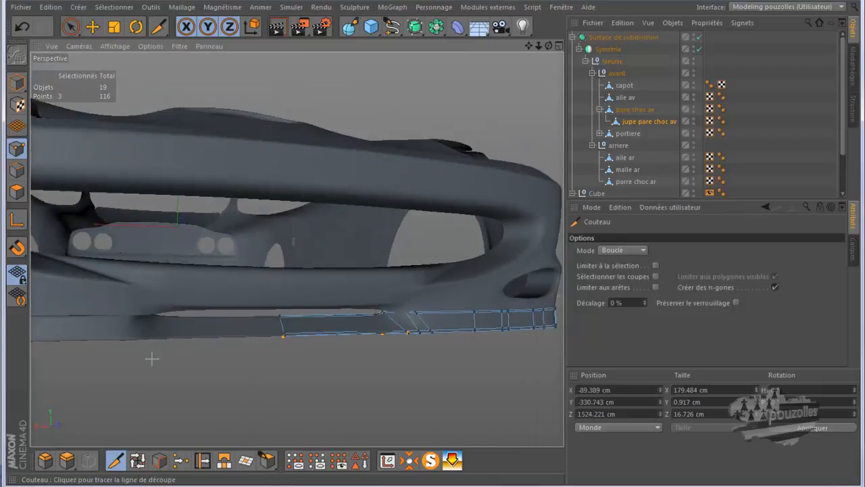
Step: Examine the skirt's outer end at the wheel arch from several angles, comparing possible loop cut positions
{"action": "scroll", "coordinate": [152, 358], "scroll_direction": "down", "scroll_amount": 2}
{"action": "left_click_drag", "start_coordinate": [549, 45], "coordinate": [435, 248]}
{"action": "scroll", "coordinate": [56, 363], "scroll_direction": "up", "scroll_amount": 1}
{"action": "scroll", "coordinate": [56, 364], "scroll_direction": "up", "scroll_amount": 4}
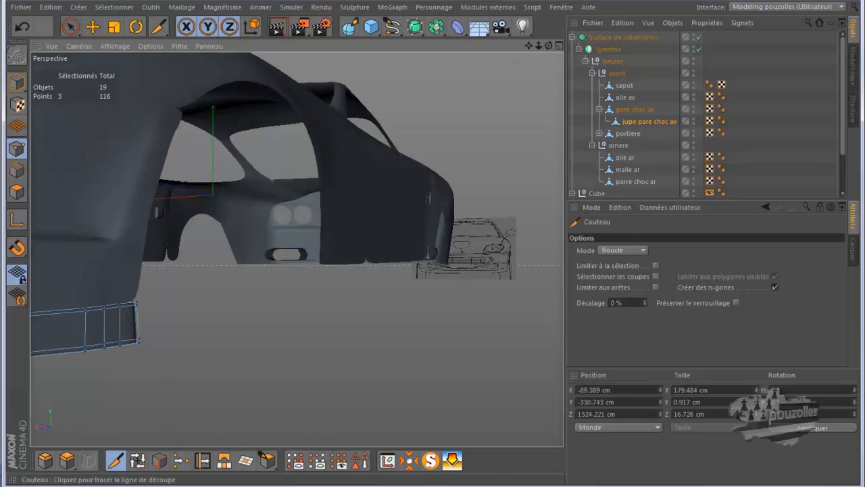
{"action": "left_click_drag", "start_coordinate": [527, 46], "coordinate": [448, 249]}
{"action": "key", "text": "s"}
{"action": "left_click_drag", "start_coordinate": [533, 46], "coordinate": [425, 245]}
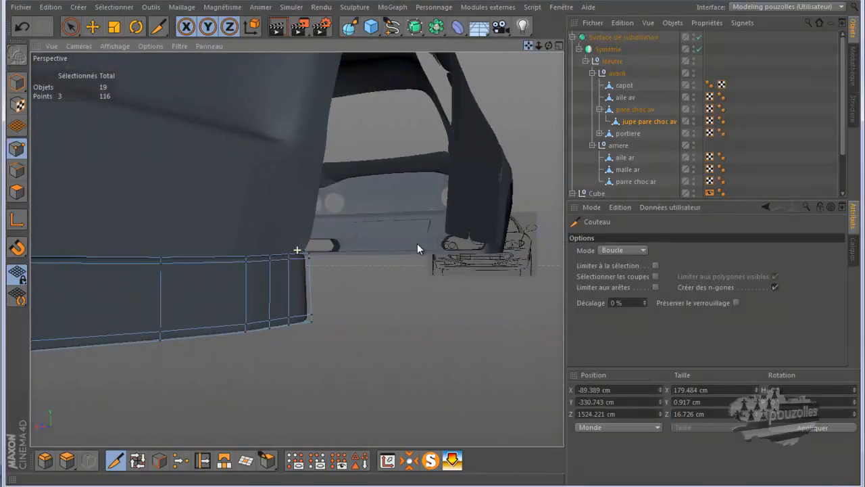
{"action": "middle_click_drag", "start_coordinate": [426, 245], "coordinate": [427, 248], "text": "alt"}
{"action": "scroll", "coordinate": [280, 340], "scroll_direction": "up", "scroll_amount": 3}
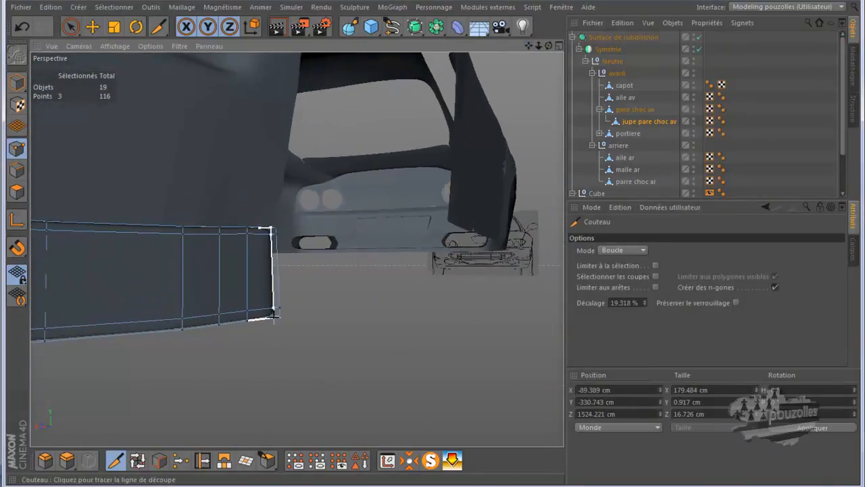
{"action": "left_click_drag", "start_coordinate": [548, 46], "coordinate": [431, 245]}
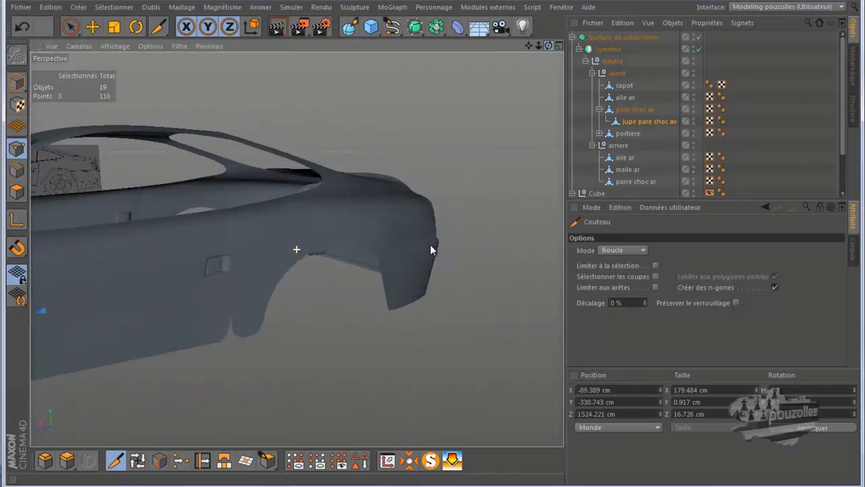
{"action": "left_click_drag", "start_coordinate": [528, 47], "coordinate": [432, 244]}
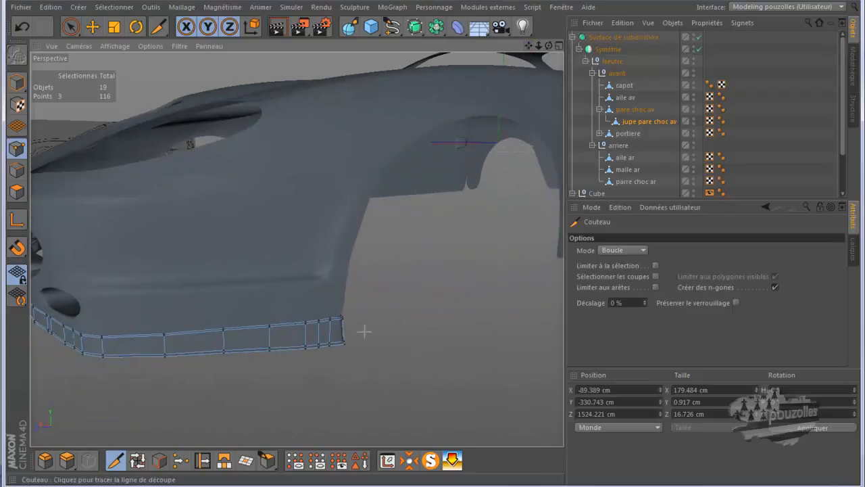
{"action": "scroll", "coordinate": [338, 359], "scroll_direction": "up", "scroll_amount": 5}
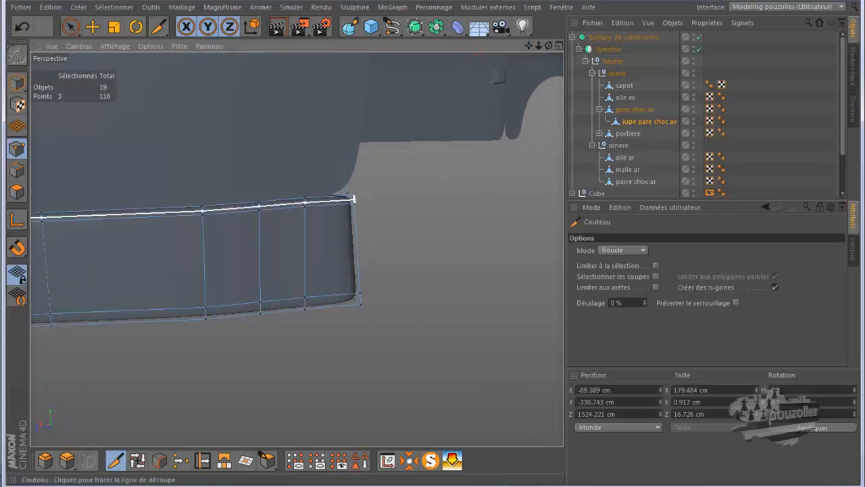
Step: Select the two lower corner points at the skirt's outer end and add a vertical loop cut close to that end
{"action": "left_click", "coordinate": [70, 26]}
{"action": "left_click", "coordinate": [360, 302]}
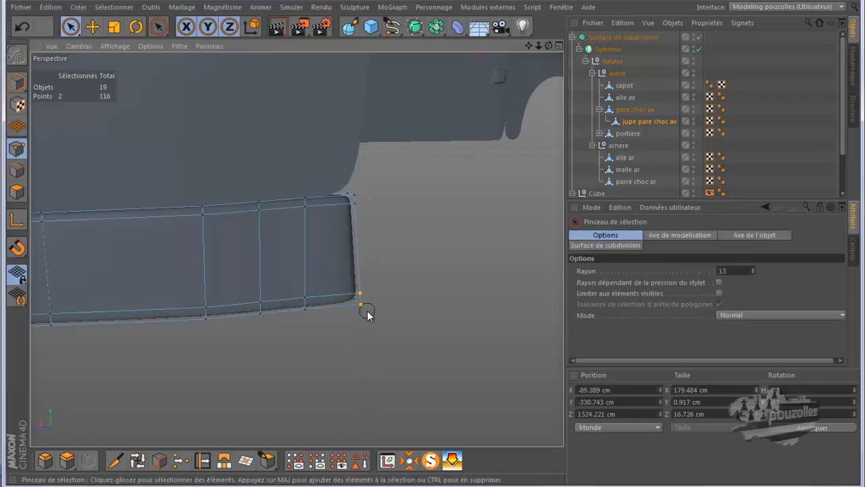
{"action": "mouse_move", "coordinate": [432, 244]}
{"action": "left_mouse_down", "text": "alt"}
{"action": "mouse_move", "coordinate": [411, 244]}
{"action": "mouse_move", "coordinate": [430, 245]}
{"action": "left_mouse_up", "text": "alt"}
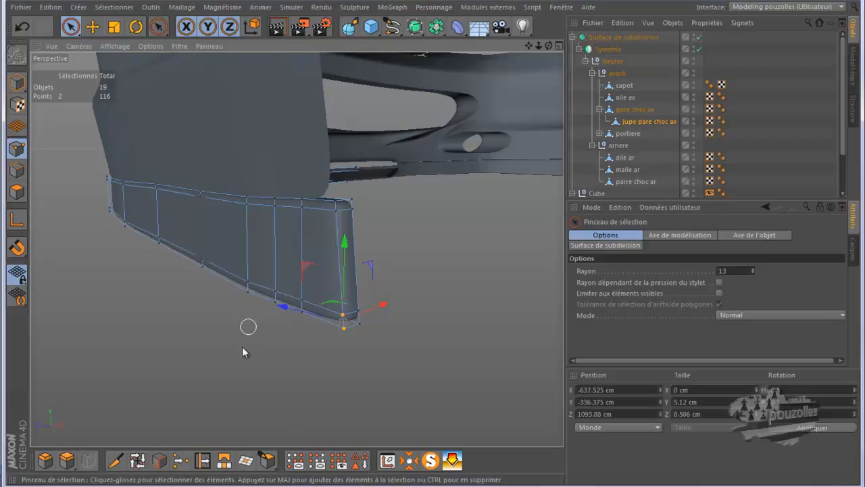
{"action": "left_click", "coordinate": [115, 460]}
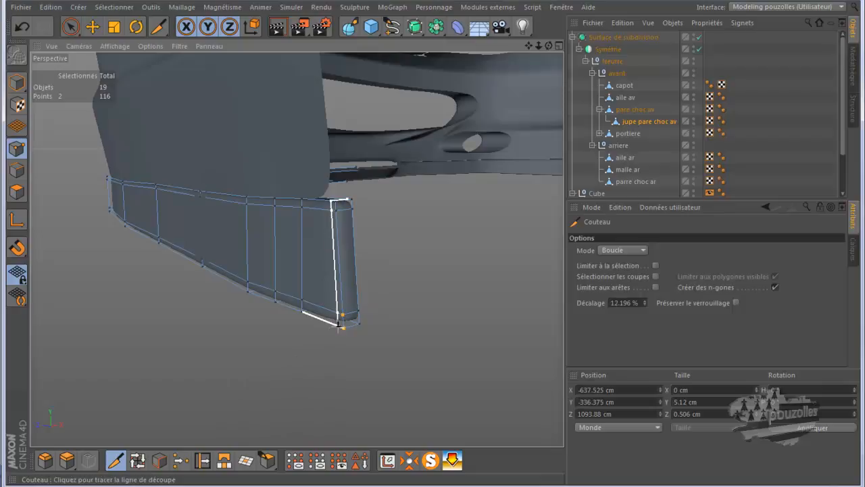
{"action": "left_click", "coordinate": [340, 324]}
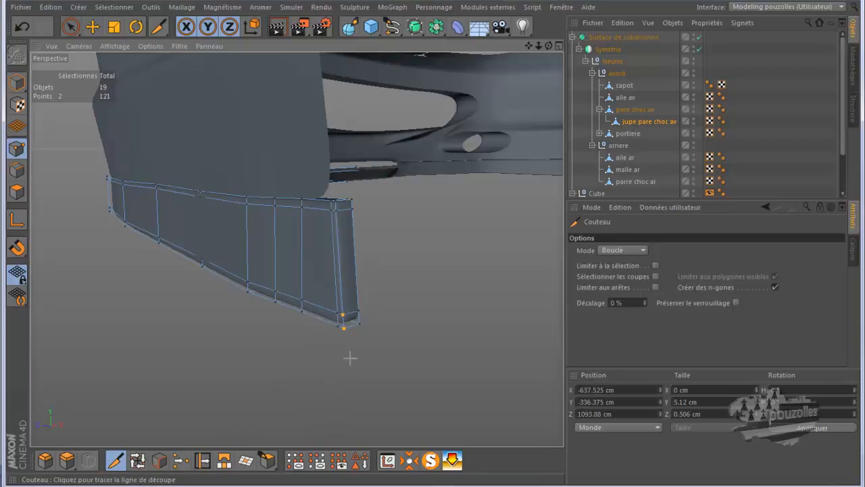
Step: Try a loop cut through the skirt's extruded thickness starting at its outer end, and undo it
{"action": "left_click", "coordinate": [356, 324]}
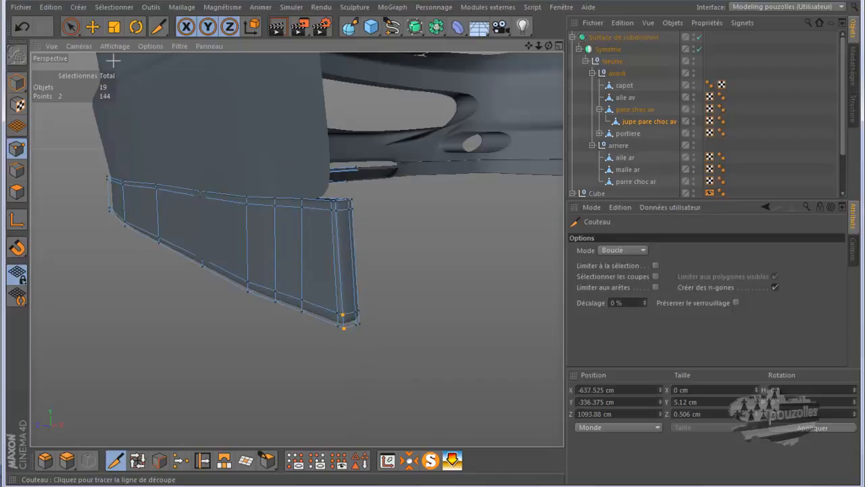
{"action": "left_click", "coordinate": [22, 26]}
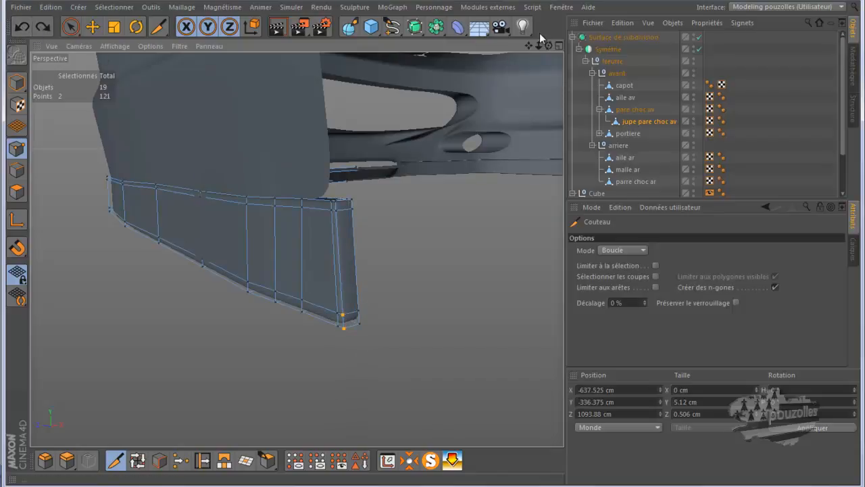
{"action": "left_click_drag", "start_coordinate": [548, 46], "coordinate": [433, 244]}
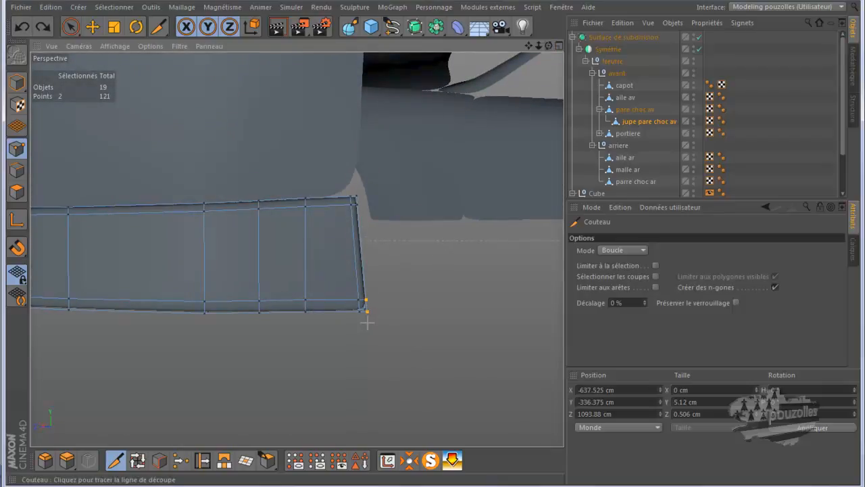
{"action": "scroll", "coordinate": [449, 305], "scroll_direction": "down", "scroll_amount": 7}
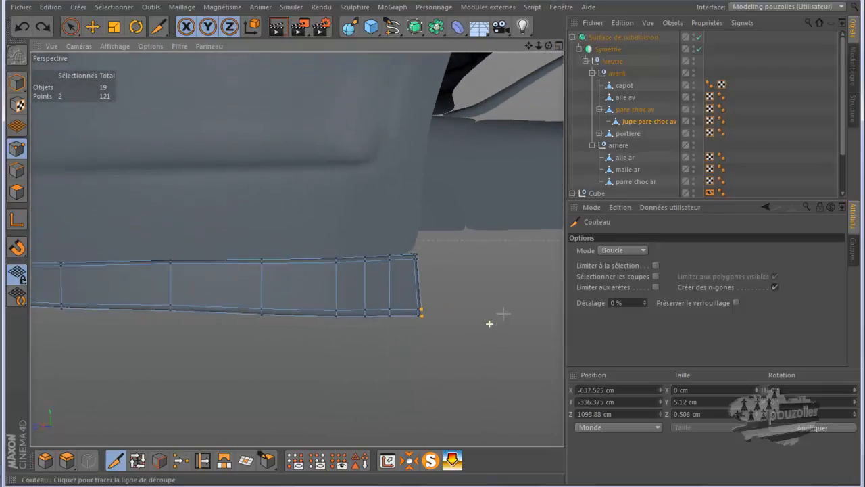
{"action": "scroll", "coordinate": [489, 324], "scroll_direction": "down", "scroll_amount": 10}
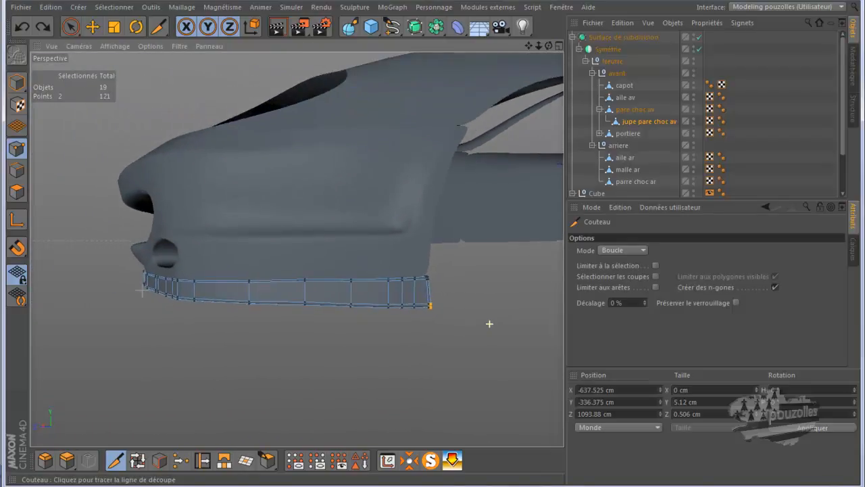
{"action": "scroll", "coordinate": [489, 324], "scroll_direction": "down", "scroll_amount": 8}
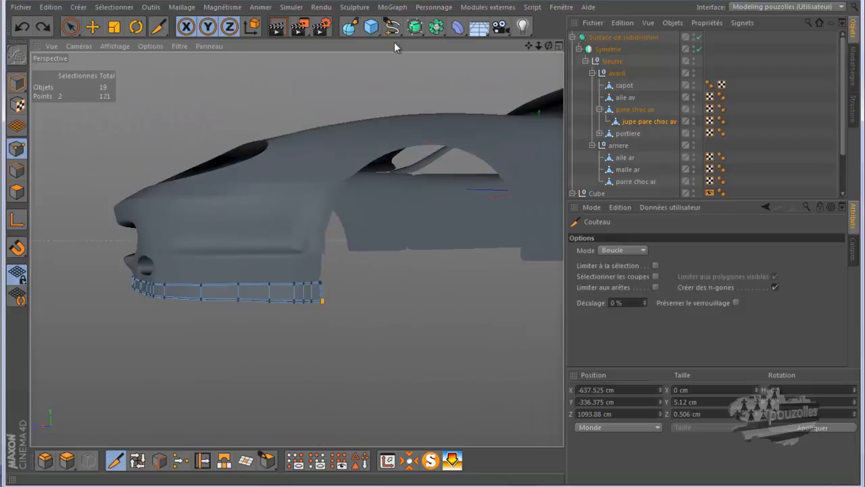
Step: Disable Surface de subdivision and, in the Gauche view, move the front part of the skirt's lower-edge points about 14 cm forward towards the blueprint lip
{"action": "left_click", "coordinate": [71, 26]}
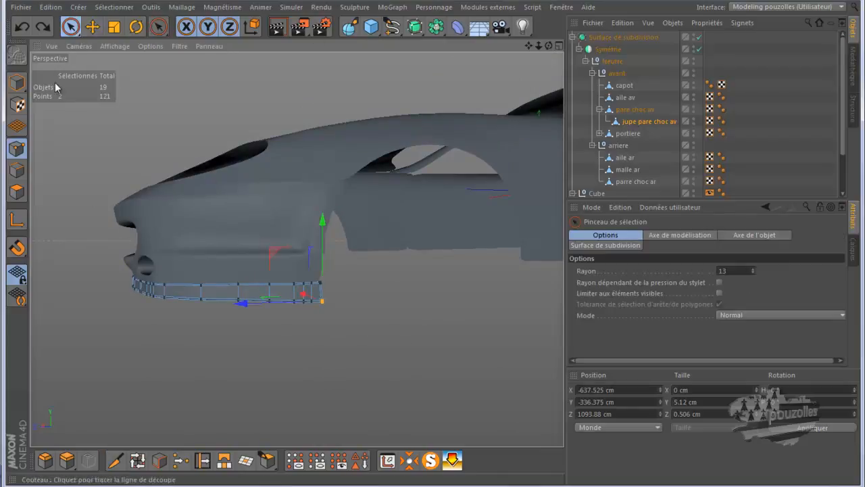
{"action": "middle_click", "coordinate": [129, 358]}
{"action": "middle_click", "coordinate": [218, 396]}
{"action": "left_click", "coordinate": [700, 37]}
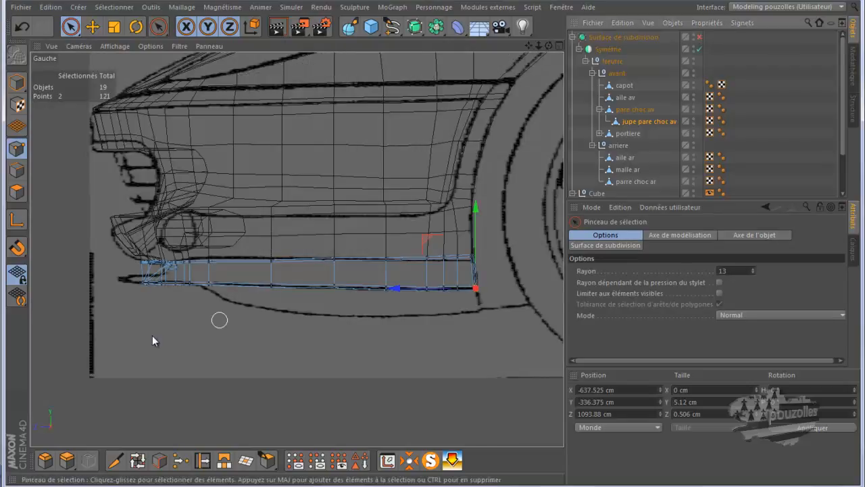
{"action": "scroll", "coordinate": [124, 294], "scroll_direction": "up", "scroll_amount": 2}
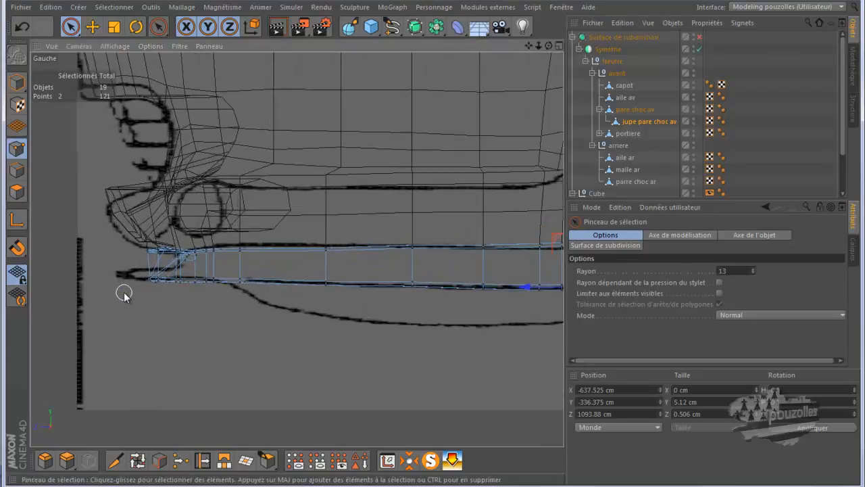
{"action": "left_click_drag", "start_coordinate": [128, 287], "coordinate": [164, 284]}
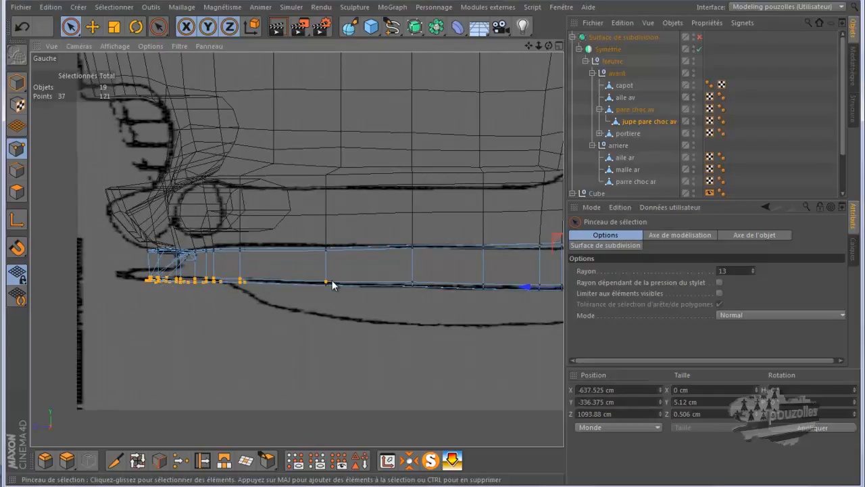
{"action": "left_click_drag", "start_coordinate": [359, 280], "coordinate": [351, 280]}
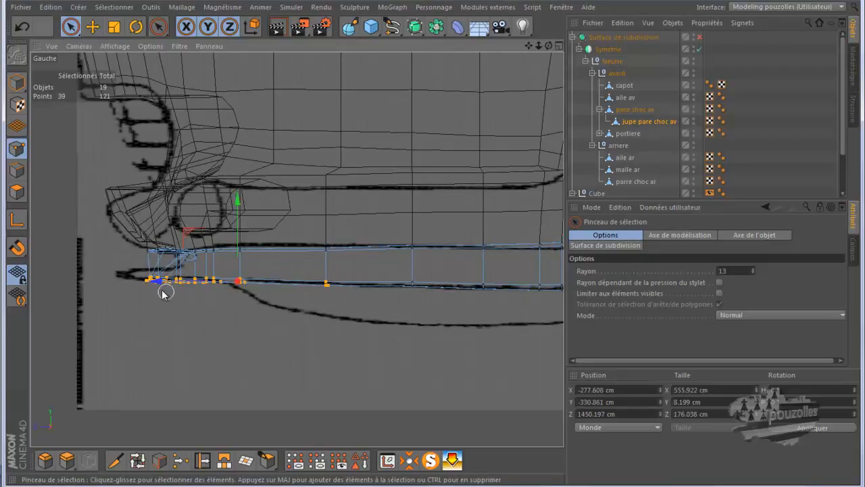
{"action": "left_click_drag", "start_coordinate": [156, 282], "coordinate": [142, 283]}
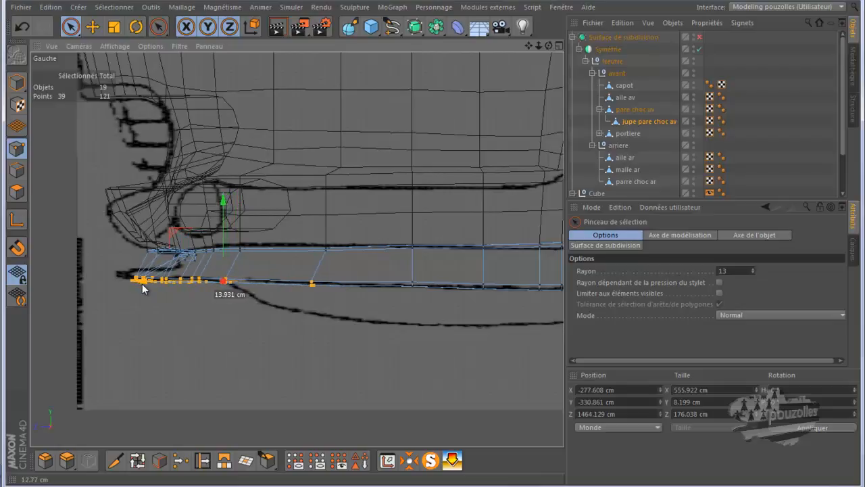
{"action": "middle_click", "coordinate": [119, 325]}
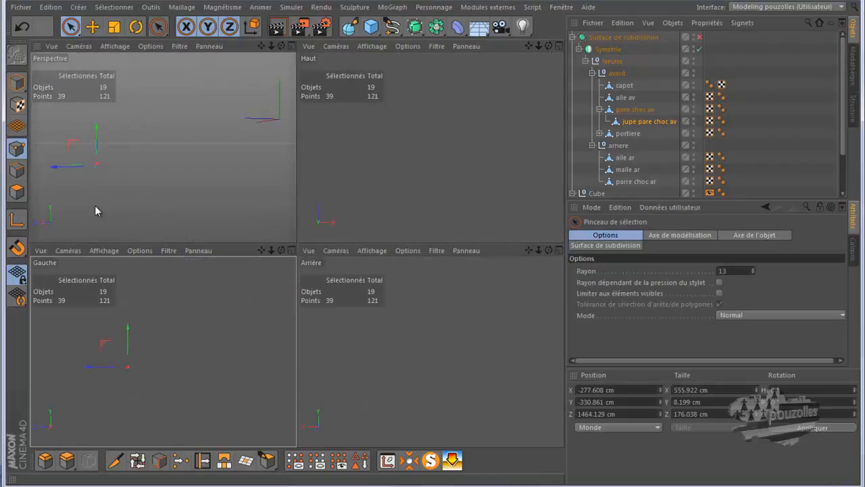
Step: Compare the skirt with a Ferrari reference photo and move its selected front lower-edge points about 19 cm further forward along Z
{"action": "middle_click", "coordinate": [93, 207]}
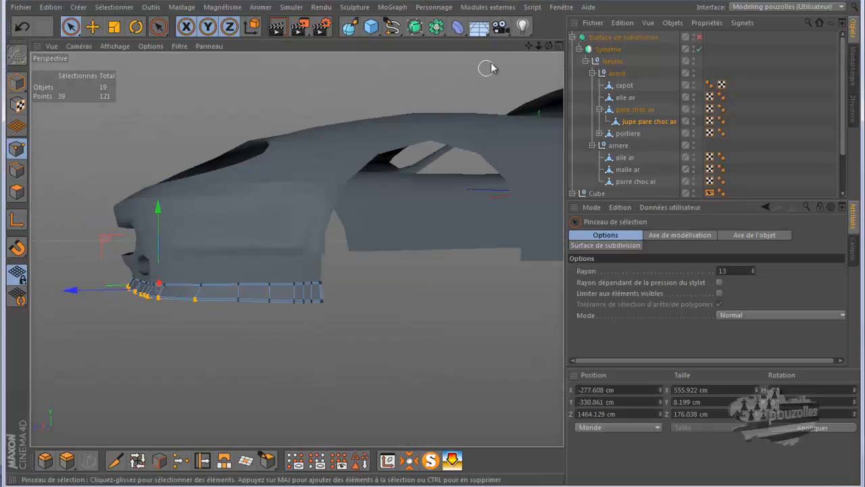
{"action": "mouse_move", "coordinate": [443, 249]}
{"action": "left_mouse_down", "text": "alt"}
{"action": "mouse_move", "coordinate": [415, 255]}
{"action": "mouse_move", "coordinate": [433, 249]}
{"action": "left_mouse_up", "text": "alt"}
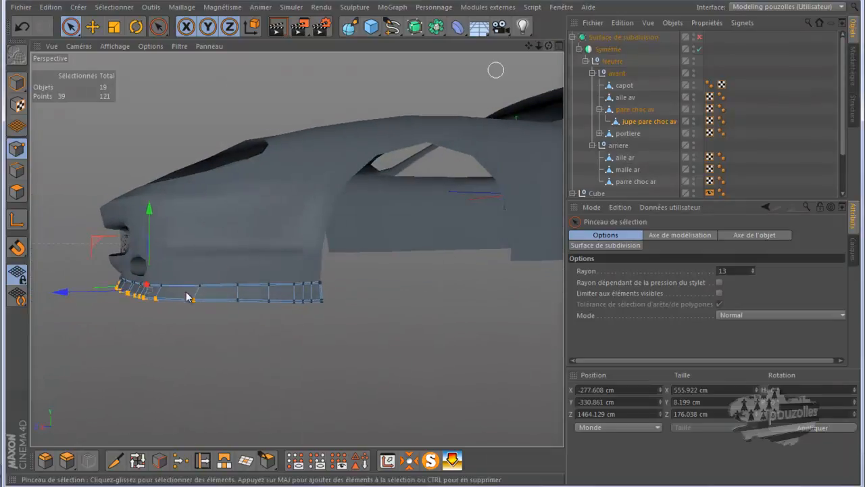
{"action": "scroll", "coordinate": [105, 314], "scroll_direction": "up", "scroll_amount": 5}
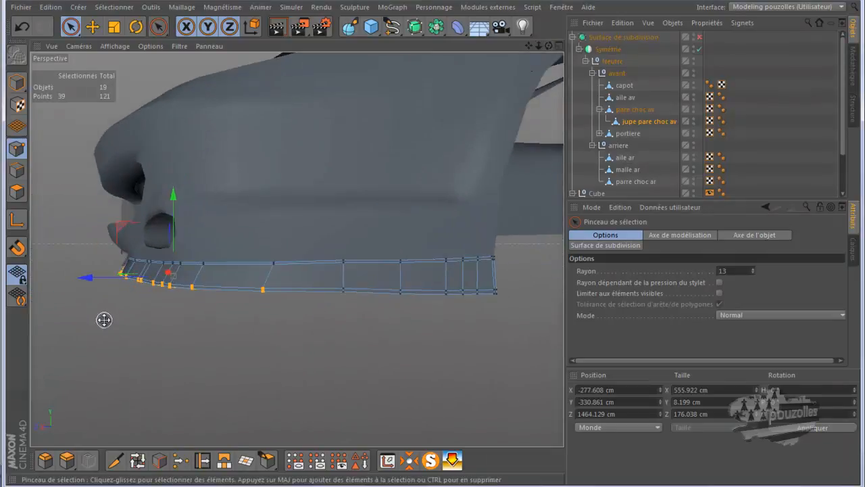
{"action": "middle_click", "coordinate": [104, 319]}
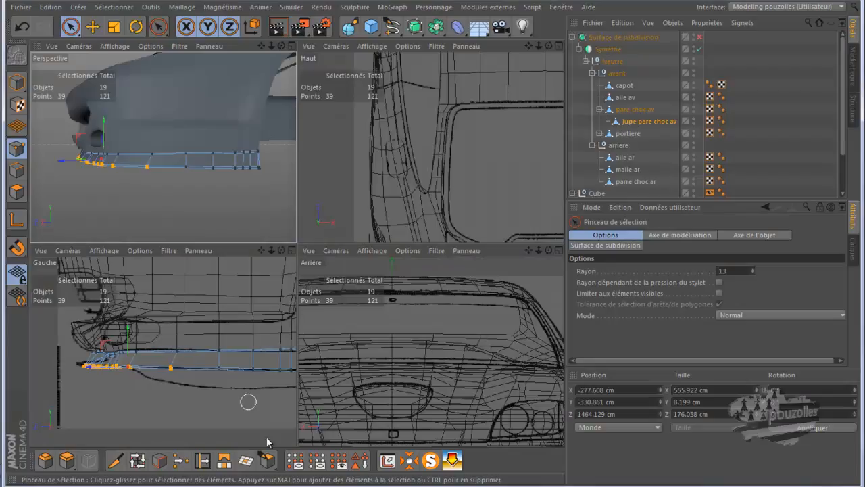
{"action": "mouse_move", "coordinate": [203, 486]}
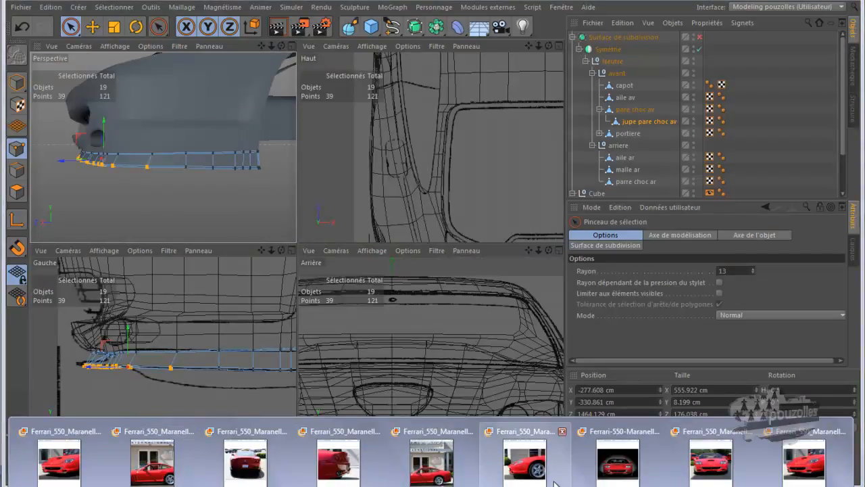
{"action": "left_click", "coordinate": [522, 467]}
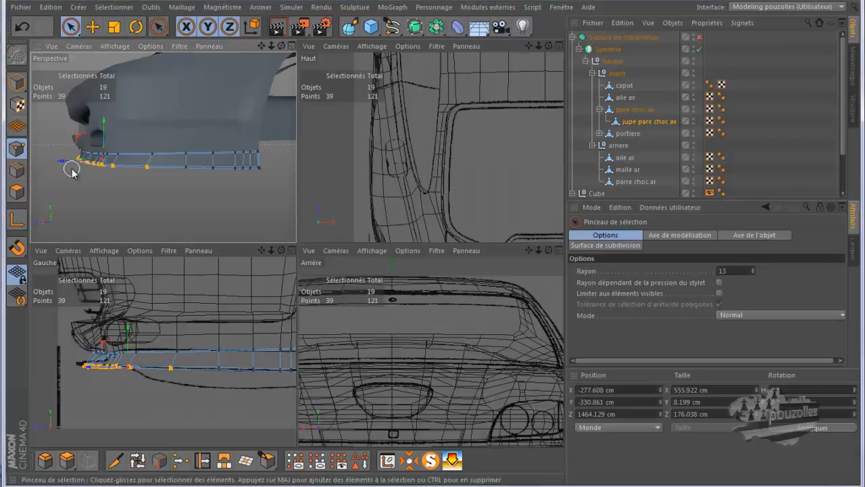
{"action": "scroll", "coordinate": [52, 152], "scroll_direction": "up", "scroll_amount": 5}
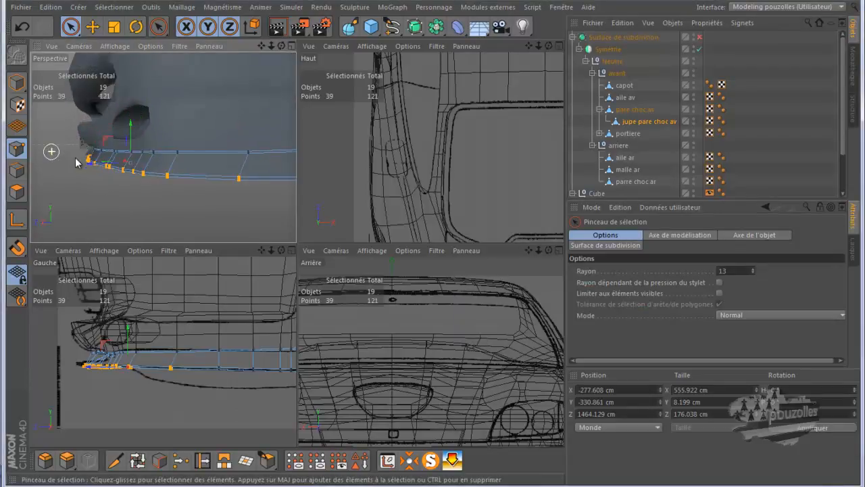
{"action": "left_click_drag", "start_coordinate": [281, 46], "coordinate": [250, 74]}
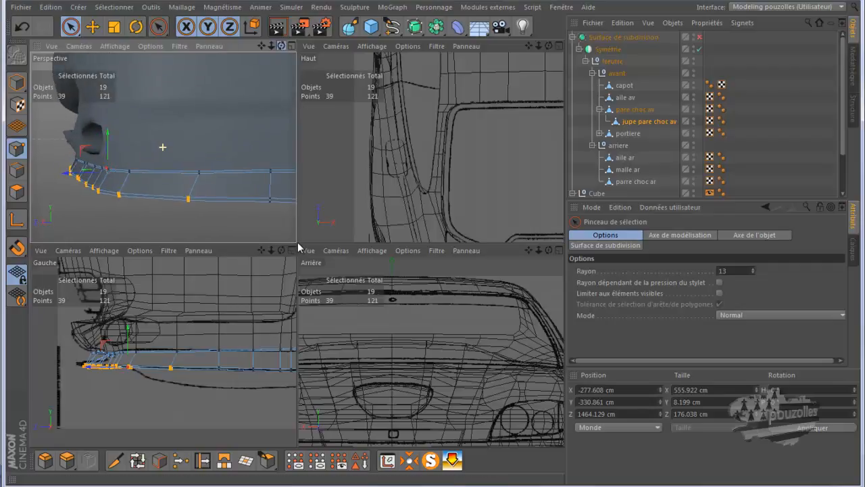
{"action": "left_click_drag", "start_coordinate": [66, 173], "coordinate": [58, 179]}
Step: Enable Surface de subdivision and render the perspective view to check the skirt's advanced lip from the side
{"action": "right_click_drag", "start_coordinate": [106, 208], "coordinate": [160, 209], "text": "alt"}
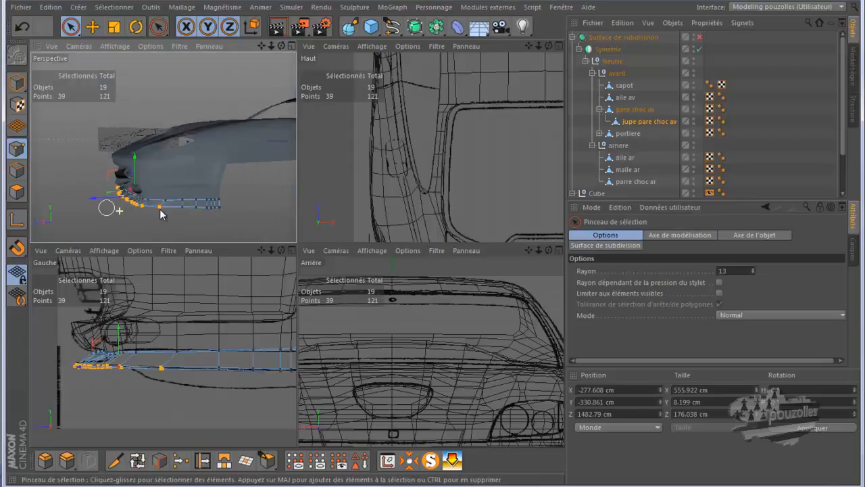
{"action": "left_click_drag", "start_coordinate": [160, 209], "coordinate": [263, 131], "text": "alt"}
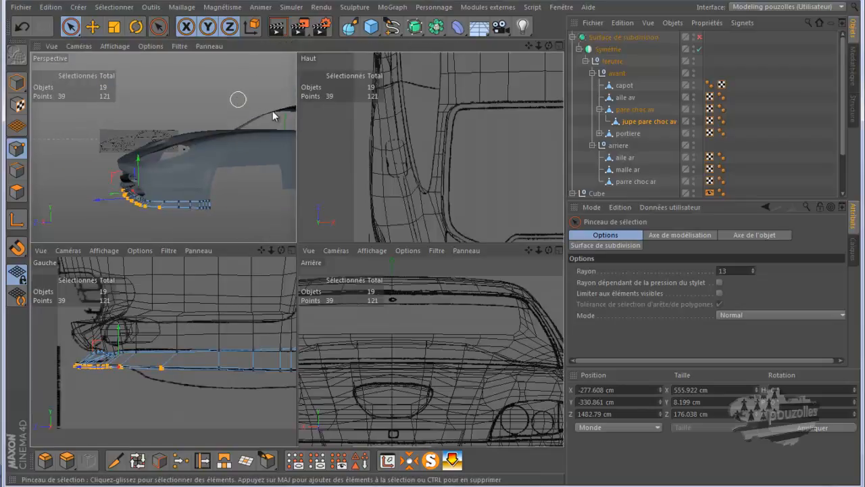
{"action": "middle_click", "coordinate": [239, 101]}
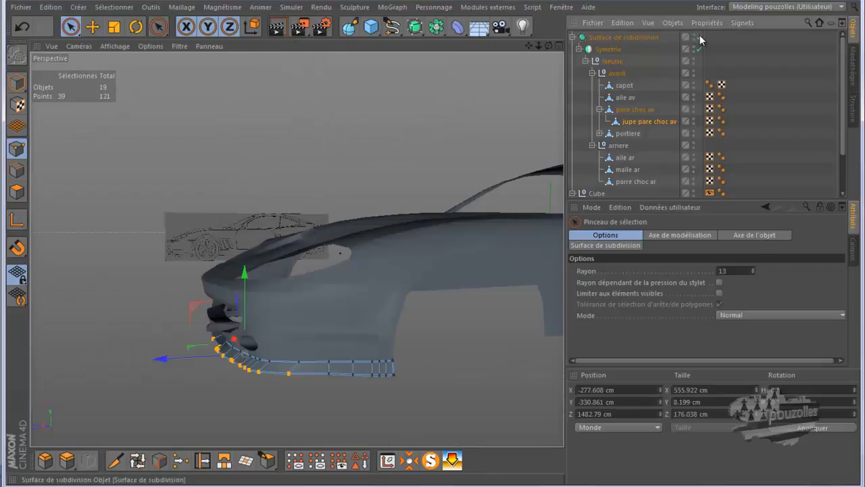
{"action": "left_click", "coordinate": [278, 28]}
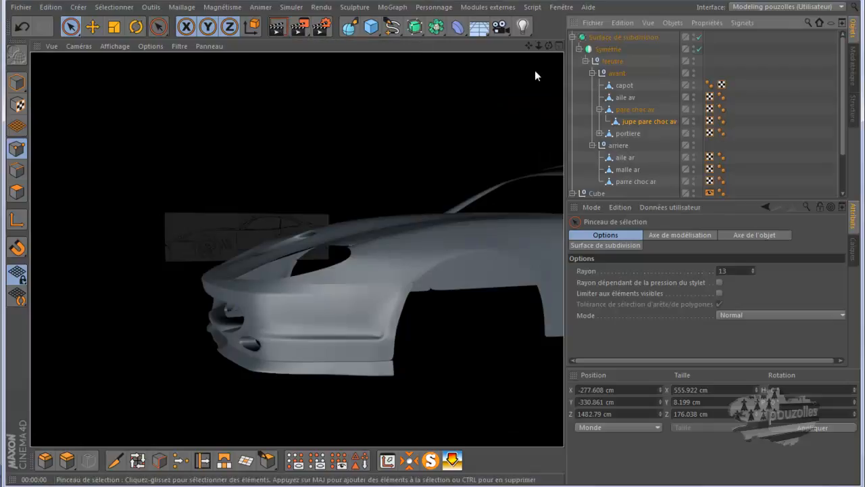
Step: Select the skirt's points on the car's centre line and set both their X position and X size to 0 cm
{"action": "left_click_drag", "start_coordinate": [549, 45], "coordinate": [439, 245]}
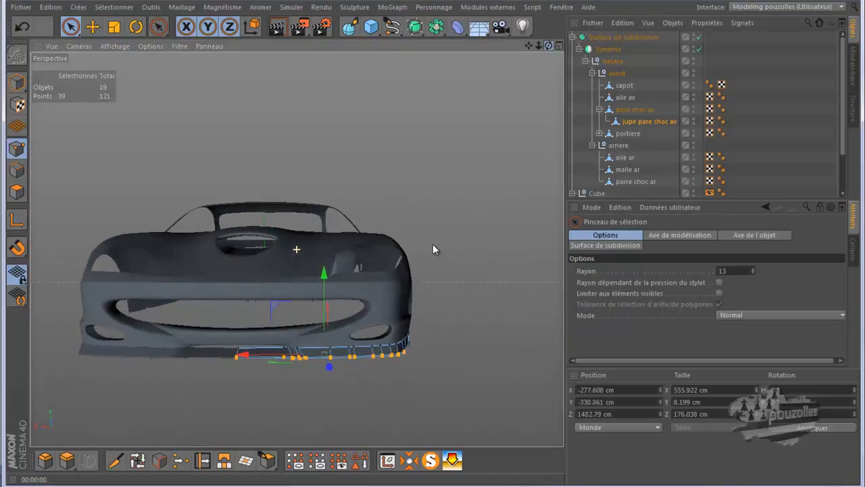
{"action": "left_click", "coordinate": [237, 354]}
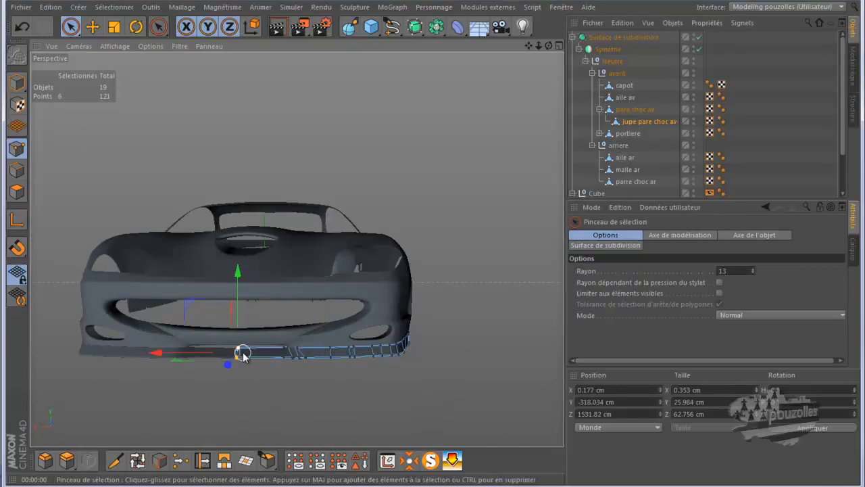
{"action": "left_click", "coordinate": [702, 390]}
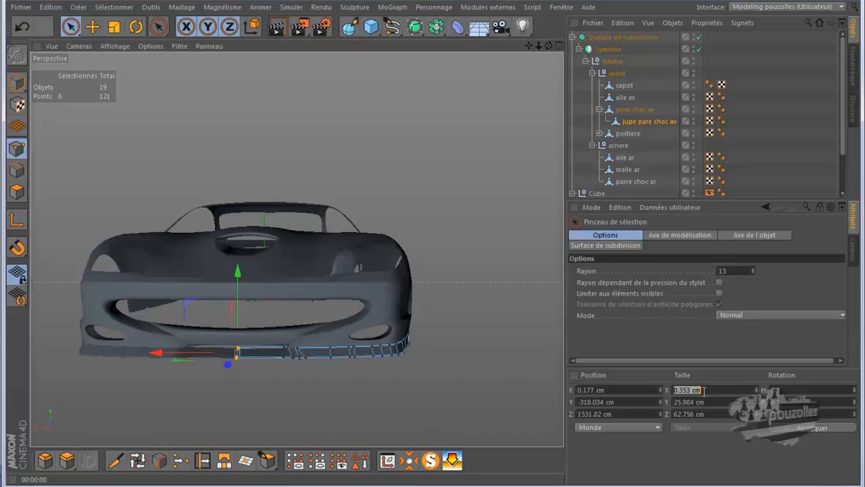
{"action": "type", "text": "0"}
{"action": "left_click", "coordinate": [622, 390]}
{"action": "type", "text": "0"}
{"action": "left_click", "coordinate": [798, 429]}
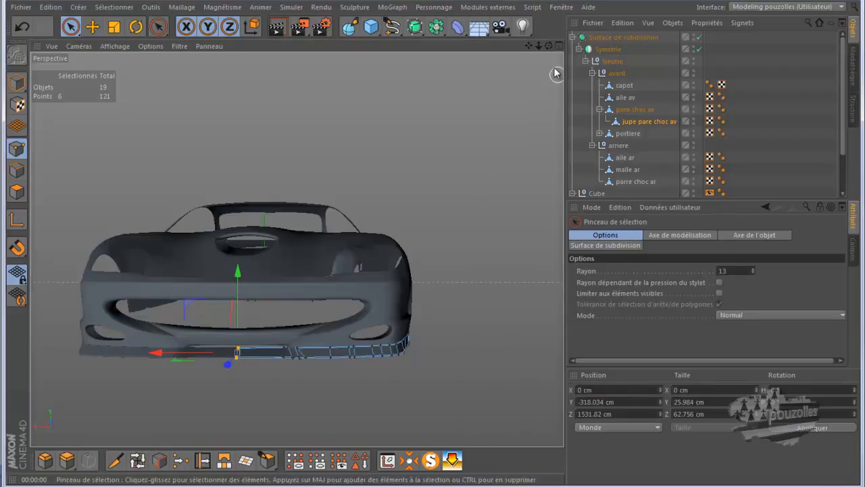
Step: Render the perspective view from a front three-quarter angle to check the finished skirt against the bodywork
{"action": "left_click_drag", "start_coordinate": [548, 46], "coordinate": [432, 243]}
{"action": "left_click", "coordinate": [273, 32]}
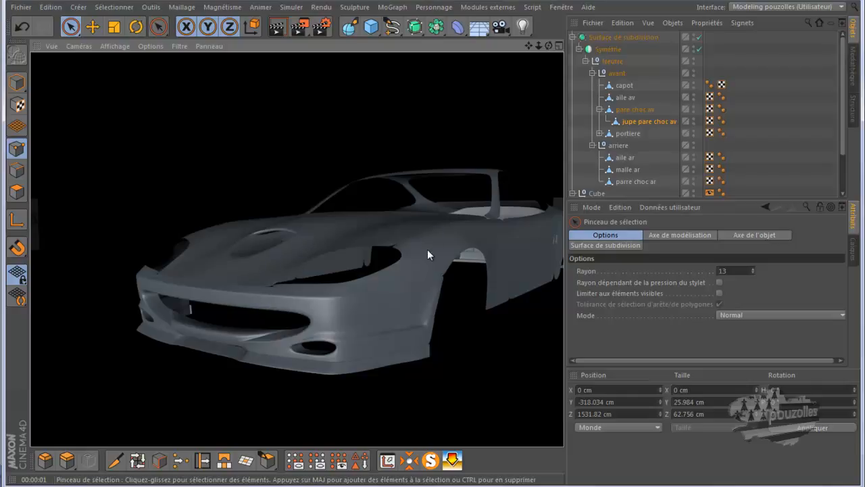
{"action": "left_click_drag", "start_coordinate": [420, 249], "coordinate": [357, 241], "text": "alt"}
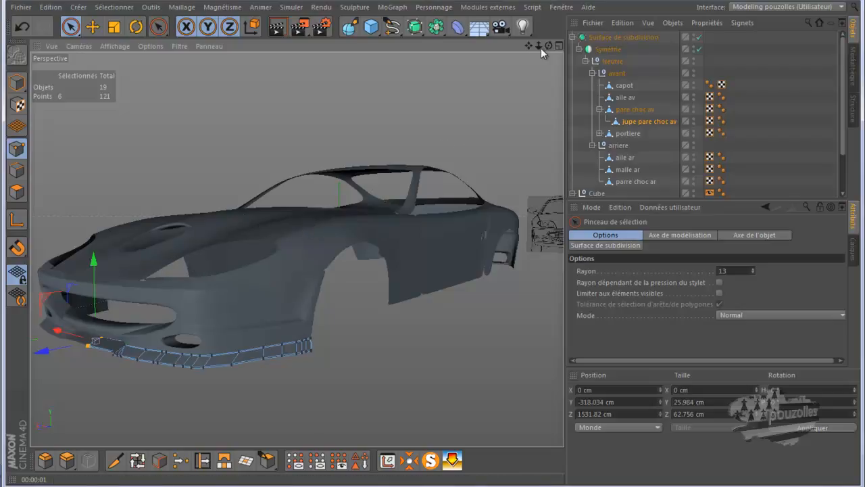
Step: Select aile av, portiere and aile ar together, and path-select their lower edges between the front and rear wheel arches
{"action": "left_click_drag", "start_coordinate": [529, 45], "coordinate": [432, 243]}
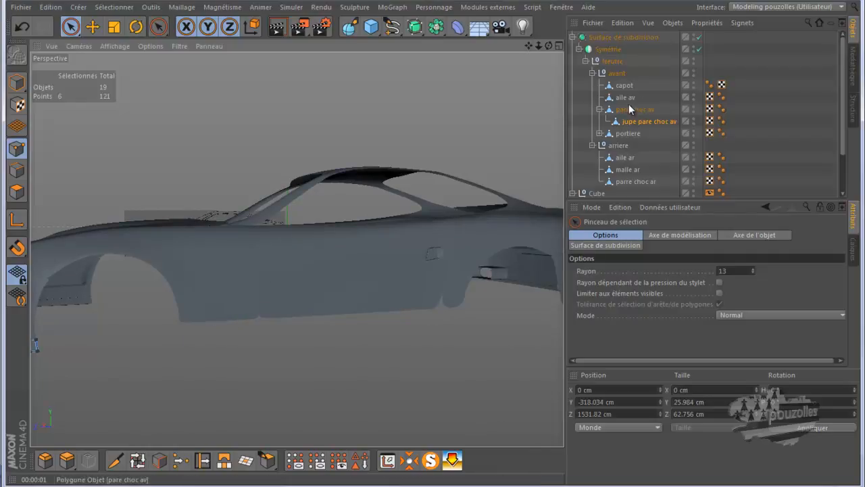
{"action": "left_click", "coordinate": [621, 97]}
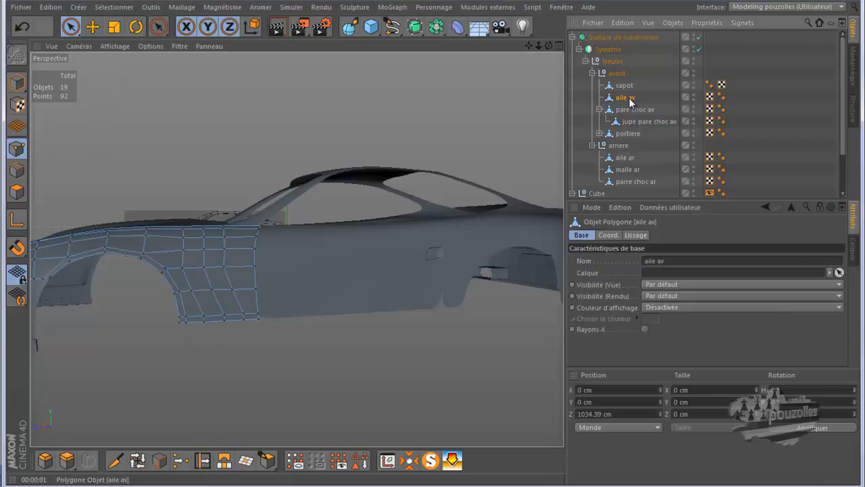
{"action": "left_click", "coordinate": [635, 135], "text": "ctrl"}
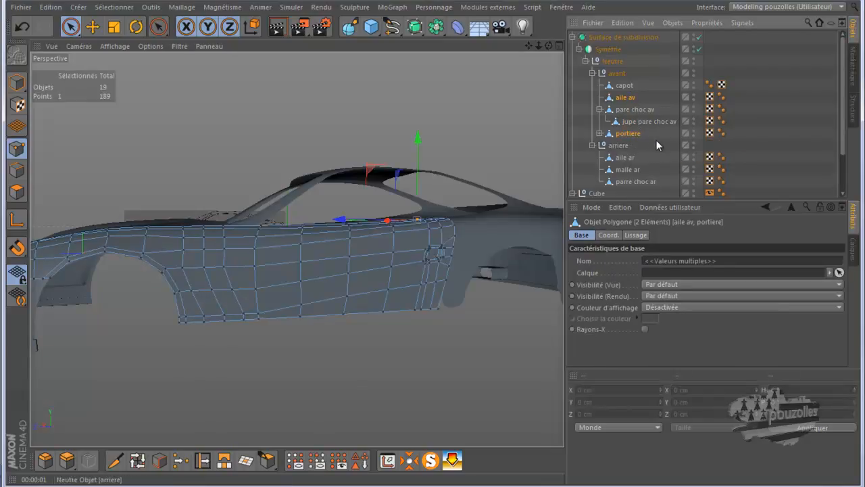
{"action": "left_click", "coordinate": [630, 160], "text": "ctrl"}
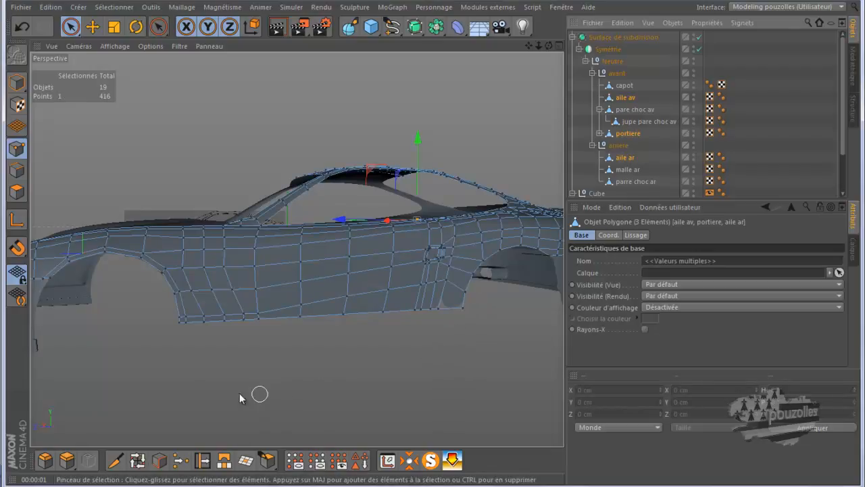
{"action": "left_click", "coordinate": [17, 170]}
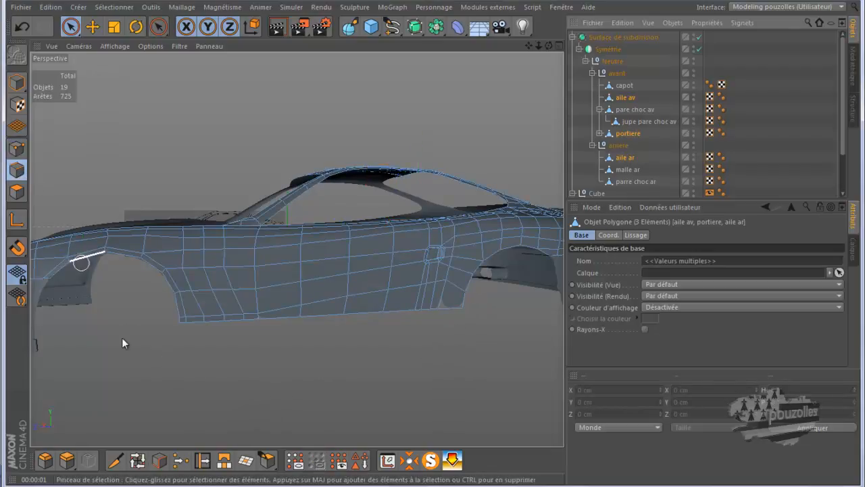
{"action": "left_click", "coordinate": [159, 460]}
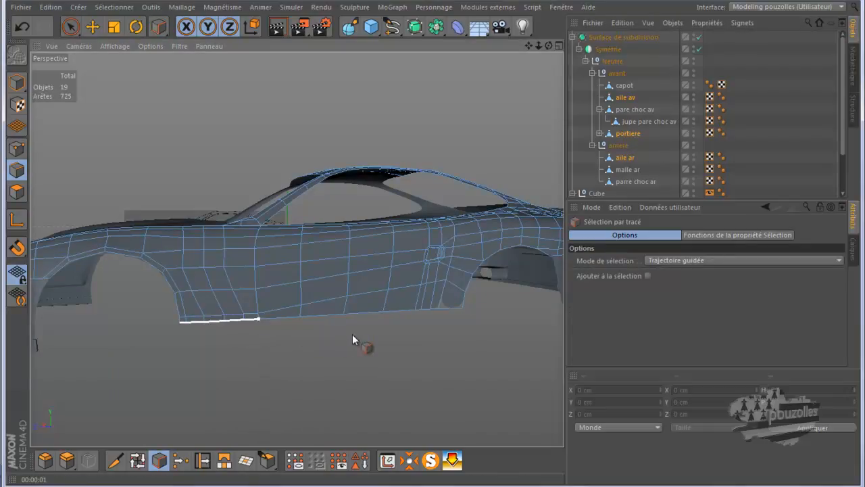
{"action": "left_click_drag", "start_coordinate": [373, 334], "coordinate": [306, 339]}
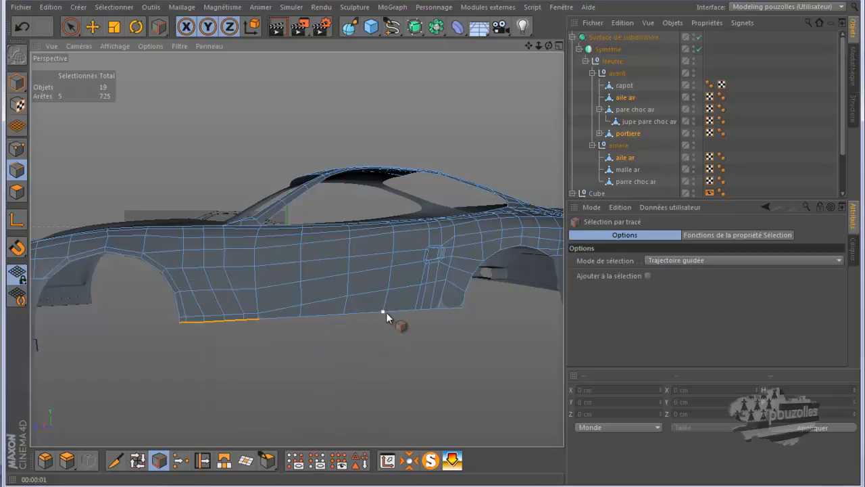
{"action": "left_click_drag", "start_coordinate": [382, 315], "coordinate": [259, 332]}
{"action": "left_click_drag", "start_coordinate": [457, 319], "coordinate": [458, 319]}
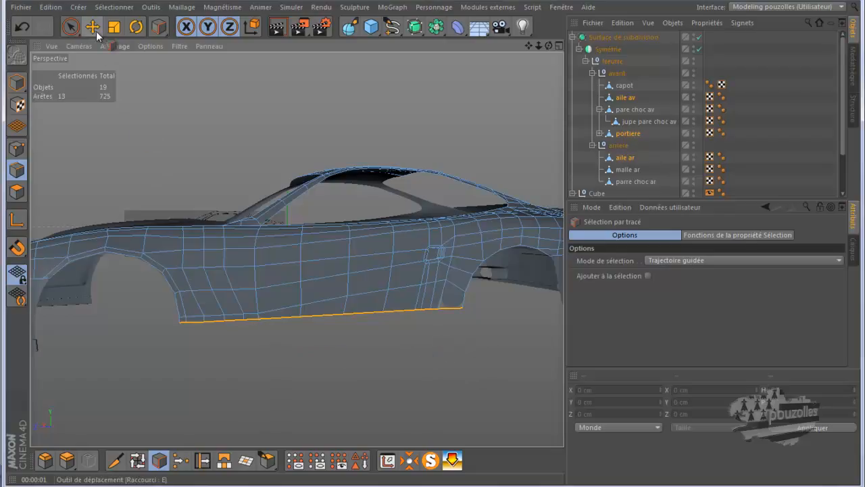
Step: Disable Surface de subdivision and, in the Gauche view, extrude the selected lower edges down to the blueprint's bottom sill line
{"action": "left_click", "coordinate": [67, 460]}
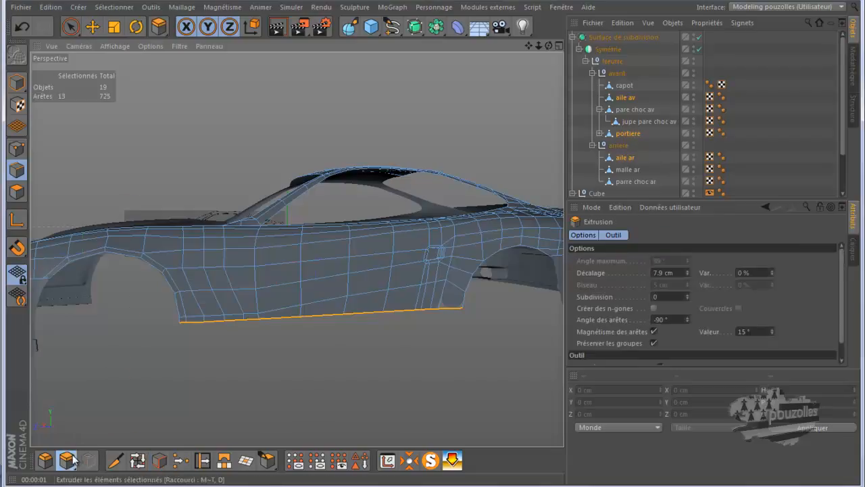
{"action": "middle_click", "coordinate": [269, 384]}
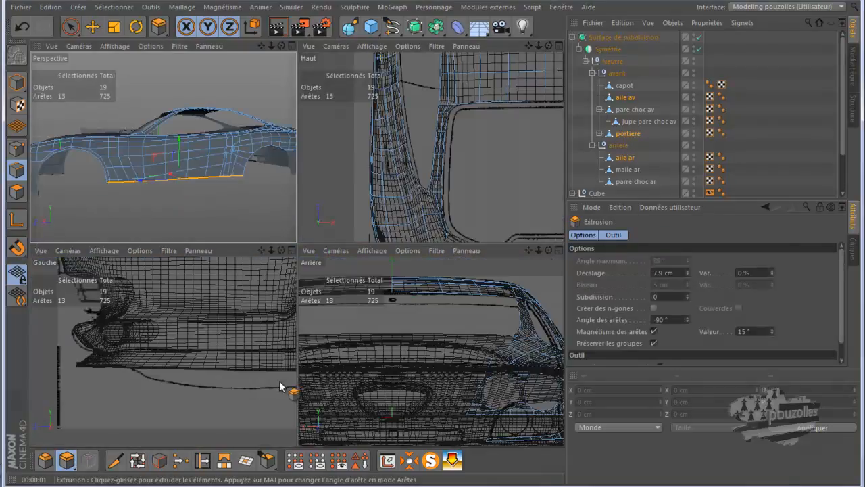
{"action": "left_click", "coordinate": [700, 37]}
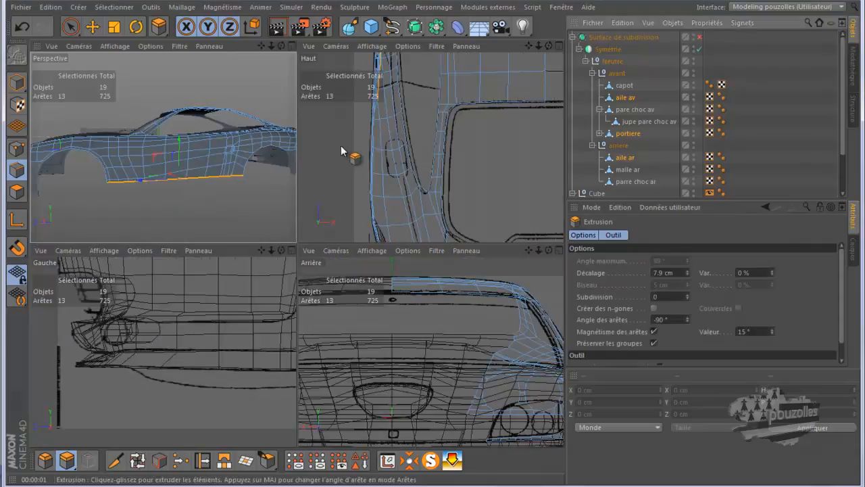
{"action": "middle_click", "coordinate": [239, 349]}
{"action": "scroll", "coordinate": [95, 305], "scroll_direction": "down", "scroll_amount": 4}
{"action": "scroll", "coordinate": [44, 295], "scroll_direction": "down", "scroll_amount": 5}
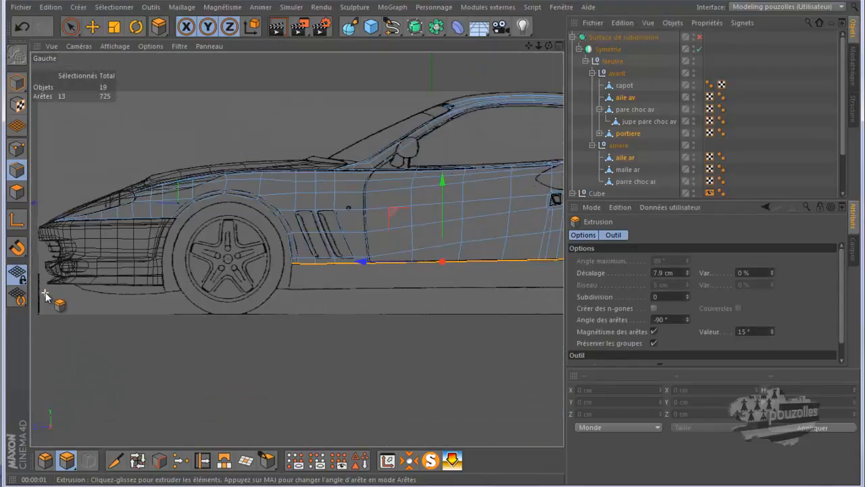
{"action": "scroll", "coordinate": [380, 289], "scroll_direction": "up", "scroll_amount": 1}
{"action": "scroll", "coordinate": [381, 290], "scroll_direction": "up", "scroll_amount": 2}
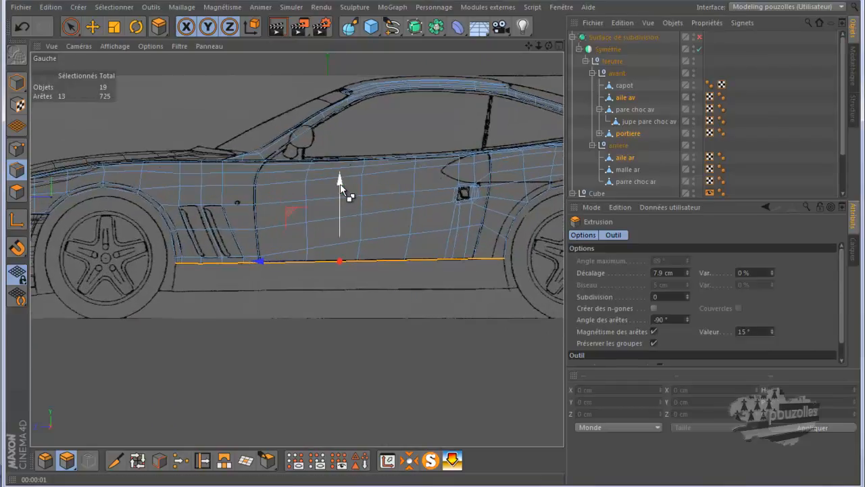
{"action": "left_click_drag", "start_coordinate": [340, 187], "coordinate": [340, 211]}
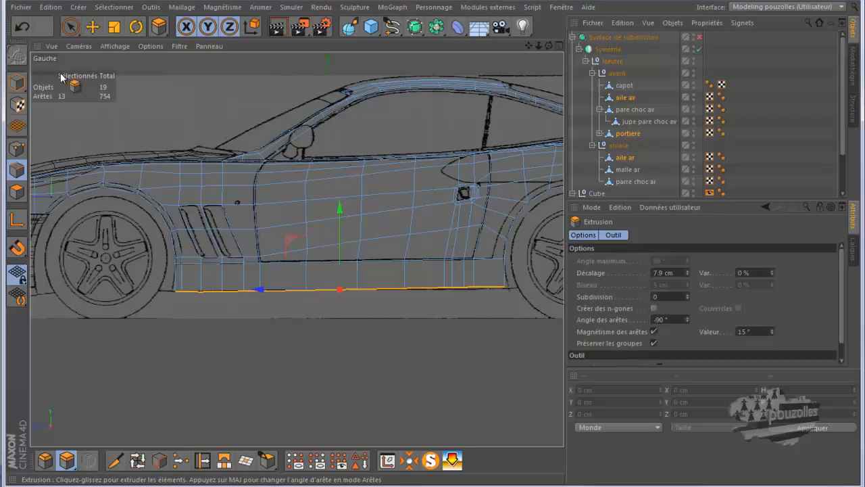
Step: Scale the extruded bottom edge slightly longer along Z towards both wheel arches and switch to polygon mode
{"action": "left_click", "coordinate": [114, 26]}
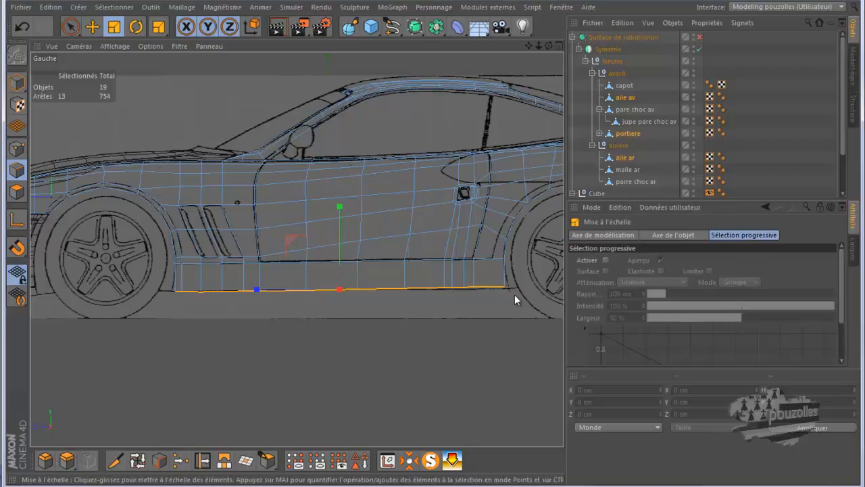
{"action": "left_click_drag", "start_coordinate": [263, 289], "coordinate": [262, 289]}
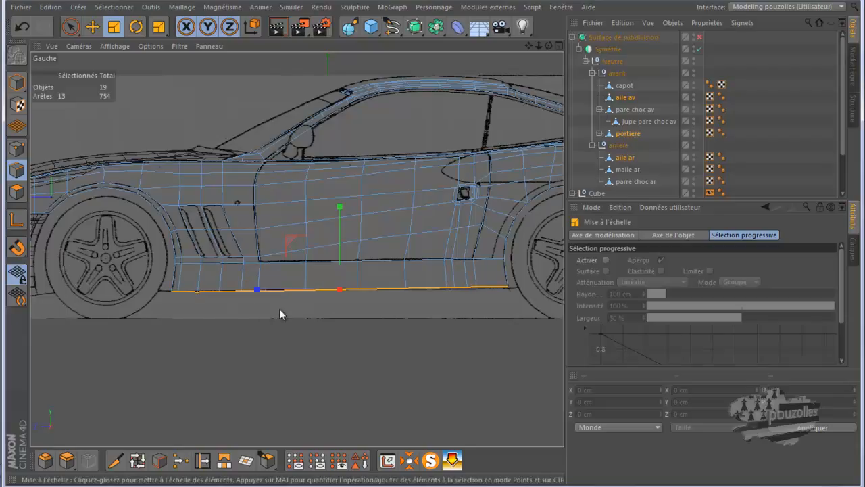
{"action": "left_click", "coordinate": [17, 192]}
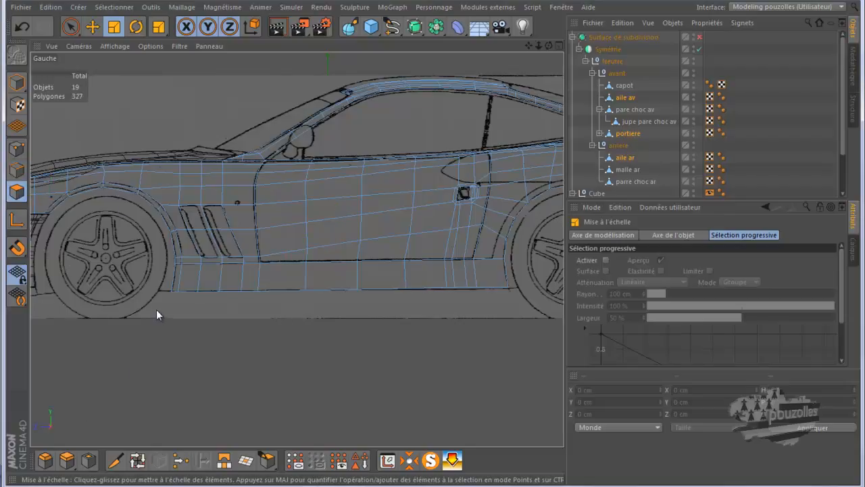
Step: Select the sill polygons between the wheel arches, split them into separate objects with Scission, and delete the originals from the body panels
{"action": "left_click", "coordinate": [70, 26]}
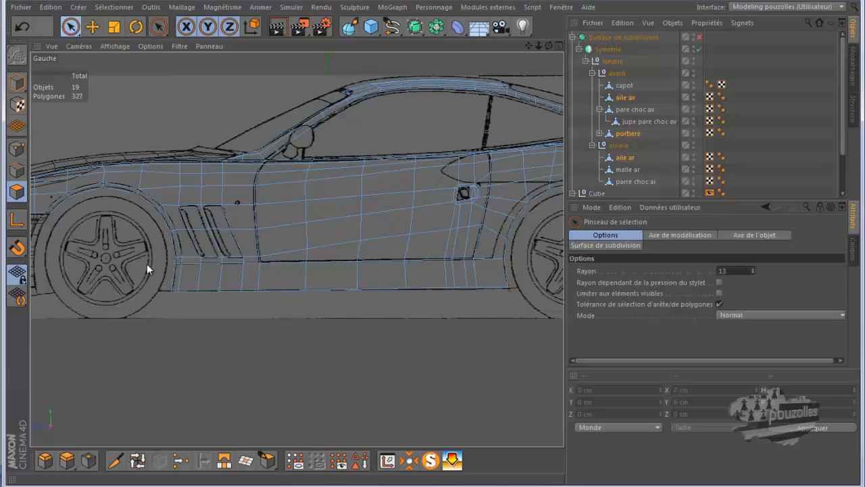
{"action": "left_click", "coordinate": [173, 299]}
{"action": "left_click_drag", "start_coordinate": [173, 299], "coordinate": [537, 288]}
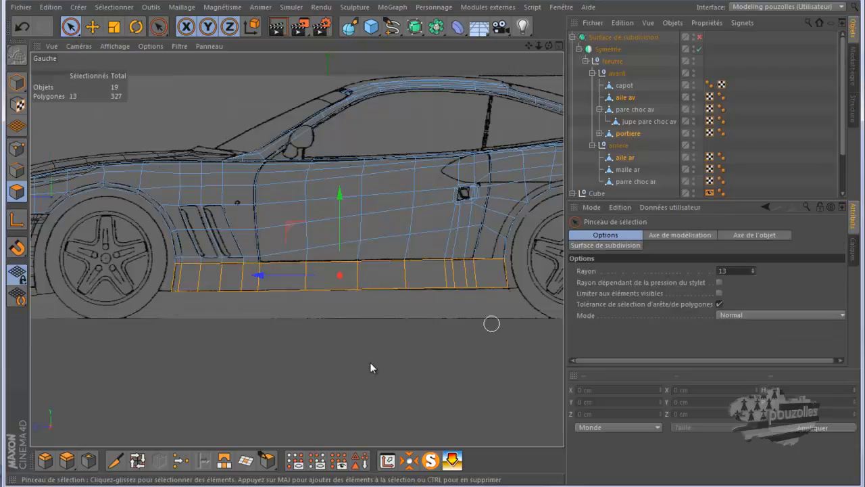
{"action": "right_click", "coordinate": [418, 127]}
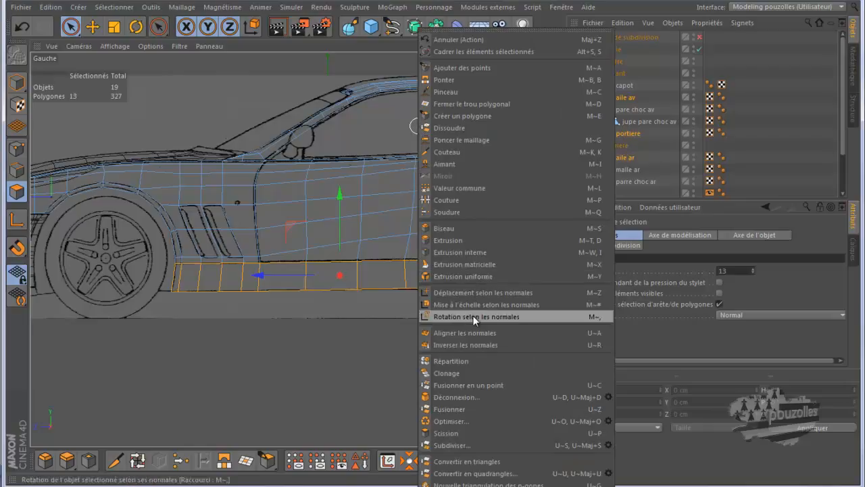
{"action": "left_click", "coordinate": [453, 432]}
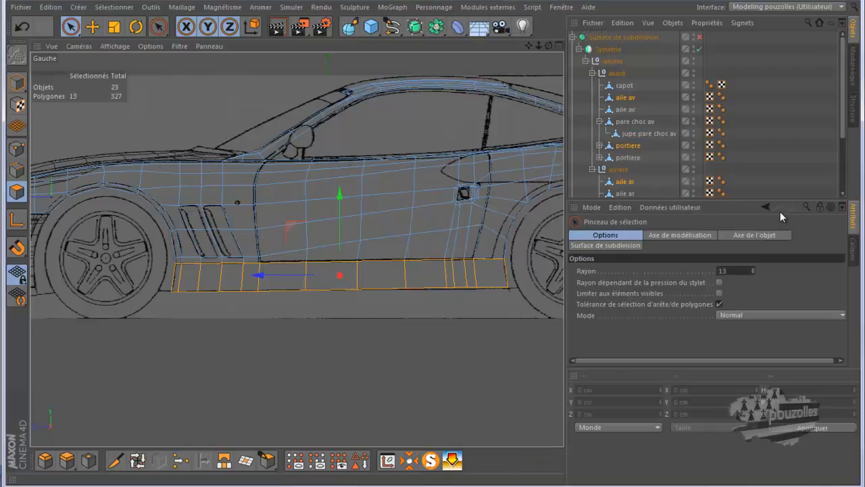
{"action": "left_click_drag", "start_coordinate": [786, 196], "coordinate": [785, 301]}
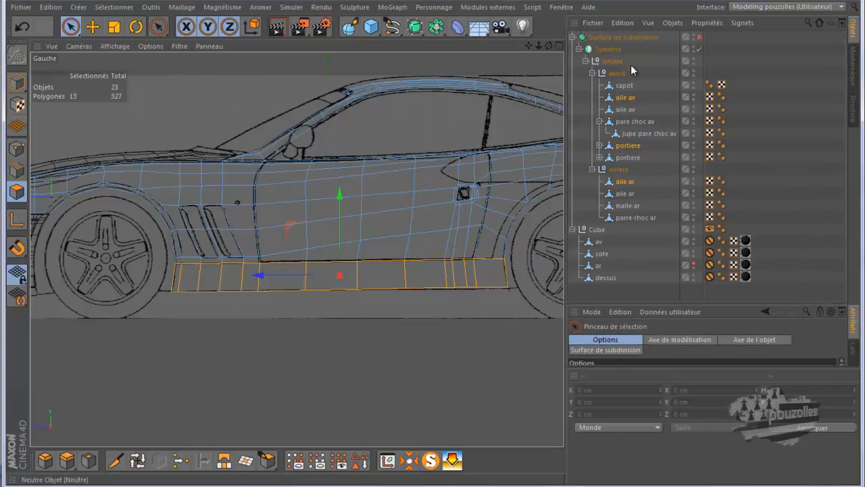
{"action": "left_click", "coordinate": [439, 338]}
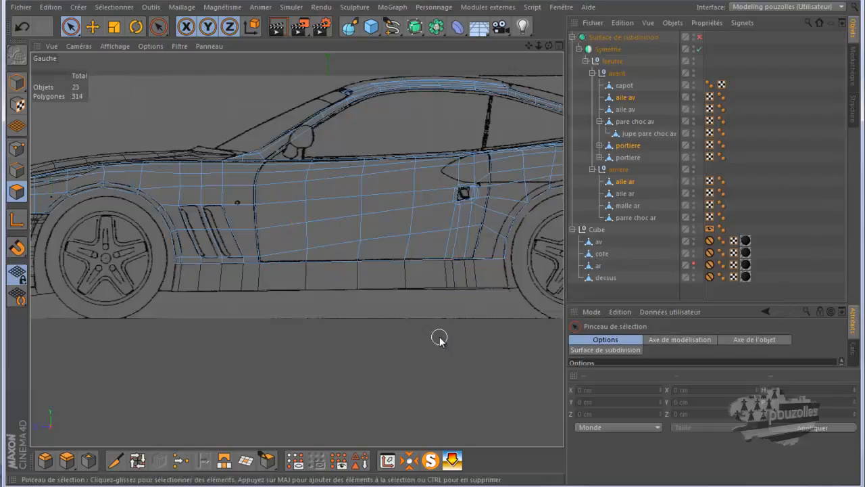
Step: Merge the split copies of aile av, portiere and aile ar into one object, removing the sources, and name it bas caisse
{"action": "left_click", "coordinate": [625, 109]}
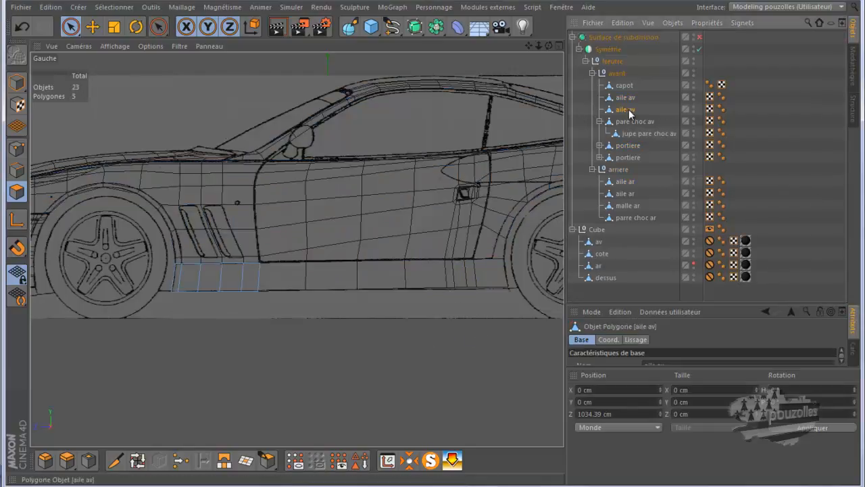
{"action": "left_click", "coordinate": [627, 158], "text": "ctrl"}
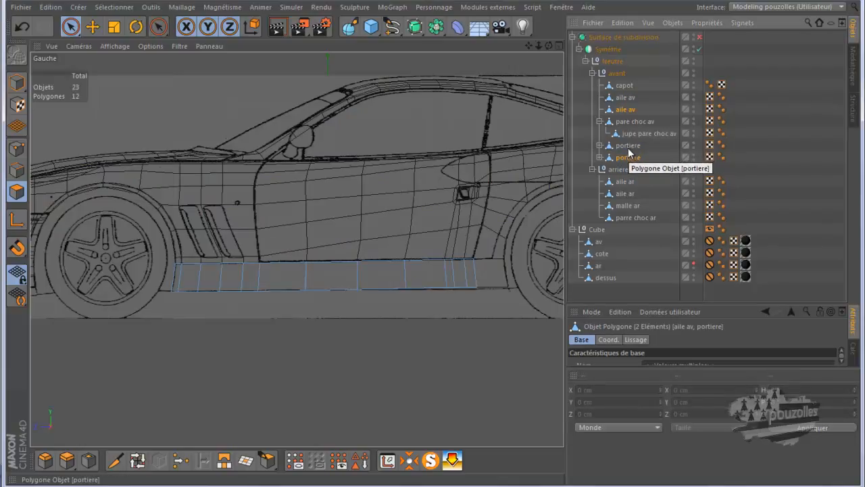
{"action": "left_click", "coordinate": [627, 194], "text": "ctrl"}
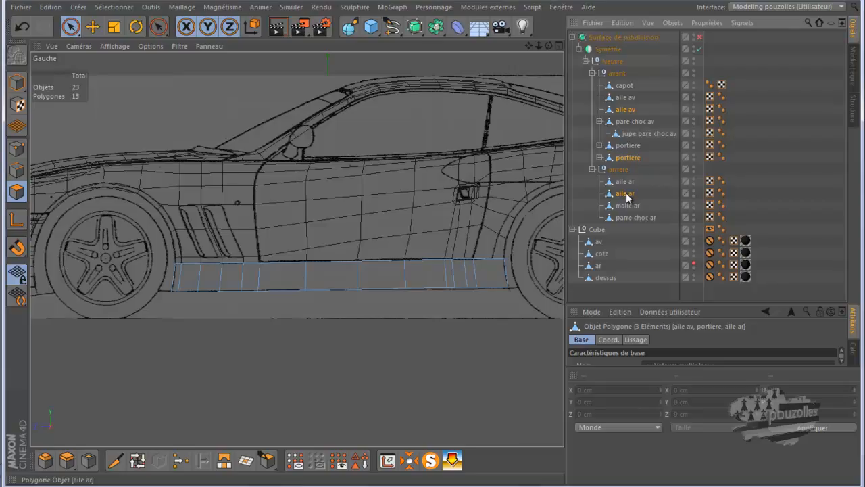
{"action": "right_click", "coordinate": [627, 195]}
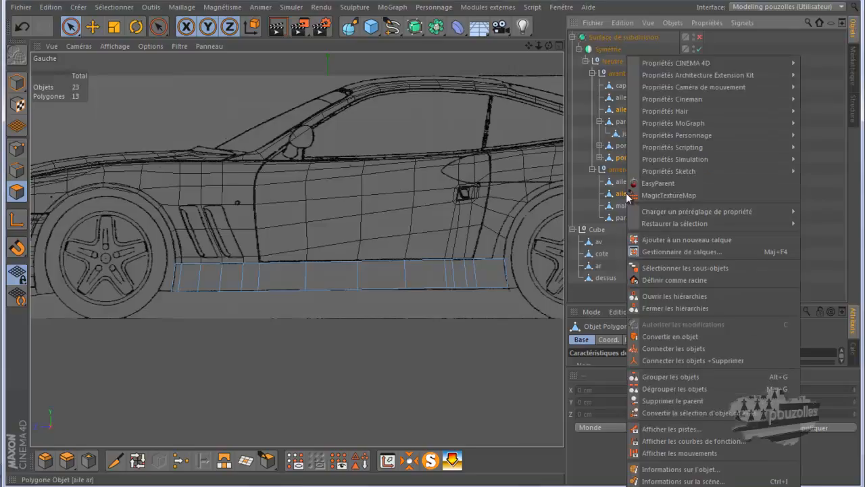
{"action": "left_click", "coordinate": [692, 359]}
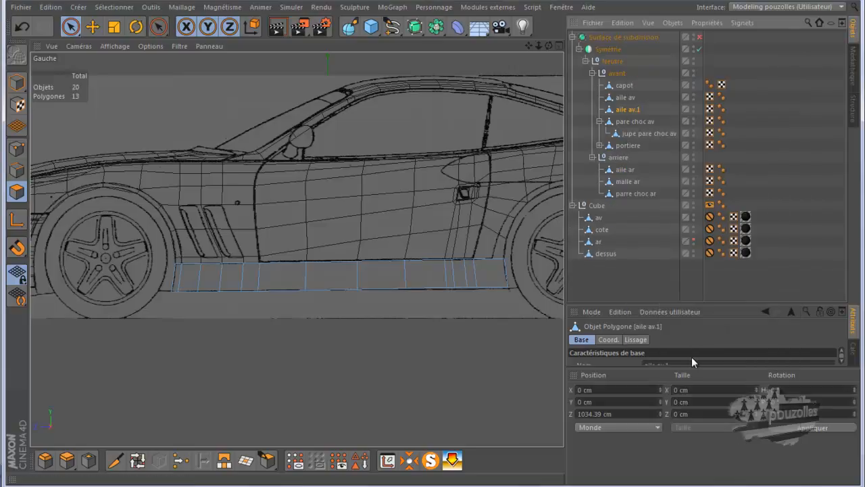
{"action": "double_click", "coordinate": [623, 110]}
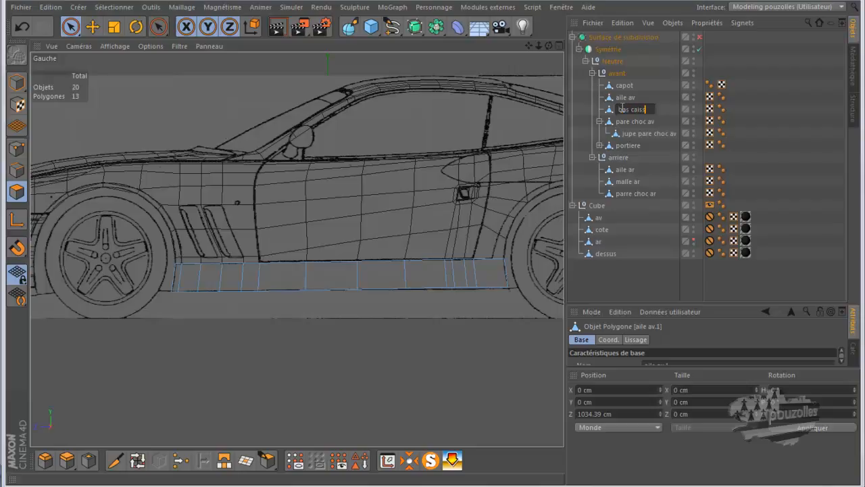
{"action": "key", "text": "Return"}
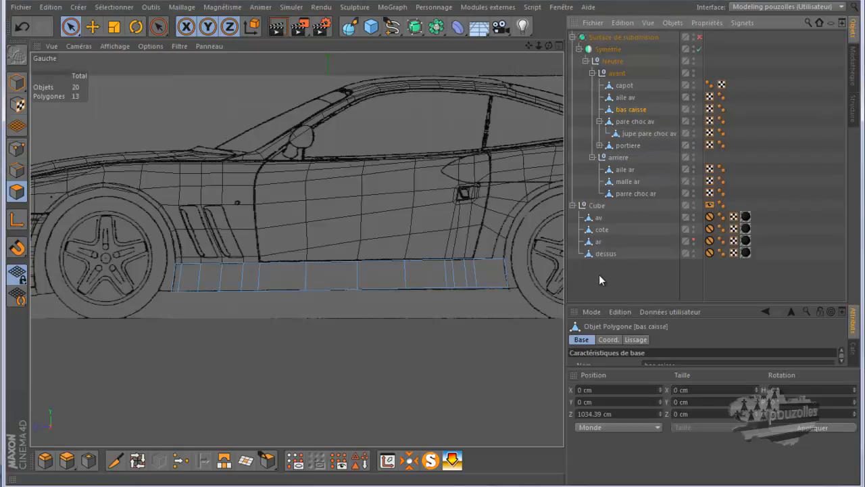
Step: Weld the duplicate upper and lower points of bas caisse at the seam below the door's front edge
{"action": "left_click", "coordinate": [17, 149]}
{"action": "scroll", "coordinate": [257, 299], "scroll_direction": "up", "scroll_amount": 5}
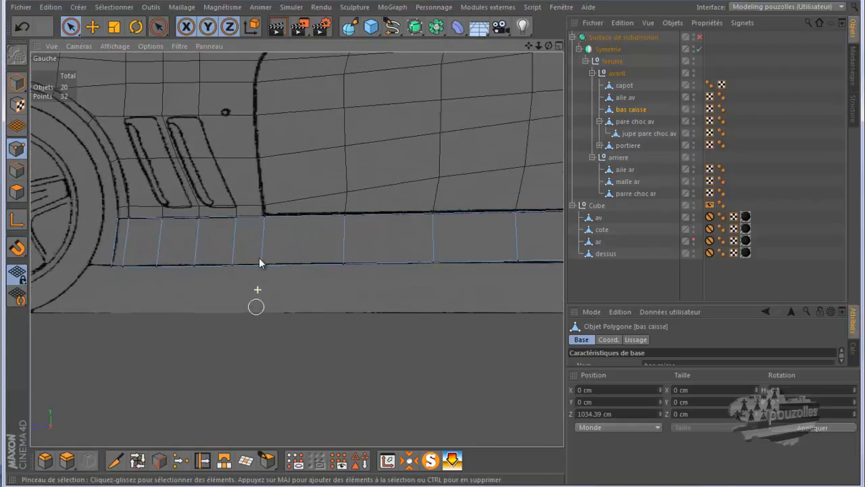
{"action": "left_click", "coordinate": [263, 217]}
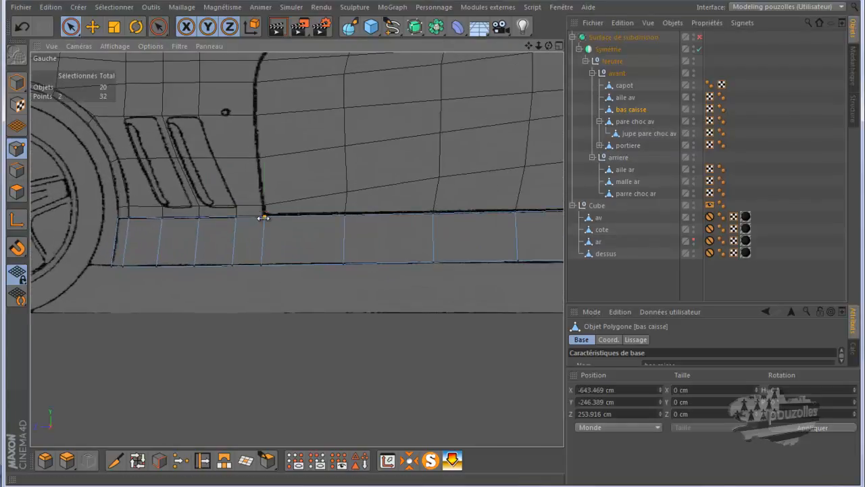
{"action": "left_click", "coordinate": [179, 461]}
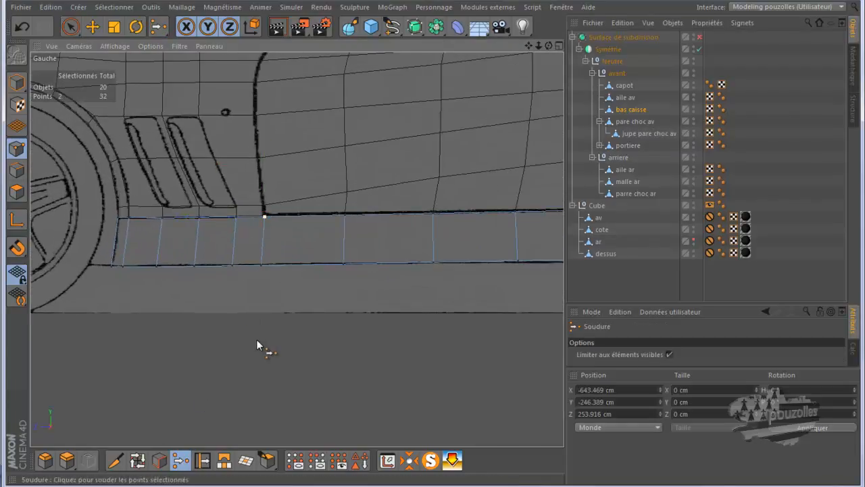
{"action": "key", "text": "space"}
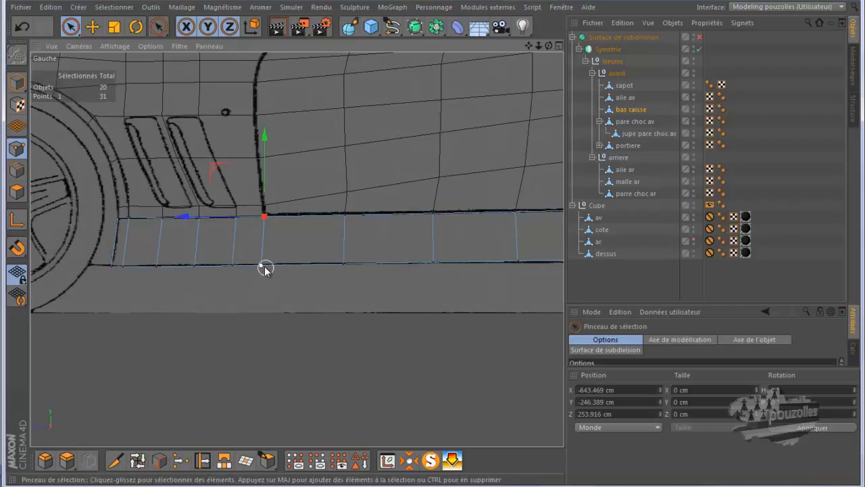
{"action": "left_click", "coordinate": [264, 270], "text": "shift"}
{"action": "key", "text": "space"}
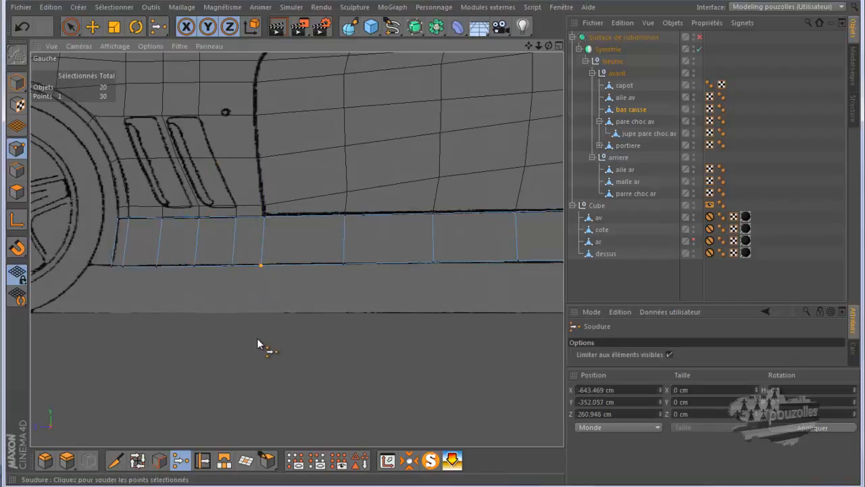
{"action": "left_click", "coordinate": [261, 265]}
{"action": "key", "text": "space"}
Step: Weld the duplicate upper and lower points of bas caisse at the seam below the door's rear edge
{"action": "left_click_drag", "start_coordinate": [529, 46], "coordinate": [435, 248]}
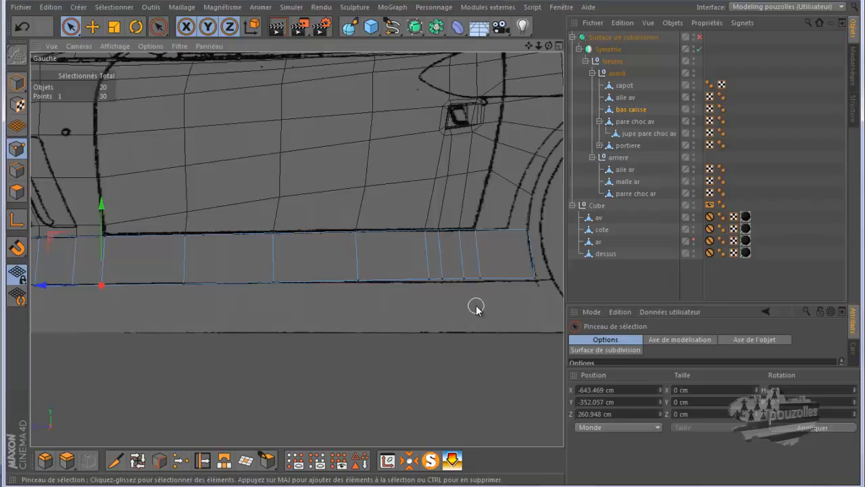
{"action": "scroll", "coordinate": [476, 307], "scroll_direction": "up", "scroll_amount": 5}
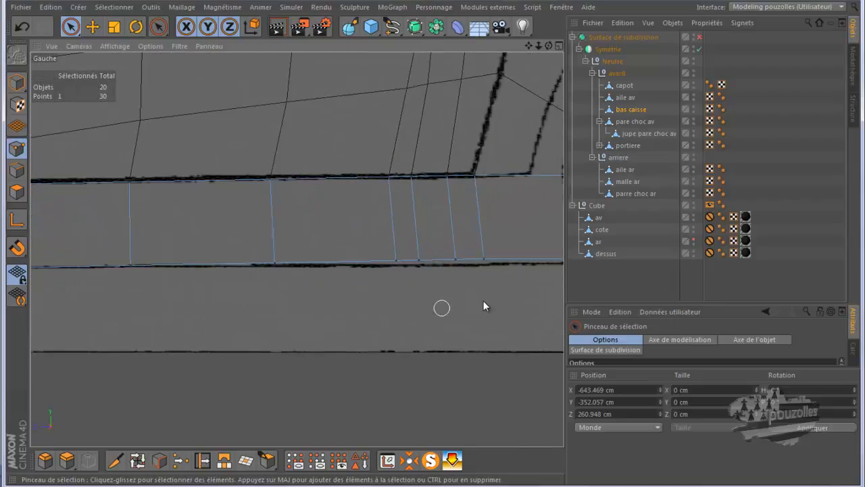
{"action": "left_click", "coordinate": [482, 261], "text": "shift"}
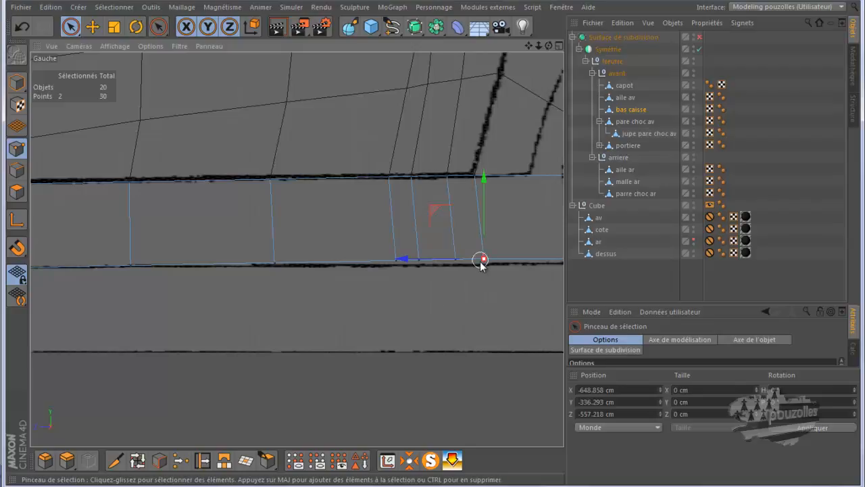
{"action": "left_click", "coordinate": [403, 323]}
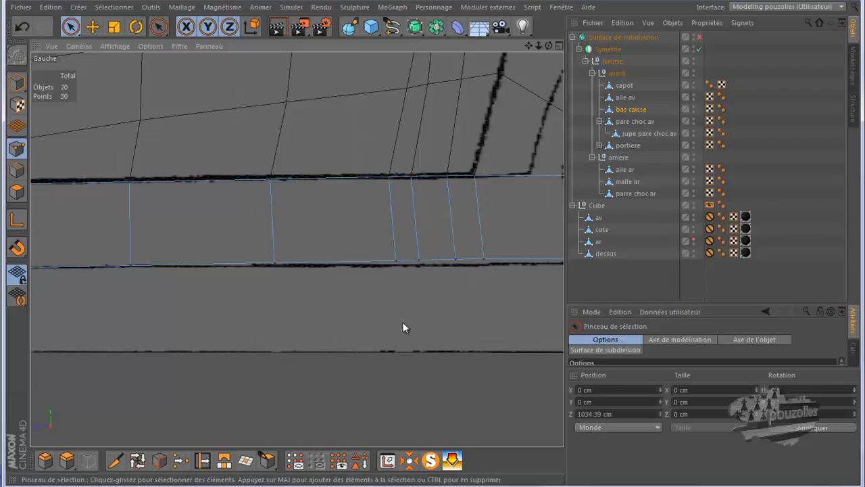
{"action": "key", "text": "m"}
{"action": "key", "text": "q"}
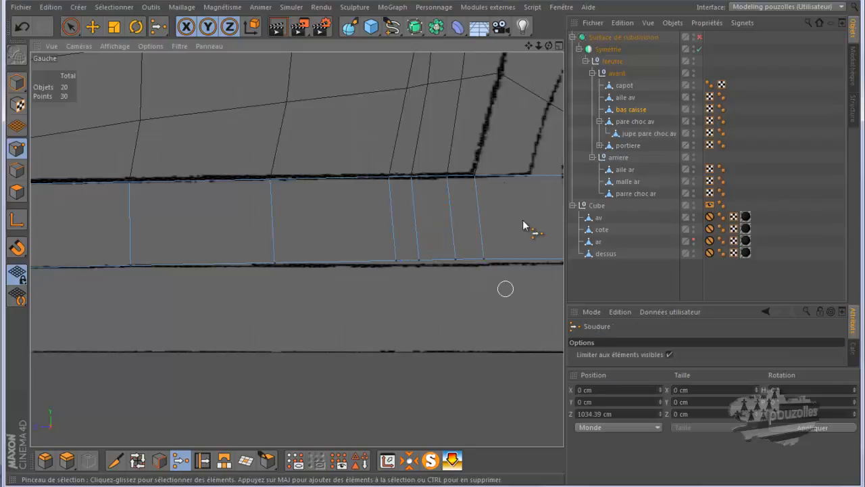
{"action": "key", "text": "space"}
{"action": "left_click", "coordinate": [475, 179]}
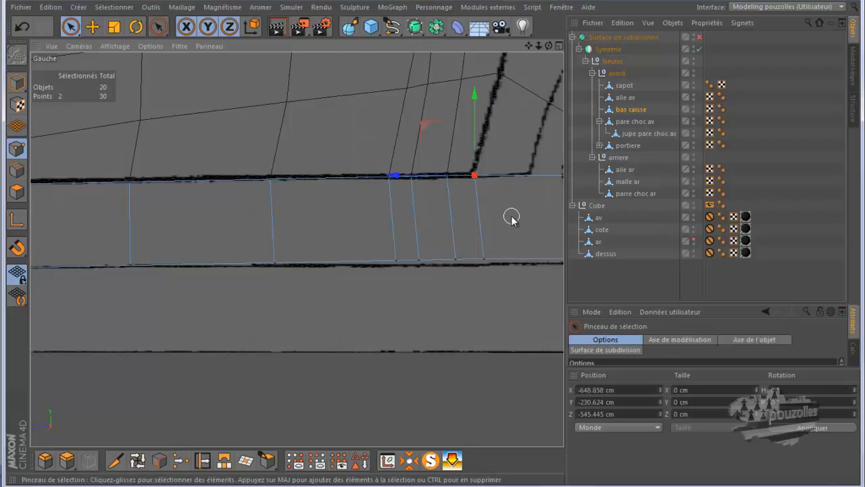
{"action": "key", "text": "space"}
{"action": "key", "text": "space"}
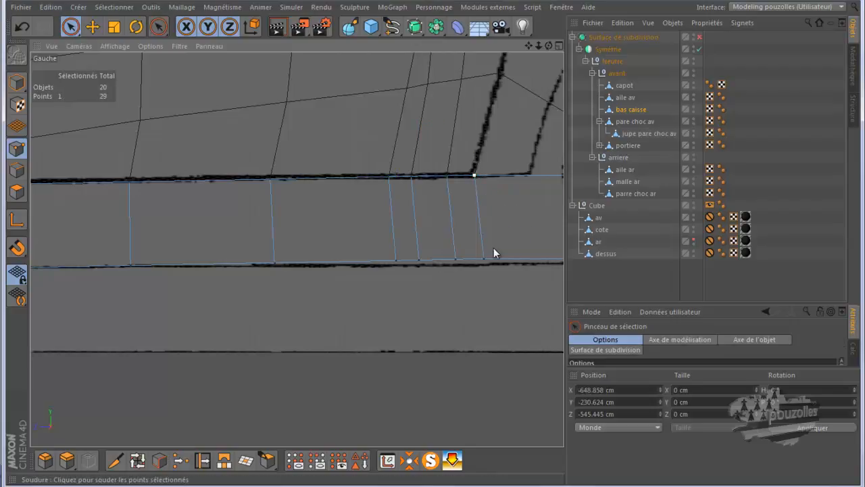
{"action": "left_click", "coordinate": [483, 267]}
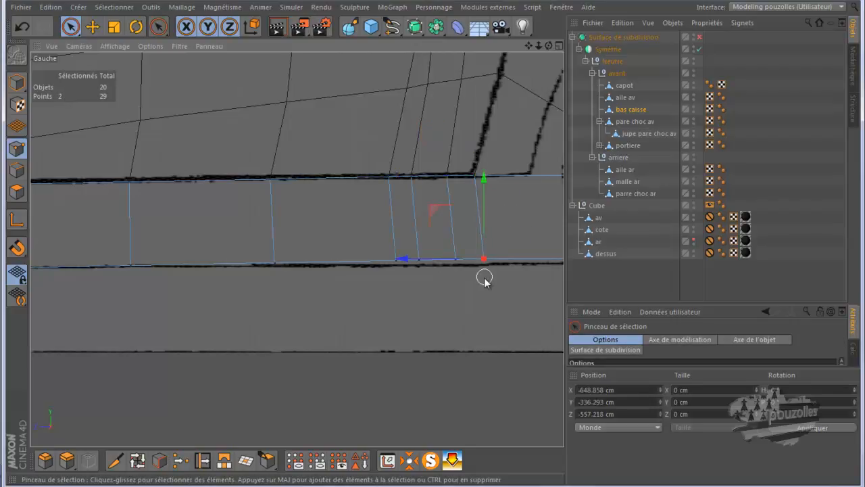
{"action": "key", "text": "space"}
{"action": "left_click", "coordinate": [482, 298]}
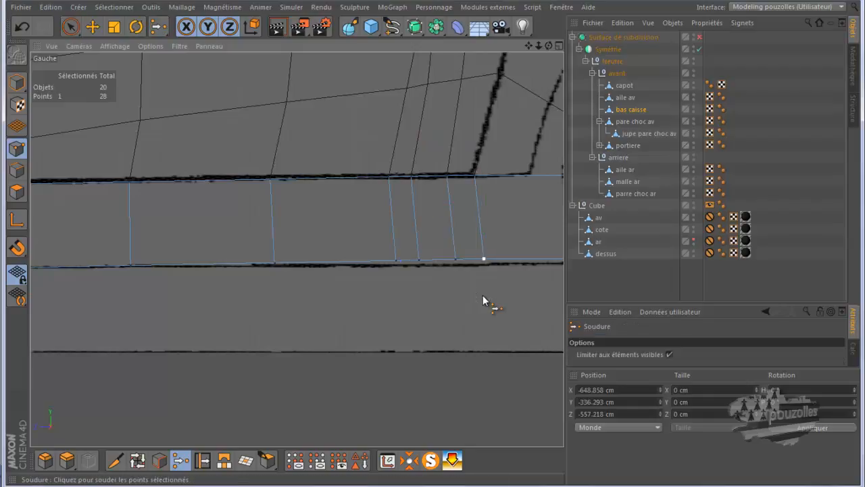
{"action": "key", "text": "space"}
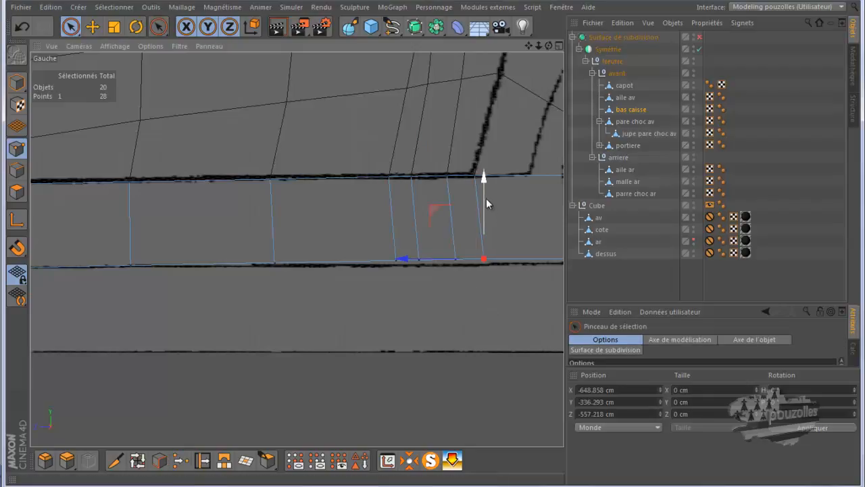
Step: Check the welds on bas caisse by selecting points at the rear and front door seams one by one
{"action": "left_click", "coordinate": [472, 179]}
{"action": "scroll", "coordinate": [485, 187], "scroll_direction": "down", "scroll_amount": 4}
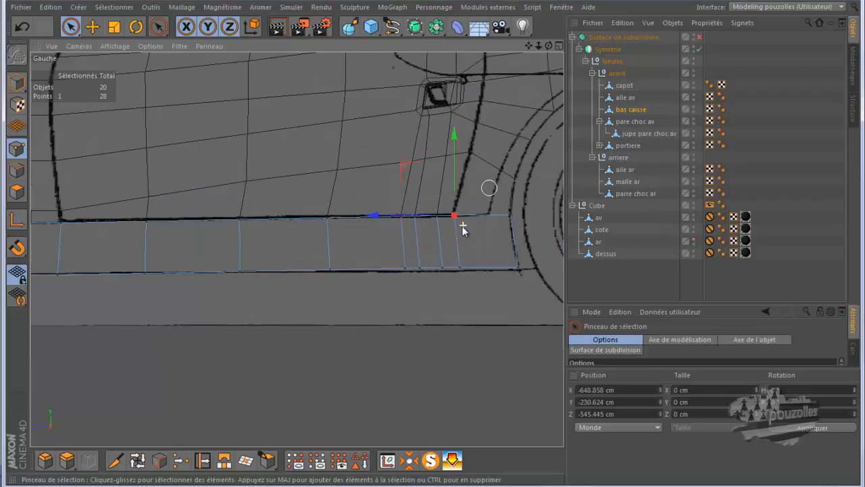
{"action": "left_click", "coordinate": [165, 229]}
{"action": "left_click", "coordinate": [162, 269]}
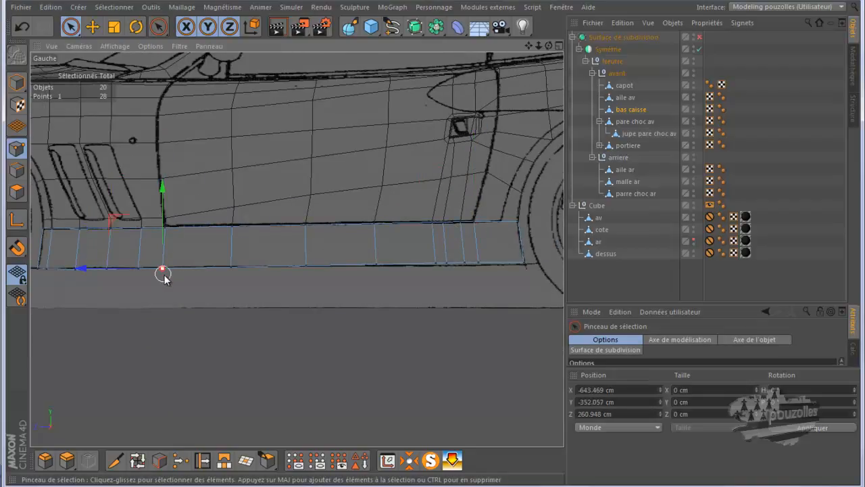
{"action": "scroll", "coordinate": [274, 329], "scroll_direction": "down", "scroll_amount": 1}
{"action": "scroll", "coordinate": [311, 334], "scroll_direction": "down", "scroll_amount": 1}
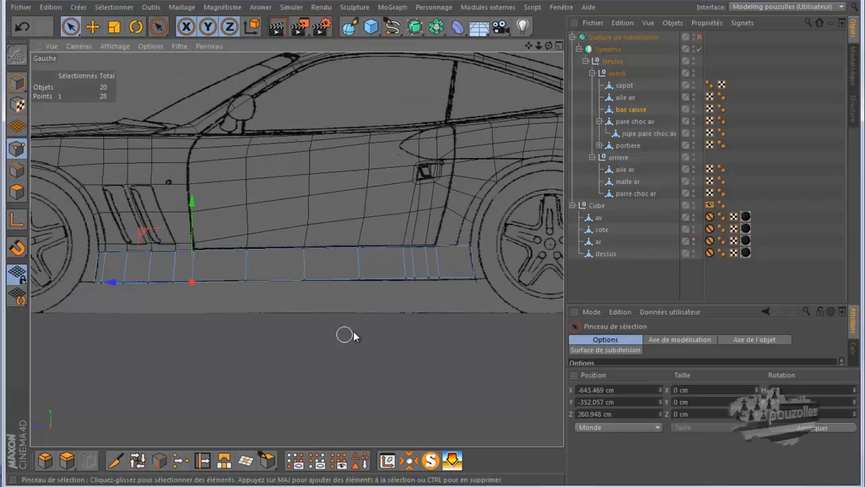
Step: Inspect the sill in the Perspective view, close up and lengthwise along the car's side
{"action": "middle_click", "coordinate": [369, 330]}
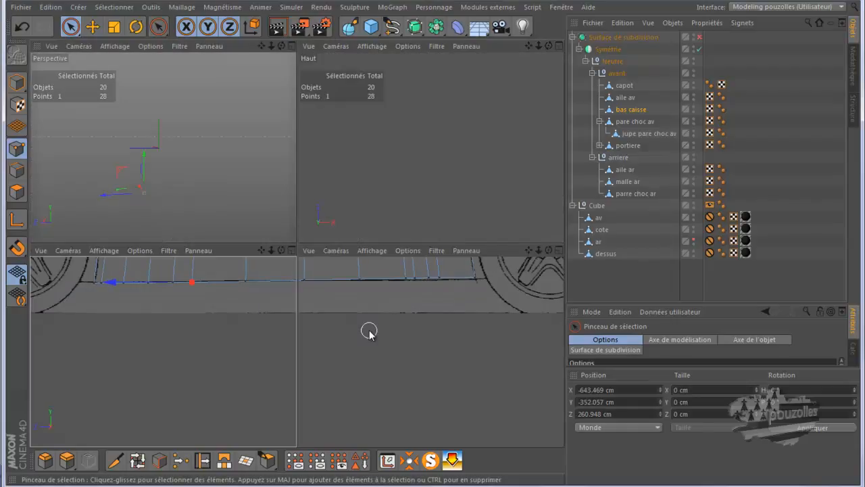
{"action": "middle_click", "coordinate": [157, 228]}
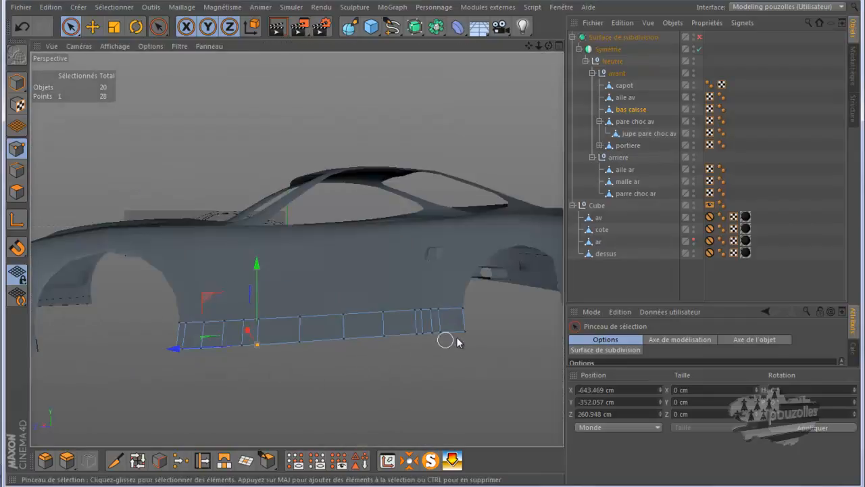
{"action": "scroll", "coordinate": [458, 339], "scroll_direction": "up", "scroll_amount": 4}
{"action": "scroll", "coordinate": [458, 339], "scroll_direction": "up", "scroll_amount": 3}
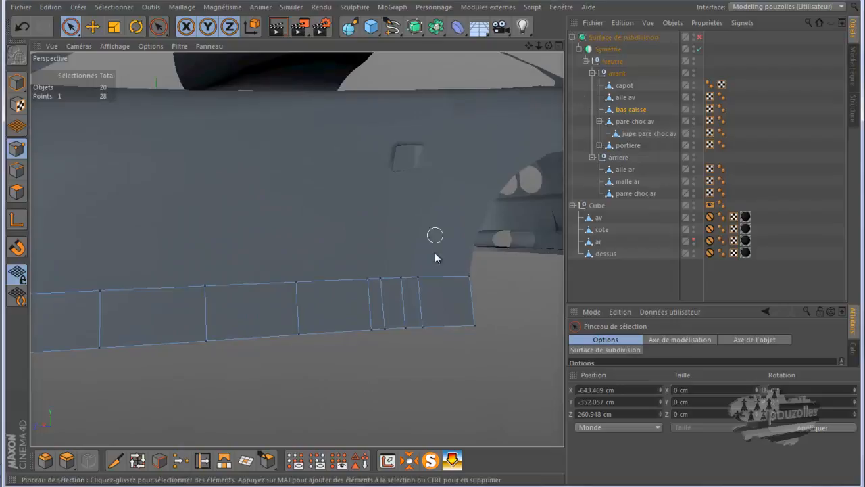
{"action": "mouse_move", "coordinate": [549, 46]}
{"action": "left_mouse_down"}
{"action": "mouse_move", "coordinate": [438, 246]}
{"action": "mouse_move", "coordinate": [392, 275]}
{"action": "left_mouse_up"}
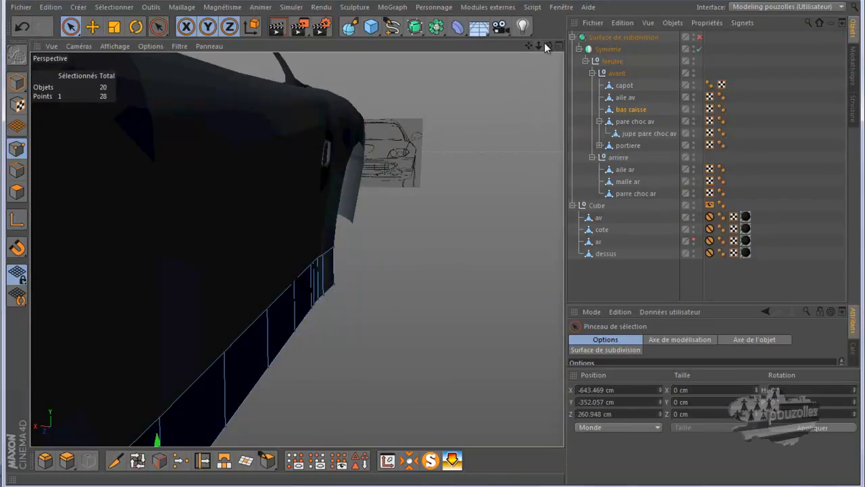
Step: Show bas caisse together with aile ar and select the sill points at the door and rear wing seam
{"action": "left_click_drag", "start_coordinate": [549, 46], "coordinate": [431, 249]}
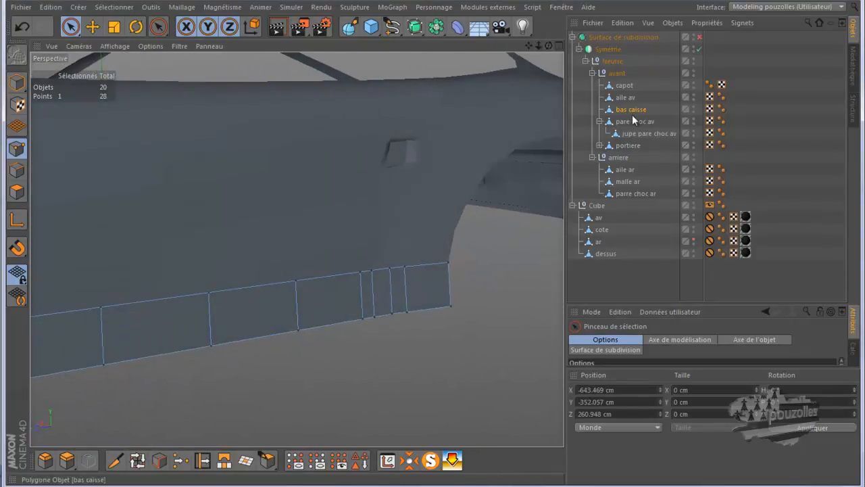
{"action": "left_click", "coordinate": [625, 169], "text": "ctrl"}
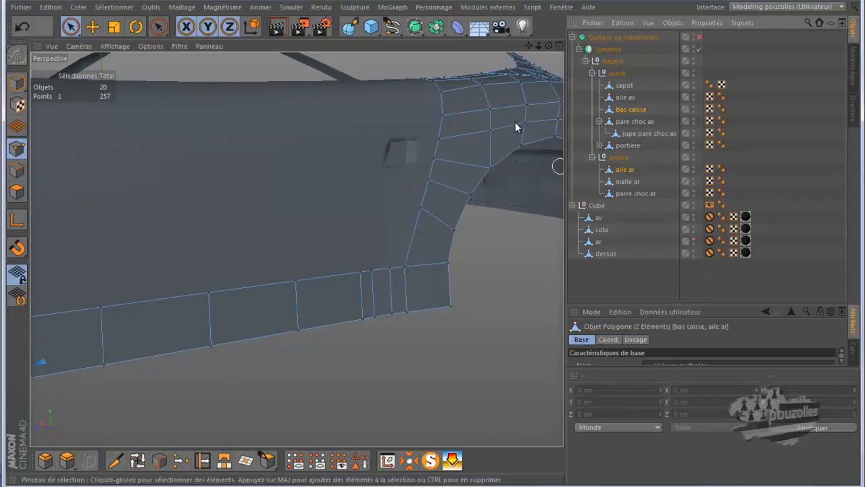
{"action": "mouse_move", "coordinate": [549, 46]}
{"action": "left_mouse_down"}
{"action": "mouse_move", "coordinate": [419, 265]}
{"action": "mouse_move", "coordinate": [433, 244]}
{"action": "left_mouse_up"}
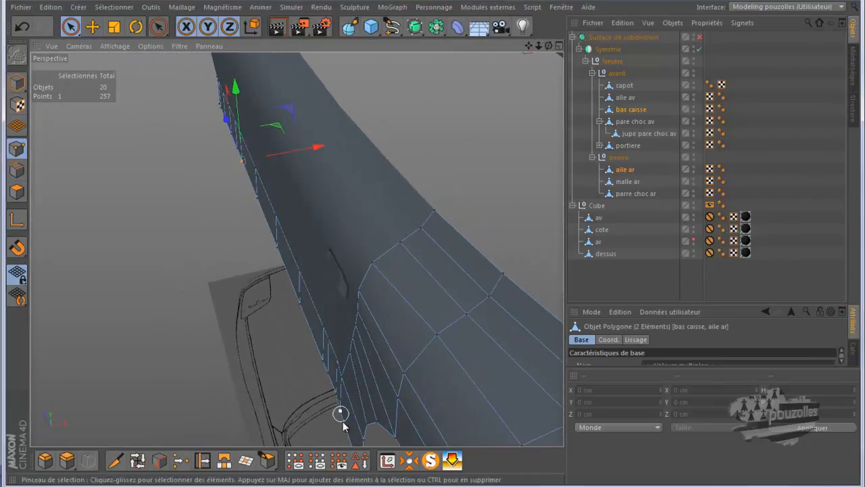
{"action": "mouse_move", "coordinate": [548, 45]}
{"action": "left_mouse_down"}
{"action": "mouse_move", "coordinate": [436, 244]}
{"action": "mouse_move", "coordinate": [443, 254]}
{"action": "left_mouse_up"}
{"action": "left_click", "coordinate": [419, 311], "text": "shift"}
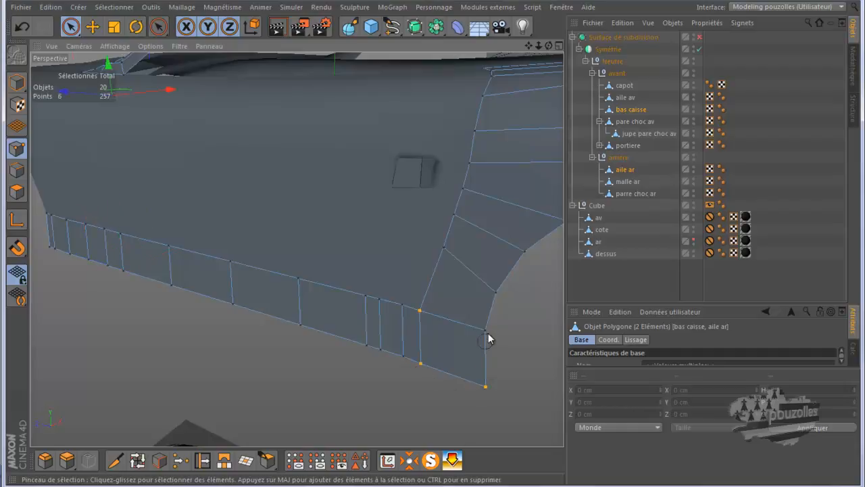
Step: Try adjusting the points at the sill's upper rear corner, and undo the change
{"action": "left_click_drag", "start_coordinate": [548, 45], "coordinate": [433, 244]}
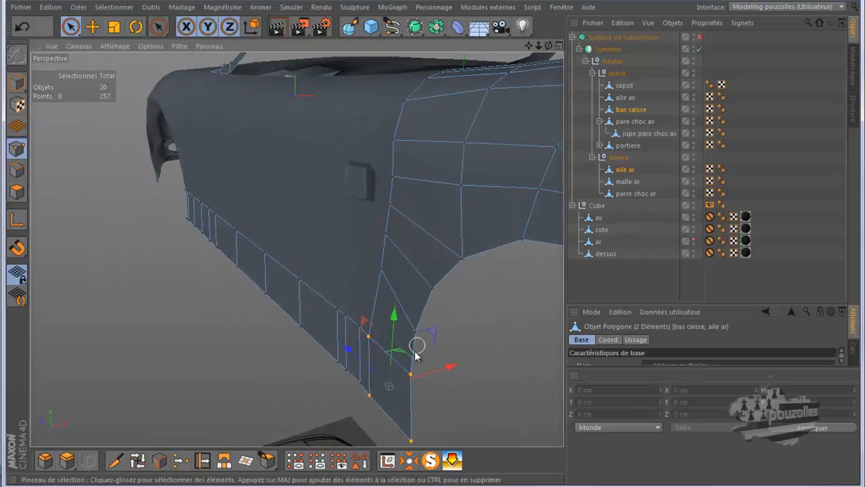
{"action": "scroll", "coordinate": [412, 358], "scroll_direction": "up", "scroll_amount": 6}
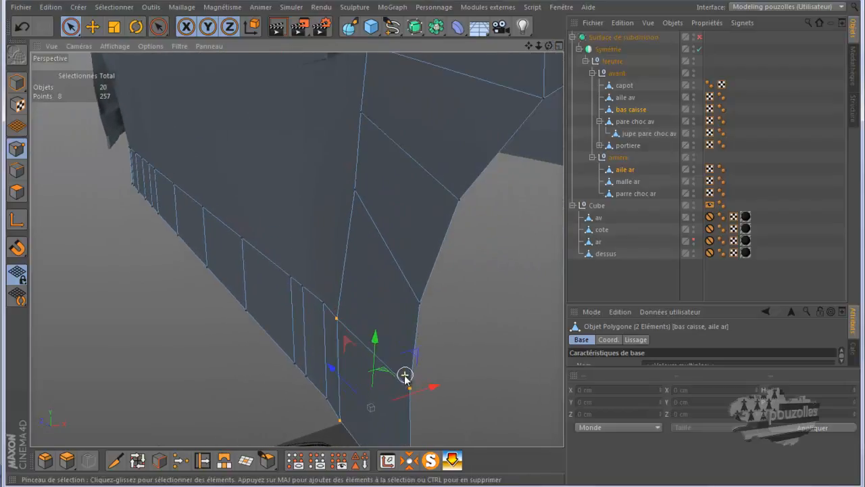
{"action": "scroll", "coordinate": [404, 377], "scroll_direction": "up", "scroll_amount": 2}
{"action": "left_click_drag", "start_coordinate": [420, 398], "coordinate": [415, 389]}
{"action": "left_click", "coordinate": [21, 27]}
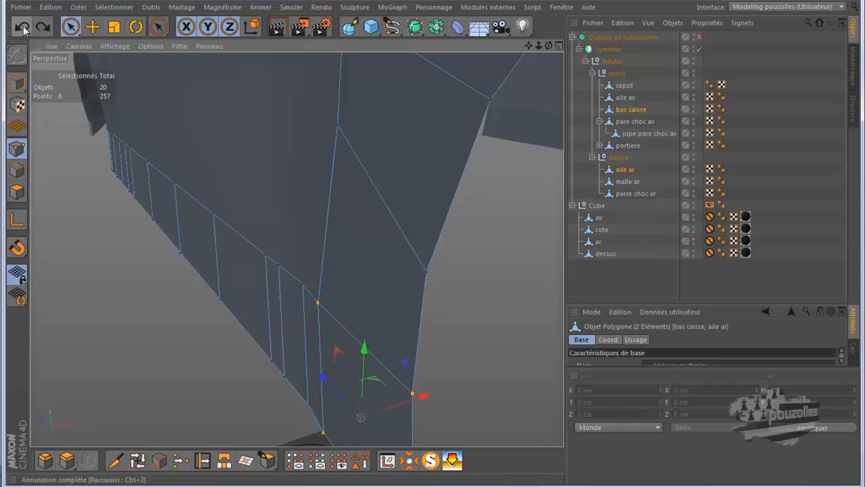
Step: Show portiere as well, check the points where door, sill and rear wing meet, and clear the selection
{"action": "left_click", "coordinate": [629, 145], "text": "ctrl"}
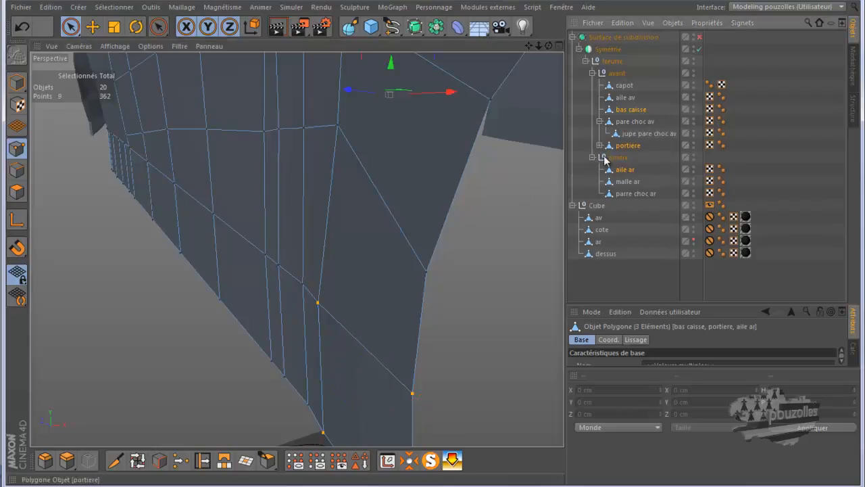
{"action": "left_click", "coordinate": [343, 298]}
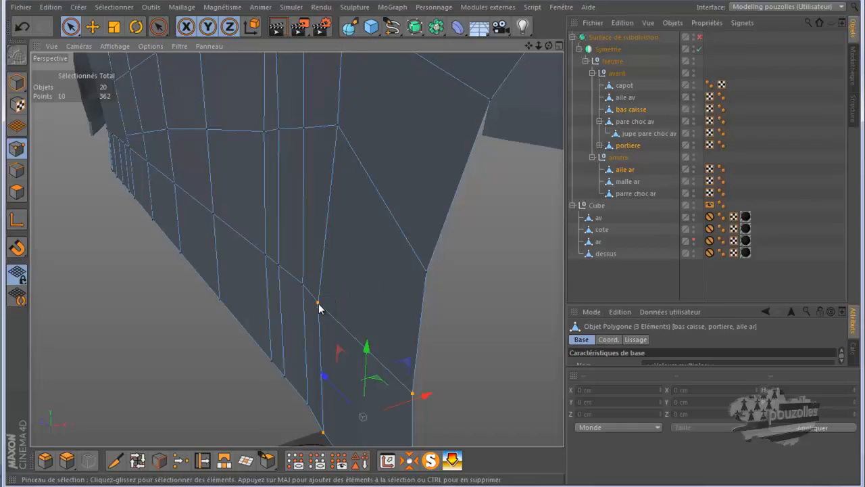
{"action": "mouse_move", "coordinate": [533, 270]}
{"action": "left_mouse_down", "text": "alt"}
{"action": "mouse_move", "coordinate": [528, 218]}
{"action": "mouse_move", "coordinate": [521, 227]}
{"action": "left_mouse_up", "text": "alt"}
{"action": "left_click", "coordinate": [234, 296]}
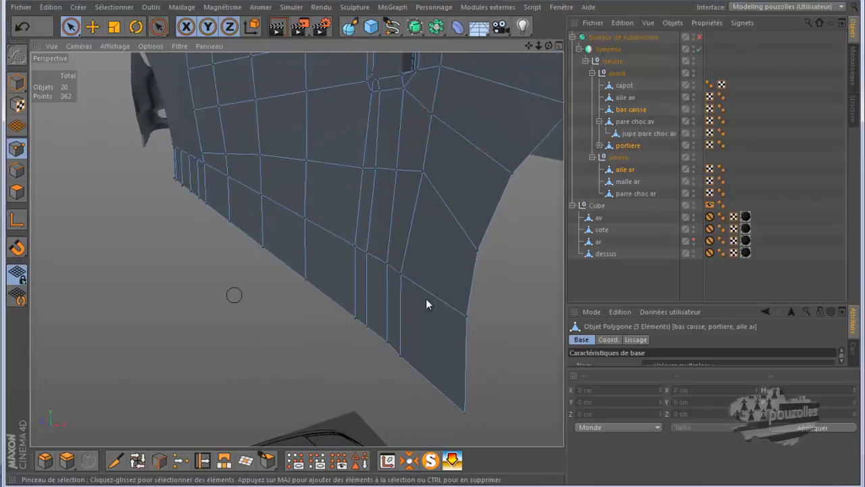
Step: Check for duplicate points at the rear door seam and rear corners of the sill by selecting them one after another
{"action": "mouse_move", "coordinate": [550, 46]}
{"action": "left_mouse_down"}
{"action": "mouse_move", "coordinate": [433, 249]}
{"action": "mouse_move", "coordinate": [471, 230]}
{"action": "left_mouse_up"}
{"action": "left_click", "coordinate": [449, 259]}
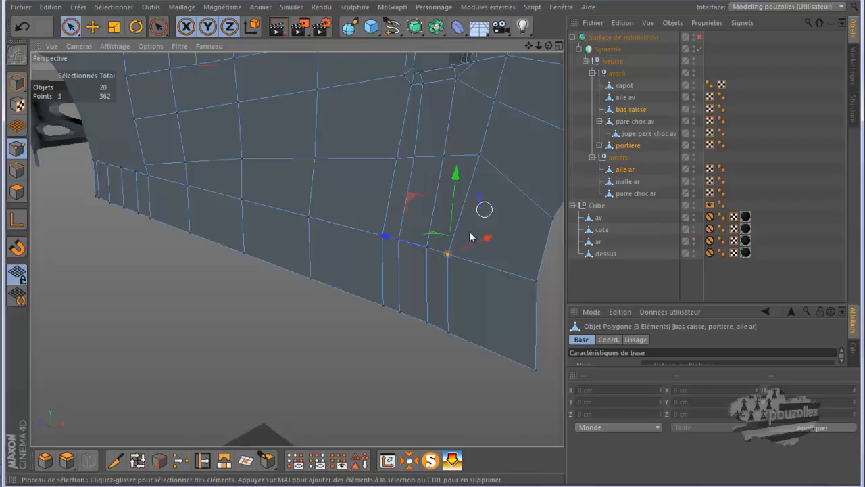
{"action": "left_click", "coordinate": [450, 323], "text": "shift"}
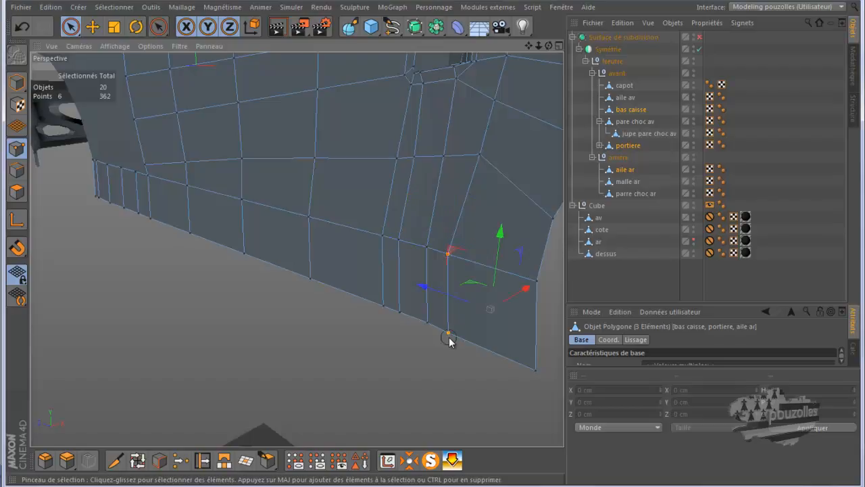
{"action": "left_click", "coordinate": [537, 282], "text": "shift"}
{"action": "left_click", "coordinate": [535, 370], "text": "shift"}
{"action": "left_click", "coordinate": [535, 370]}
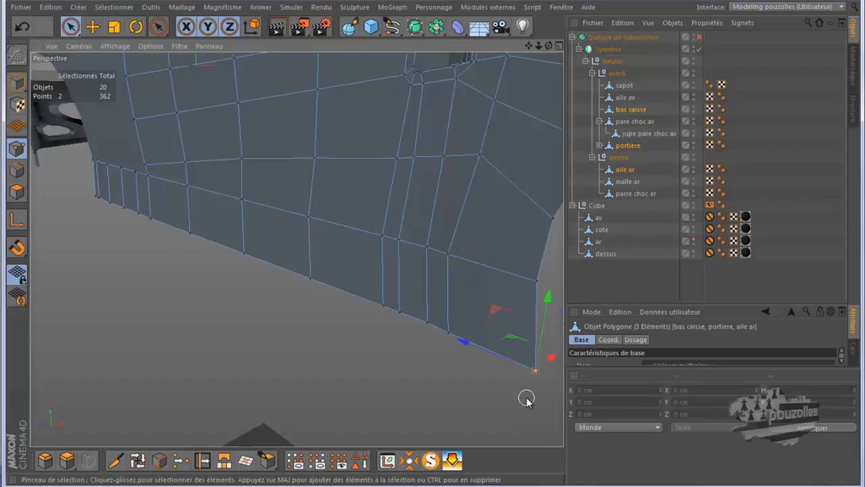
Step: Merge the duplicate points across bas caisse, portiere and aile ar with the Optimize command
{"action": "left_click_drag", "start_coordinate": [467, 388], "coordinate": [460, 385], "text": "alt"}
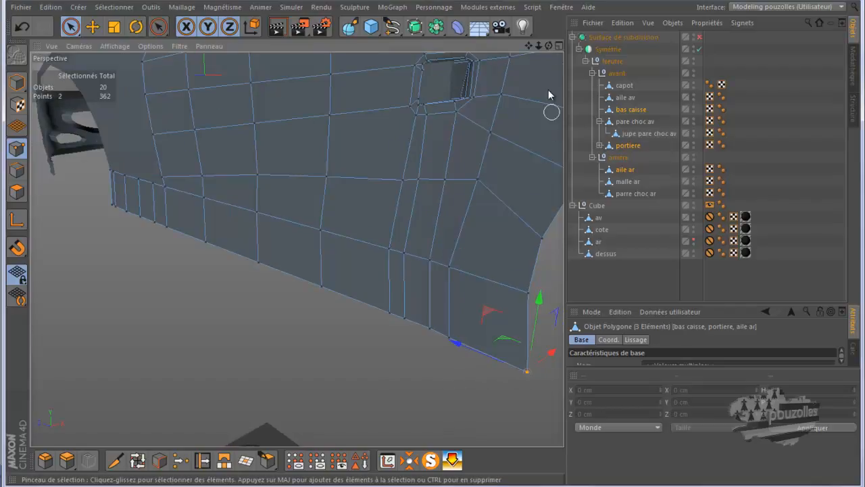
{"action": "left_click_drag", "start_coordinate": [550, 46], "coordinate": [438, 249]}
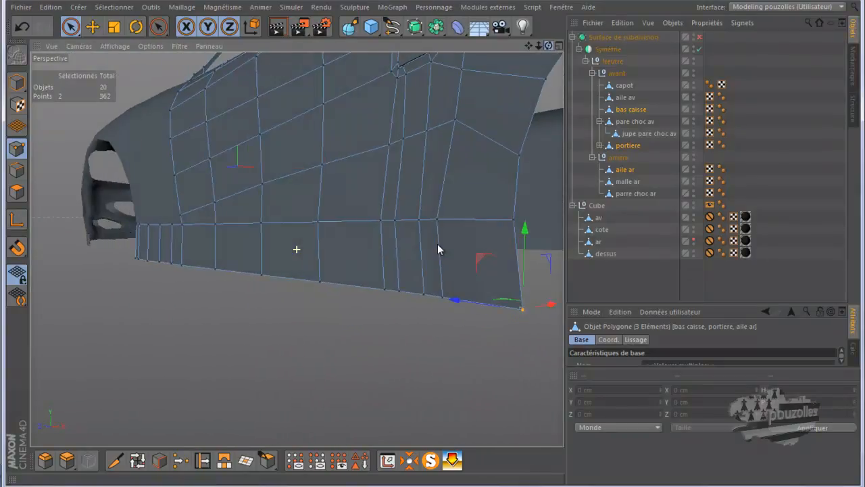
{"action": "left_click", "coordinate": [180, 460]}
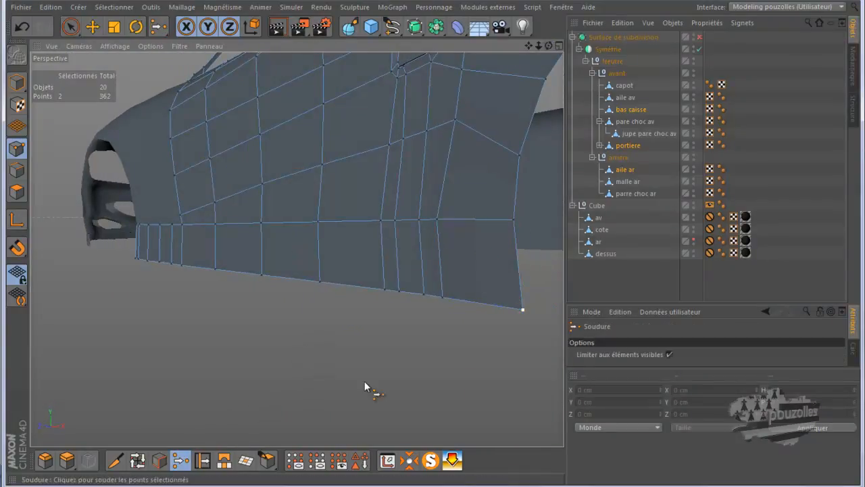
{"action": "right_click", "coordinate": [326, 315]}
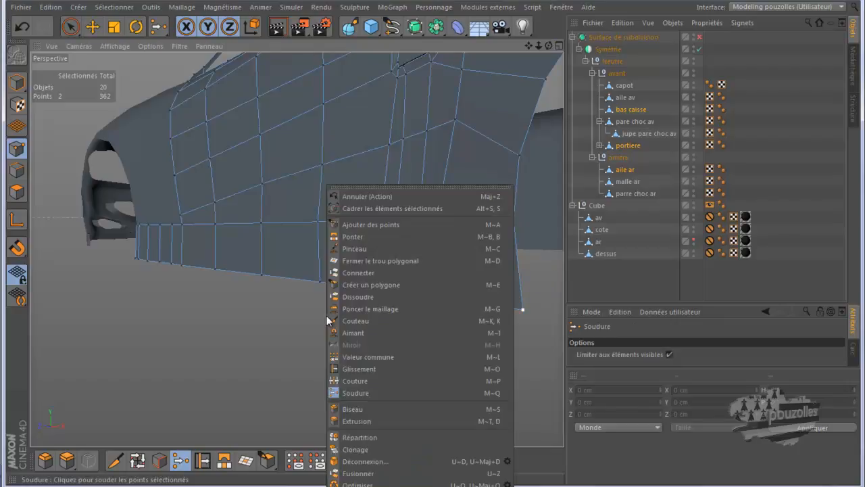
{"action": "left_click", "coordinate": [357, 484]}
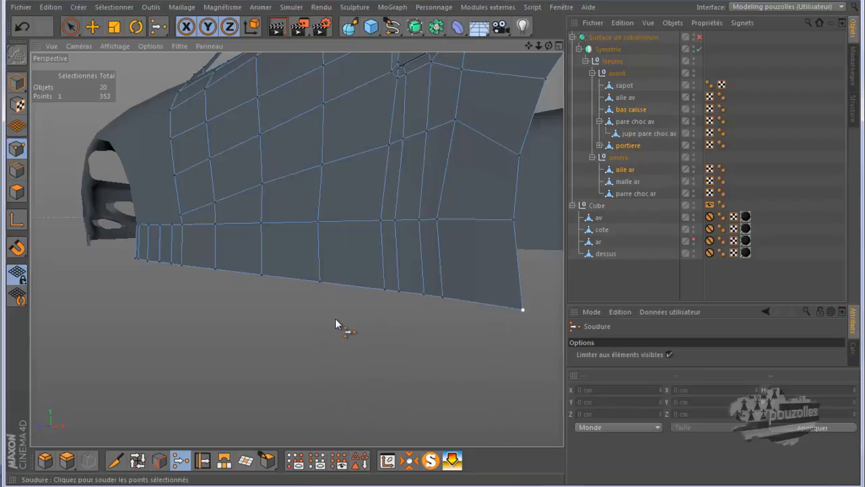
{"action": "key", "text": "space"}
Step: Check the merged points on the last two vertical edges at the sill's rear by selecting them individually
{"action": "left_click", "coordinate": [419, 219]}
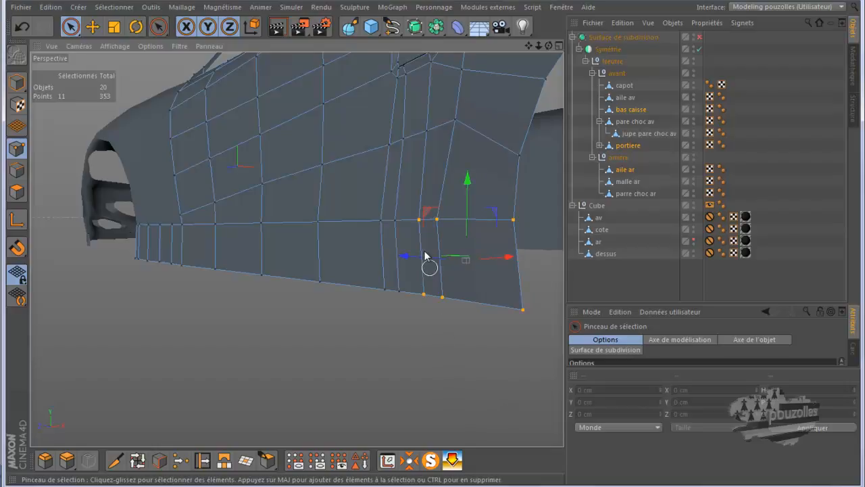
{"action": "left_click", "coordinate": [420, 230]}
{"action": "left_click", "coordinate": [420, 223]}
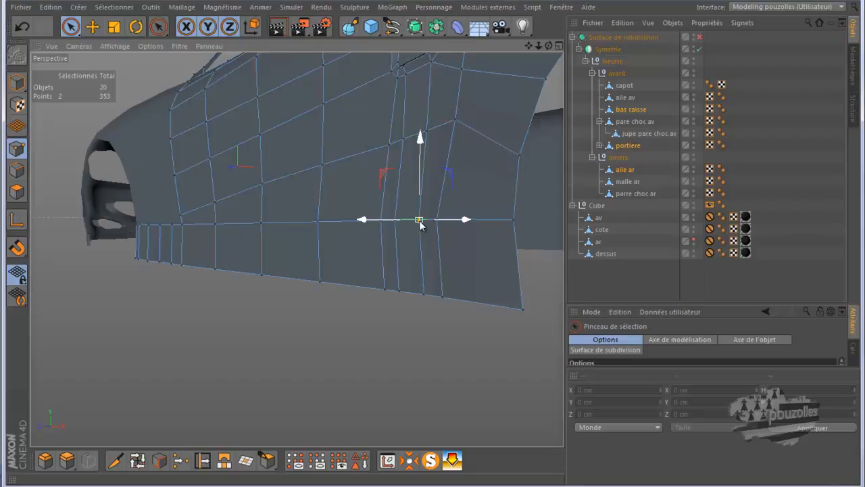
{"action": "left_click", "coordinate": [437, 223]}
{"action": "left_click_drag", "start_coordinate": [437, 225], "coordinate": [444, 304]}
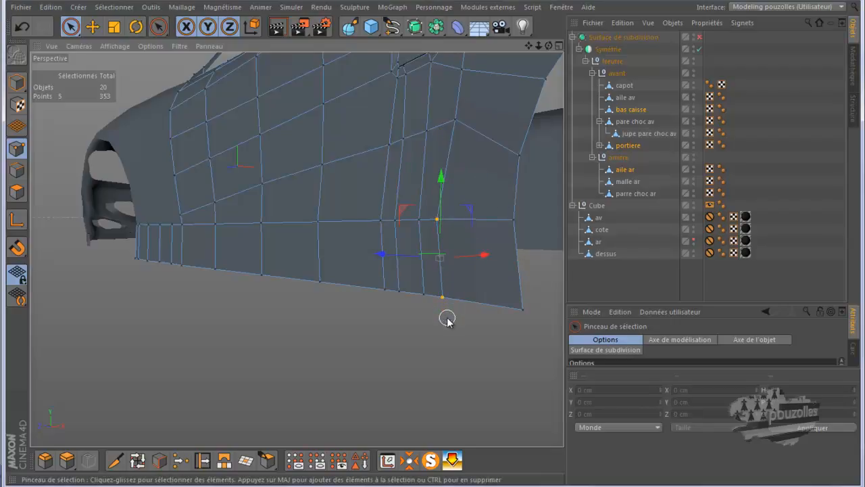
{"action": "left_click", "coordinate": [449, 321]}
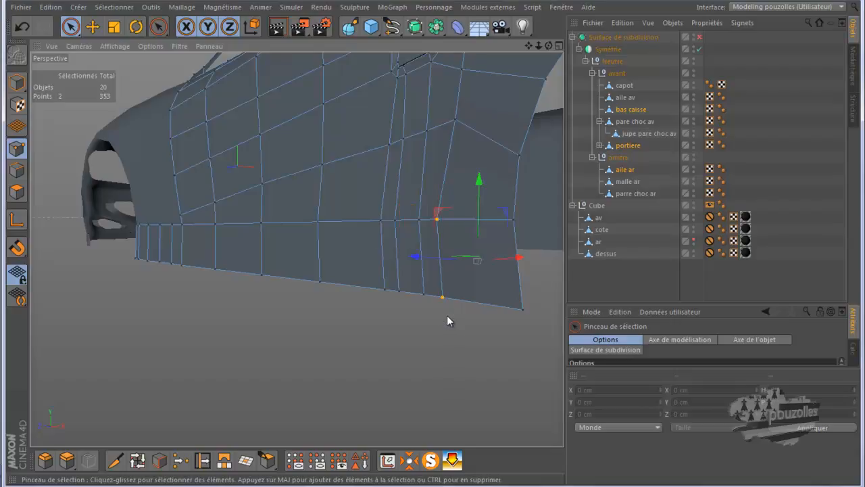
{"action": "left_click", "coordinate": [443, 298]}
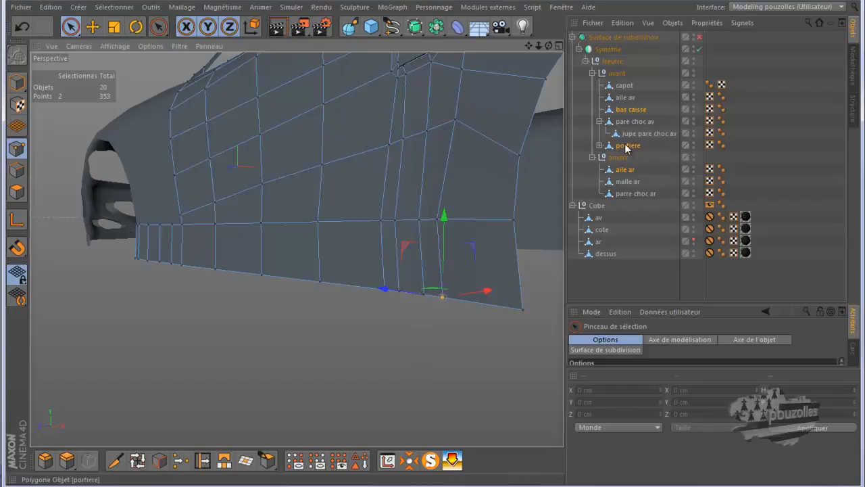
Step: Show only bas caisse, aile av and portiere, and check the upper sill point below the door's rear edge
{"action": "left_click", "coordinate": [629, 111]}
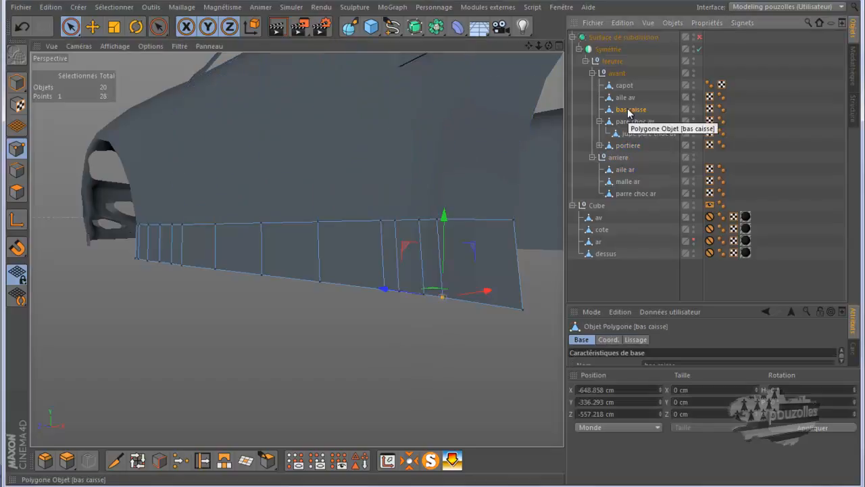
{"action": "left_click", "coordinate": [626, 99], "text": "ctrl"}
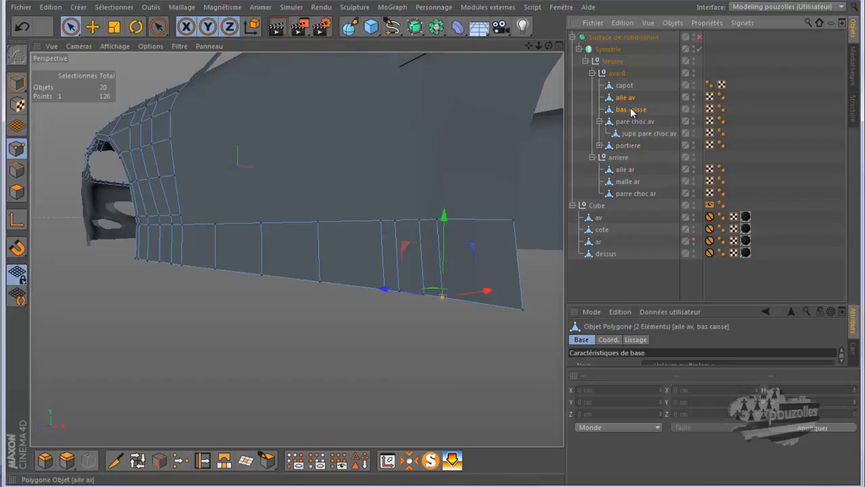
{"action": "left_click", "coordinate": [629, 145], "text": "ctrl"}
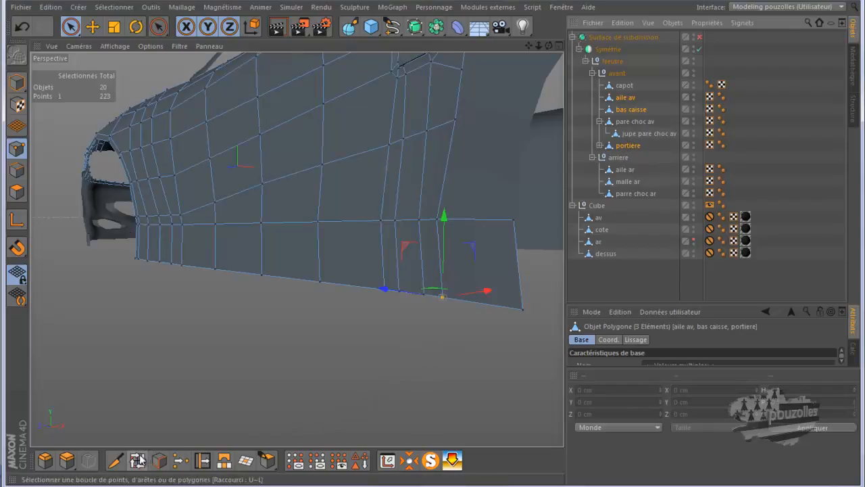
{"action": "left_click", "coordinate": [180, 460]}
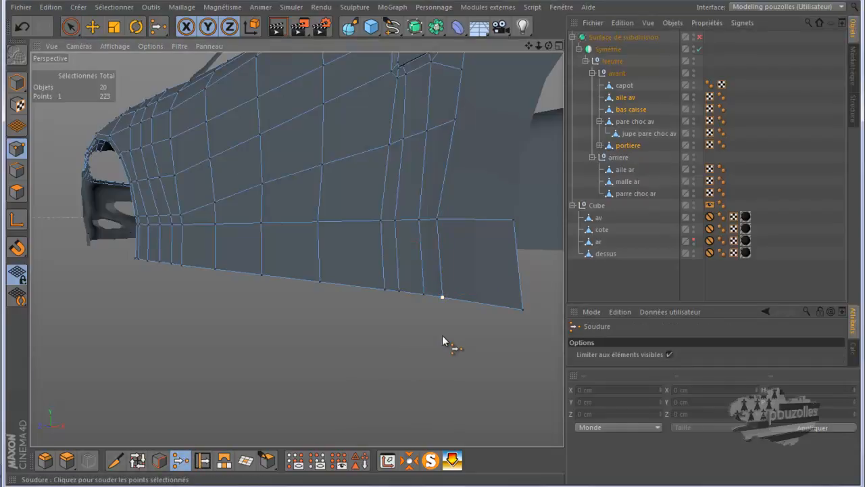
{"action": "left_click", "coordinate": [71, 26]}
{"action": "left_click", "coordinate": [436, 220]}
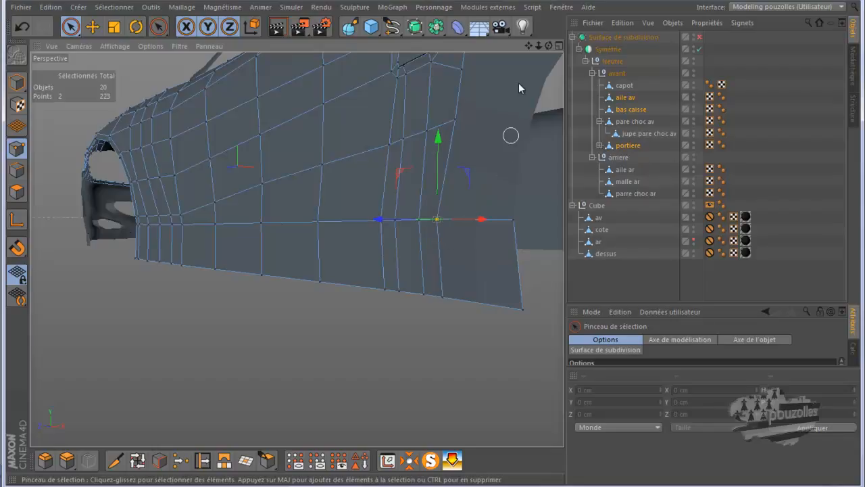
Step: Add aile ar to the shown objects and select the upper and lower points at the rear door seam
{"action": "left_click_drag", "start_coordinate": [549, 46], "coordinate": [434, 244]}
{"action": "left_click", "coordinate": [626, 172], "text": "ctrl"}
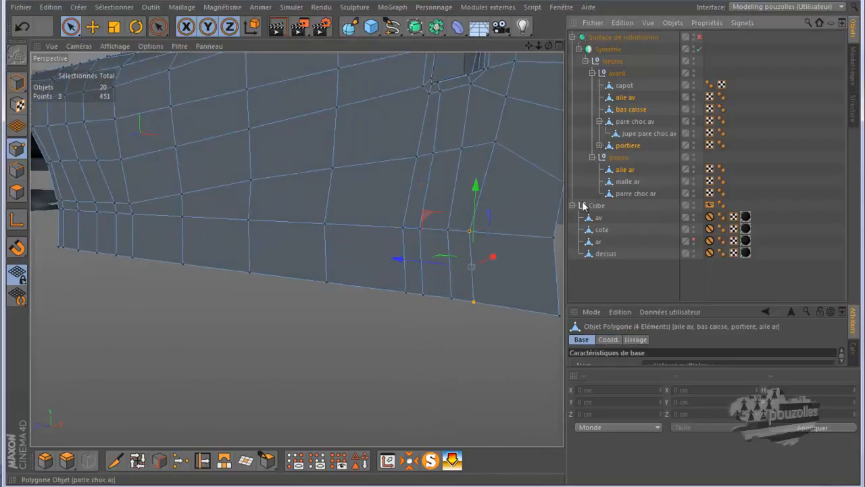
{"action": "left_click", "coordinate": [466, 235]}
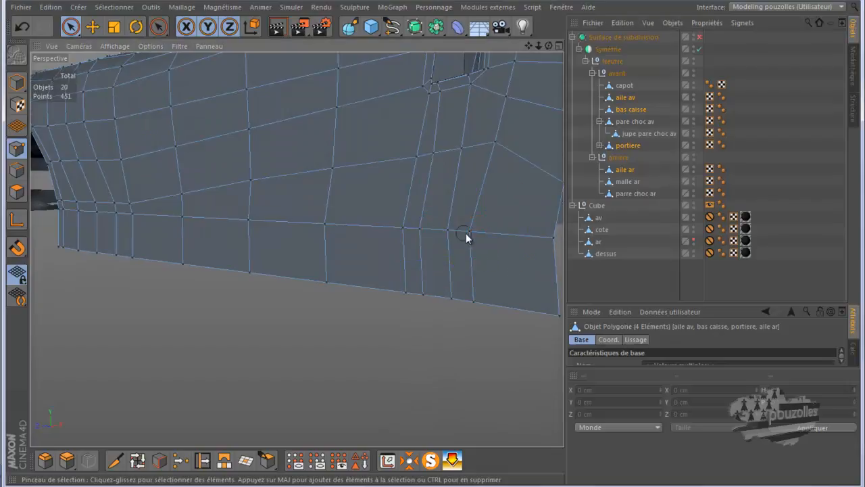
{"action": "left_click", "coordinate": [475, 310], "text": "shift"}
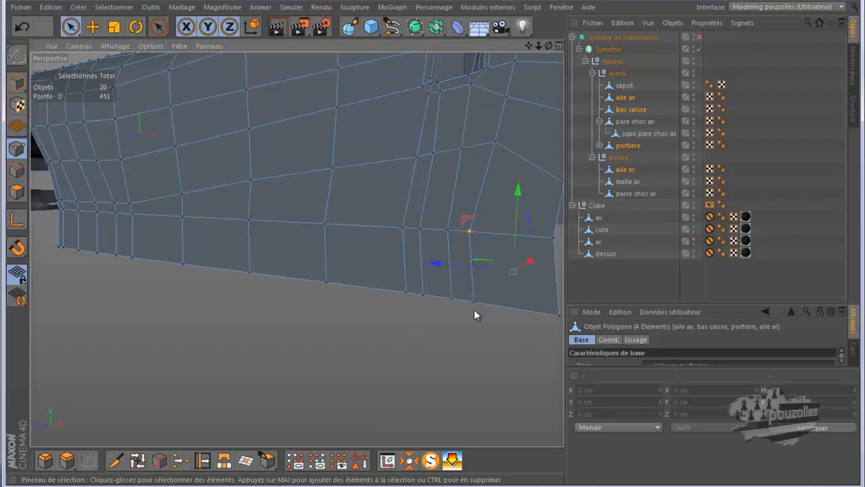
{"action": "left_click", "coordinate": [473, 302], "text": "shift"}
{"action": "left_click_drag", "start_coordinate": [333, 324], "coordinate": [308, 326], "text": "alt"}
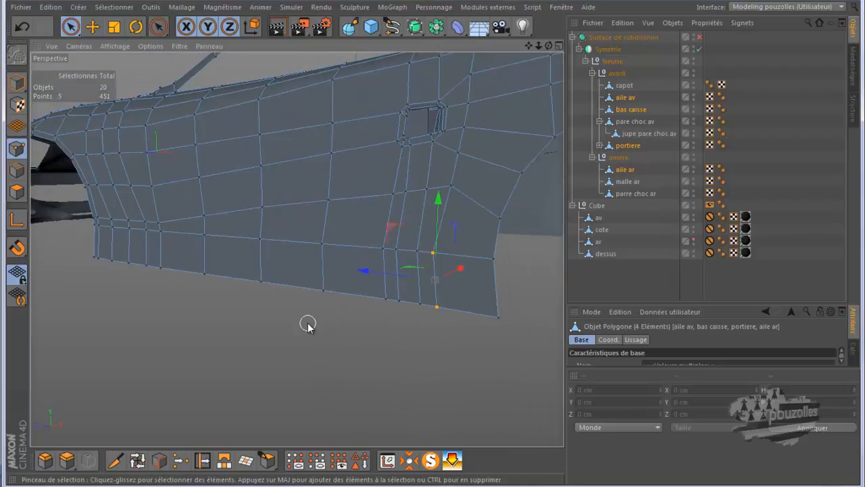
Step: Delete the stray point of aile ar on the sill's lower edge below the rear wing
{"action": "left_click", "coordinate": [418, 324]}
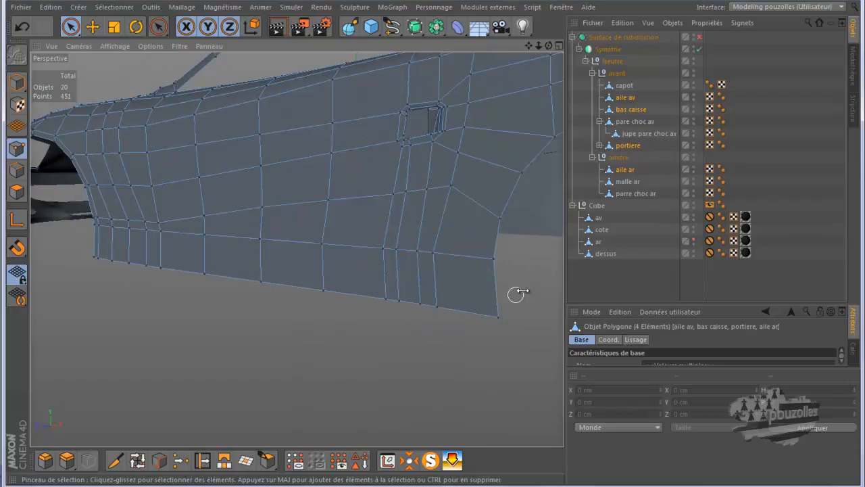
{"action": "left_click", "coordinate": [625, 169]}
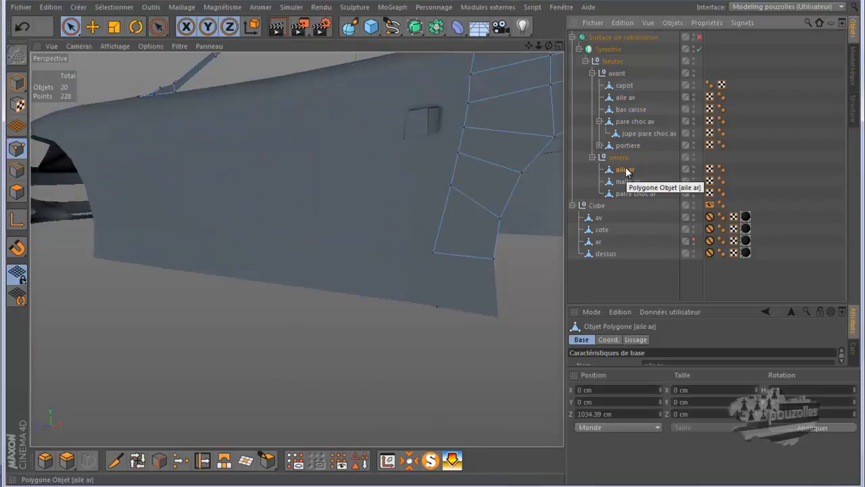
{"action": "left_click", "coordinate": [434, 316]}
{"action": "key", "text": "Delete"}
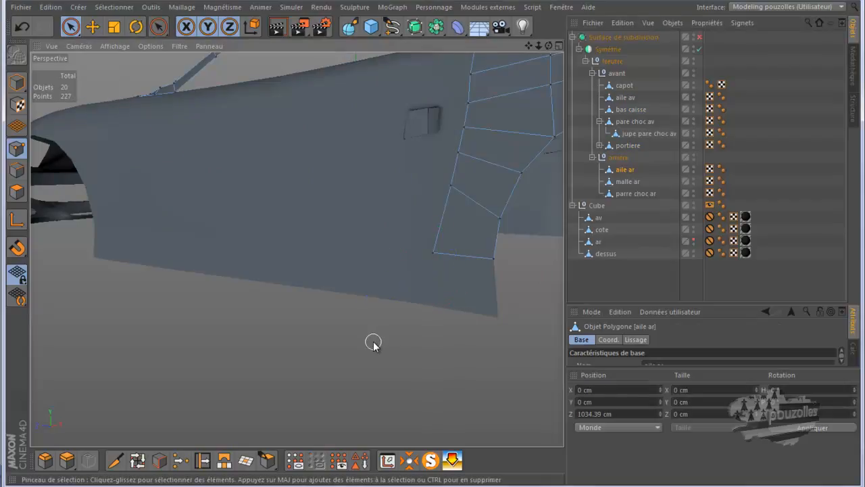
Step: Show bas caisse, aile av and portiere together and recheck the points at the rear door seam
{"action": "left_click", "coordinate": [633, 123], "text": "shift"}
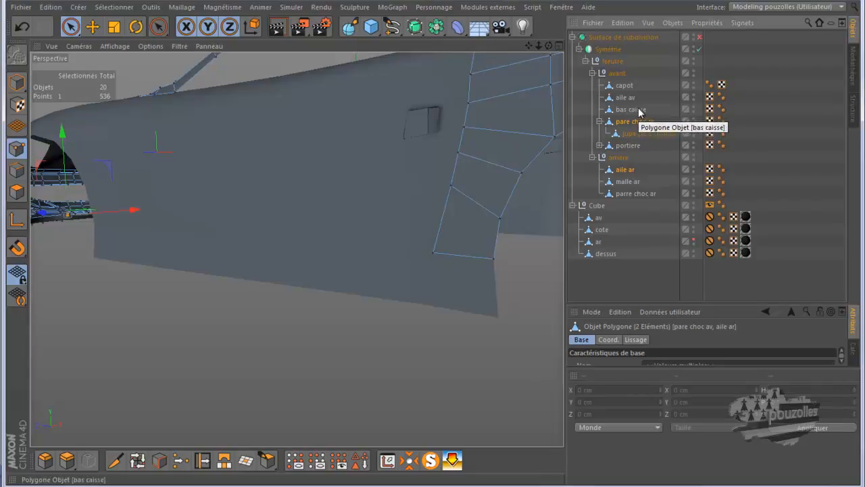
{"action": "left_click", "coordinate": [627, 110]}
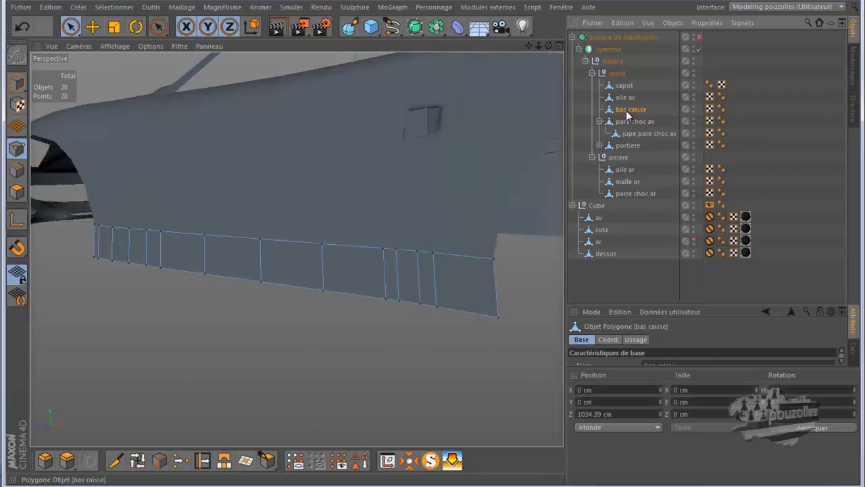
{"action": "left_click", "coordinate": [628, 99], "text": "ctrl"}
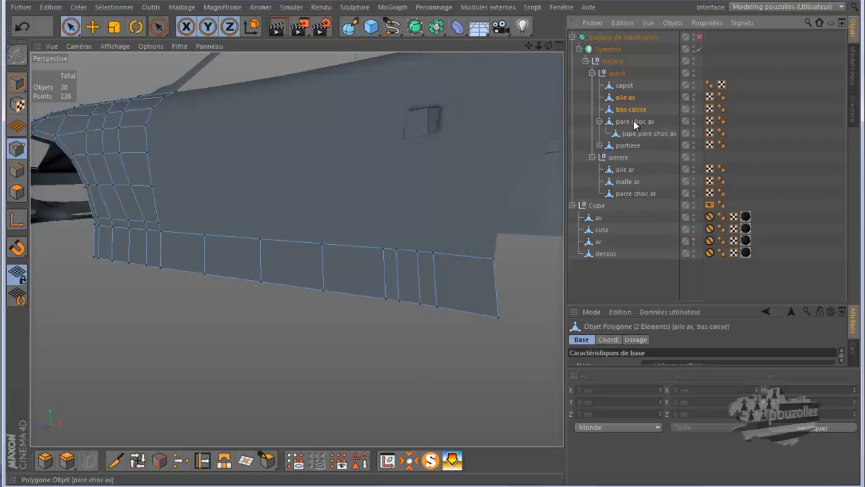
{"action": "left_click", "coordinate": [627, 145], "text": "ctrl"}
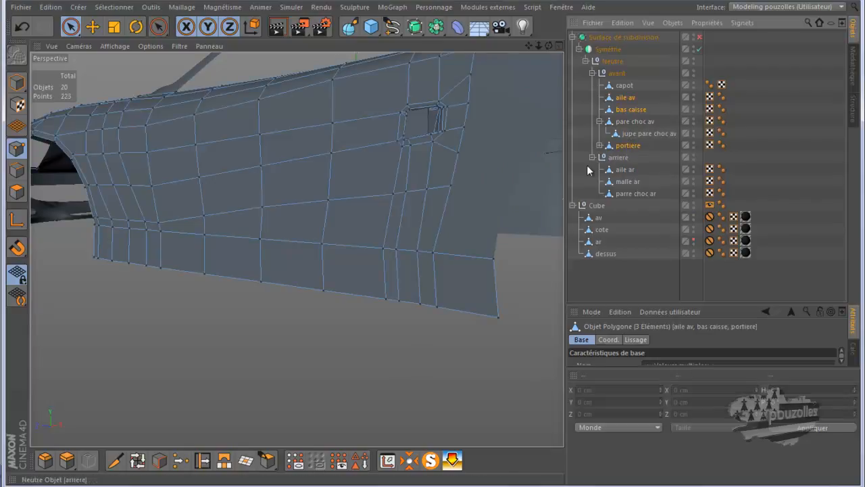
{"action": "left_click", "coordinate": [433, 254]}
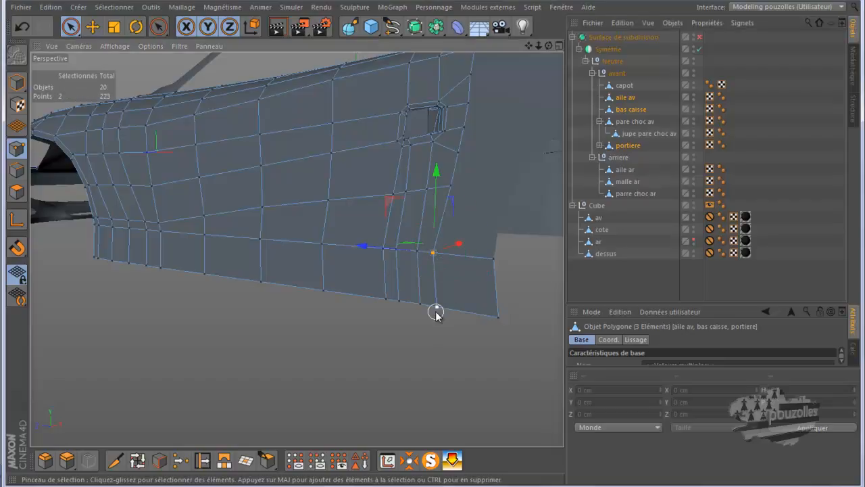
Step: Add the aile ar object to the selection and select the four corner points at the rear end of the sill
{"action": "left_click", "coordinate": [632, 169], "text": "ctrl"}
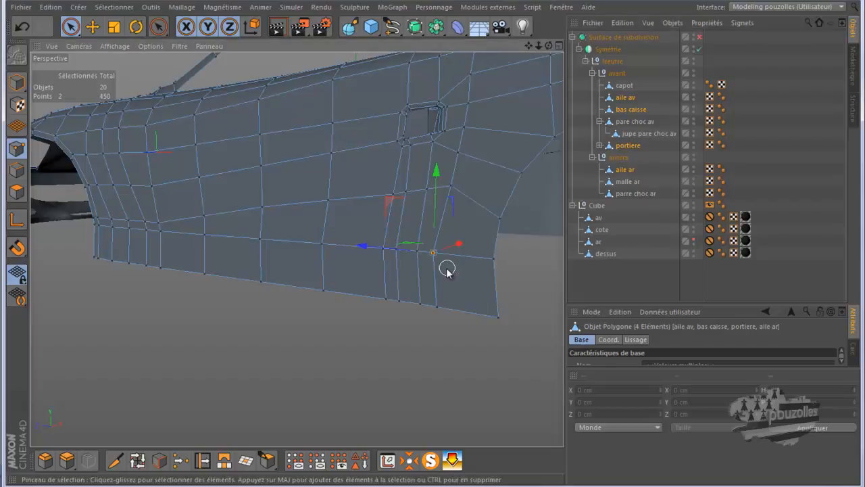
{"action": "left_click", "coordinate": [441, 263]}
{"action": "left_click", "coordinate": [434, 256]}
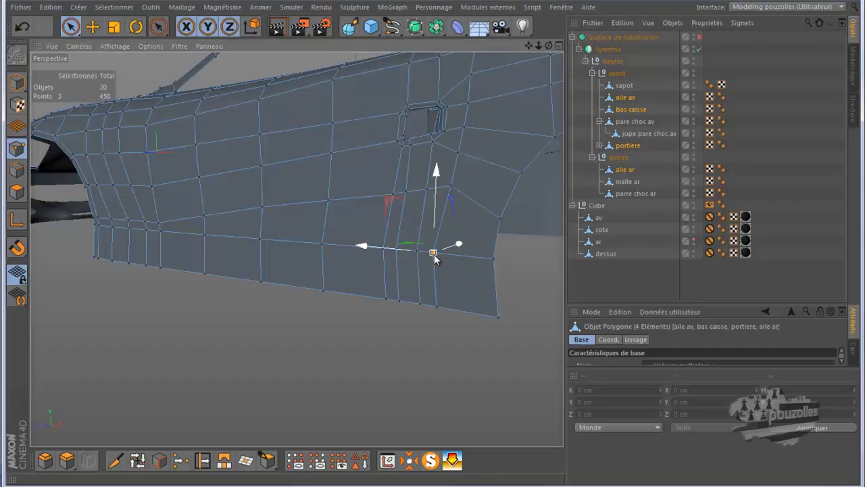
{"action": "left_click", "coordinate": [438, 308], "text": "shift"}
{"action": "left_click", "coordinate": [493, 258], "text": "shift"}
{"action": "left_click", "coordinate": [496, 319], "text": "shift"}
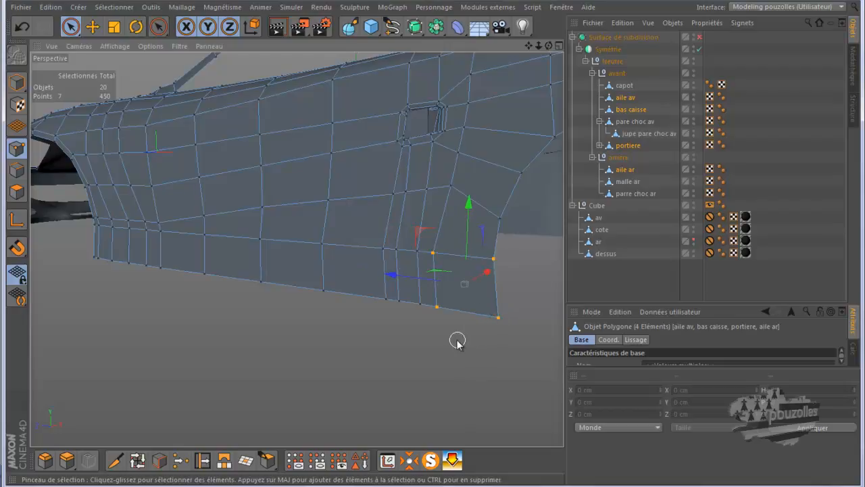
Step: Nudge the selected rear sill points slightly along the X axis to refine their alignment with the body side
{"action": "left_click_drag", "start_coordinate": [548, 46], "coordinate": [432, 248]}
{"action": "left_click_drag", "start_coordinate": [439, 357], "coordinate": [441, 362]}
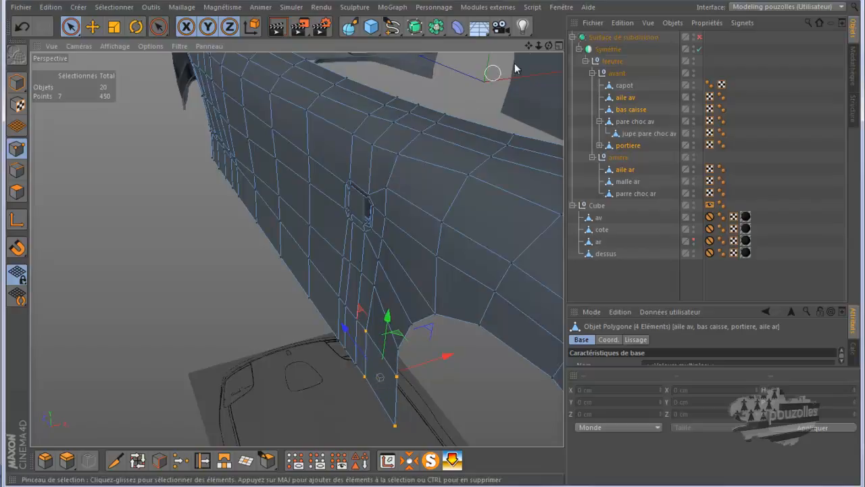
{"action": "left_click_drag", "start_coordinate": [548, 46], "coordinate": [433, 246]}
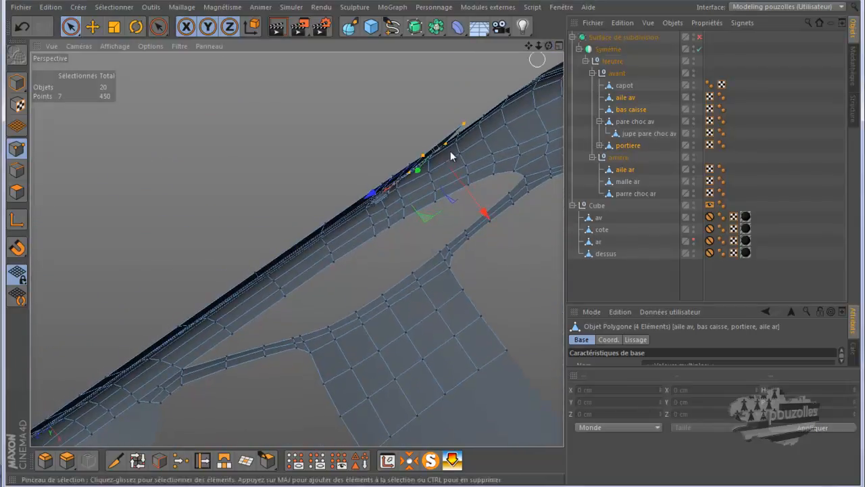
{"action": "scroll", "coordinate": [417, 175], "scroll_direction": "up", "scroll_amount": 4}
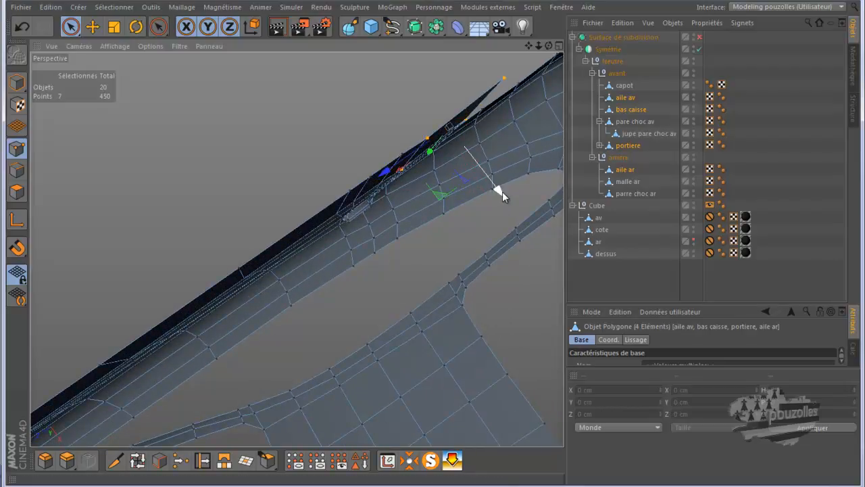
{"action": "left_click_drag", "start_coordinate": [502, 192], "coordinate": [500, 193]}
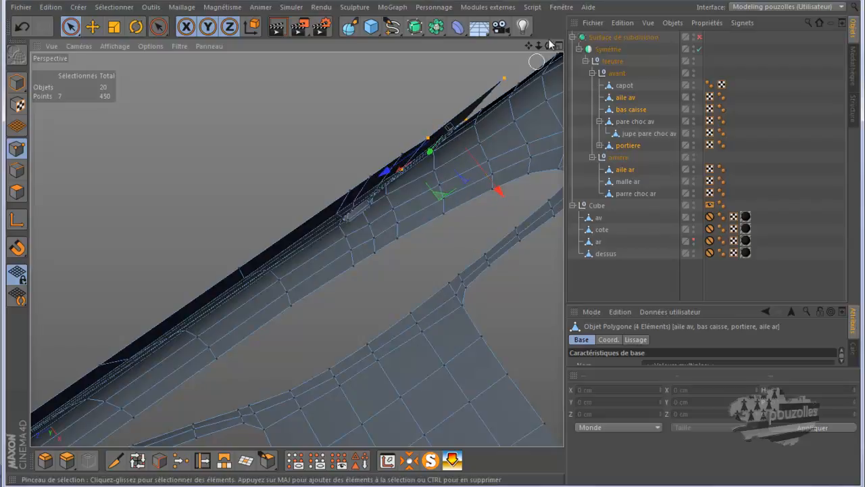
Step: Select only the two rearmost sill points at the rear wheel arch and adjust their lateral position slightly
{"action": "mouse_move", "coordinate": [548, 45]}
{"action": "left_mouse_down"}
{"action": "mouse_move", "coordinate": [429, 257]}
{"action": "mouse_move", "coordinate": [434, 249]}
{"action": "left_mouse_up"}
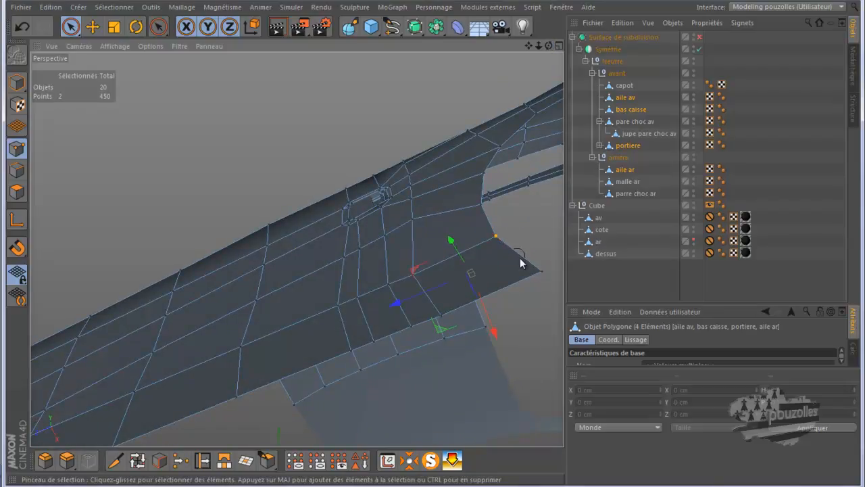
{"action": "left_click", "coordinate": [543, 276], "text": "shift"}
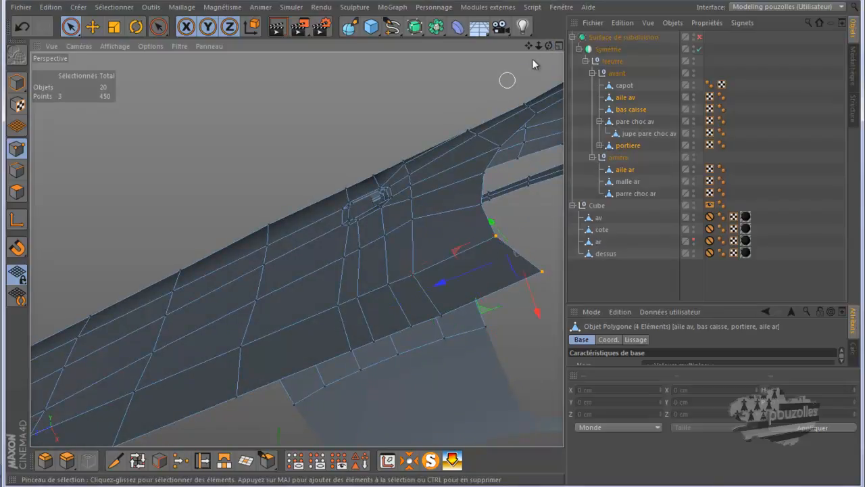
{"action": "left_click_drag", "start_coordinate": [548, 45], "coordinate": [432, 242]}
{"action": "left_click_drag", "start_coordinate": [300, 63], "coordinate": [312, 71]}
{"action": "mouse_move", "coordinate": [549, 45]}
{"action": "left_mouse_down"}
{"action": "mouse_move", "coordinate": [433, 259]}
{"action": "mouse_move", "coordinate": [432, 244]}
{"action": "left_mouse_up"}
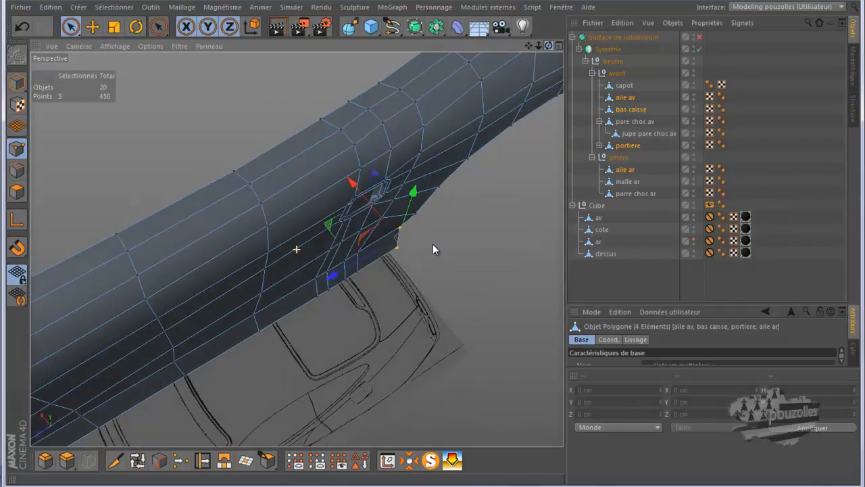
Step: Isolate the bas caisse mesh and compare the sill with the Ferrari_550_Maranello_1 side-view reference photo
{"action": "scroll", "coordinate": [484, 263], "scroll_direction": "down", "scroll_amount": 7}
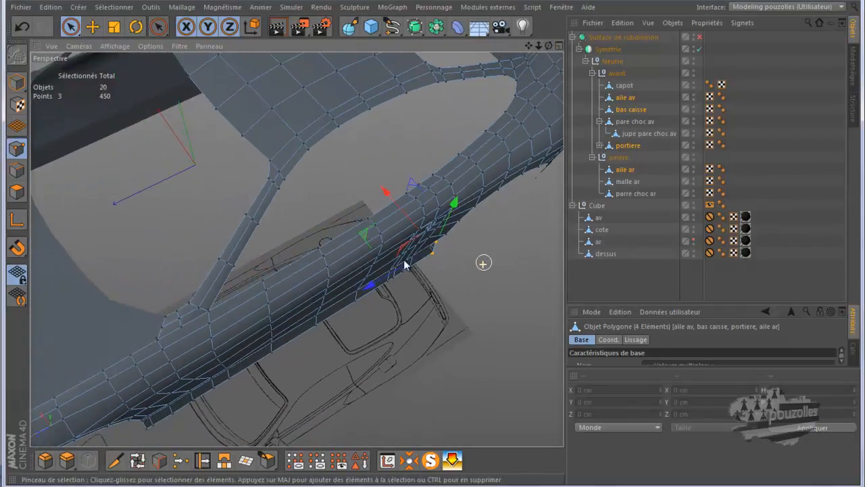
{"action": "scroll", "coordinate": [370, 258], "scroll_direction": "down", "scroll_amount": 10}
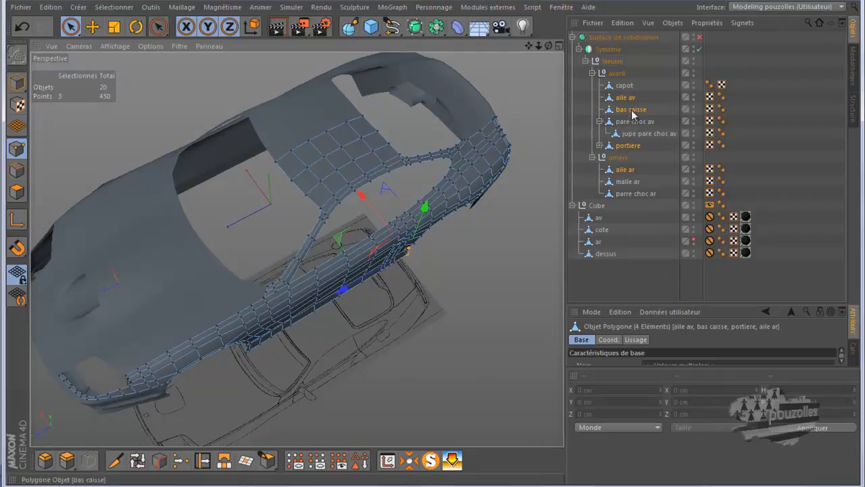
{"action": "left_click", "coordinate": [631, 111]}
{"action": "left_click_drag", "start_coordinate": [430, 242], "coordinate": [433, 242], "text": "alt"}
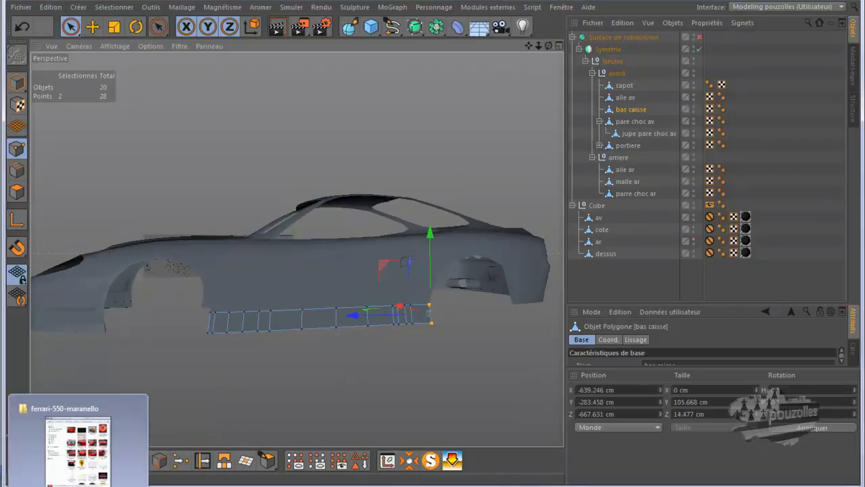
{"action": "mouse_move", "coordinate": [112, 485]}
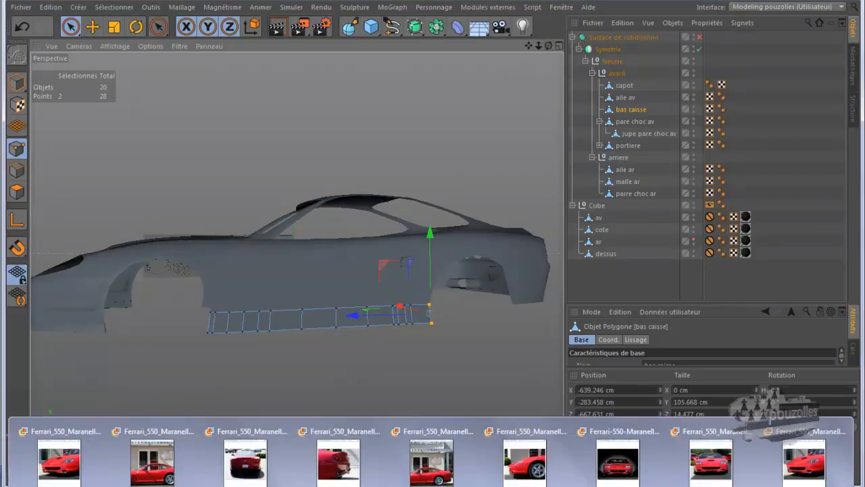
{"action": "left_click", "coordinate": [155, 467]}
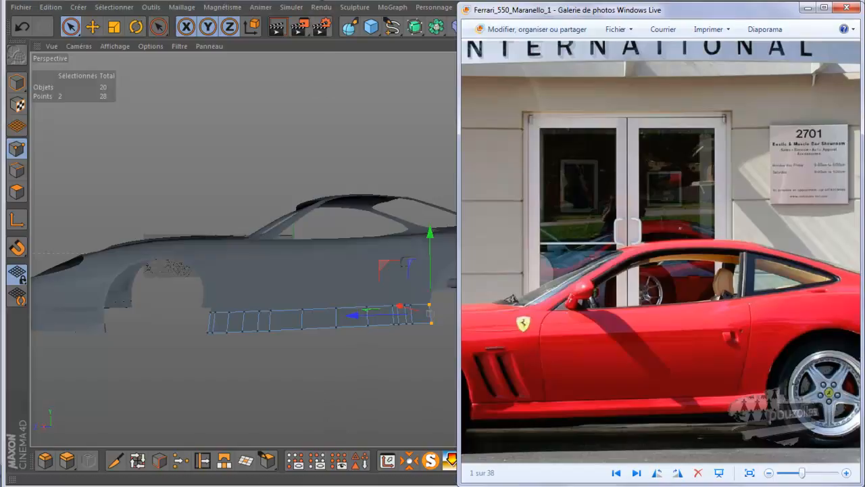
{"action": "left_click", "coordinate": [154, 485]}
{"action": "scroll", "coordinate": [179, 330], "scroll_direction": "up", "scroll_amount": 5}
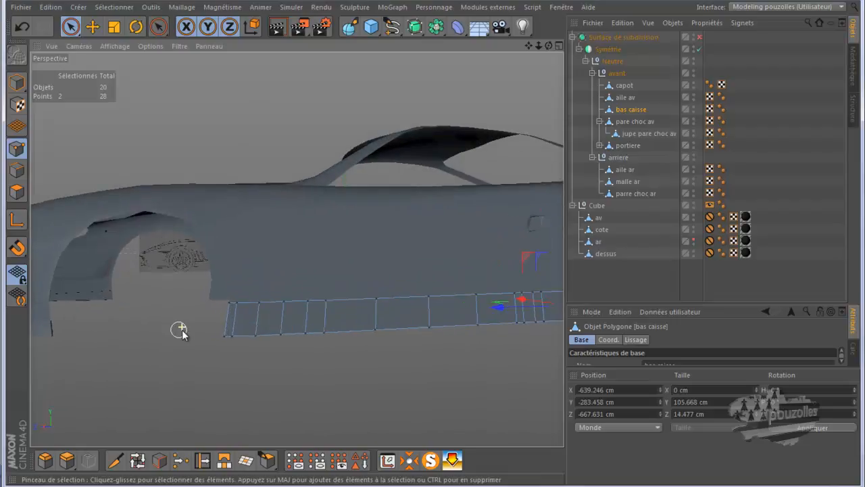
{"action": "scroll", "coordinate": [180, 329], "scroll_direction": "up", "scroll_amount": 2}
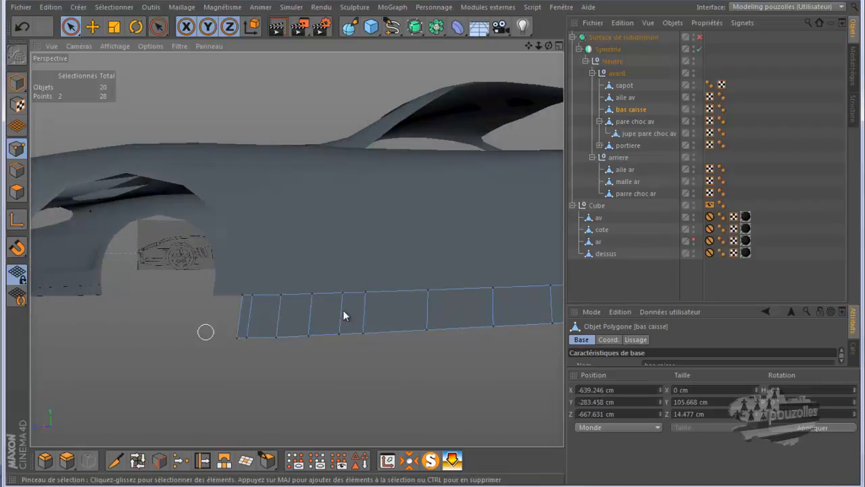
Step: Add aile av and pare choc av to the selection and examine their meshes around the front wheel arch
{"action": "left_click", "coordinate": [632, 100], "text": "ctrl"}
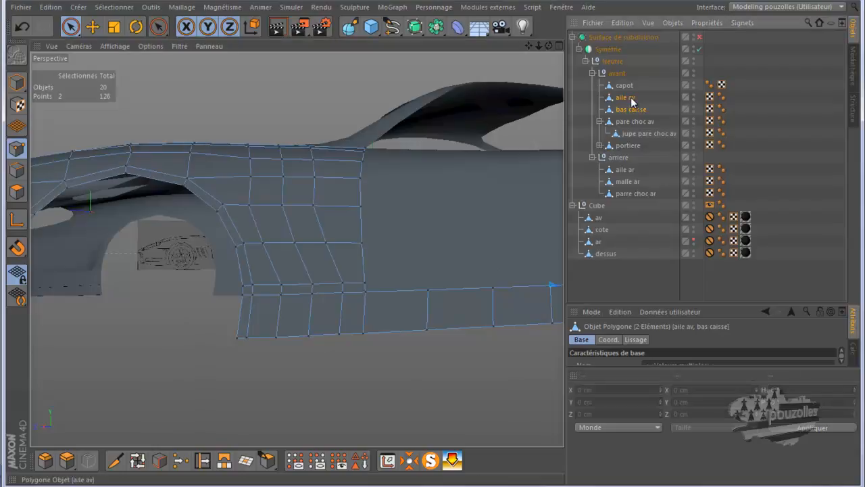
{"action": "left_click_drag", "start_coordinate": [548, 46], "coordinate": [479, 120]}
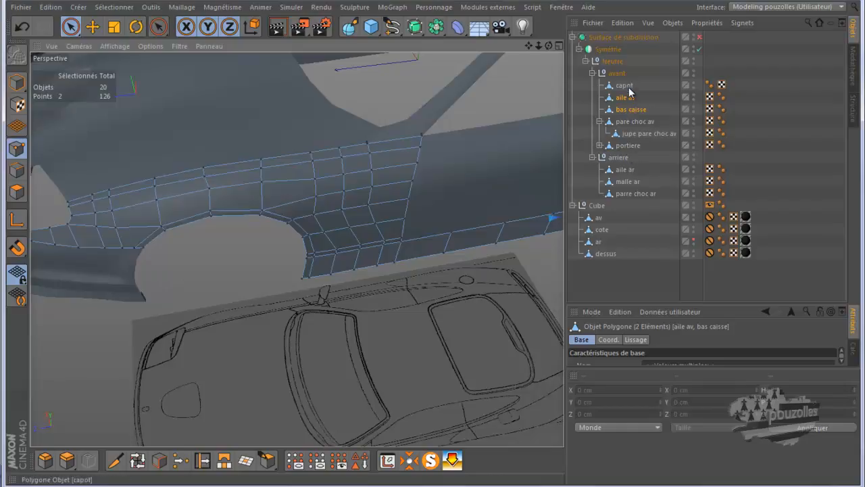
{"action": "left_click", "coordinate": [633, 122], "text": "ctrl"}
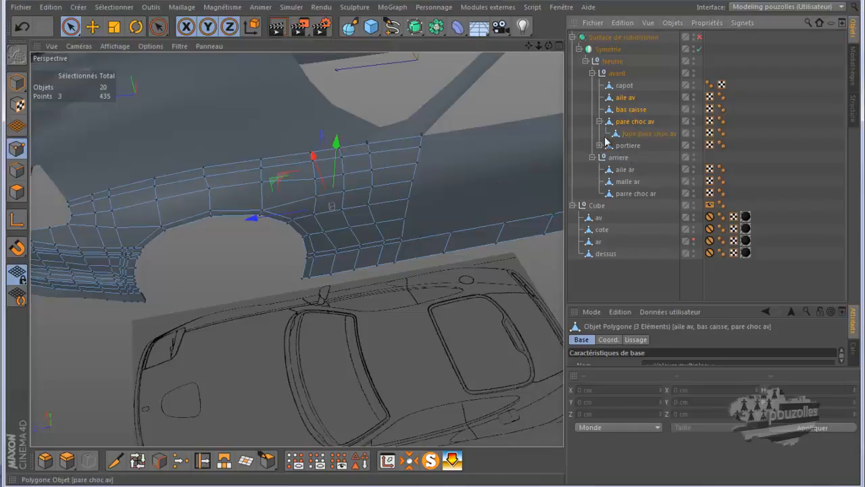
{"action": "scroll", "coordinate": [110, 275], "scroll_direction": "up", "scroll_amount": 5}
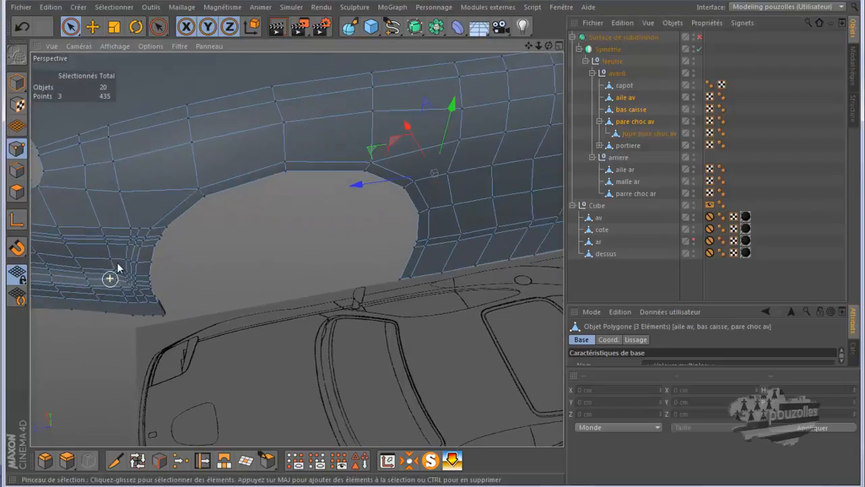
{"action": "scroll", "coordinate": [117, 267], "scroll_direction": "up", "scroll_amount": 6}
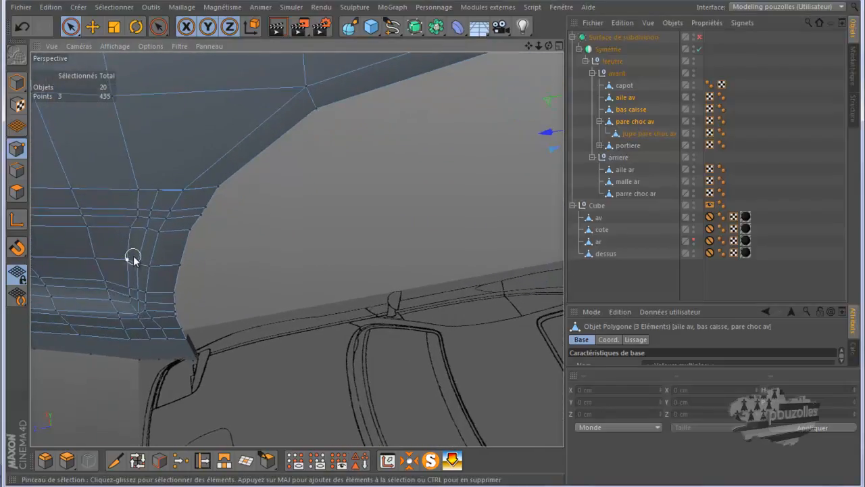
{"action": "scroll", "coordinate": [131, 257], "scroll_direction": "up", "scroll_amount": 2}
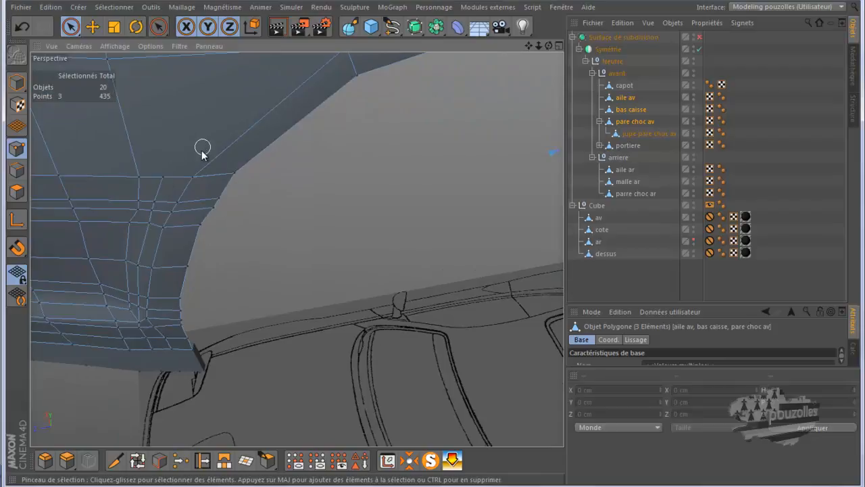
{"action": "scroll", "coordinate": [196, 281], "scroll_direction": "down", "scroll_amount": 7}
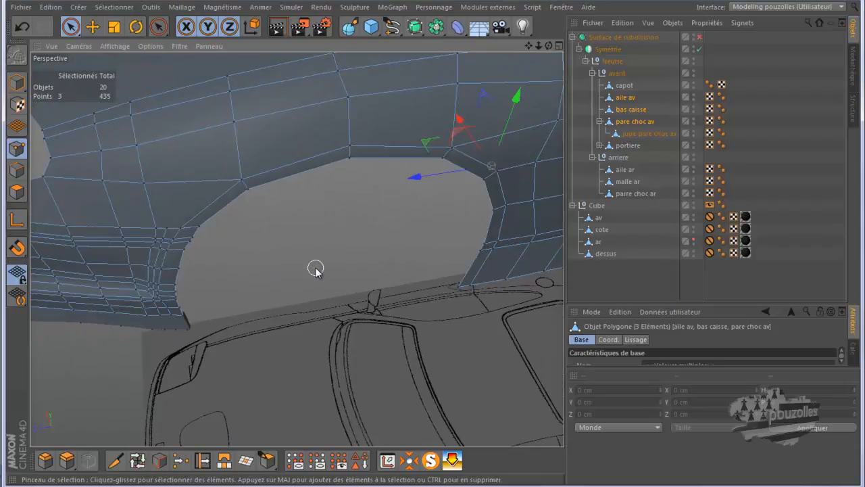
Step: Enable the Surface de subdivision and inspect the smoothed junction between the front wing and bumper at the wheel arch
{"action": "left_click", "coordinate": [699, 37]}
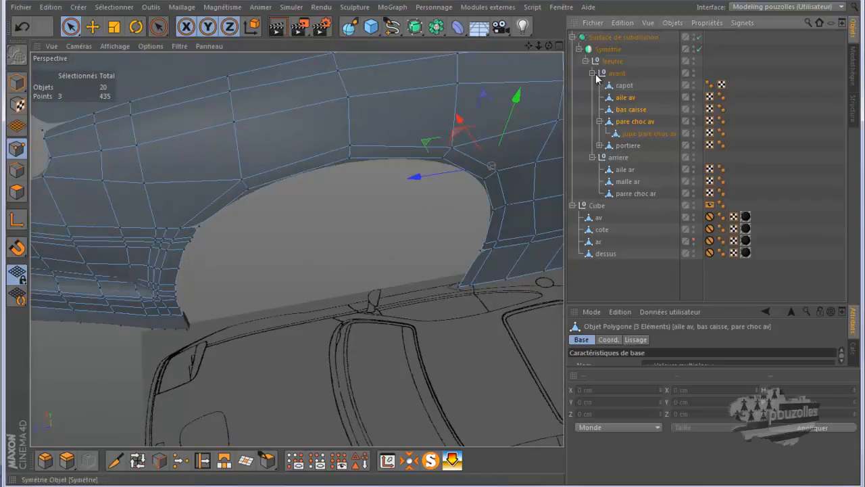
{"action": "scroll", "coordinate": [162, 250], "scroll_direction": "up", "scroll_amount": 5}
{"action": "scroll", "coordinate": [166, 253], "scroll_direction": "up", "scroll_amount": 6}
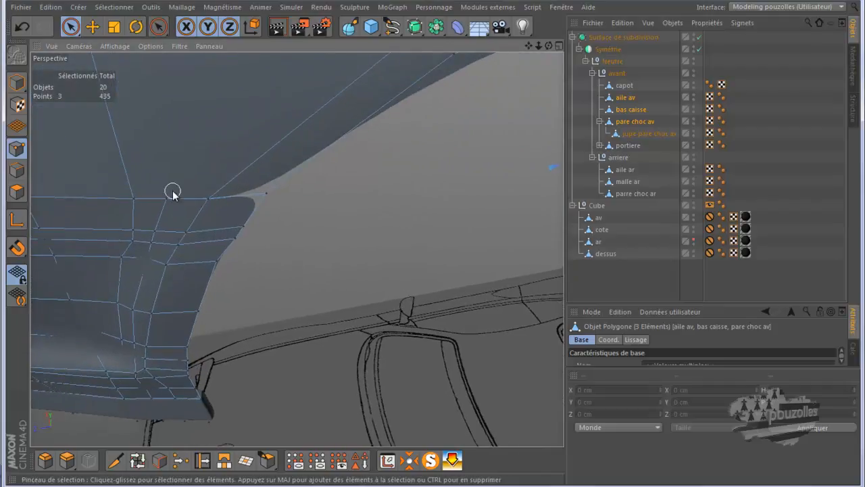
{"action": "scroll", "coordinate": [172, 200], "scroll_direction": "up", "scroll_amount": 4}
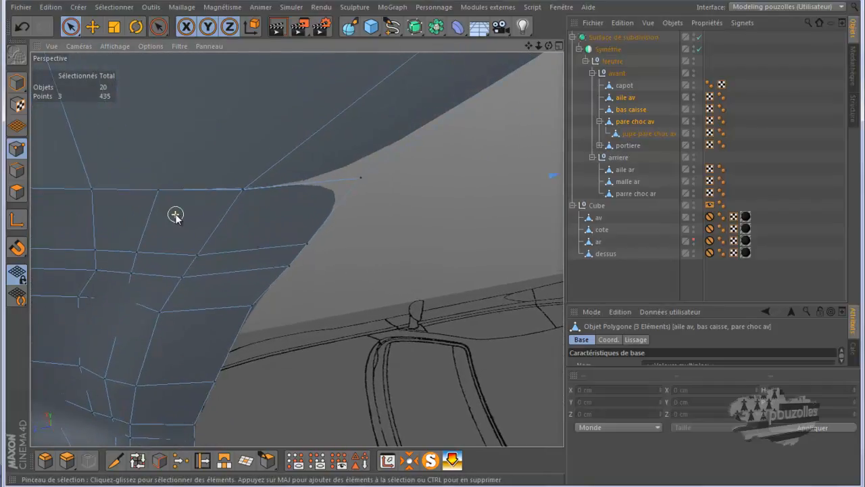
{"action": "left_click_drag", "start_coordinate": [548, 46], "coordinate": [434, 244]}
{"action": "scroll", "coordinate": [397, 137], "scroll_direction": "down", "scroll_amount": 5}
{"action": "right_click_drag", "start_coordinate": [236, 242], "coordinate": [121, 290], "text": "alt"}
{"action": "right_click_drag", "start_coordinate": [464, 390], "coordinate": [390, 353], "text": "alt"}
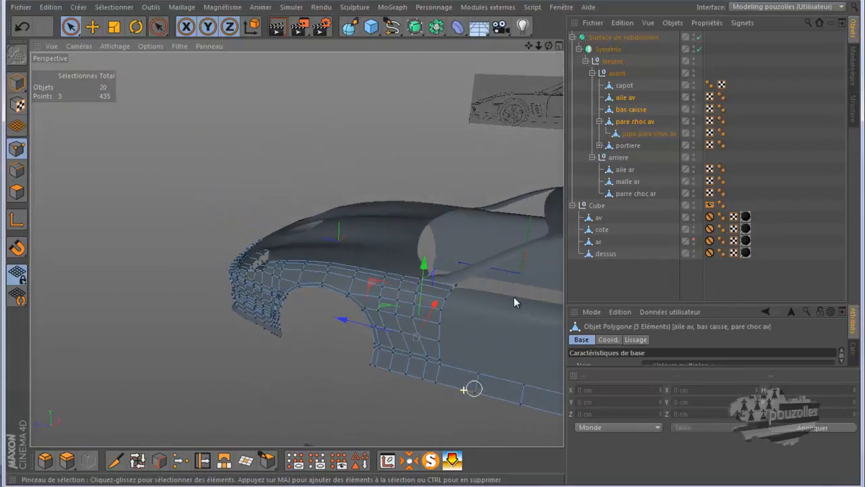
Step: Select only the bas caisse object and disable the Surface de subdivision to show the sill's unsmoothed mesh
{"action": "left_click", "coordinate": [642, 133]}
{"action": "middle_click_drag", "start_coordinate": [431, 243], "coordinate": [368, 201], "text": "alt"}
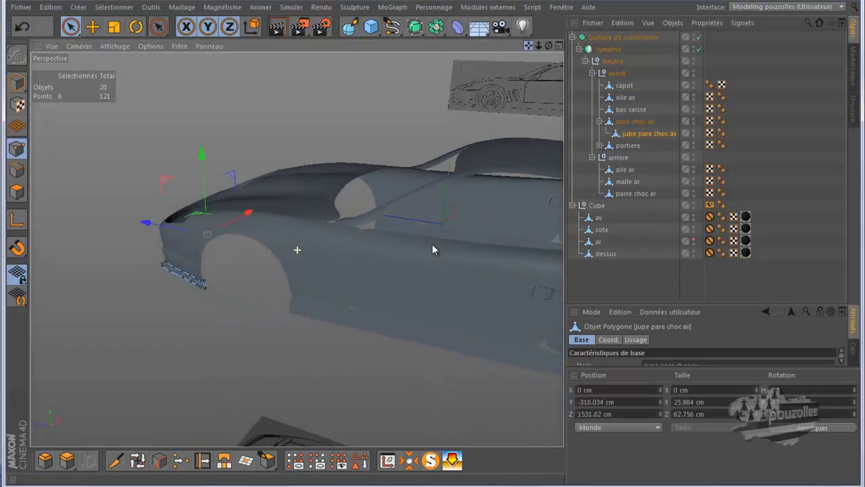
{"action": "left_click", "coordinate": [630, 109]}
{"action": "scroll", "coordinate": [383, 345], "scroll_direction": "up", "scroll_amount": 2}
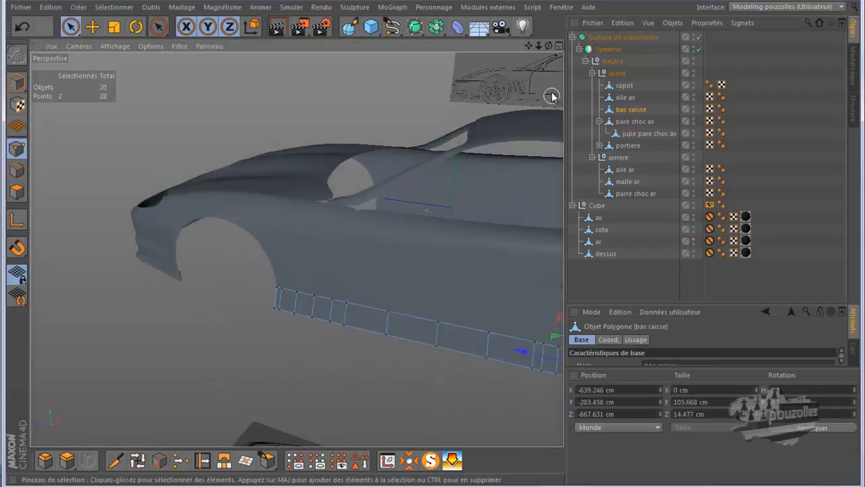
{"action": "left_click_drag", "start_coordinate": [550, 45], "coordinate": [432, 245]}
{"action": "scroll", "coordinate": [359, 365], "scroll_direction": "up", "scroll_amount": 4}
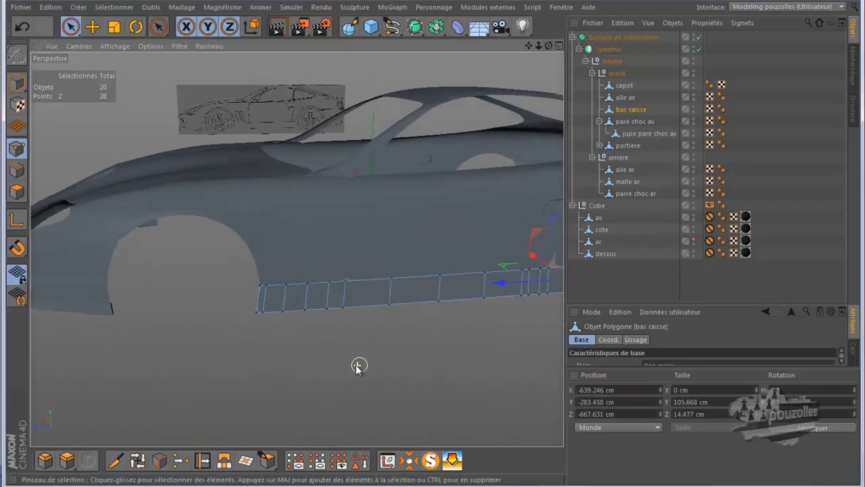
{"action": "left_click", "coordinate": [697, 37]}
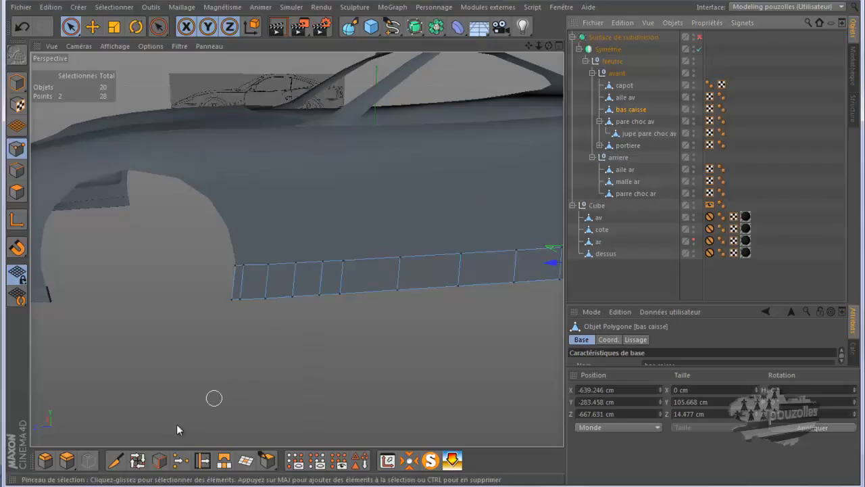
Step: Cut a lengthwise edge loop just below the sill's mid-height with the Knife in Boucle mode, and switch to edge mode
{"action": "left_click", "coordinate": [115, 460]}
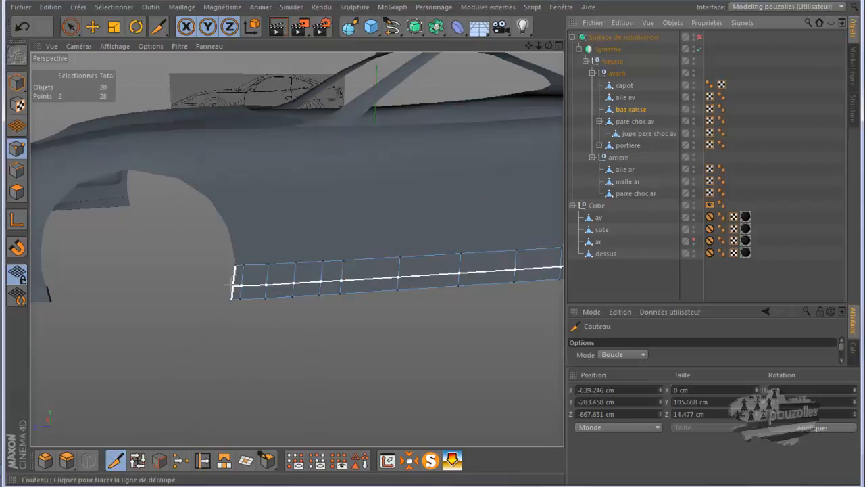
{"action": "left_click", "coordinate": [229, 286]}
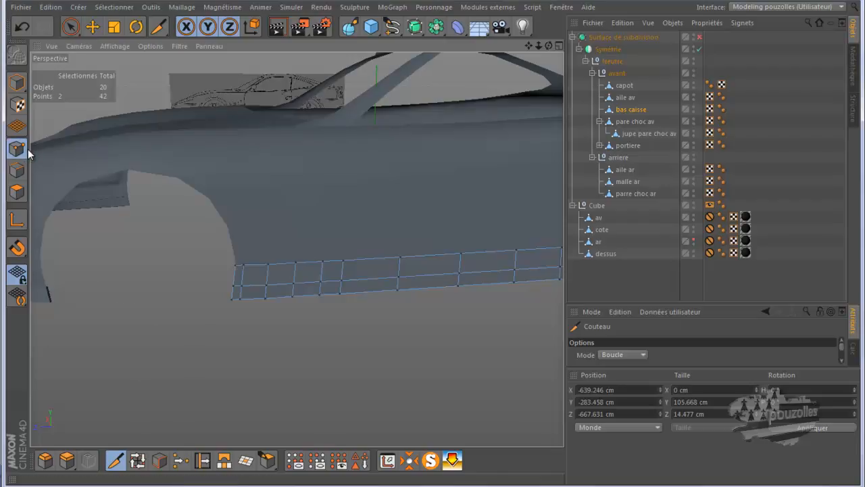
{"action": "left_click", "coordinate": [17, 170]}
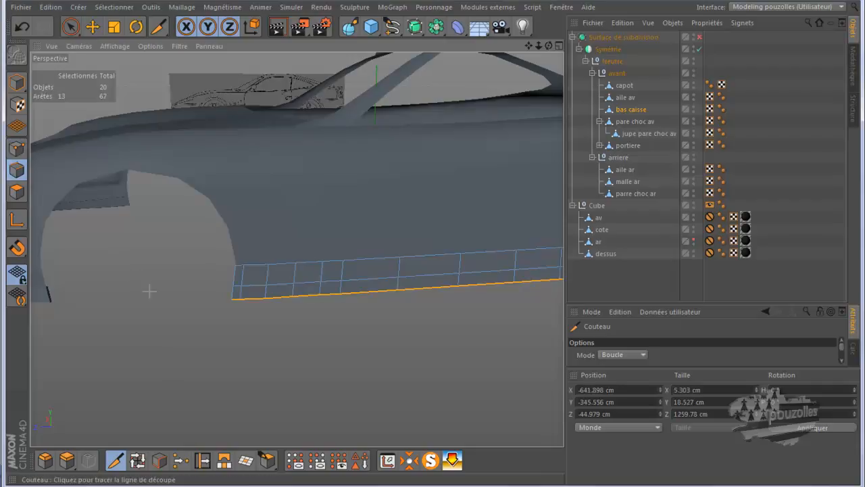
Step: Add the lower front vertical edge and the adjoining short lengthwise edge to the sill's bottom-edge selection
{"action": "left_click", "coordinate": [93, 28]}
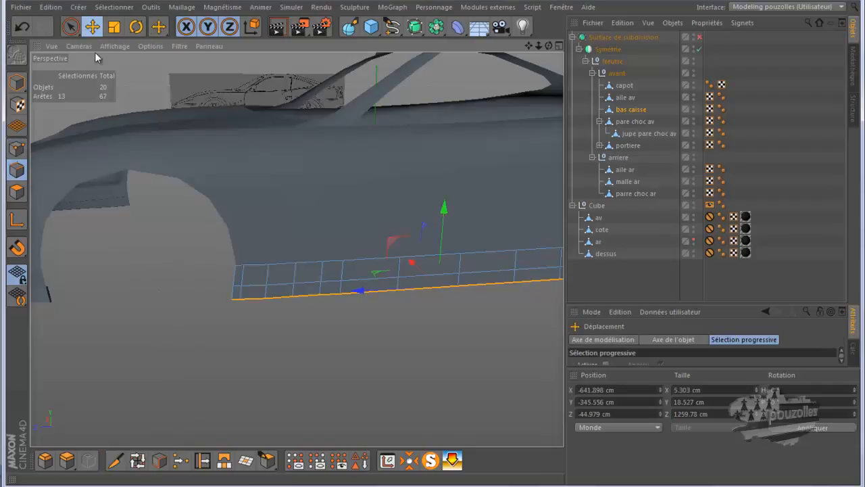
{"action": "left_click", "coordinate": [233, 294], "text": "shift"}
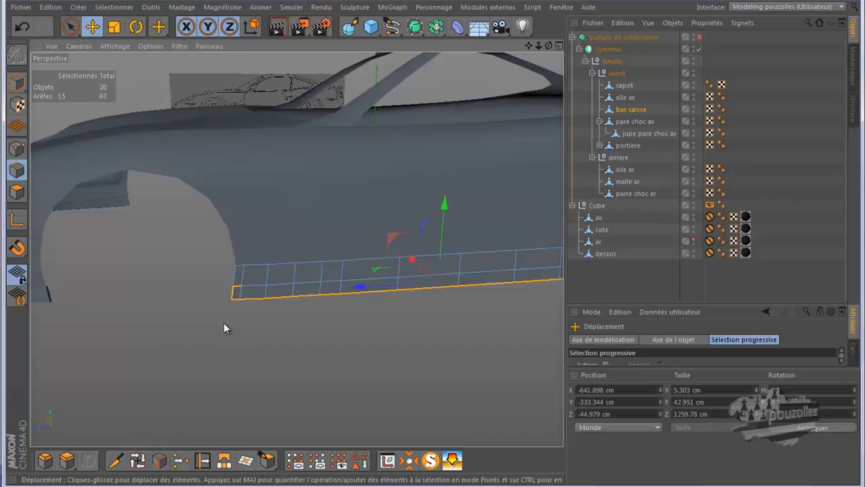
{"action": "mouse_move", "coordinate": [420, 244]}
{"action": "middle_mouse_down", "text": "alt"}
{"action": "mouse_move", "coordinate": [401, 246]}
{"action": "mouse_move", "coordinate": [418, 248]}
{"action": "middle_mouse_up", "text": "alt"}
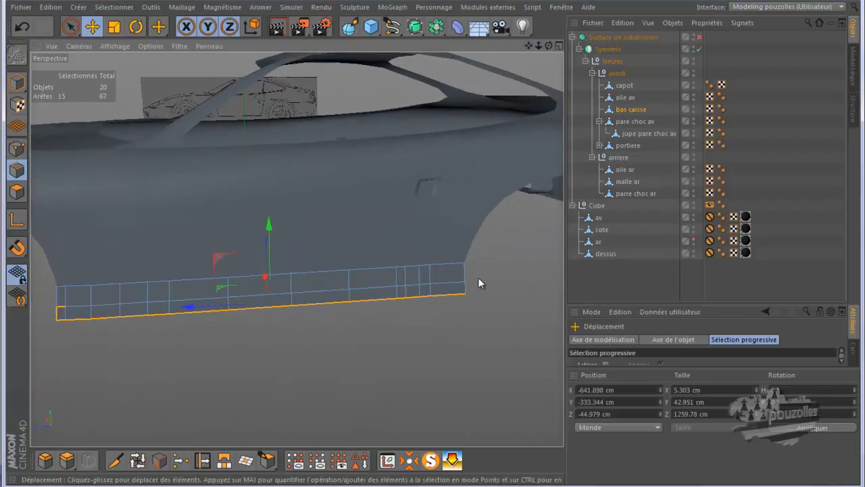
Step: Try moving the selected lower sill edges outward along X by about 18 cm, and undo the move
{"action": "left_click_drag", "start_coordinate": [548, 45], "coordinate": [370, 254]}
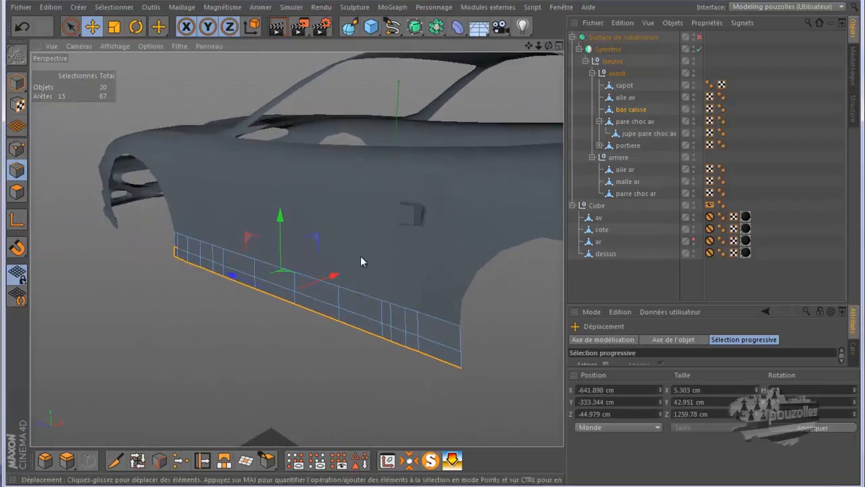
{"action": "left_click_drag", "start_coordinate": [337, 279], "coordinate": [335, 280]}
{"action": "left_click_drag", "start_coordinate": [548, 46], "coordinate": [399, 69]}
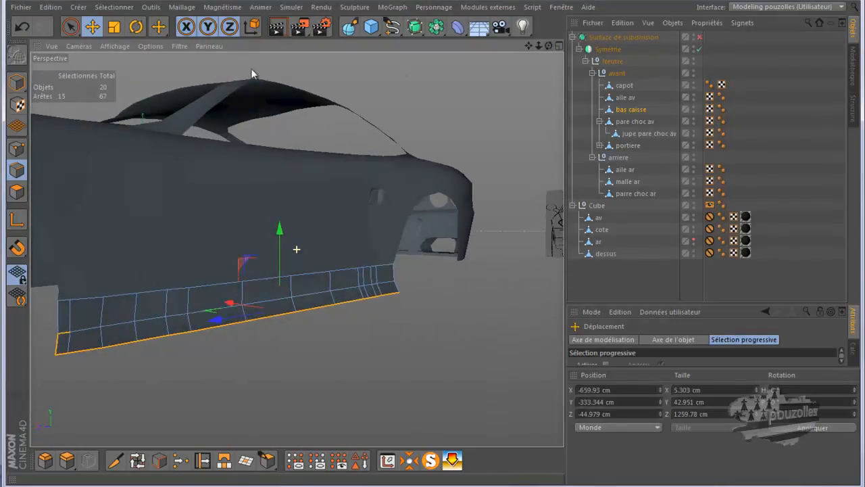
{"action": "left_click", "coordinate": [23, 27]}
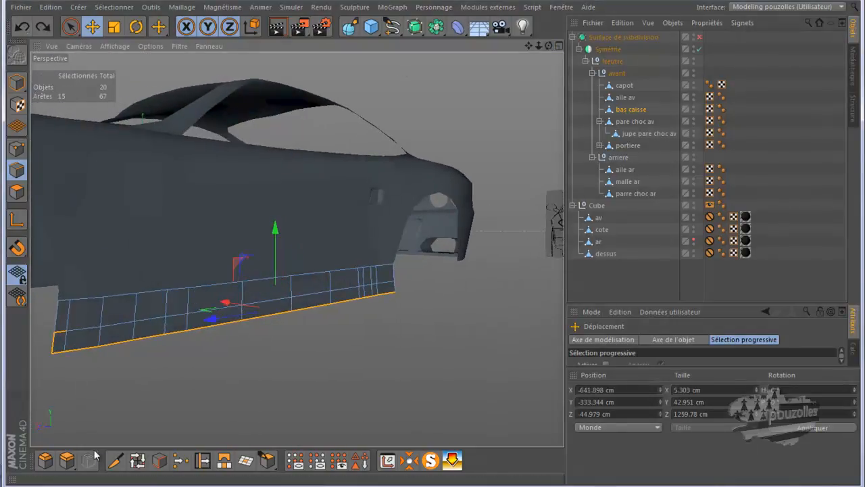
Step: With the Knife in Boucle mode, cut a lengthwise loop just above the existing one and a vertical loop beside the front vertical one
{"action": "left_click", "coordinate": [115, 460]}
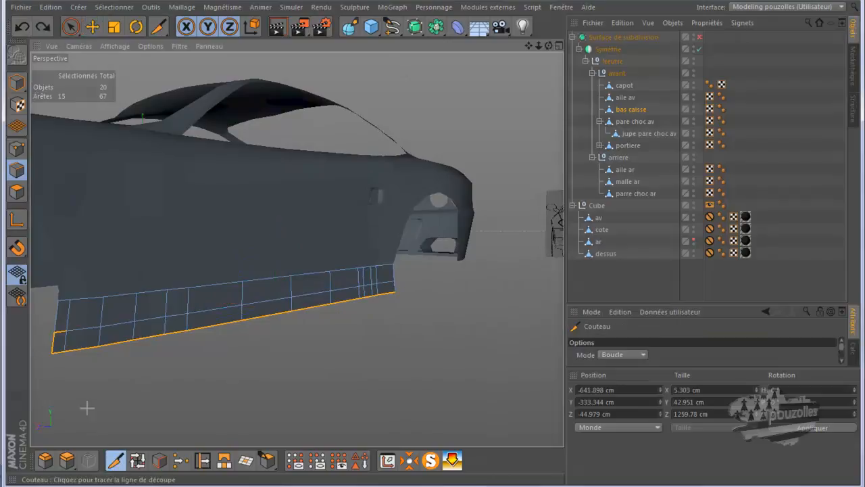
{"action": "left_click", "coordinate": [17, 148]}
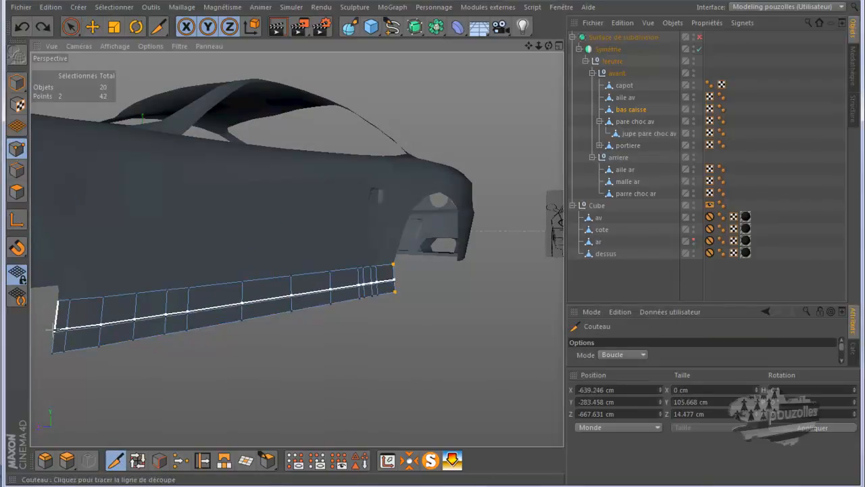
{"action": "left_click", "coordinate": [55, 329]}
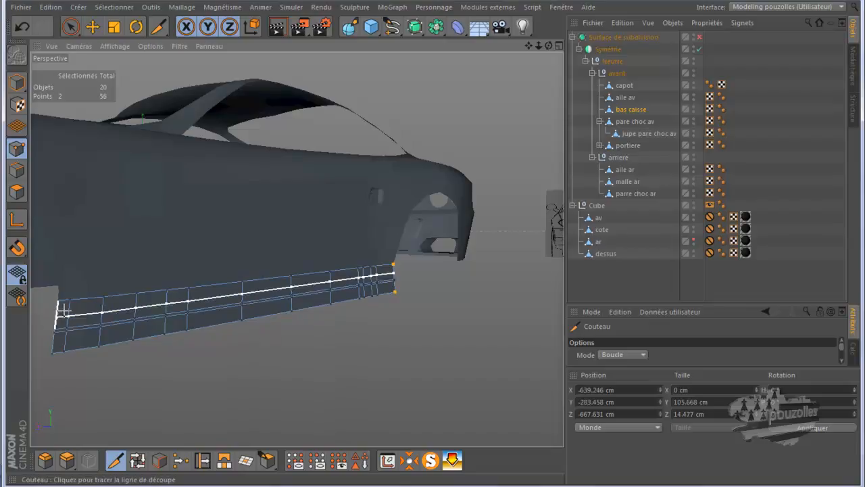
{"action": "left_click", "coordinate": [73, 296]}
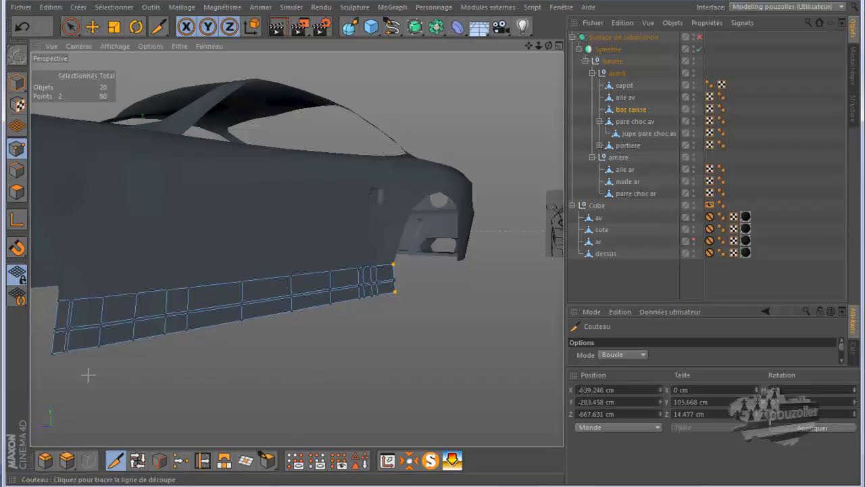
Step: Try moving the selected lower sill edges outward along X by about 10 cm in edge mode, and undo it
{"action": "left_click", "coordinate": [17, 171]}
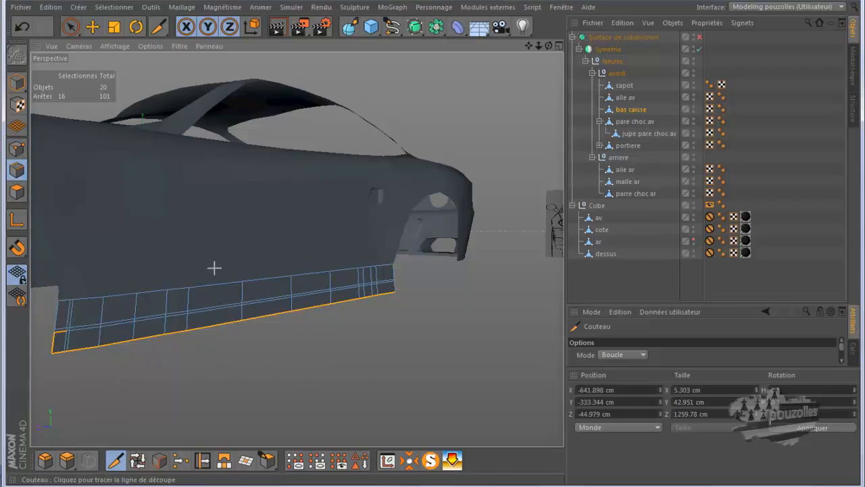
{"action": "left_click", "coordinate": [94, 27]}
{"action": "left_click_drag", "start_coordinate": [226, 302], "coordinate": [230, 308]}
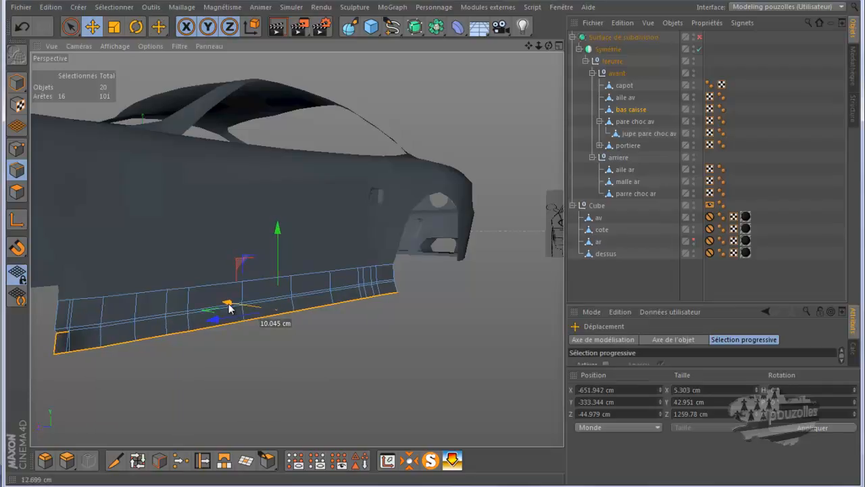
{"action": "left_click_drag", "start_coordinate": [229, 308], "coordinate": [229, 308]}
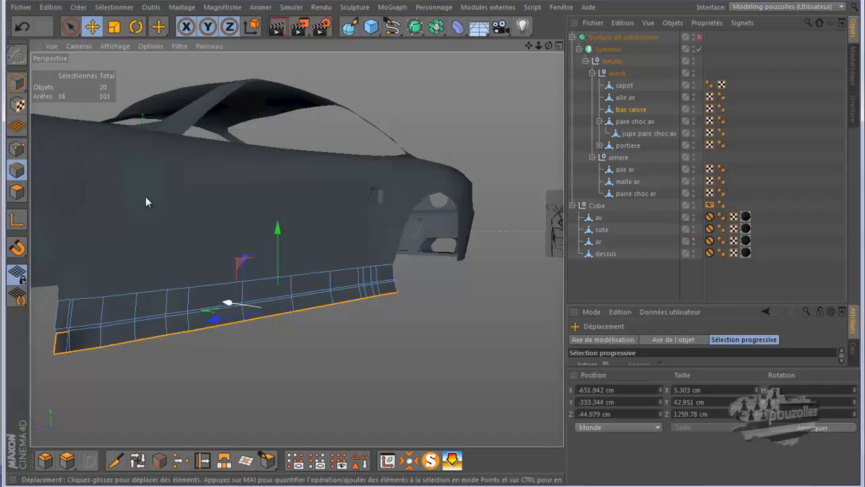
{"action": "left_click", "coordinate": [25, 29]}
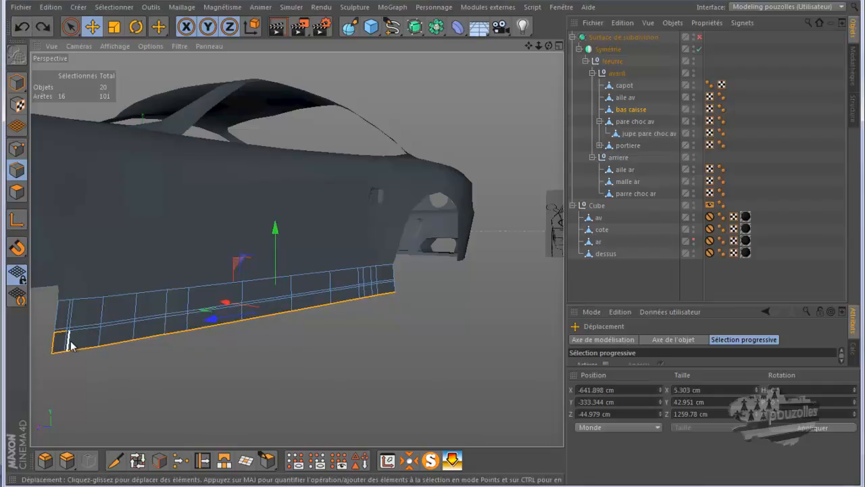
Step: Add the short vertical edges of the sill's lower band to the selection with the Pinceau de sélection
{"action": "left_click_drag", "start_coordinate": [71, 33], "coordinate": [101, 38]}
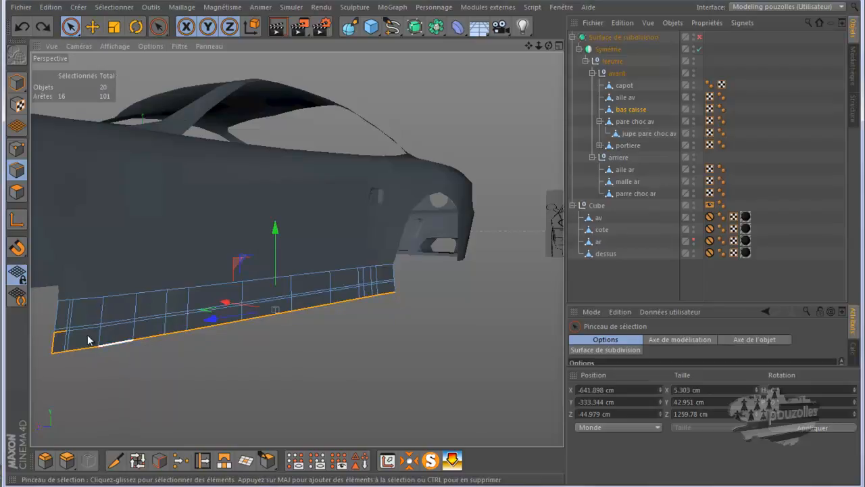
{"action": "left_click_drag", "start_coordinate": [66, 343], "coordinate": [352, 304], "text": "shift"}
{"action": "left_click_drag", "start_coordinate": [401, 289], "coordinate": [401, 289], "text": "shift"}
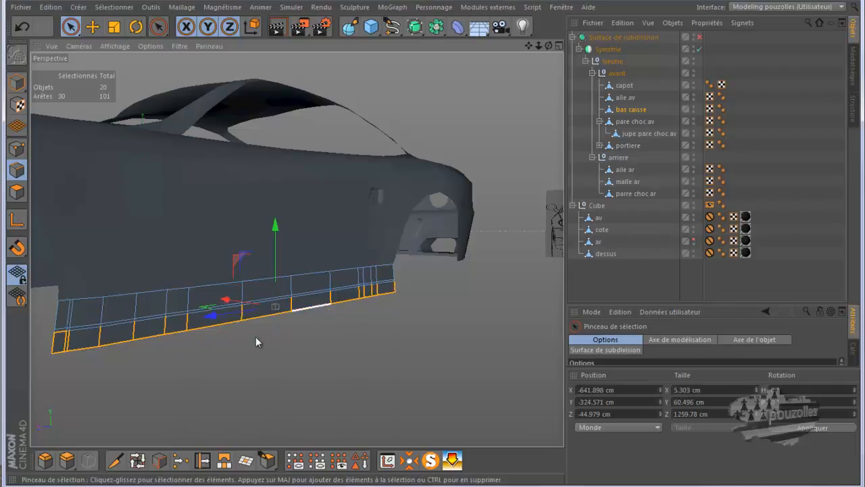
Step: Add the lengthwise edges along the top of the sill's lower band to the selection, from front to rear
{"action": "scroll", "coordinate": [67, 344], "scroll_direction": "up", "scroll_amount": 4}
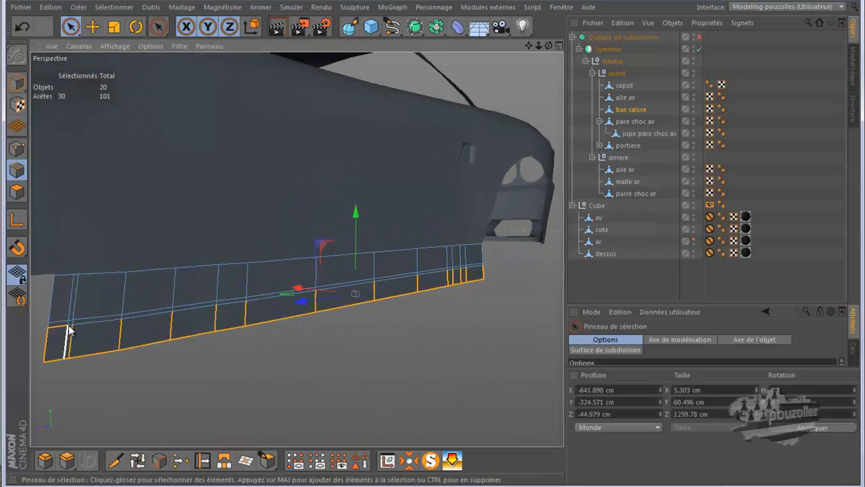
{"action": "left_click", "coordinate": [69, 329], "text": "shift"}
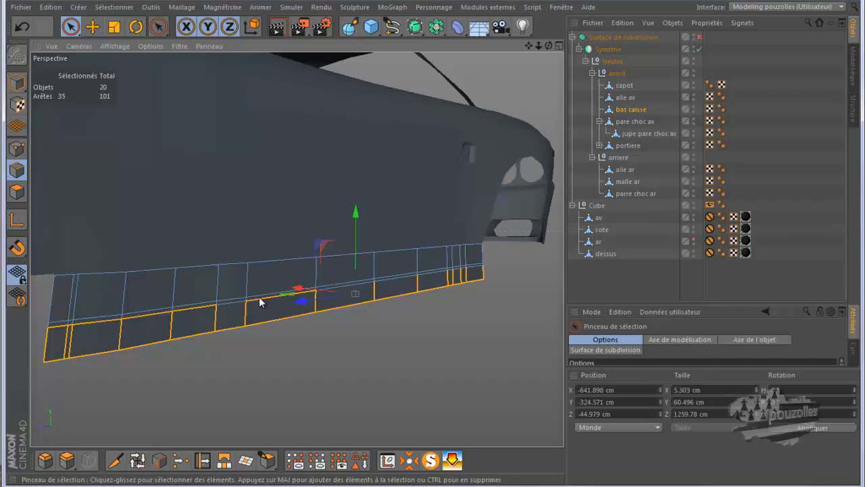
{"action": "left_click", "coordinate": [354, 285], "text": "shift"}
{"action": "left_click_drag", "start_coordinate": [401, 282], "coordinate": [437, 277], "text": "shift"}
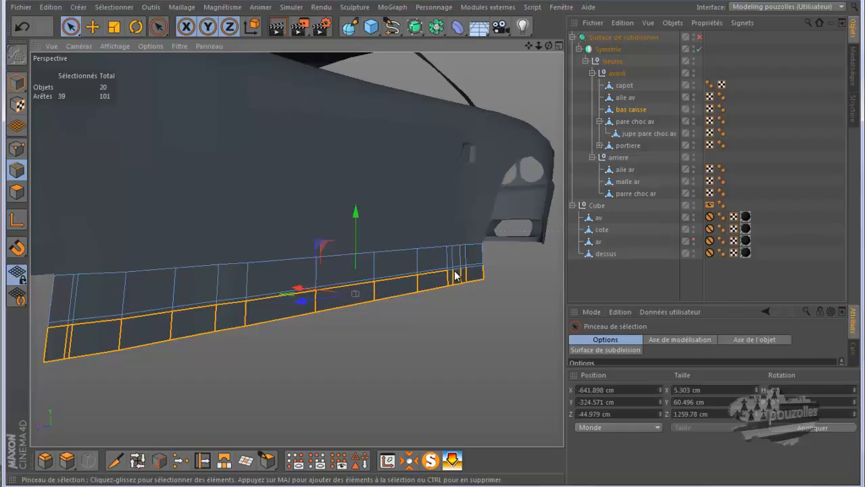
{"action": "left_click", "coordinate": [481, 271], "text": "shift"}
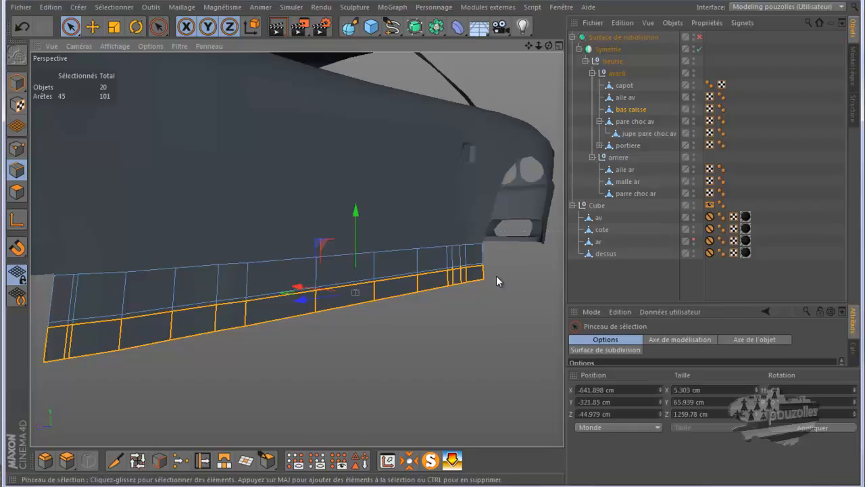
Step: Remove the stray edges above the lower band at the sill's rear end from the selection
{"action": "scroll", "coordinate": [494, 276], "scroll_direction": "up", "scroll_amount": 4}
{"action": "scroll", "coordinate": [492, 276], "scroll_direction": "up", "scroll_amount": 5}
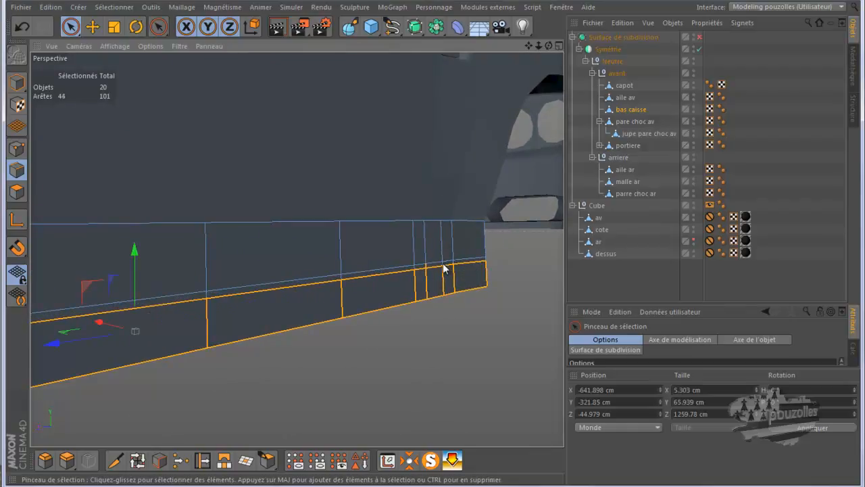
{"action": "left_click_drag", "start_coordinate": [462, 242], "coordinate": [525, 306], "text": "alt"}
{"action": "scroll", "coordinate": [525, 305], "scroll_direction": "down", "scroll_amount": 6}
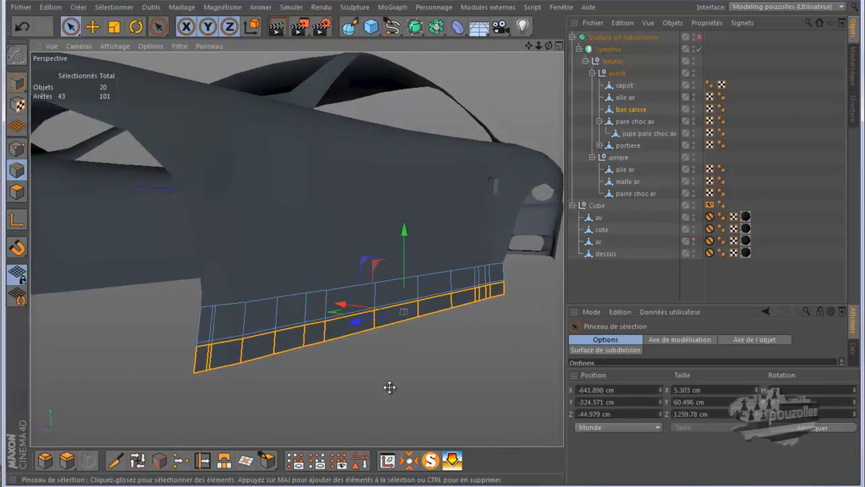
Step: Add the short upper-loop edge at the sill's front end to the selection, and deselect the stray upper front vertical edge
{"action": "middle_click_drag", "start_coordinate": [412, 383], "coordinate": [392, 385]}
{"action": "left_click", "coordinate": [70, 28]}
{"action": "left_click", "coordinate": [68, 25]}
{"action": "mouse_move", "coordinate": [305, 372]}
{"action": "middle_mouse_down"}
{"action": "mouse_move", "coordinate": [455, 386]}
{"action": "mouse_move", "coordinate": [319, 390]}
{"action": "mouse_move", "coordinate": [329, 352]}
{"action": "mouse_move", "coordinate": [321, 383]}
{"action": "middle_mouse_up"}
{"action": "scroll", "coordinate": [142, 346], "scroll_direction": "up", "scroll_amount": 5}
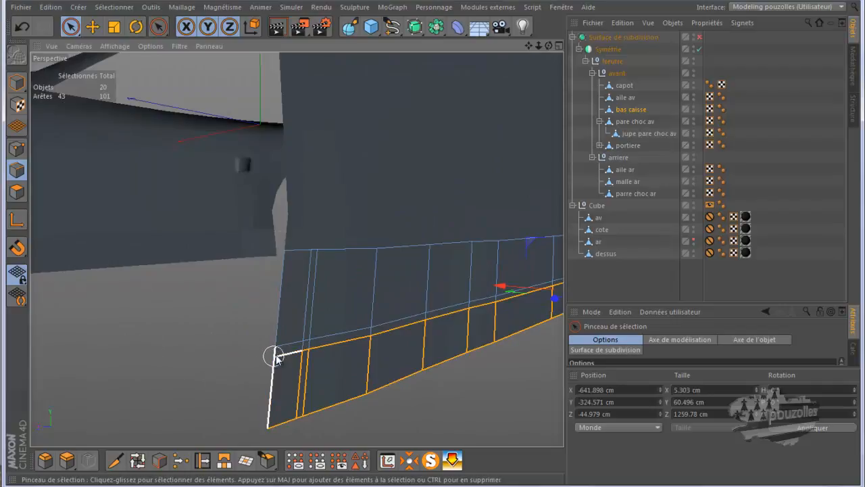
{"action": "left_click", "coordinate": [275, 356], "text": "shift"}
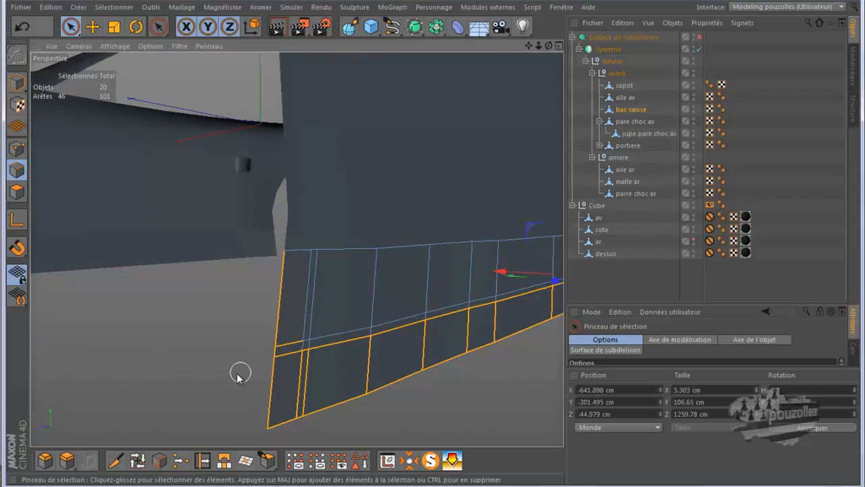
{"action": "left_click", "coordinate": [282, 317], "text": "ctrl"}
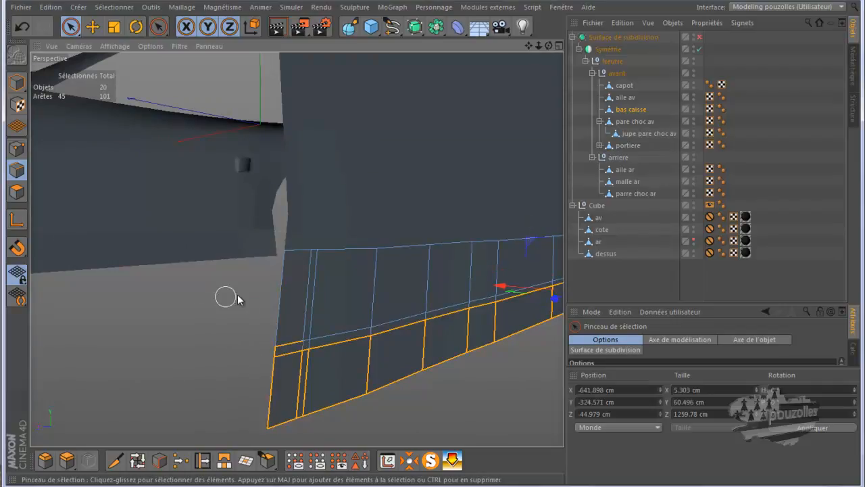
Step: Add the short edge between the front vertical loops and move the selected lower band outward to about X -647.37 cm
{"action": "key", "text": "e"}
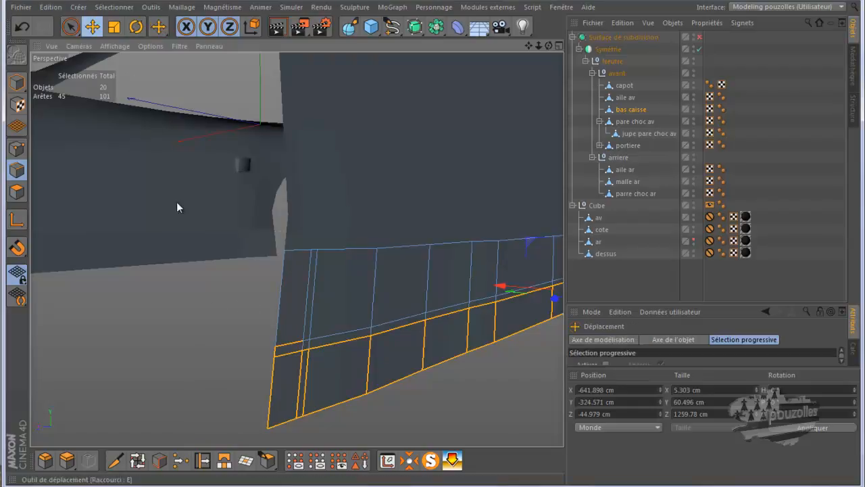
{"action": "left_click", "coordinate": [303, 347], "text": "shift"}
{"action": "left_click_drag", "start_coordinate": [150, 337], "coordinate": [131, 327], "text": "alt"}
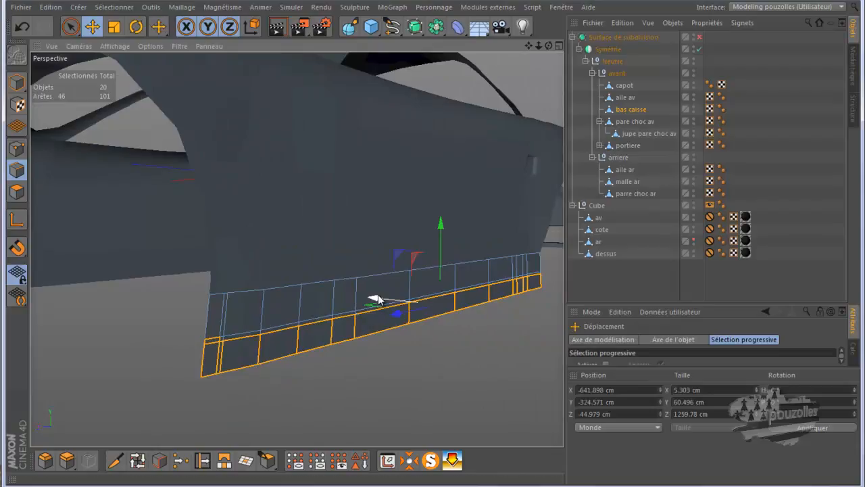
{"action": "left_click_drag", "start_coordinate": [377, 296], "coordinate": [380, 306]}
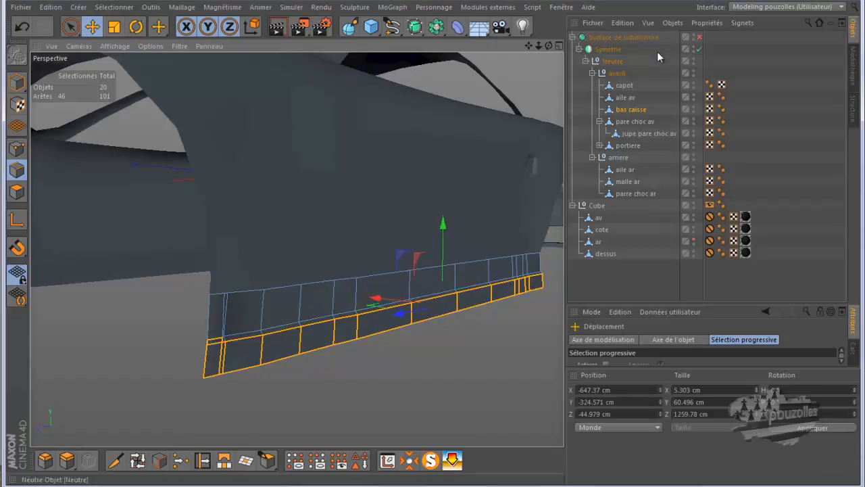
Step: Enable the Surface de subdivision, render the view to check the sill's fold, and disable the subdivision
{"action": "left_click", "coordinate": [700, 37]}
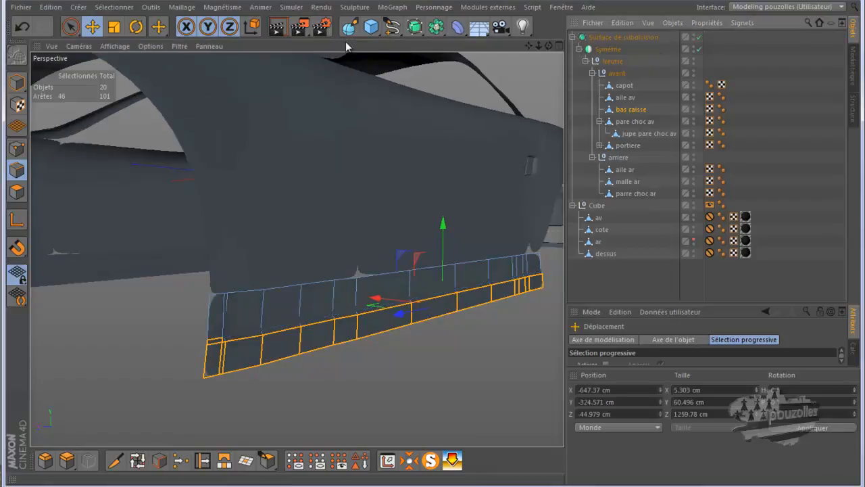
{"action": "left_click", "coordinate": [277, 29]}
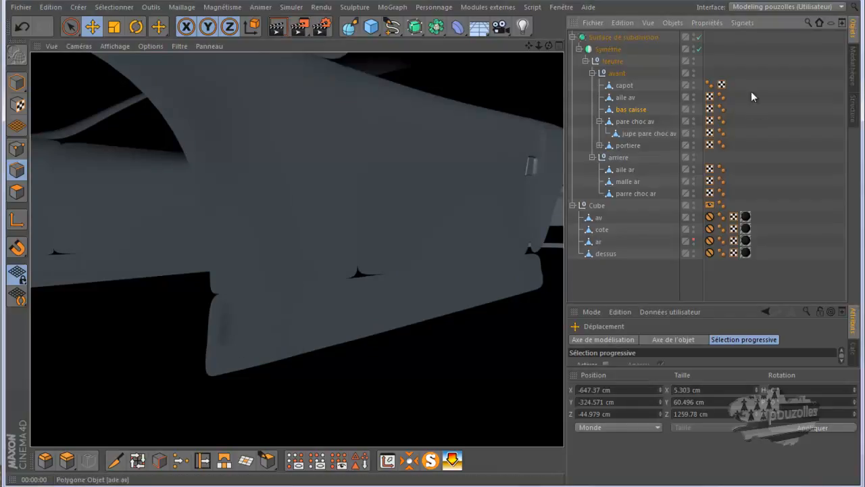
{"action": "left_click", "coordinate": [699, 37]}
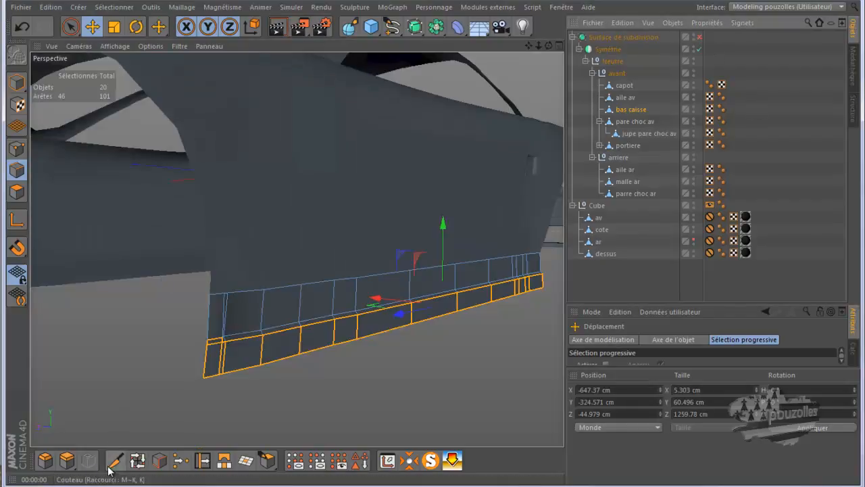
Step: Switch to point mode and cut another lengthwise loop on the sill just above the close pair with the Knife in Boucle mode
{"action": "left_click", "coordinate": [113, 460]}
{"action": "scroll", "coordinate": [405, 359], "scroll_direction": "up", "scroll_amount": 2}
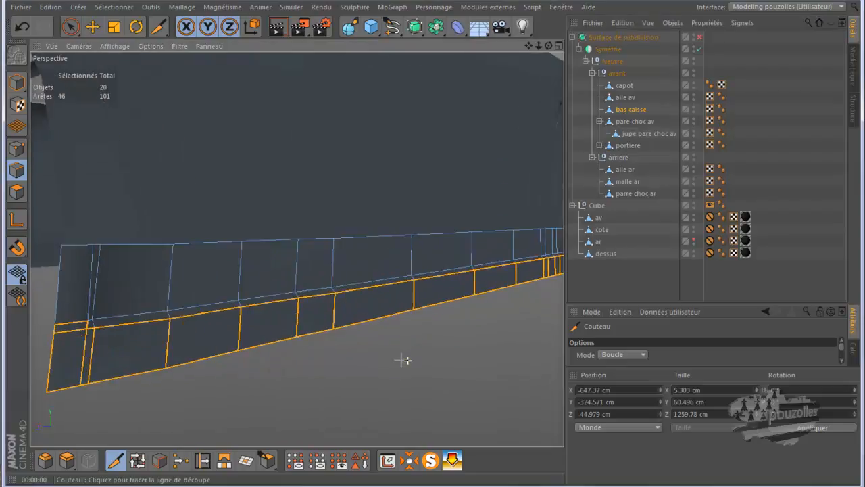
{"action": "scroll", "coordinate": [404, 342], "scroll_direction": "down", "scroll_amount": 1}
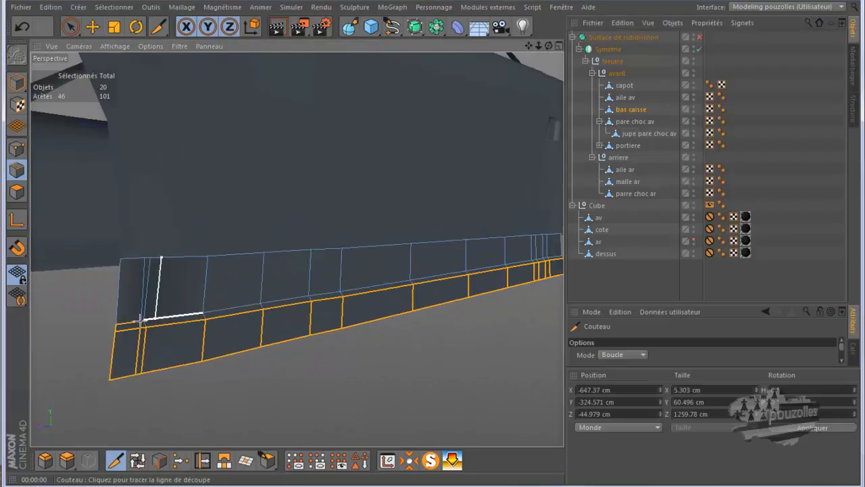
{"action": "left_click", "coordinate": [18, 148]}
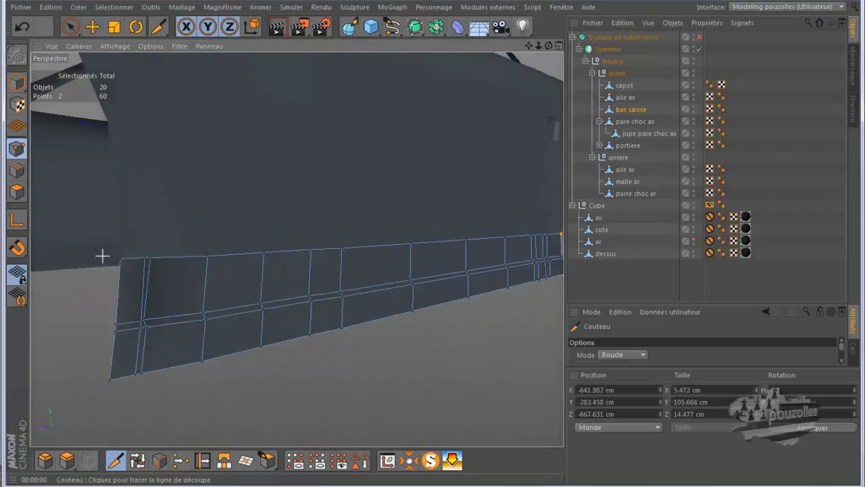
{"action": "left_click", "coordinate": [115, 320]}
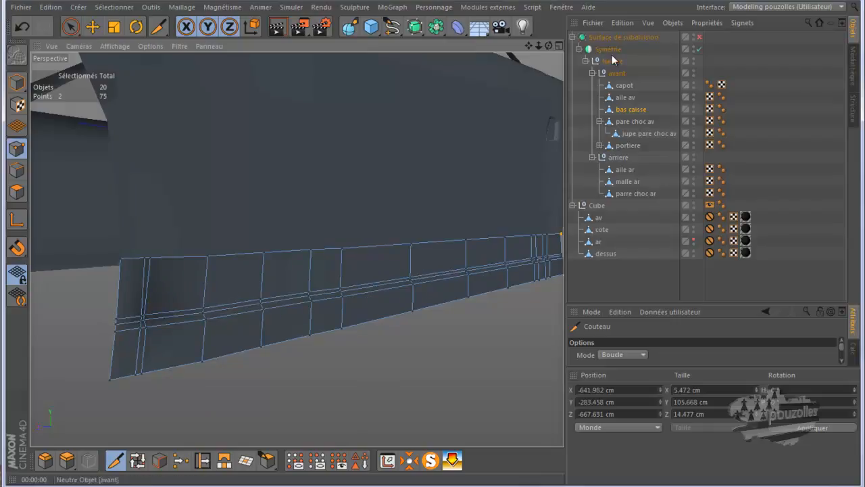
Step: Enable the Surface de subdivision, test a vertical loop between the sill's close front verticals in a render, and undo that cut
{"action": "left_click", "coordinate": [699, 38]}
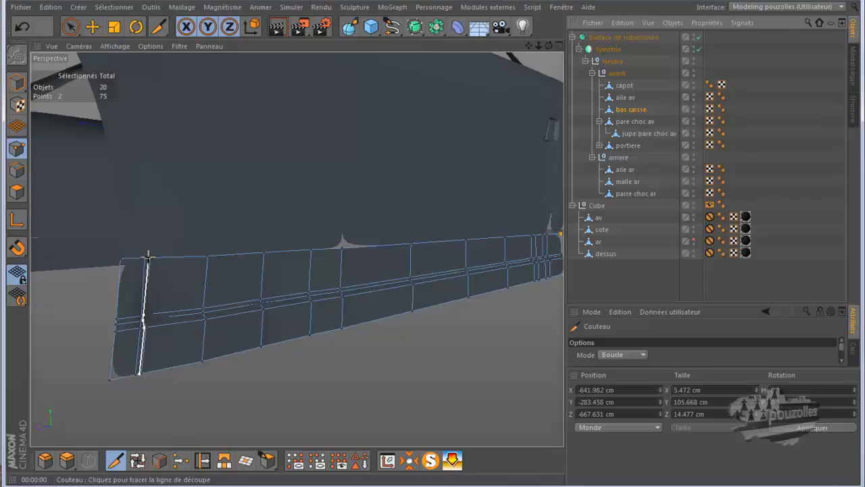
{"action": "left_click", "coordinate": [148, 255]}
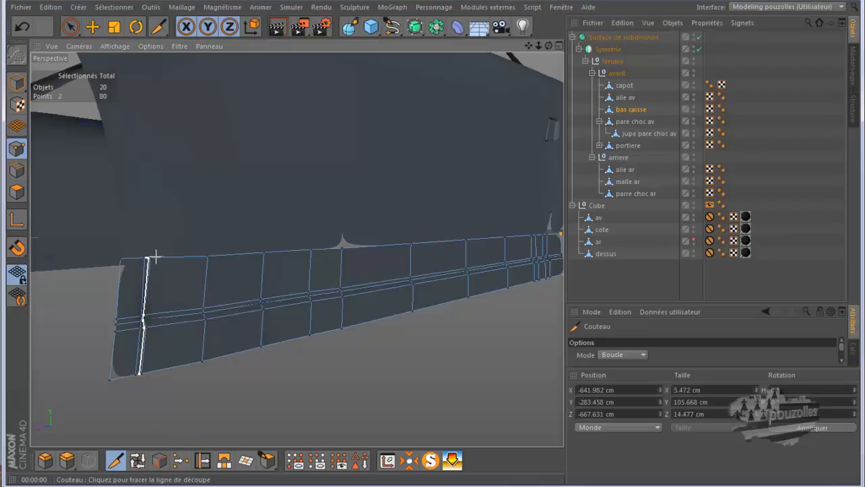
{"action": "left_click", "coordinate": [277, 27]}
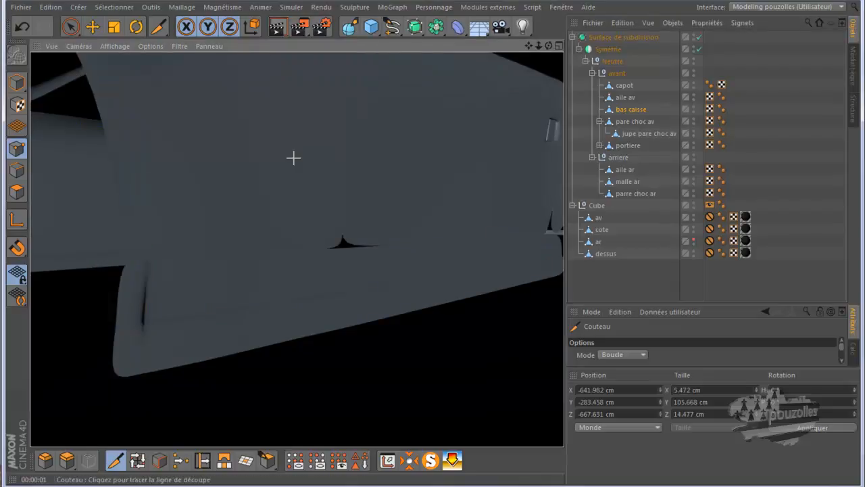
{"action": "key", "text": "ctrl+z"}
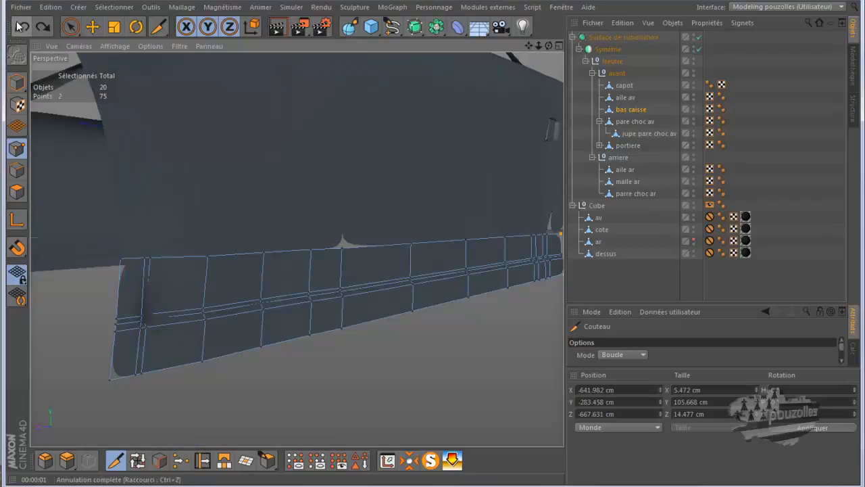
Step: Cut a vertical loop just behind the close pair at the sill's front end with the Knife, and render the view
{"action": "left_click", "coordinate": [153, 254]}
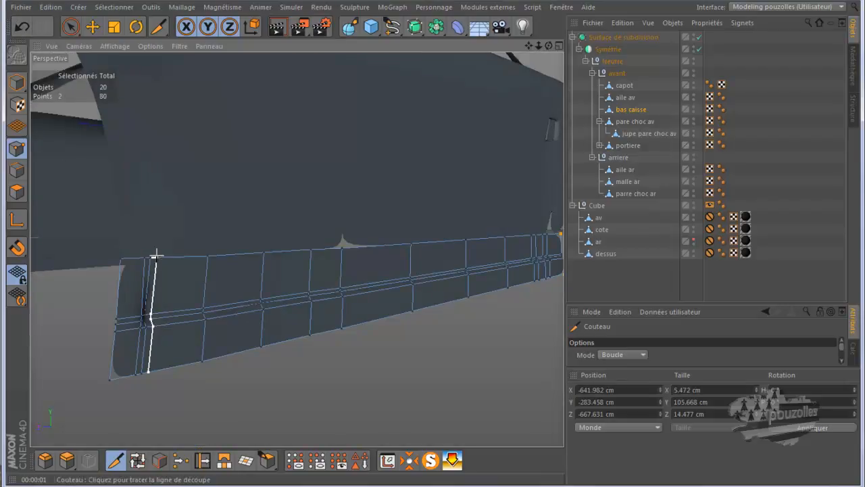
{"action": "left_click", "coordinate": [70, 27]}
{"action": "left_click", "coordinate": [277, 27]}
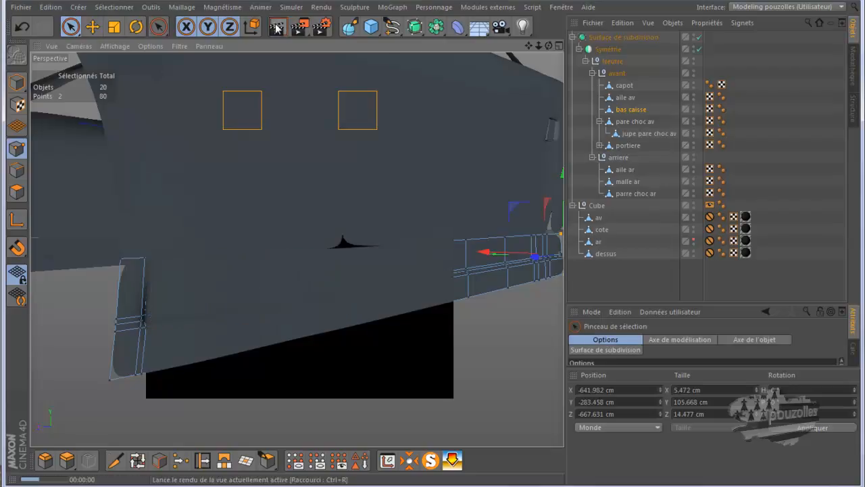
Step: Slide the rear front-end loop points rearward along the sill's upper lengthwise edges with Glissement, and check the fold in a render
{"action": "scroll", "coordinate": [290, 330], "scroll_direction": "down", "scroll_amount": 3}
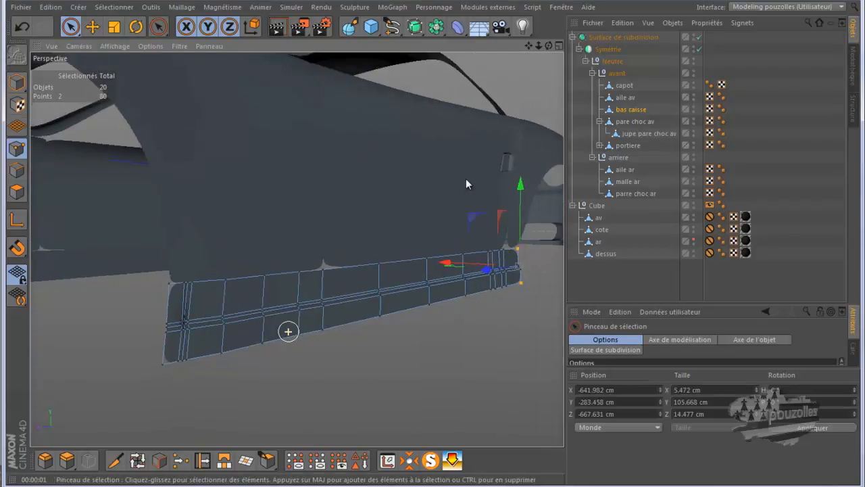
{"action": "left_click_drag", "start_coordinate": [548, 45], "coordinate": [430, 245]}
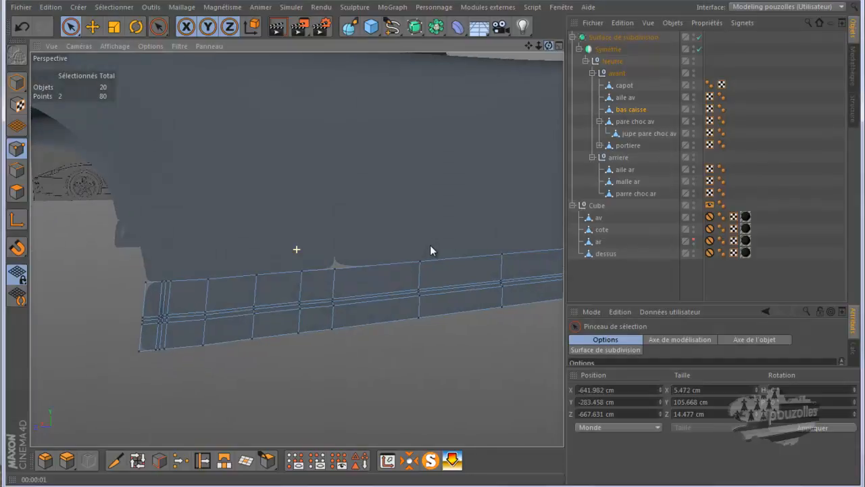
{"action": "scroll", "coordinate": [155, 335], "scroll_direction": "up", "scroll_amount": 6}
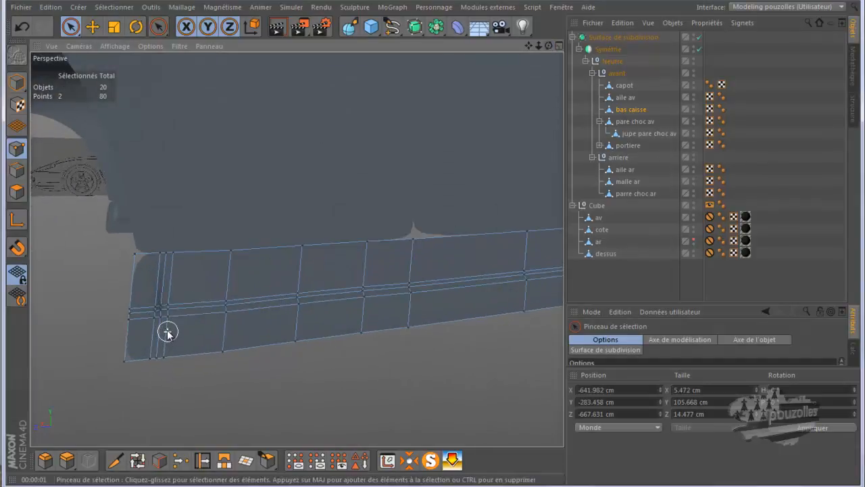
{"action": "scroll", "coordinate": [165, 330], "scroll_direction": "up", "scroll_amount": 6}
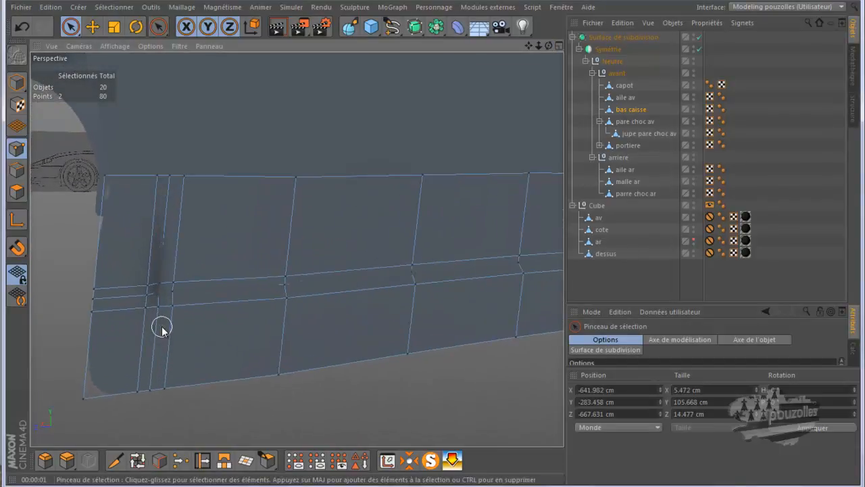
{"action": "left_click", "coordinate": [201, 459]}
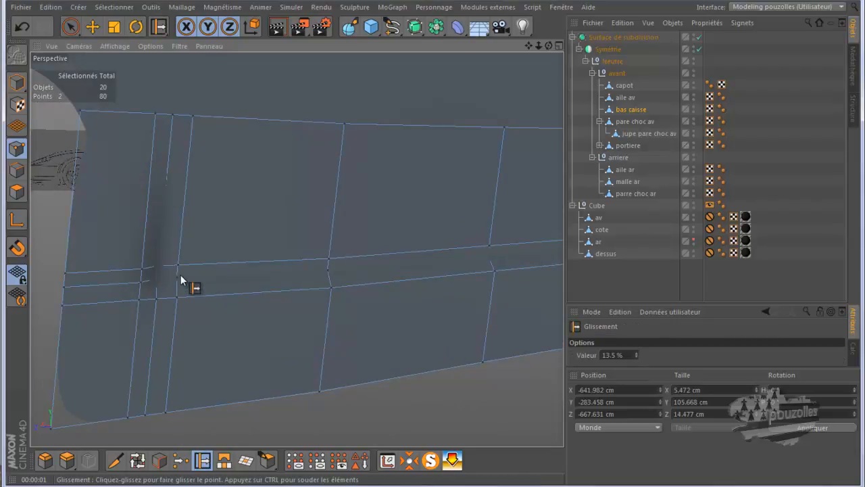
{"action": "left_click_drag", "start_coordinate": [206, 264], "coordinate": [179, 284]}
{"action": "left_click_drag", "start_coordinate": [188, 277], "coordinate": [158, 279]}
{"action": "left_click_drag", "start_coordinate": [196, 284], "coordinate": [212, 381], "text": "alt"}
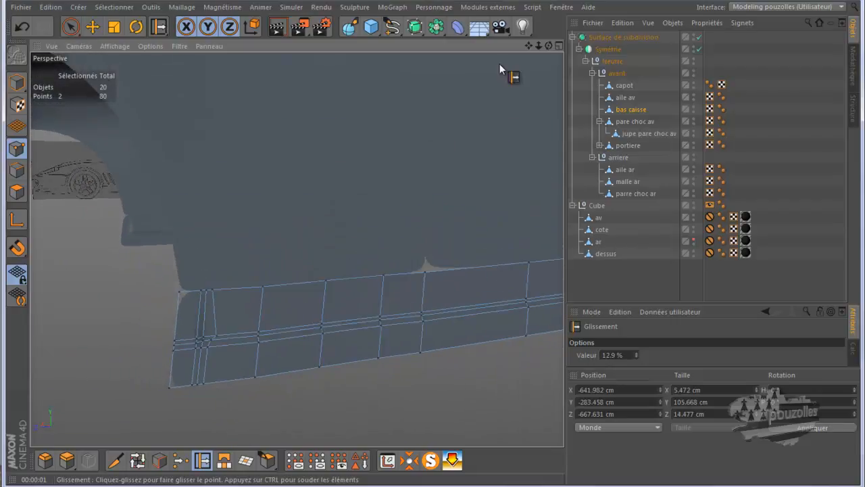
{"action": "left_click", "coordinate": [278, 27]}
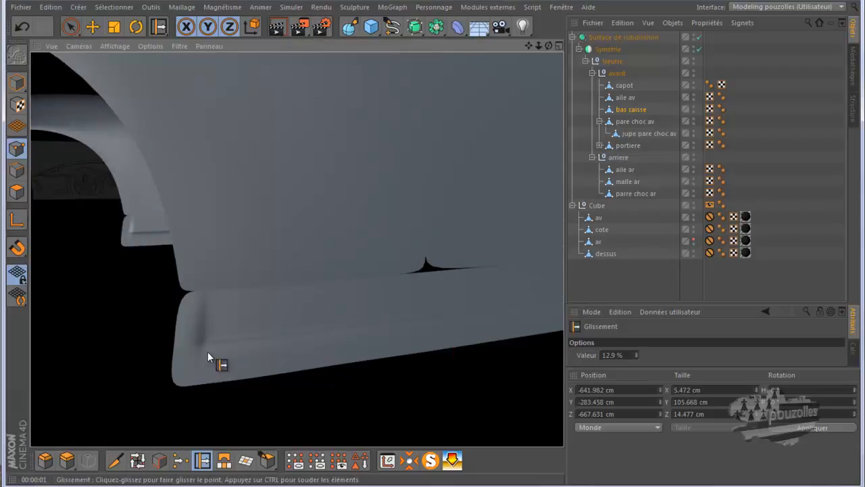
{"action": "left_click", "coordinate": [629, 110]}
Step: Slide the matching front-end loop points rearward along the fold's lower lengthwise edge, and render the view
{"action": "scroll", "coordinate": [206, 358], "scroll_direction": "up", "scroll_amount": 5}
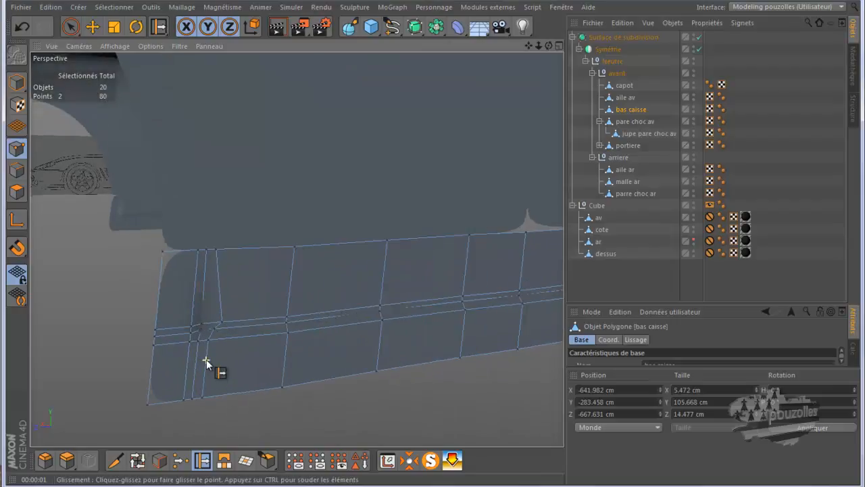
{"action": "scroll", "coordinate": [207, 359], "scroll_direction": "up", "scroll_amount": 1}
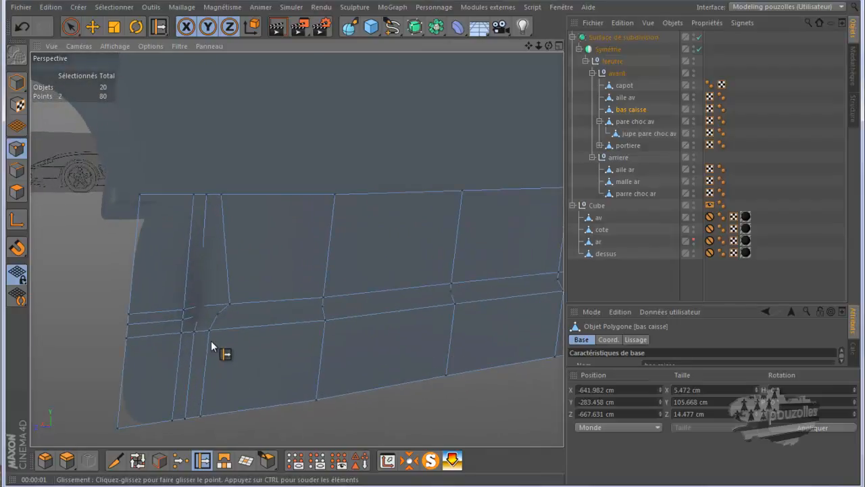
{"action": "left_click_drag", "start_coordinate": [224, 330], "coordinate": [200, 334]}
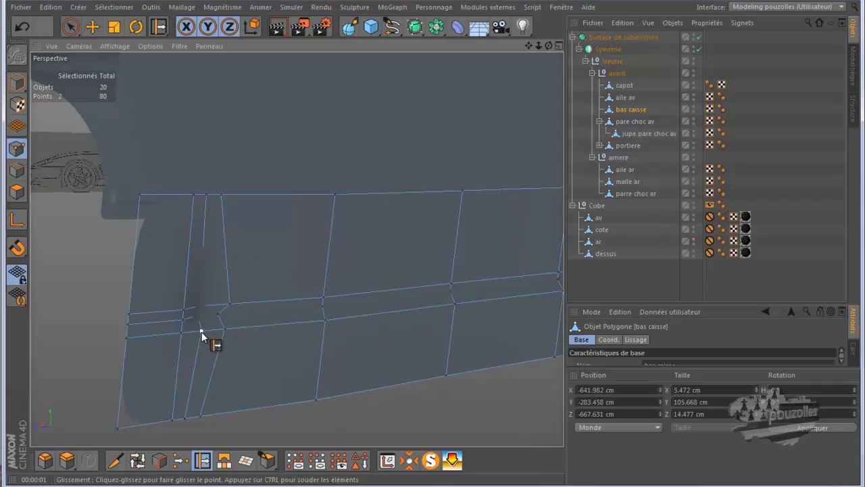
{"action": "left_click", "coordinate": [277, 28]}
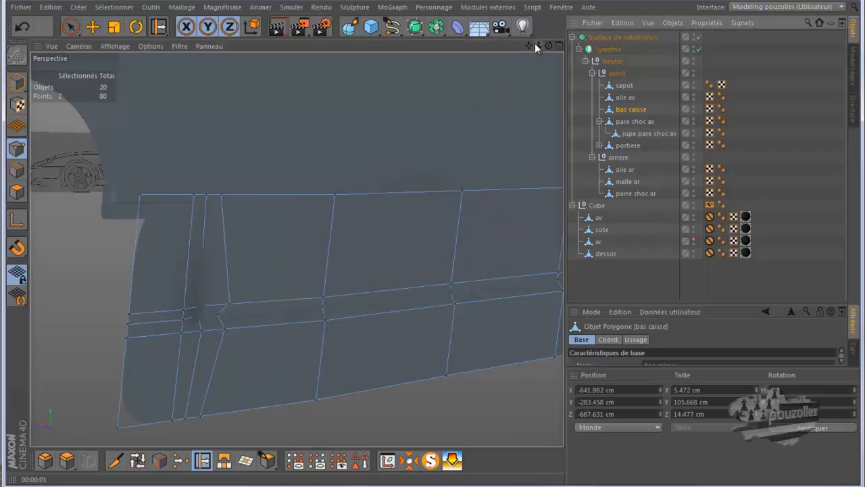
Step: Cut a lengthwise loop on the sill just below the fold with the Knife in Boucle mode, and render the view
{"action": "left_click_drag", "start_coordinate": [432, 248], "coordinate": [432, 244], "text": "alt"}
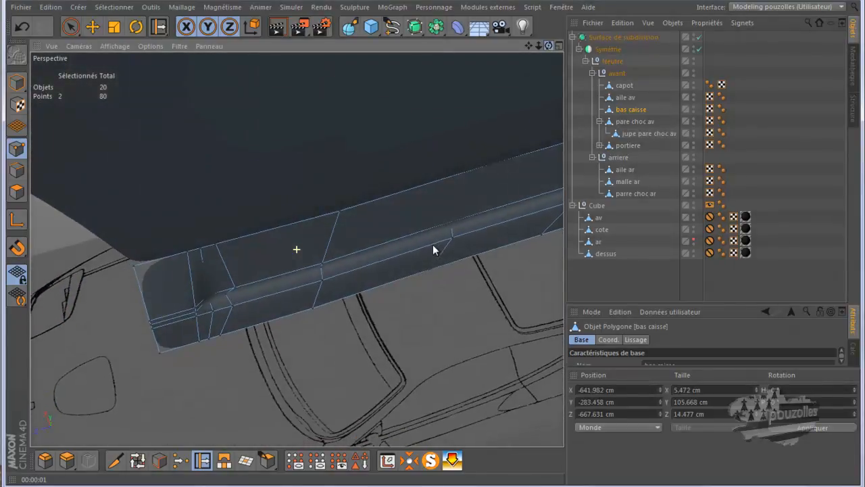
{"action": "left_click_drag", "start_coordinate": [433, 244], "coordinate": [432, 243], "text": "alt"}
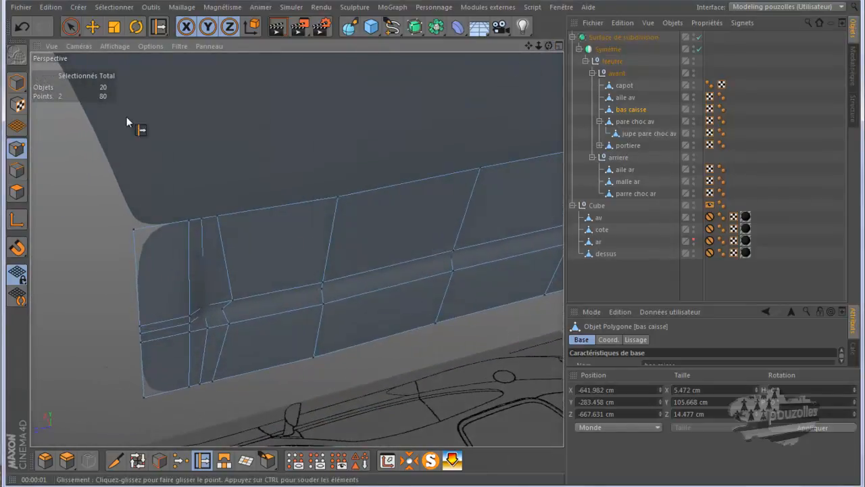
{"action": "left_click", "coordinate": [115, 460]}
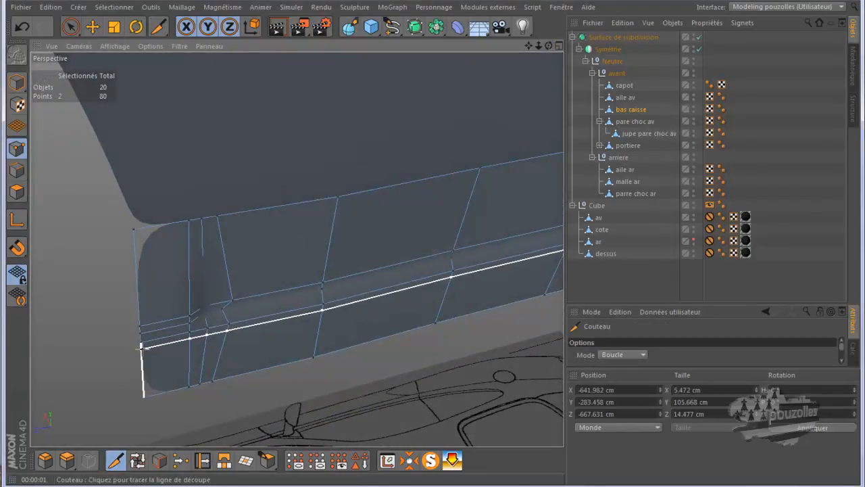
{"action": "left_click", "coordinate": [141, 346]}
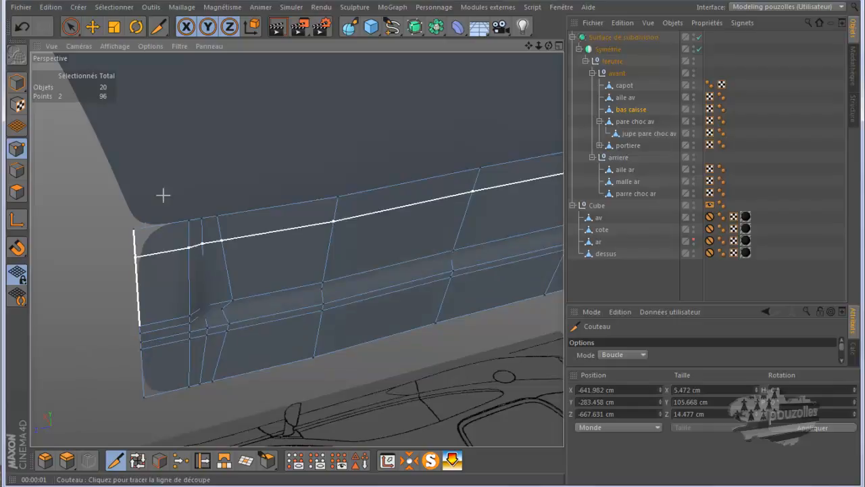
{"action": "left_click", "coordinate": [277, 27]}
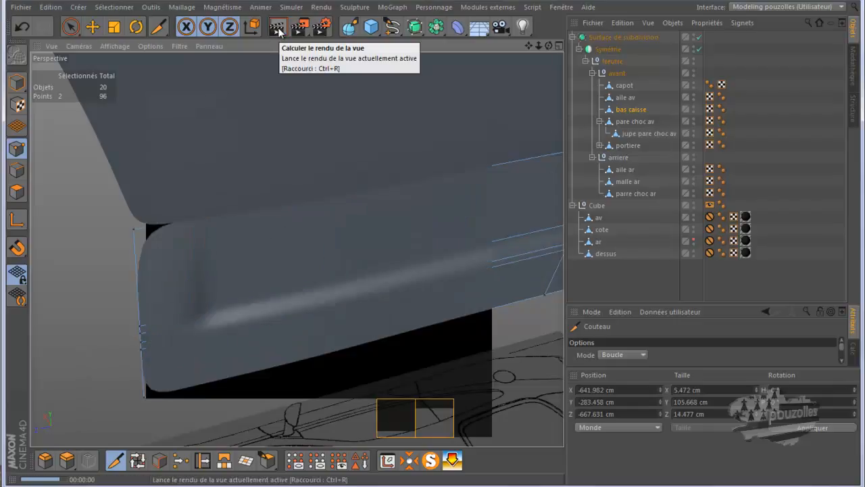
Step: Render the whole car side to check the sill's shape, and disable the Surface de subdivision
{"action": "scroll", "coordinate": [188, 361], "scroll_direction": "down", "scroll_amount": 5}
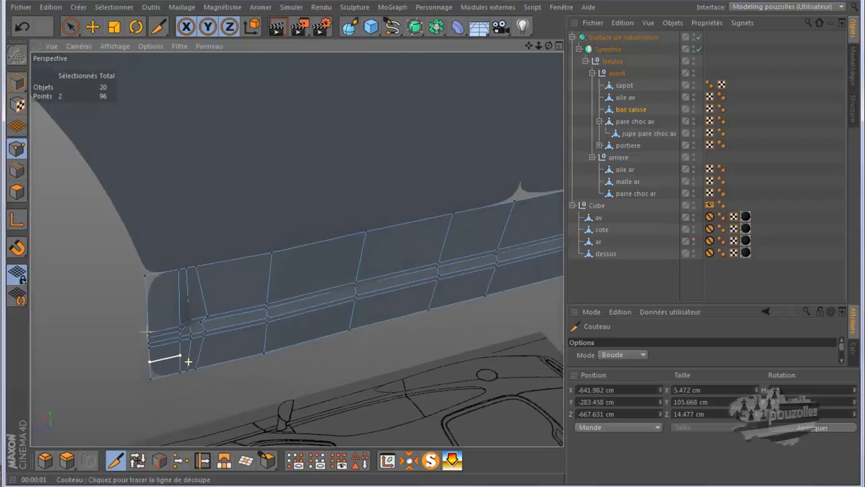
{"action": "scroll", "coordinate": [189, 362], "scroll_direction": "down", "scroll_amount": 10}
{"action": "scroll", "coordinate": [188, 361], "scroll_direction": "down", "scroll_amount": 4}
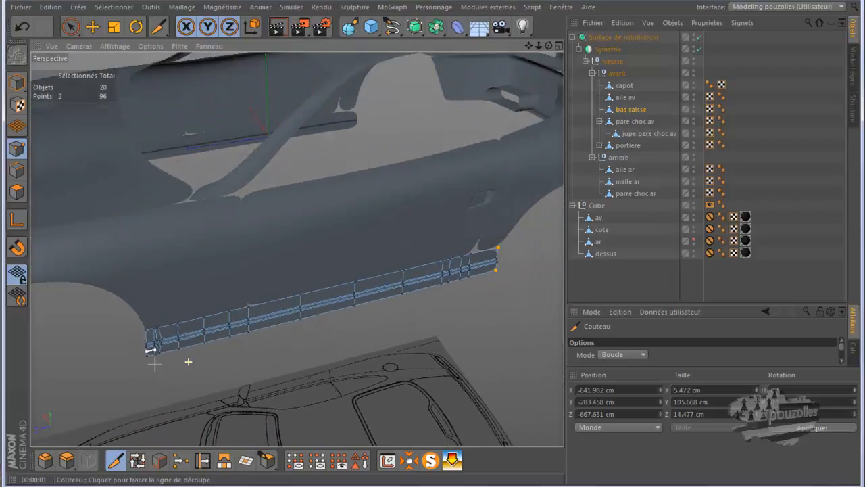
{"action": "left_click", "coordinate": [276, 27]}
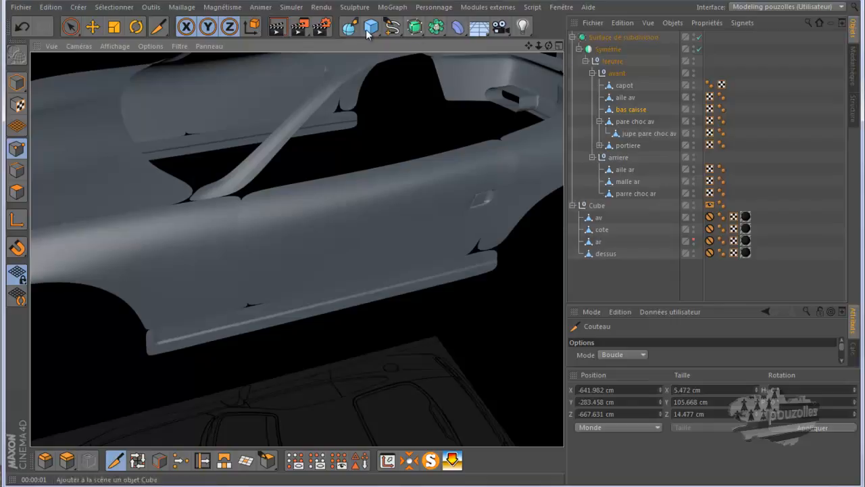
{"action": "left_click", "coordinate": [630, 109]}
{"action": "left_click", "coordinate": [699, 37]}
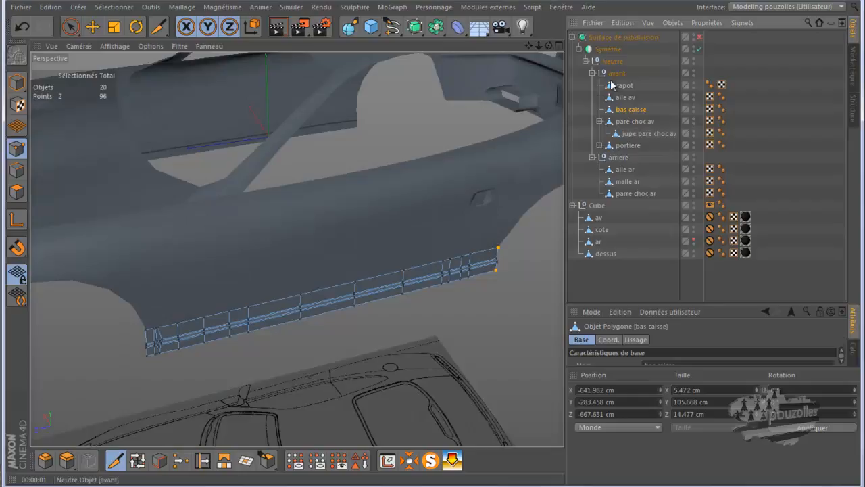
Step: Select the complete outer border of the sill in edge mode with Sélection par tracé, following its bottom, both ends and top
{"action": "left_click", "coordinate": [159, 461]}
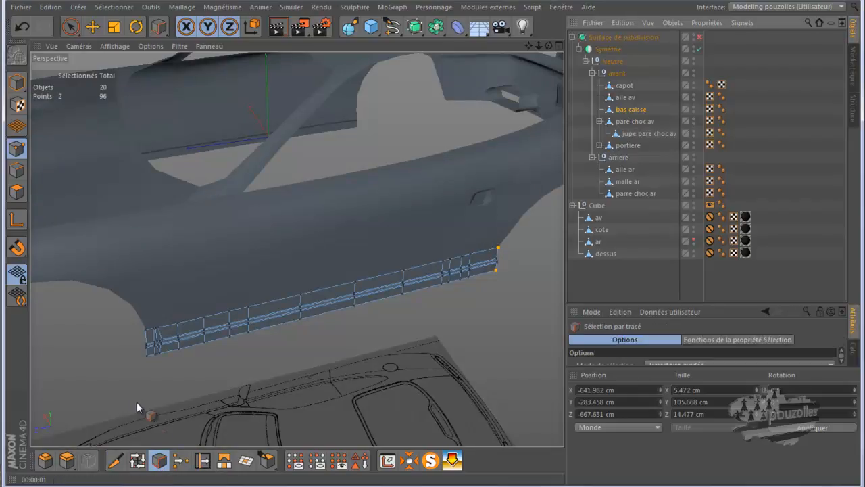
{"action": "left_click", "coordinate": [17, 169]}
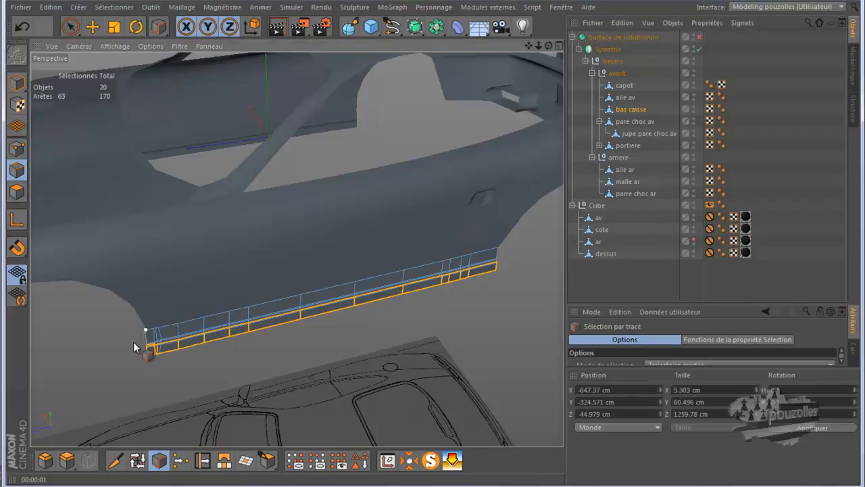
{"action": "left_click_drag", "start_coordinate": [249, 361], "coordinate": [323, 342]}
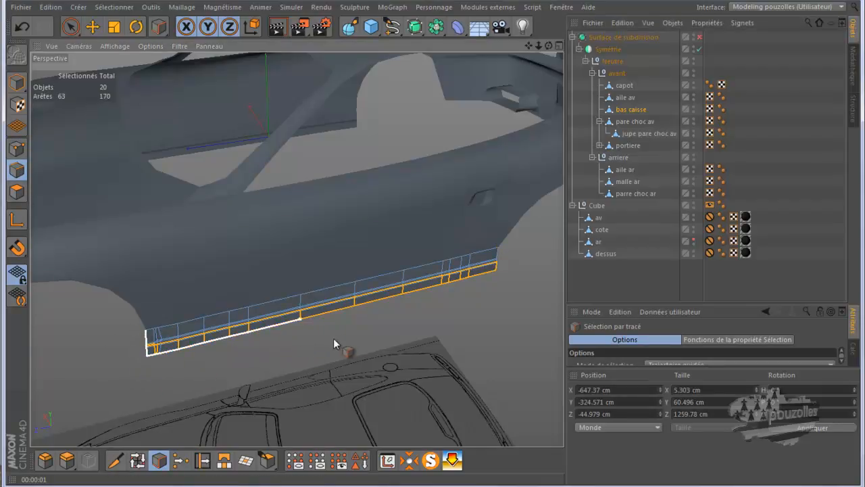
{"action": "left_click_drag", "start_coordinate": [446, 318], "coordinate": [519, 298]}
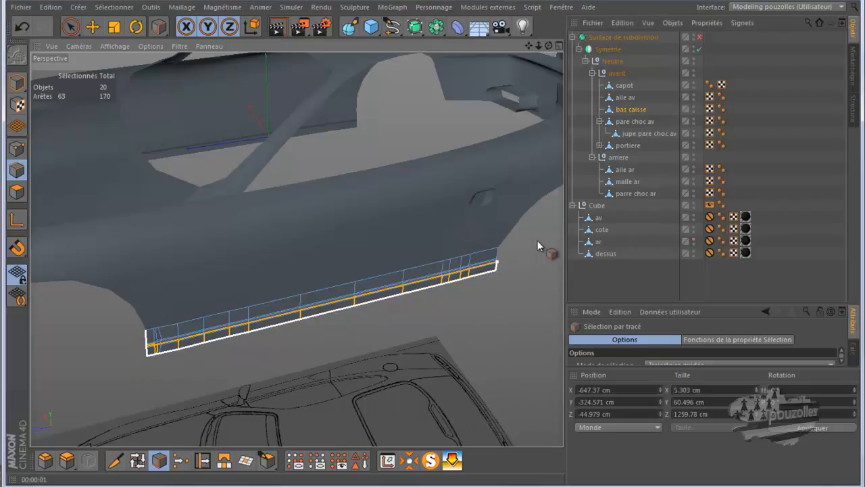
{"action": "left_click_drag", "start_coordinate": [537, 223], "coordinate": [538, 224]}
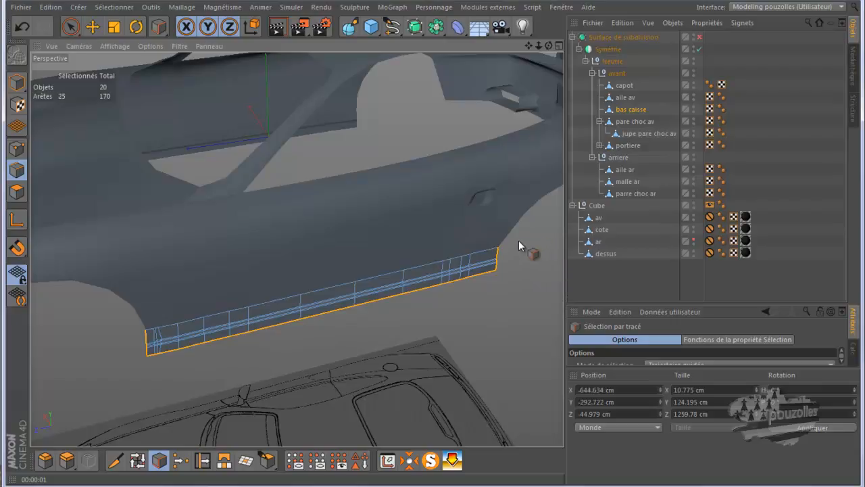
{"action": "left_click_drag", "start_coordinate": [507, 248], "coordinate": [435, 261]}
{"action": "left_click_drag", "start_coordinate": [280, 297], "coordinate": [142, 344]}
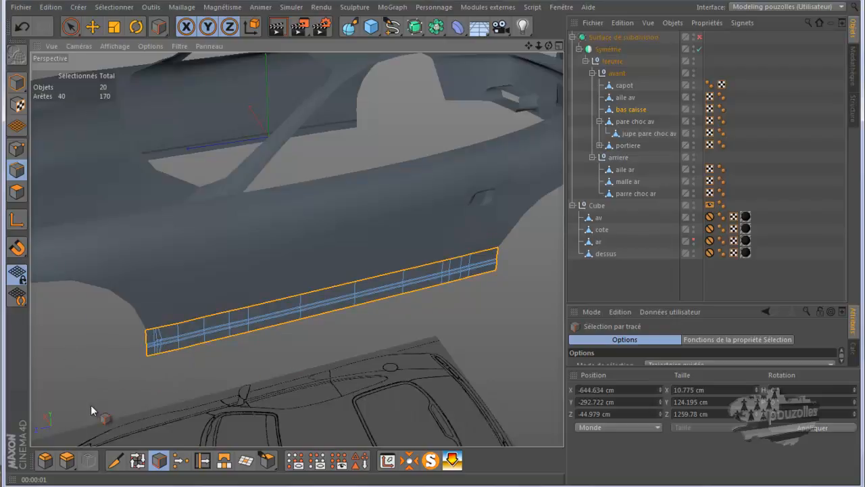
Step: Extrude the sill's selected border edges about 25 cm inward along X, and enable the Surface de subdivision
{"action": "left_click", "coordinate": [66, 460]}
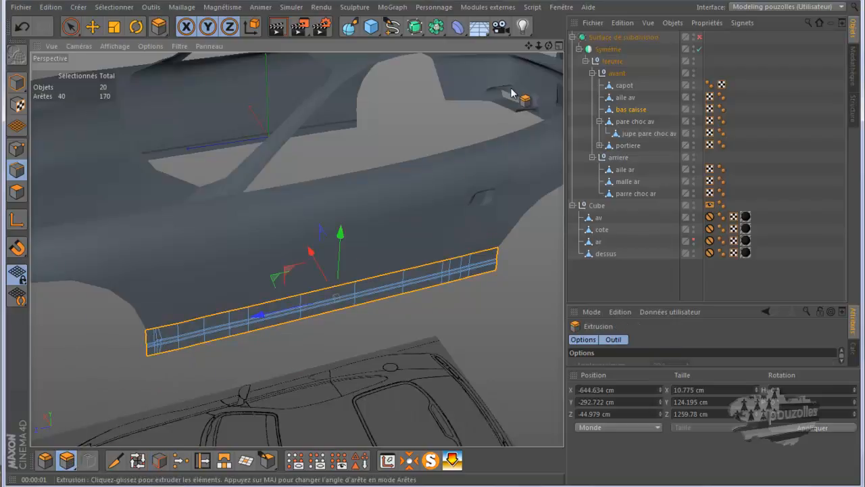
{"action": "left_click_drag", "start_coordinate": [547, 45], "coordinate": [433, 245]}
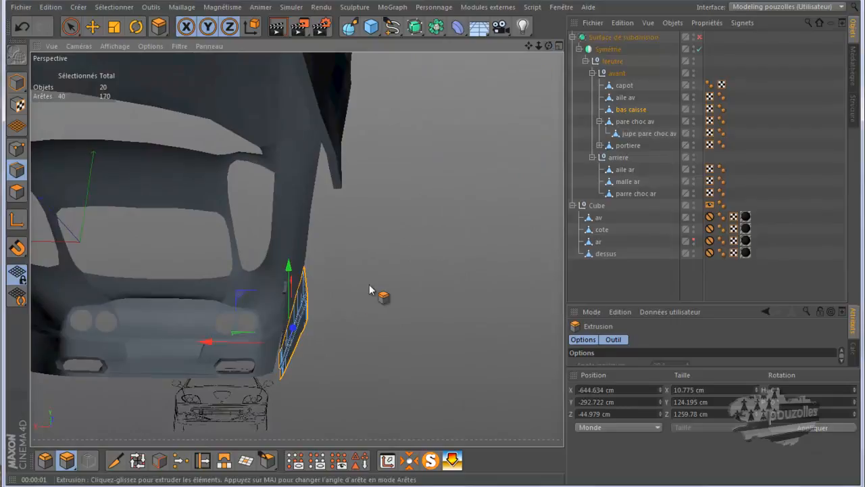
{"action": "scroll", "coordinate": [341, 311], "scroll_direction": "up", "scroll_amount": 4}
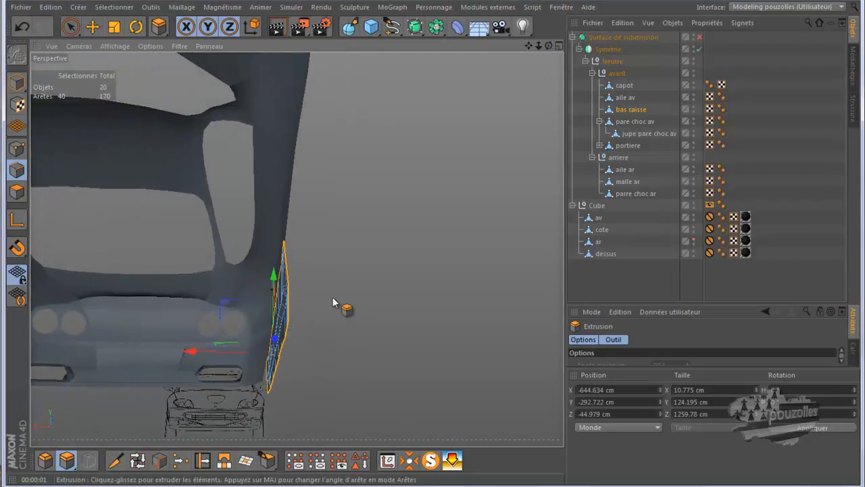
{"action": "left_click", "coordinate": [93, 26]}
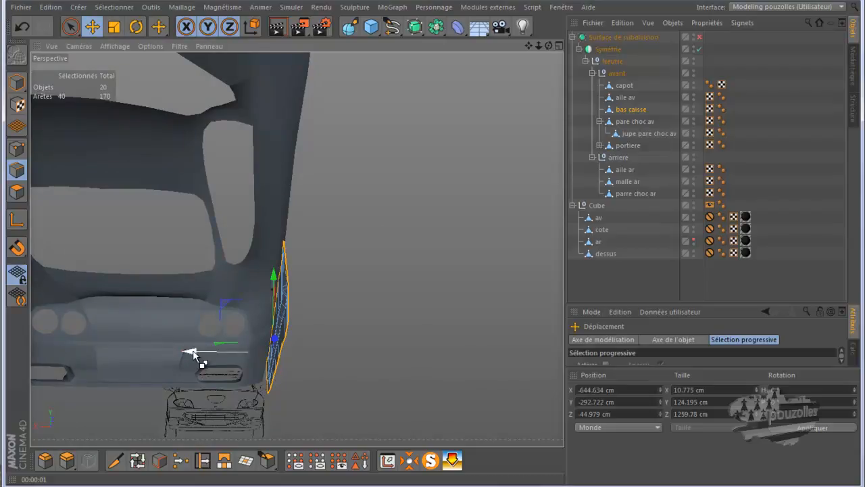
{"action": "left_click_drag", "start_coordinate": [193, 352], "coordinate": [182, 354]}
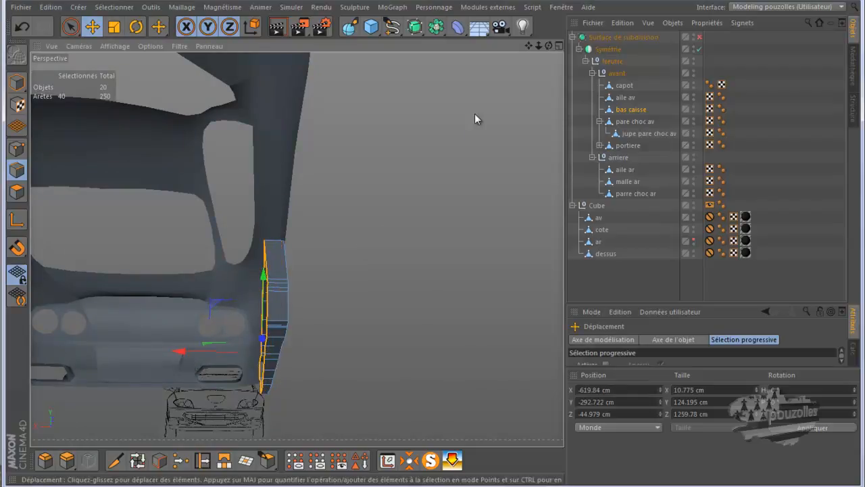
{"action": "left_click_drag", "start_coordinate": [548, 44], "coordinate": [431, 243]}
{"action": "left_click", "coordinate": [699, 37]}
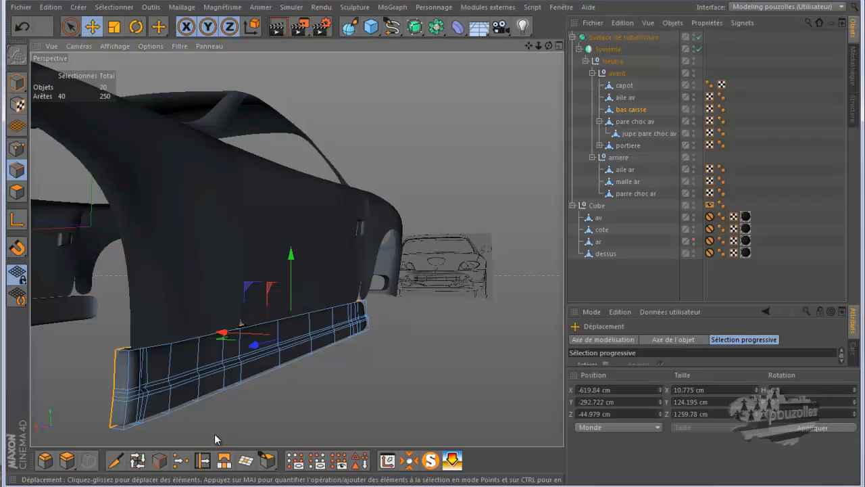
Step: Cut supporting loops on the sill's front end, upper border and lower border with the Knife in Boucle mode, and render the view
{"action": "scroll", "coordinate": [215, 433], "scroll_direction": "up", "scroll_amount": 2}
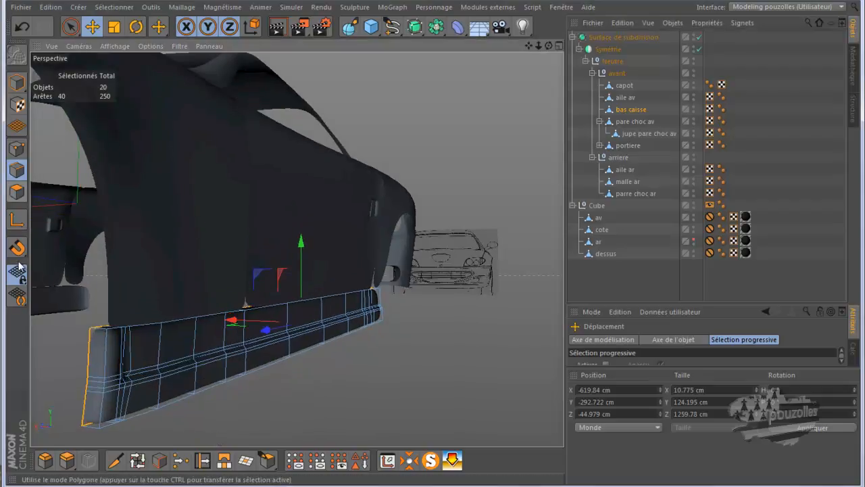
{"action": "left_click", "coordinate": [114, 461]}
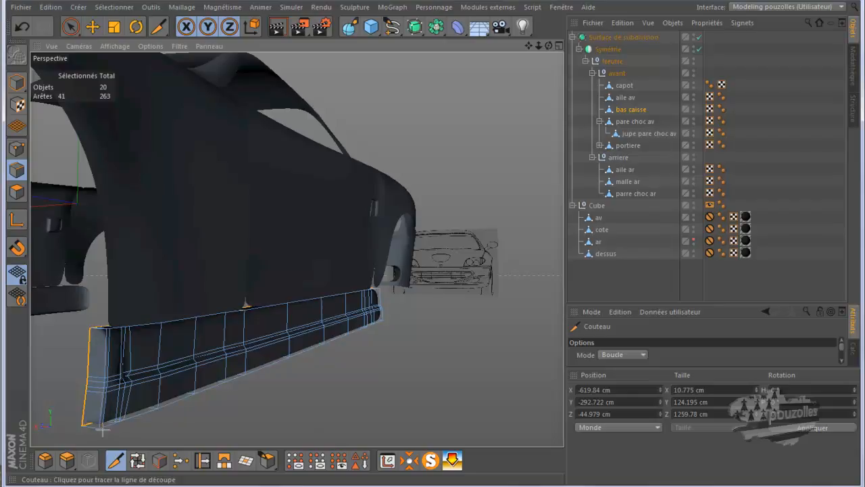
{"action": "left_click", "coordinate": [90, 332]}
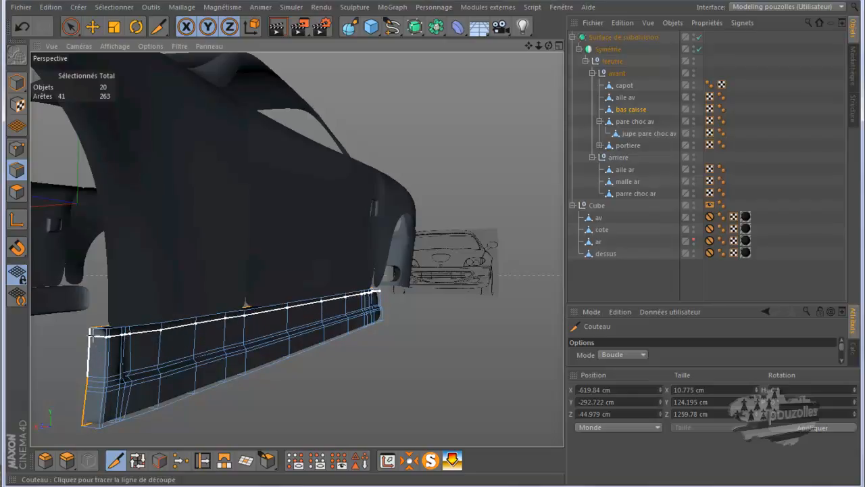
{"action": "left_click", "coordinate": [83, 423]}
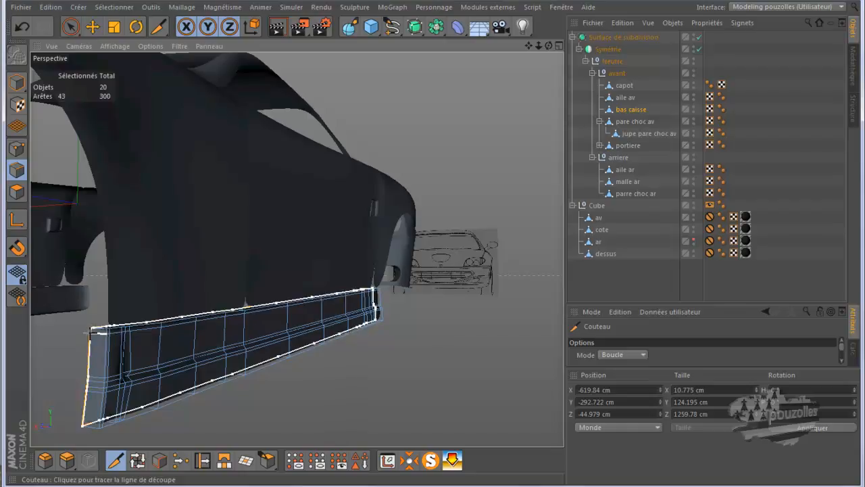
{"action": "left_click", "coordinate": [84, 422]}
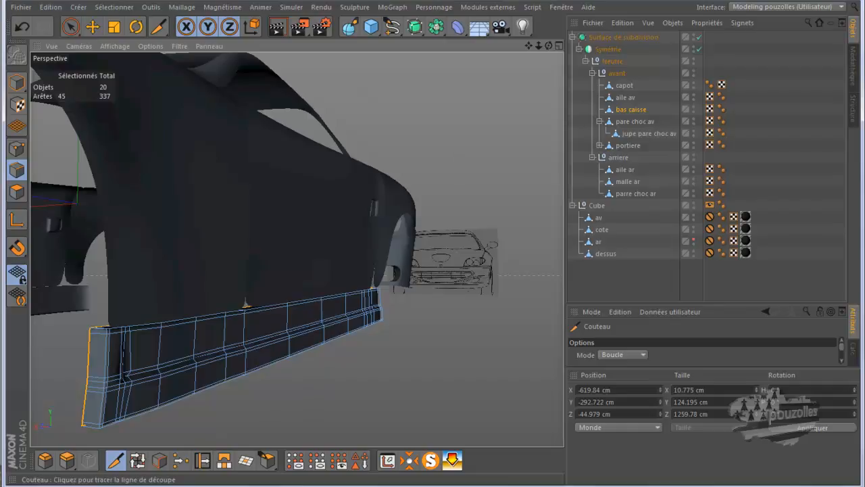
{"action": "left_click", "coordinate": [283, 29]}
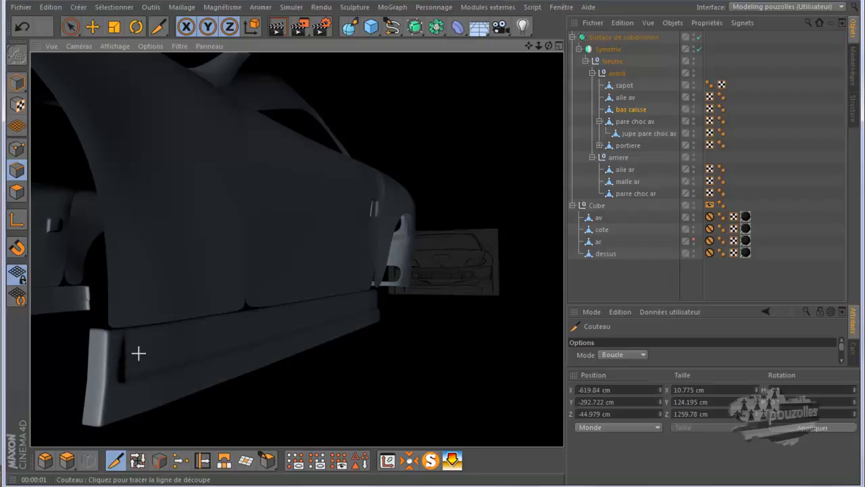
Step: Disable the Surface de subdivision and show the rear bumper (parre choc ar) close up in the Gauche view
{"action": "scroll", "coordinate": [128, 356], "scroll_direction": "down", "scroll_amount": 8}
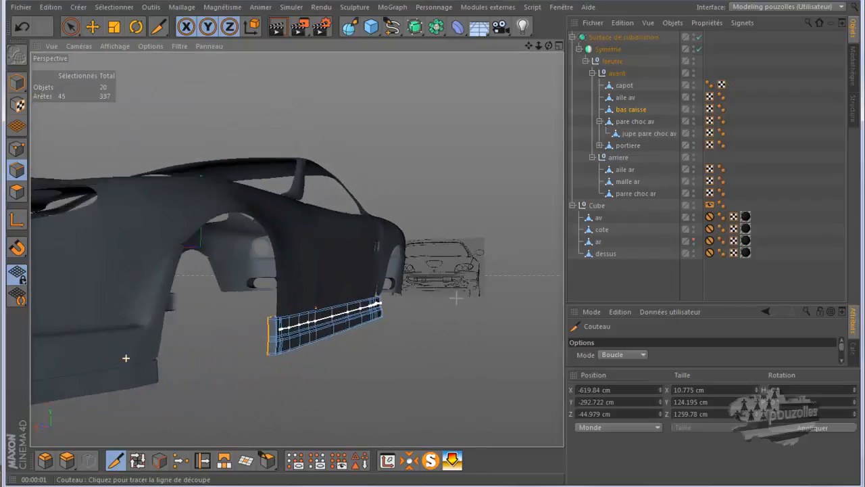
{"action": "scroll", "coordinate": [451, 298], "scroll_direction": "down", "scroll_amount": 5}
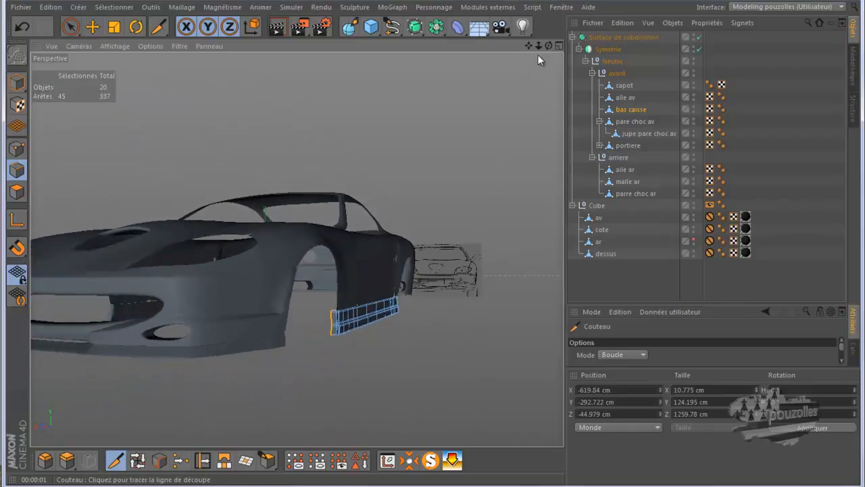
{"action": "left_click_drag", "start_coordinate": [550, 44], "coordinate": [421, 248]}
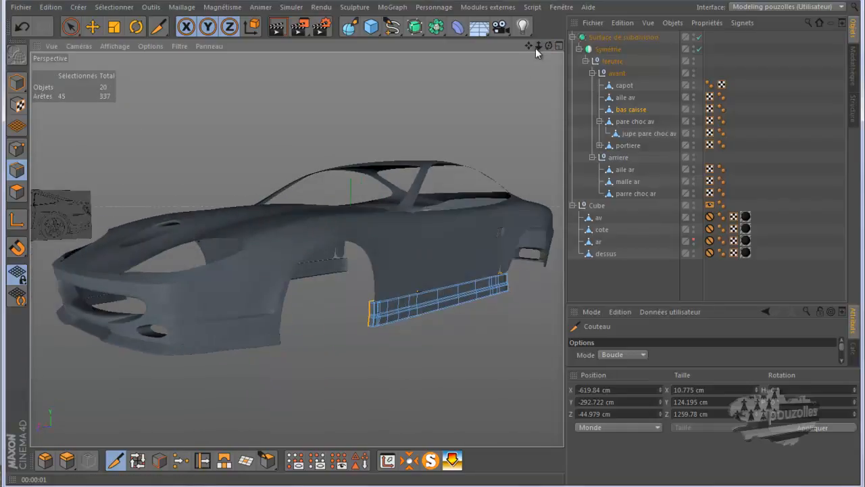
{"action": "left_click_drag", "start_coordinate": [530, 45], "coordinate": [431, 248]}
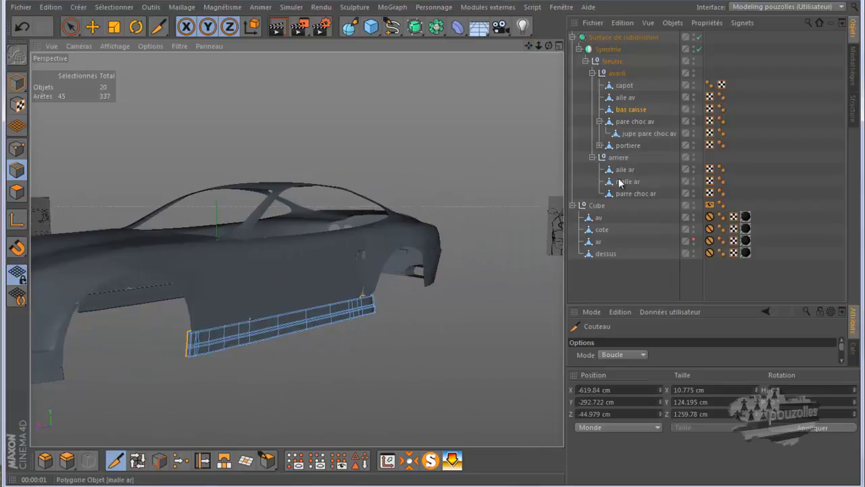
{"action": "left_click", "coordinate": [634, 193]}
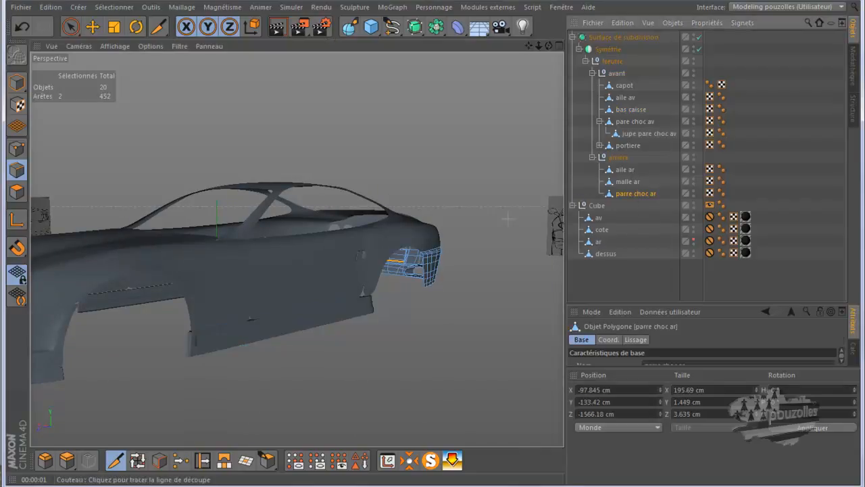
{"action": "middle_click", "coordinate": [324, 338]}
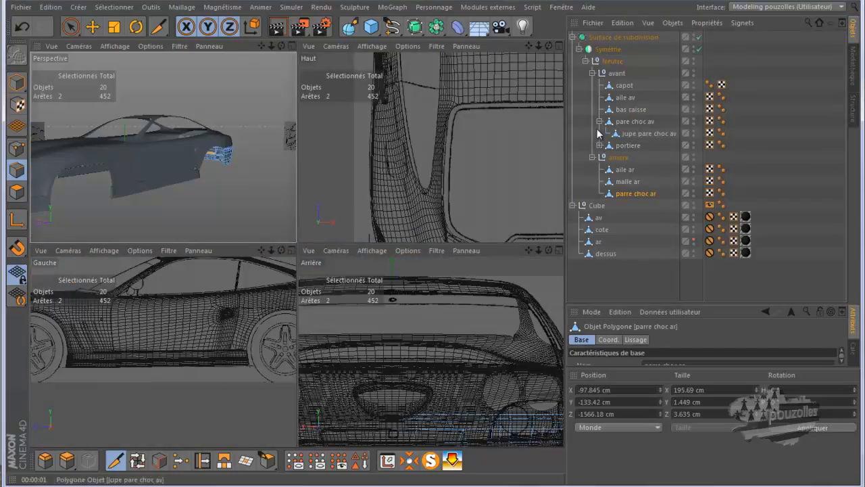
{"action": "left_click", "coordinate": [698, 37]}
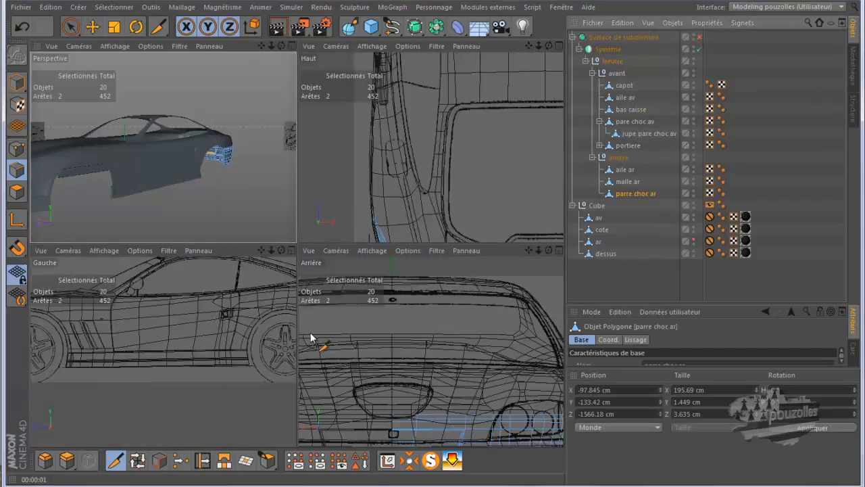
{"action": "middle_click", "coordinate": [263, 353]}
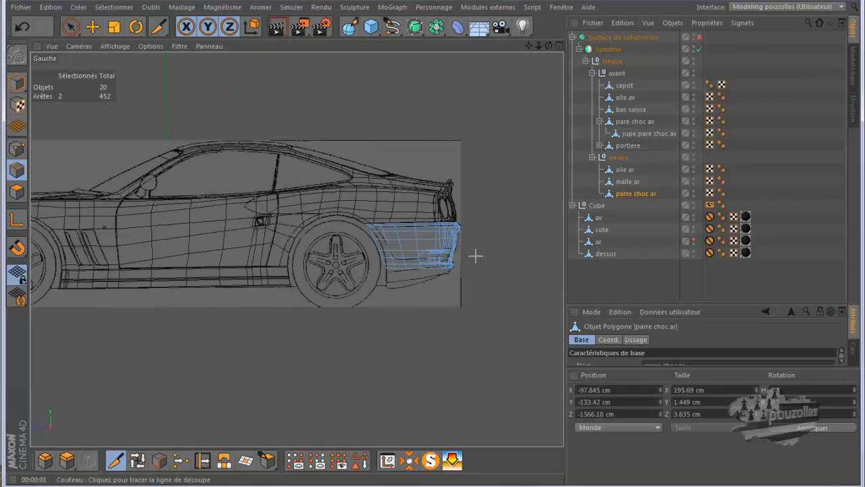
{"action": "scroll", "coordinate": [475, 255], "scroll_direction": "up", "scroll_amount": 5}
{"action": "scroll", "coordinate": [333, 249], "scroll_direction": "up", "scroll_amount": 4}
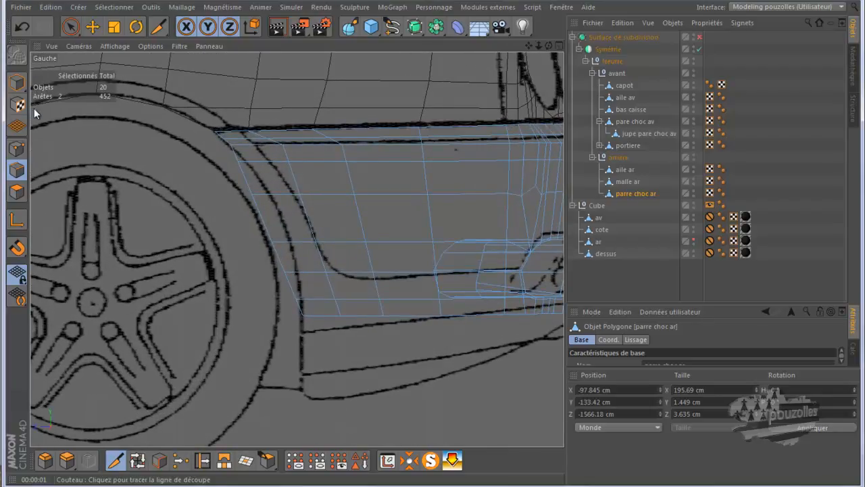
Step: In point mode, slide the rear bumper's upper rows of points beside the wheel arch rearward to follow the blueprint's arch curve
{"action": "left_click", "coordinate": [17, 148]}
{"action": "left_click", "coordinate": [71, 27]}
{"action": "mouse_move", "coordinate": [237, 161]}
{"action": "left_mouse_down"}
{"action": "mouse_move", "coordinate": [314, 159]}
{"action": "mouse_move", "coordinate": [309, 169]}
{"action": "mouse_move", "coordinate": [226, 166]}
{"action": "left_mouse_up"}
{"action": "mouse_move", "coordinate": [354, 193]}
{"action": "left_mouse_down"}
{"action": "mouse_move", "coordinate": [253, 203]}
{"action": "mouse_move", "coordinate": [233, 195]}
{"action": "mouse_move", "coordinate": [244, 203]}
{"action": "left_mouse_up"}
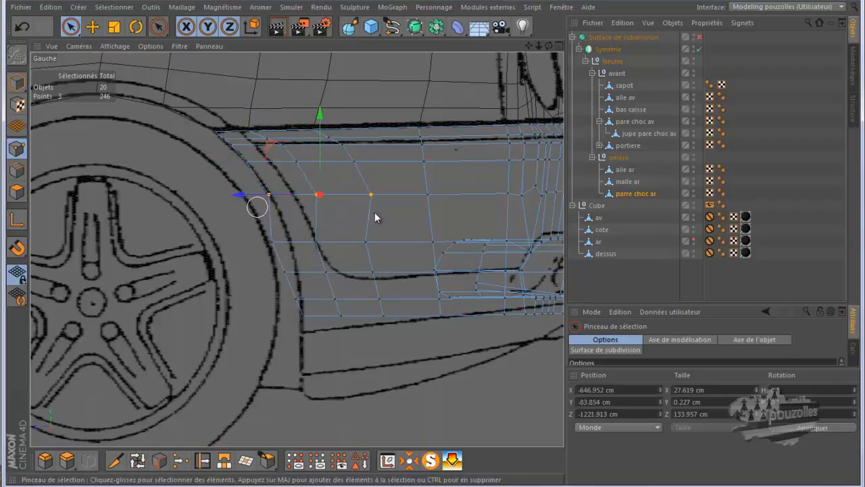
{"action": "left_click_drag", "start_coordinate": [265, 246], "coordinate": [367, 245]}
{"action": "left_click_drag", "start_coordinate": [244, 244], "coordinate": [262, 252]}
Step: Slide the bumper's next two lower three-point rows rearward along Z by about 20 cm and 9 cm to match the wheel arch
{"action": "left_click_drag", "start_coordinate": [305, 276], "coordinate": [360, 276]}
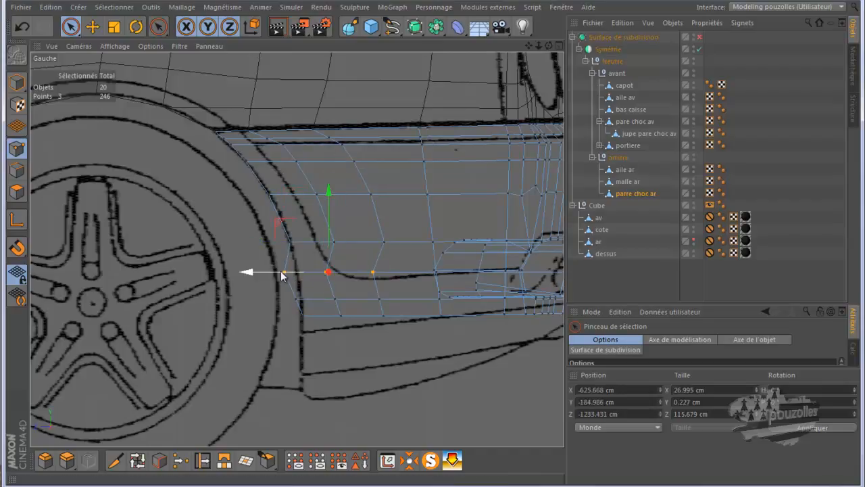
{"action": "left_click_drag", "start_coordinate": [269, 275], "coordinate": [278, 278]}
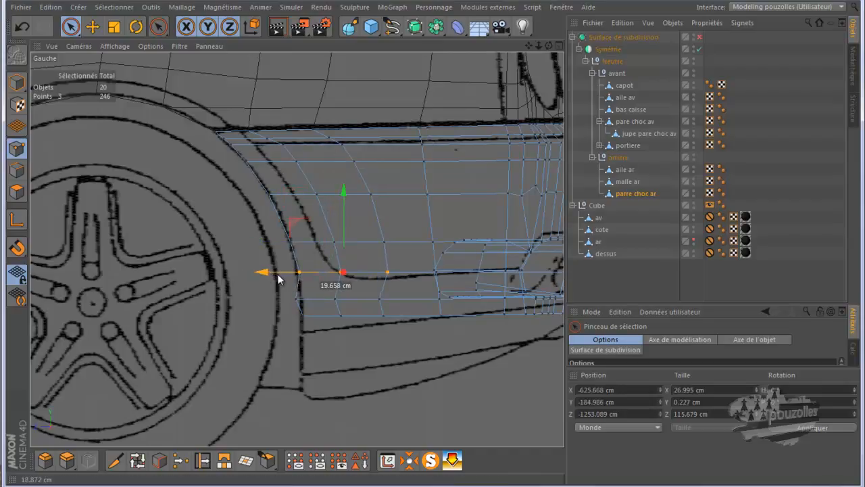
{"action": "mouse_move", "coordinate": [278, 276]}
{"action": "left_mouse_down"}
{"action": "mouse_move", "coordinate": [320, 302]}
{"action": "mouse_move", "coordinate": [369, 301]}
{"action": "left_mouse_up"}
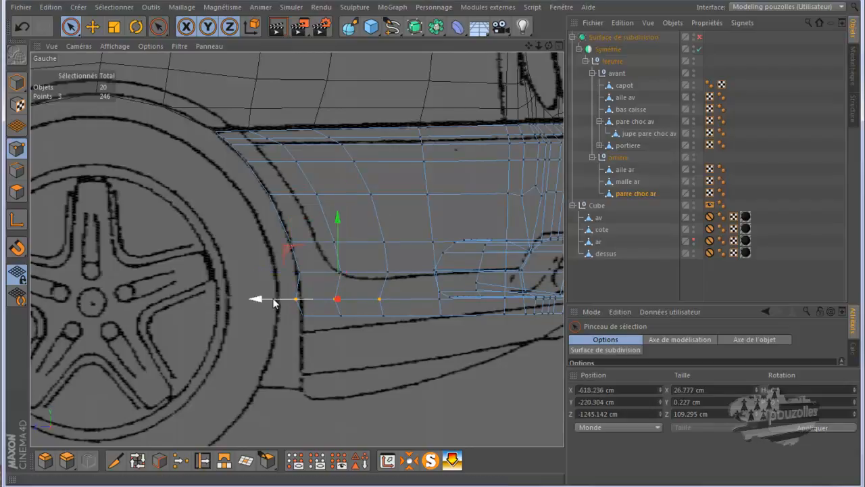
{"action": "left_click_drag", "start_coordinate": [275, 302], "coordinate": [281, 308]}
Step: Select the bumper's entire bottom row of points and lower it about 3 cm along Y
{"action": "scroll", "coordinate": [126, 303], "scroll_direction": "down", "scroll_amount": 3}
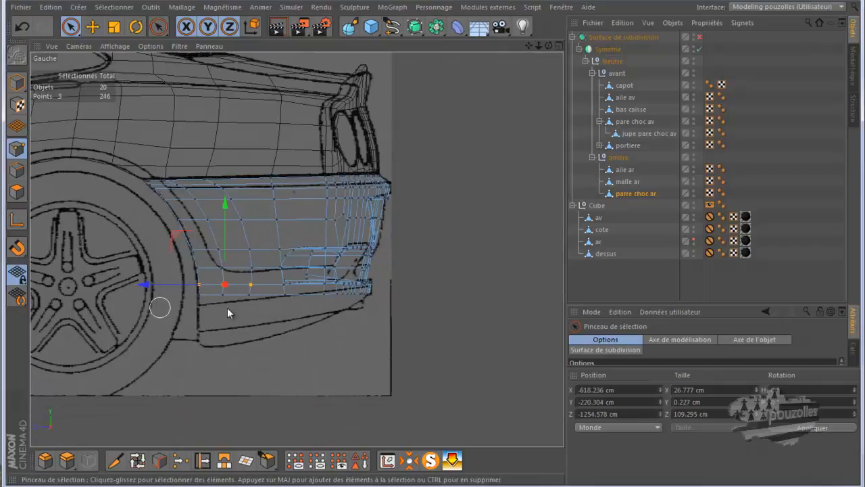
{"action": "scroll", "coordinate": [363, 332], "scroll_direction": "up", "scroll_amount": 2}
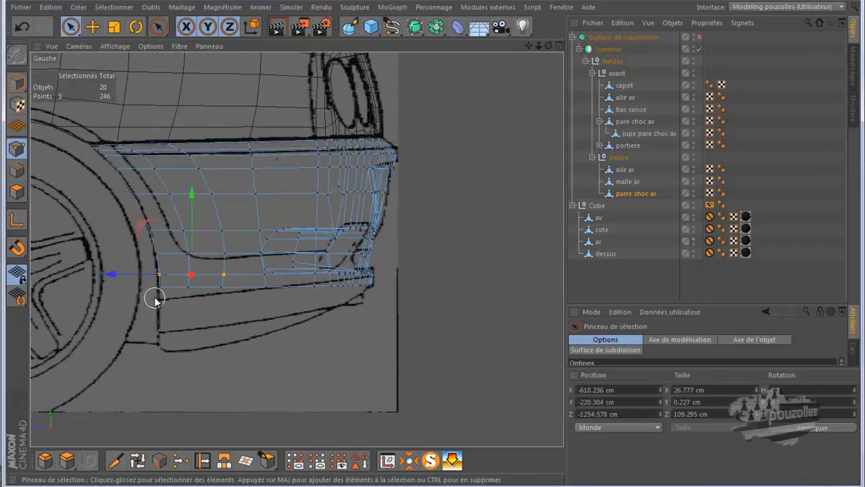
{"action": "left_click_drag", "start_coordinate": [154, 298], "coordinate": [200, 297]}
{"action": "mouse_move", "coordinate": [317, 295]}
{"action": "left_mouse_down"}
{"action": "mouse_move", "coordinate": [397, 289]}
{"action": "mouse_move", "coordinate": [257, 300]}
{"action": "left_mouse_up"}
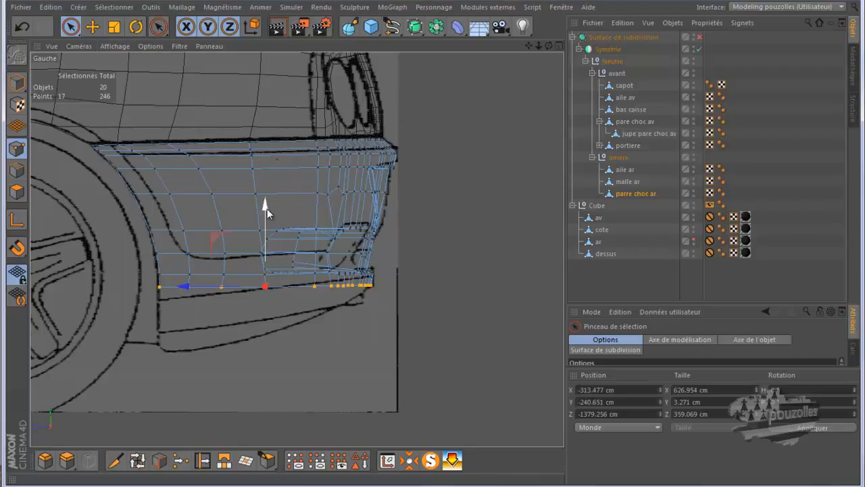
{"action": "left_click_drag", "start_coordinate": [267, 208], "coordinate": [267, 212]}
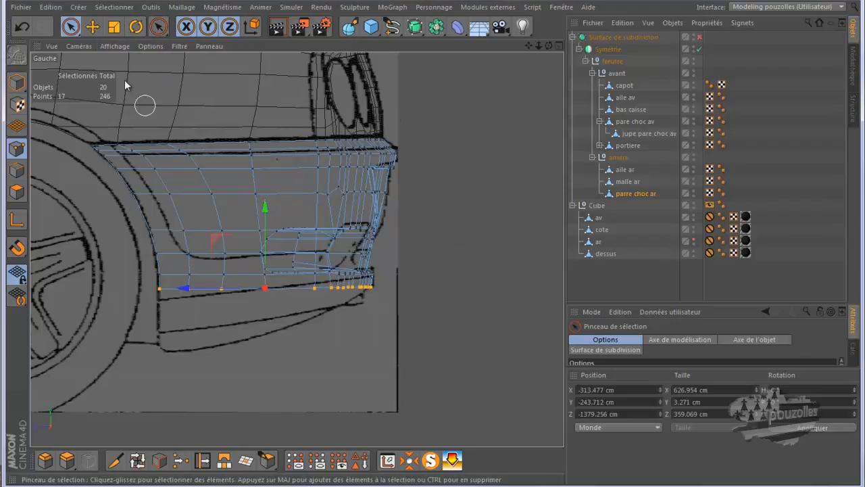
Step: Rotate the bottom row to the slope of the blueprint's lower bumper line, consulting the reference photo, and lower it about 3 cm
{"action": "left_click", "coordinate": [136, 27]}
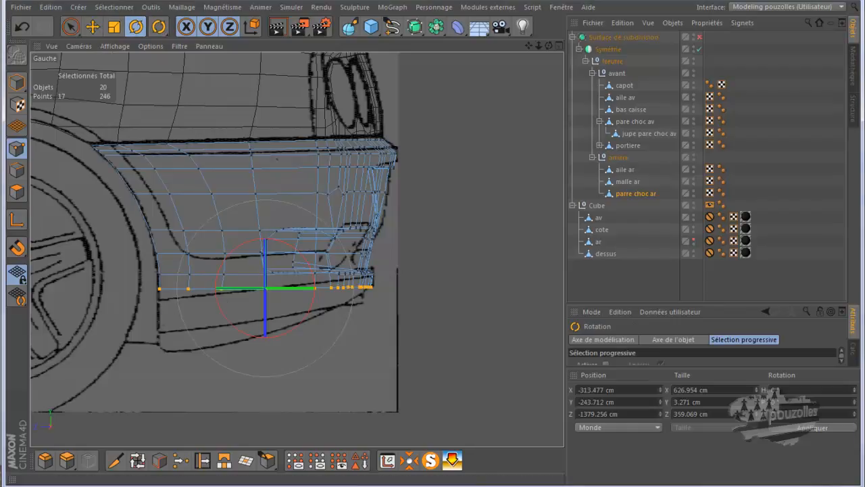
{"action": "mouse_move", "coordinate": [428, 481]}
{"action": "left_click", "coordinate": [430, 467]}
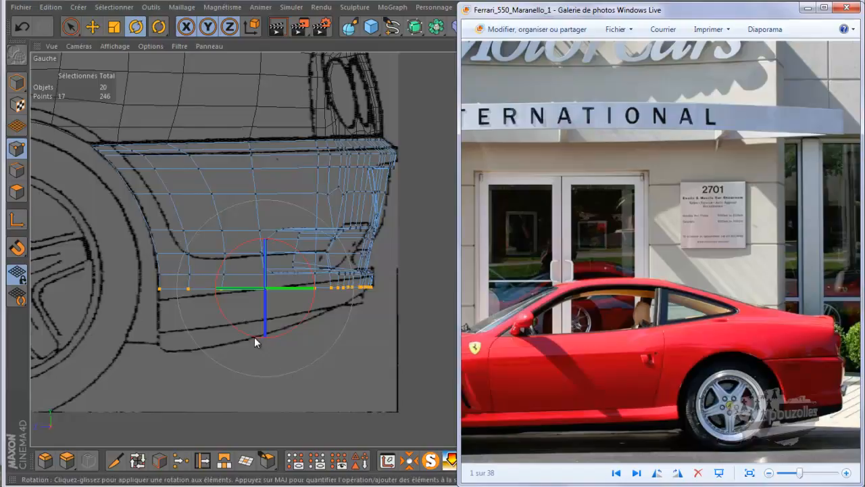
{"action": "left_click", "coordinate": [224, 266]}
{"action": "left_click_drag", "start_coordinate": [223, 267], "coordinate": [221, 269]}
{"action": "key", "text": "e"}
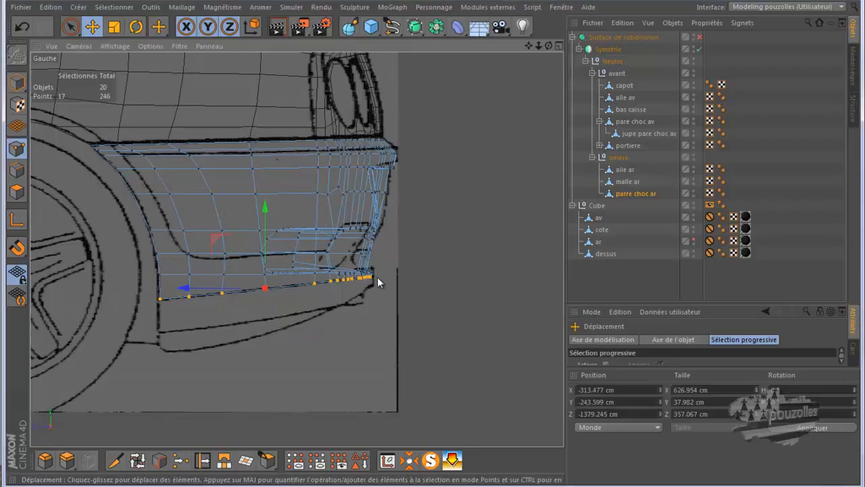
{"action": "scroll", "coordinate": [345, 287], "scroll_direction": "up", "scroll_amount": 3}
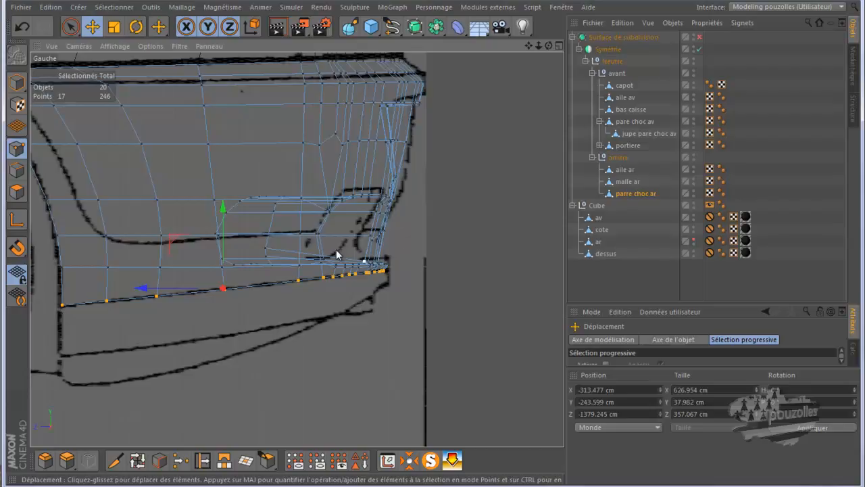
{"action": "left_click_drag", "start_coordinate": [222, 211], "coordinate": [222, 210]}
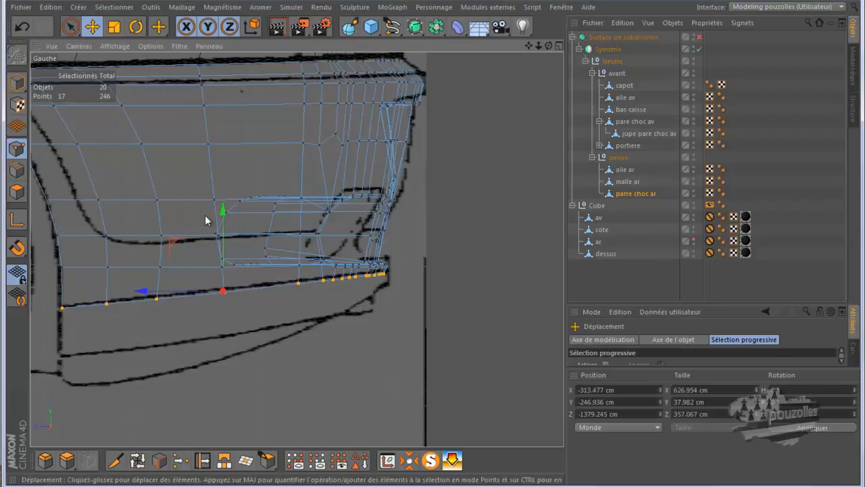
Step: Deselect the four bottom-row points nearest the wheel arch and shift the remaining row about 5 cm rearward along Z
{"action": "left_click", "coordinate": [71, 27]}
{"action": "left_click_drag", "start_coordinate": [245, 296], "coordinate": [199, 292], "text": "ctrl"}
{"action": "left_click_drag", "start_coordinate": [68, 311], "coordinate": [71, 315], "text": "ctrl"}
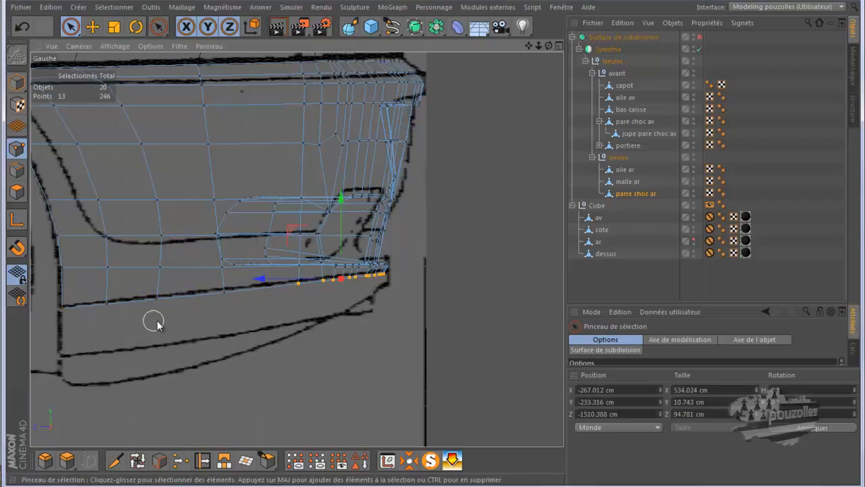
{"action": "scroll", "coordinate": [357, 290], "scroll_direction": "up", "scroll_amount": 3}
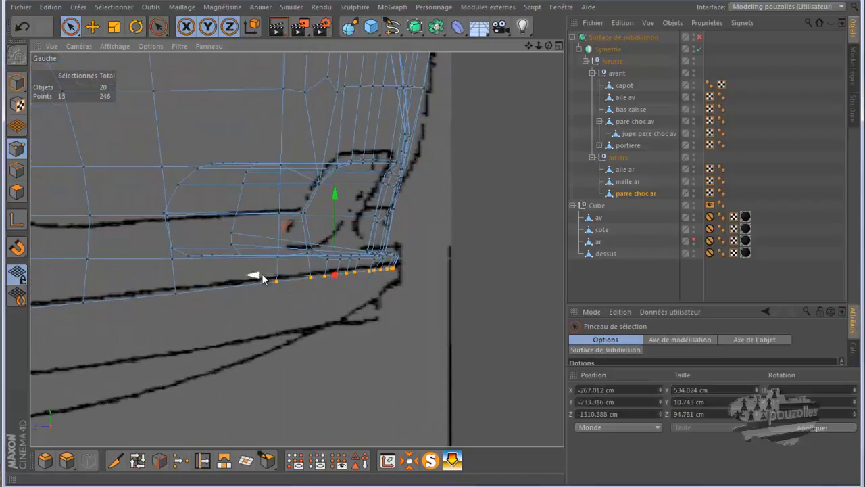
{"action": "left_click_drag", "start_coordinate": [262, 278], "coordinate": [268, 278]}
{"action": "scroll", "coordinate": [262, 302], "scroll_direction": "down", "scroll_amount": 1}
{"action": "scroll", "coordinate": [379, 299], "scroll_direction": "down", "scroll_amount": 1}
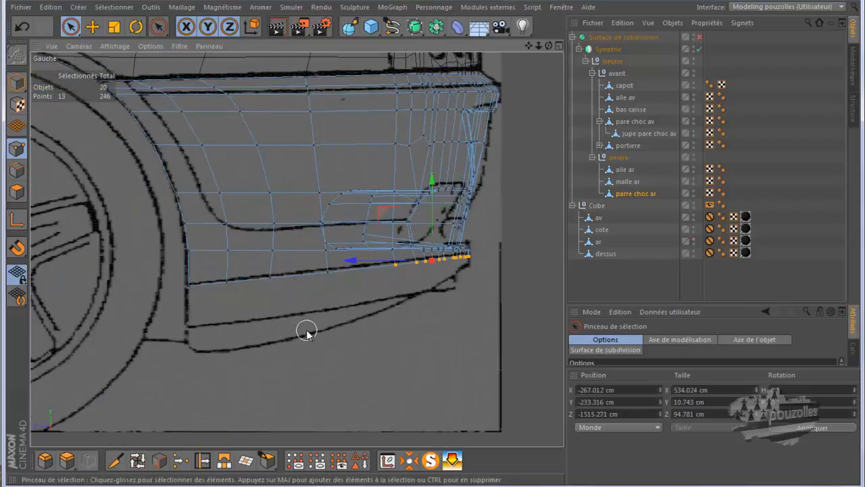
Step: In edge mode, path-select the bumper's entire bottom edge from the wheel arch to the rear and inspect it in perspective
{"action": "left_click", "coordinate": [17, 170]}
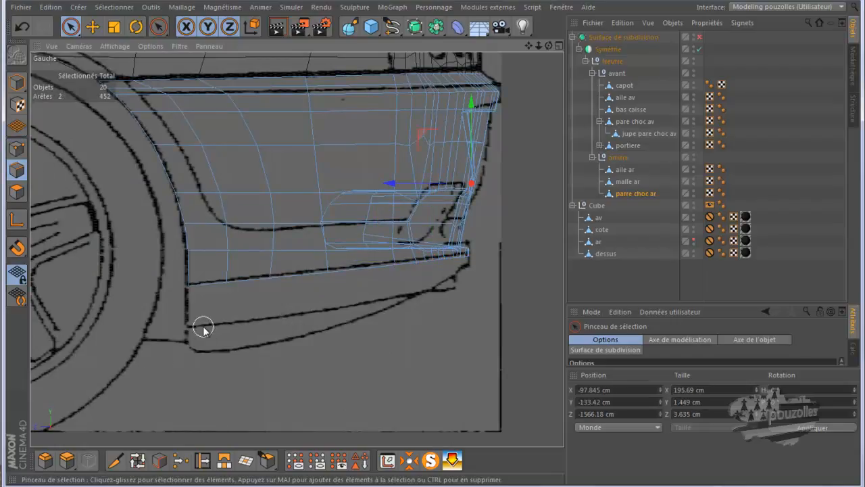
{"action": "left_click", "coordinate": [159, 461]}
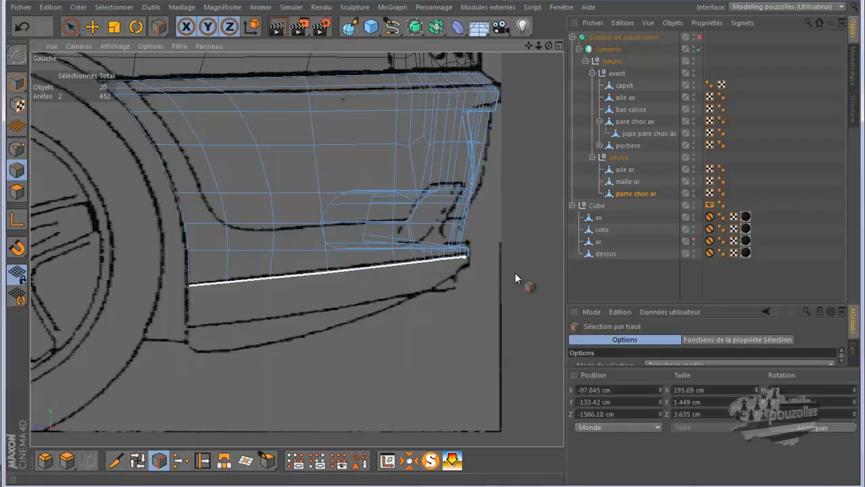
{"action": "left_click_drag", "start_coordinate": [544, 268], "coordinate": [527, 280]}
{"action": "middle_click", "coordinate": [419, 333]}
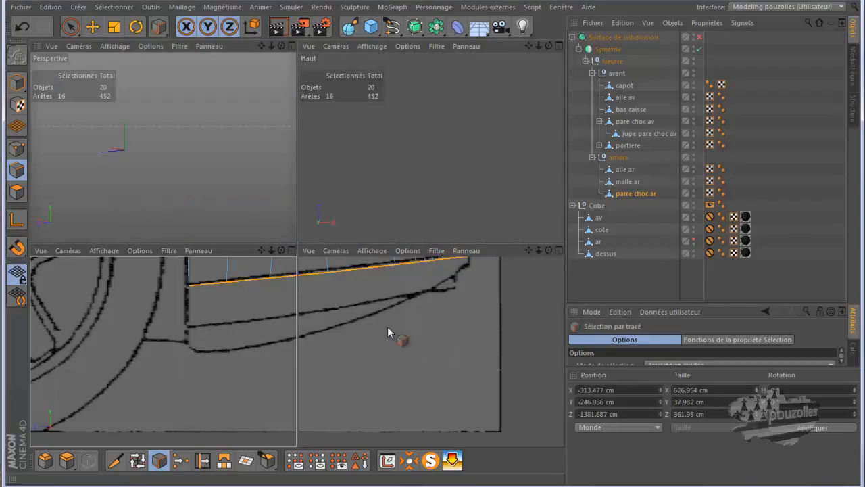
{"action": "middle_click", "coordinate": [174, 223]}
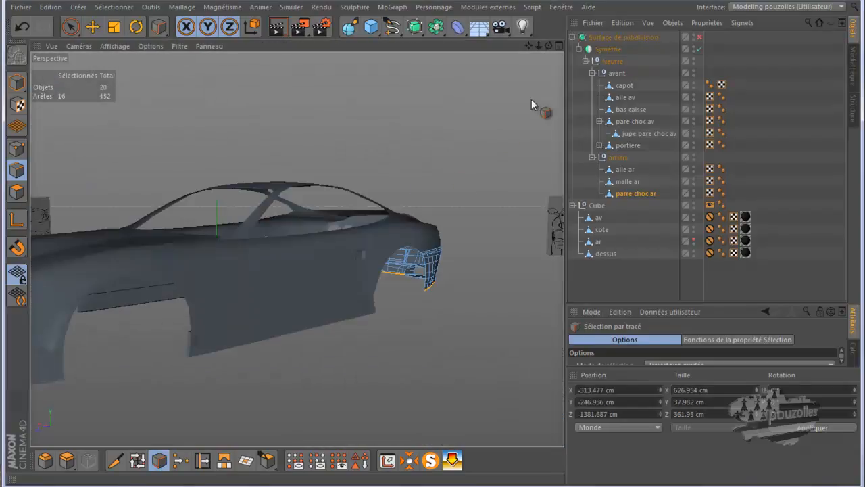
{"action": "left_click_drag", "start_coordinate": [548, 45], "coordinate": [437, 248]}
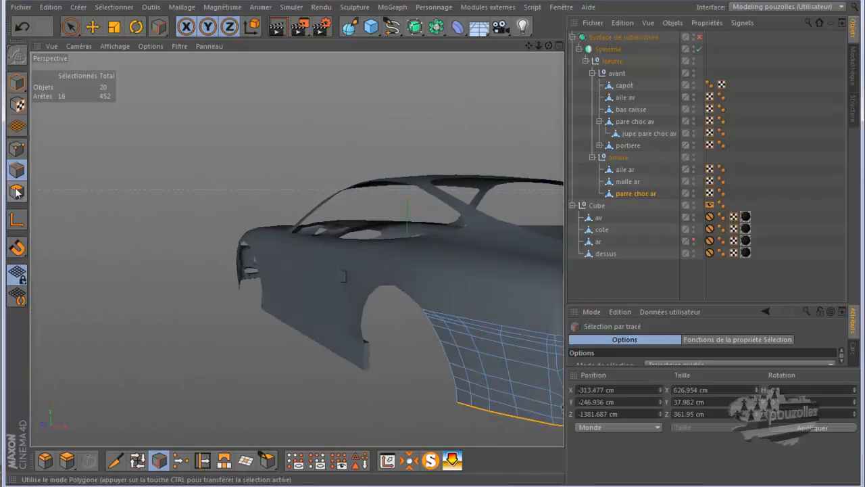
Step: Extrude the bumper's bottom edge about 50 cm downward along Y and rotate it to the slope of the blueprint's skirt line
{"action": "left_click", "coordinate": [93, 27]}
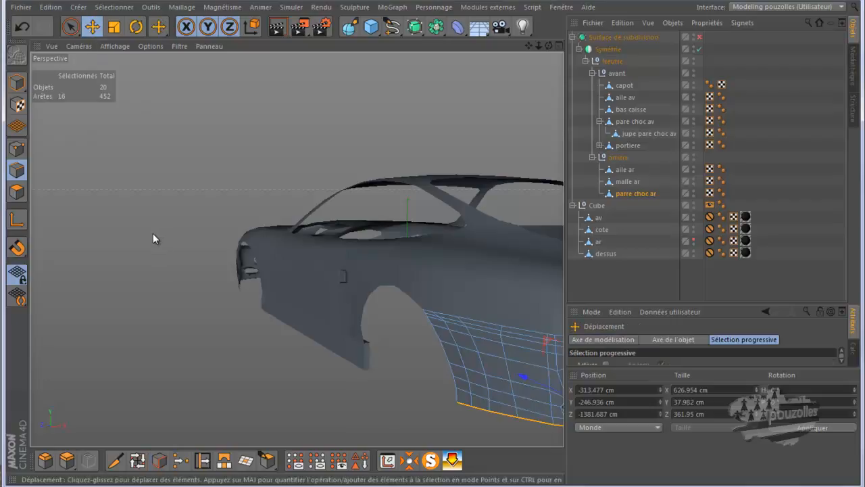
{"action": "middle_click", "coordinate": [154, 233]}
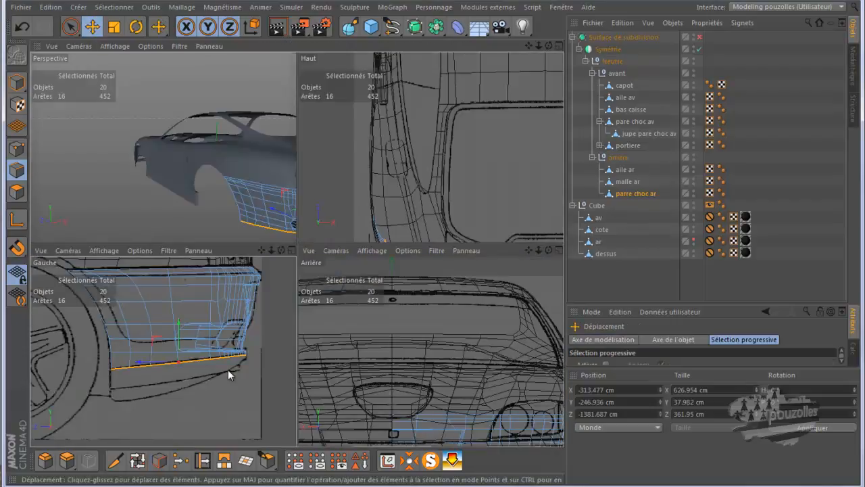
{"action": "middle_click", "coordinate": [228, 369]}
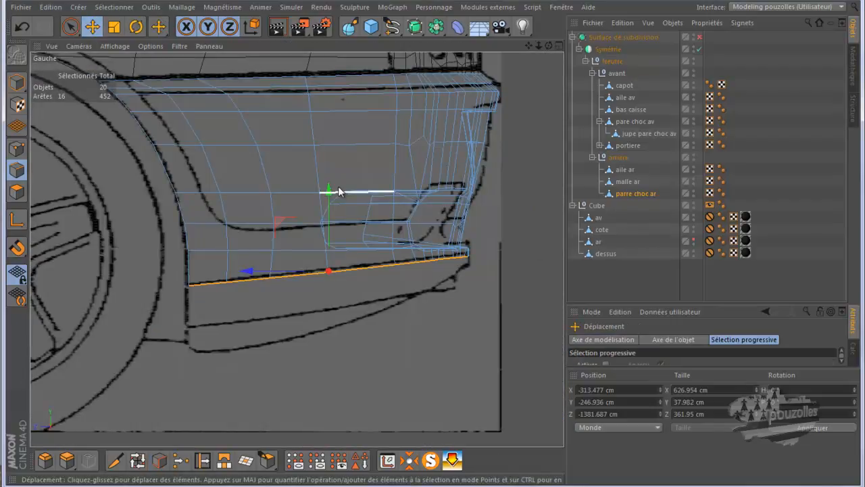
{"action": "left_click_drag", "start_coordinate": [328, 191], "coordinate": [326, 229]}
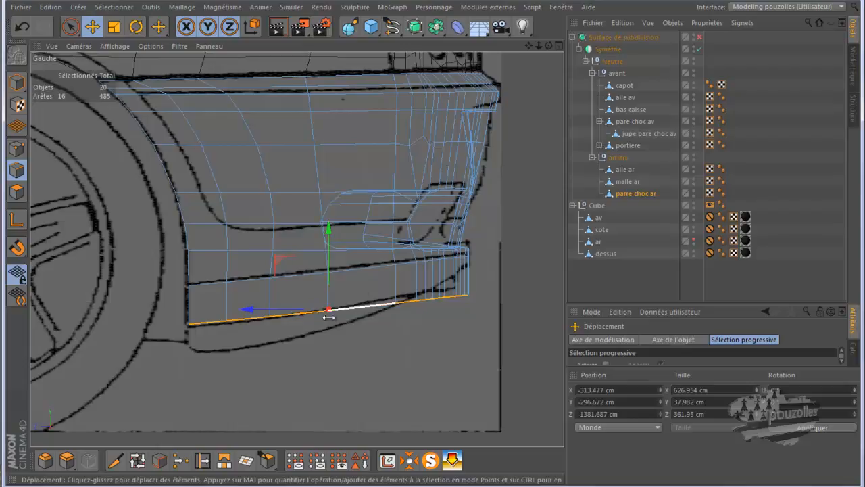
{"action": "left_click", "coordinate": [136, 26]}
{"action": "left_click_drag", "start_coordinate": [284, 289], "coordinate": [285, 291]}
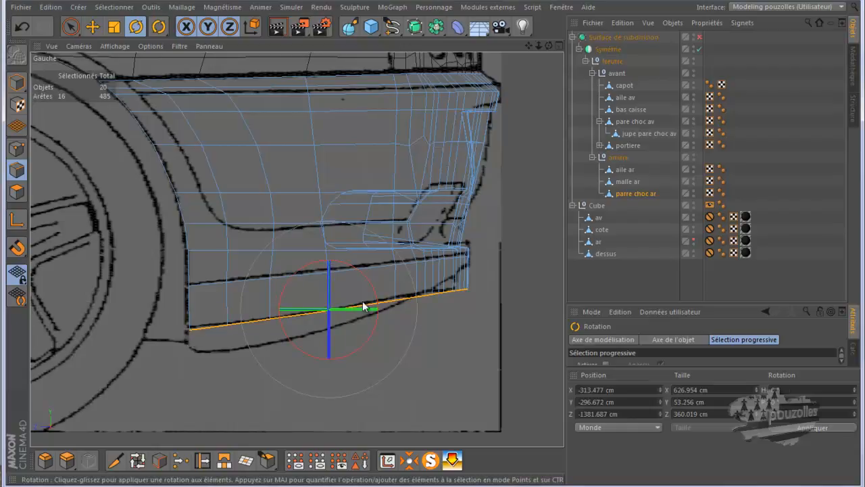
Step: Swap the av blueprint for the ar blueprint and set the orthographic view to Face to see the rear bumper against it
{"action": "middle_click", "coordinate": [191, 357]}
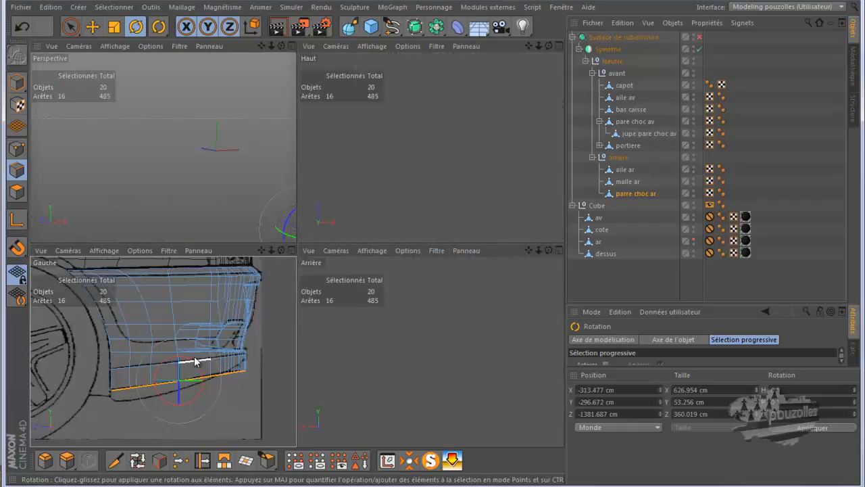
{"action": "middle_click", "coordinate": [364, 356]}
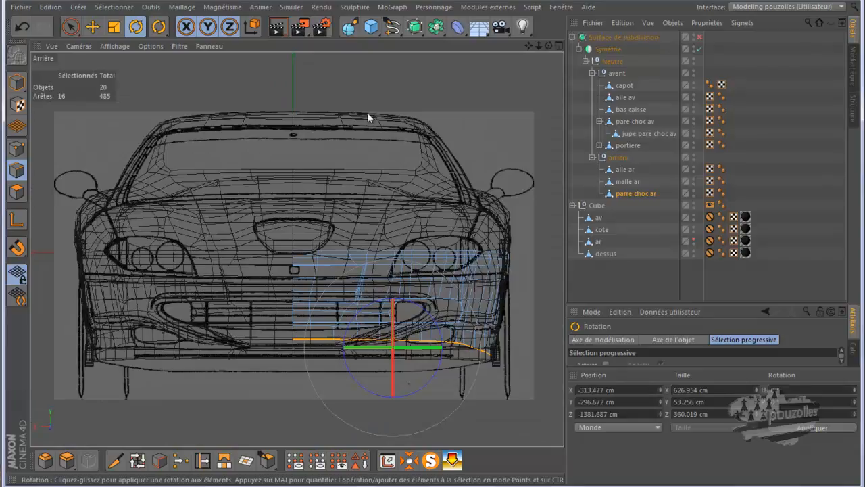
{"action": "left_click", "coordinate": [693, 215]}
{"action": "left_click", "coordinate": [693, 239]}
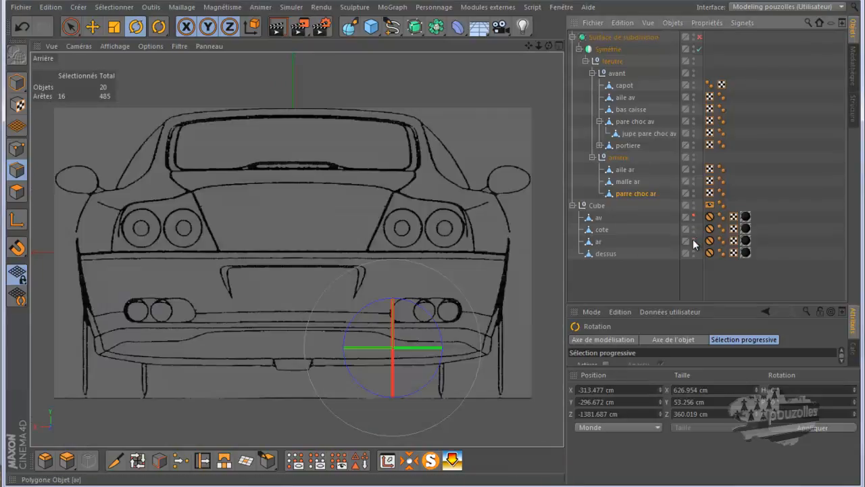
{"action": "left_click", "coordinate": [77, 47]}
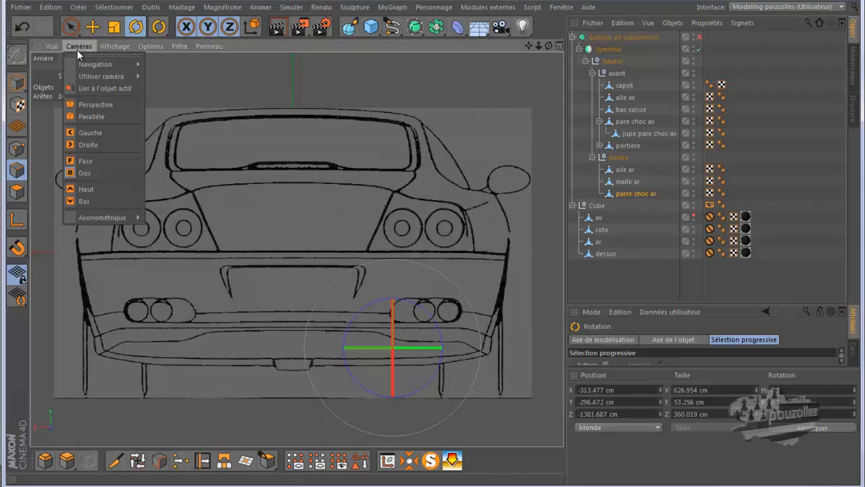
{"action": "left_click", "coordinate": [91, 161]}
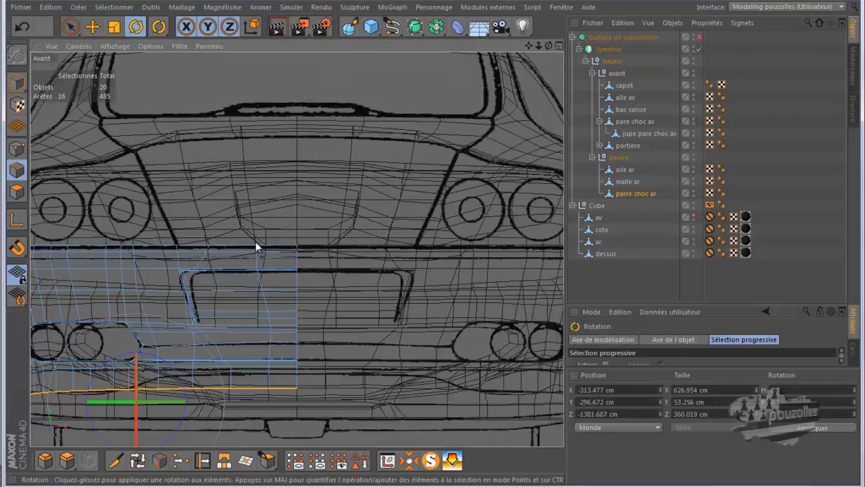
{"action": "scroll", "coordinate": [548, 247], "scroll_direction": "down", "scroll_amount": 3}
{"action": "scroll", "coordinate": [267, 355], "scroll_direction": "up", "scroll_amount": 4}
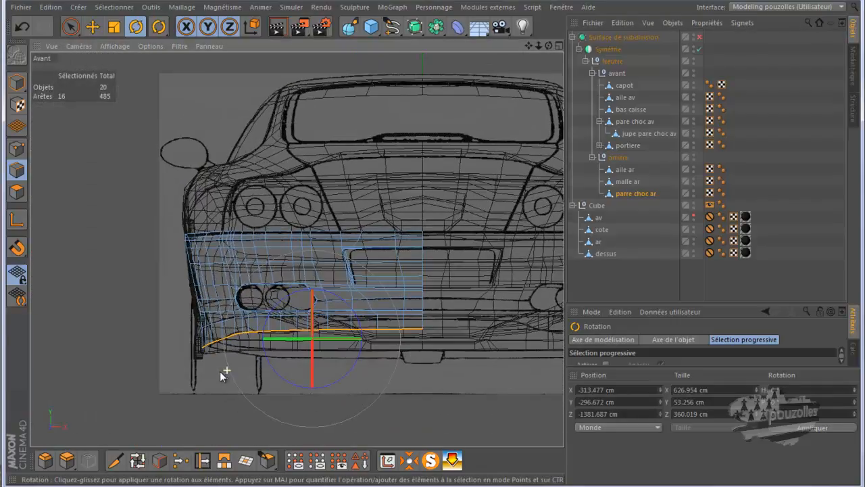
{"action": "scroll", "coordinate": [211, 372], "scroll_direction": "up", "scroll_amount": 1}
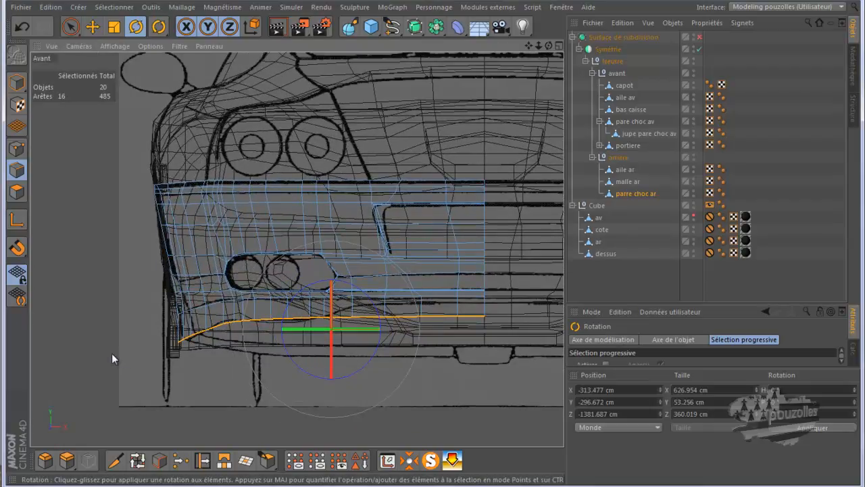
Step: In point mode, move the outermost points of the extruded bottom row inward along X to match the rear blueprint's lower corner
{"action": "left_click", "coordinate": [71, 27]}
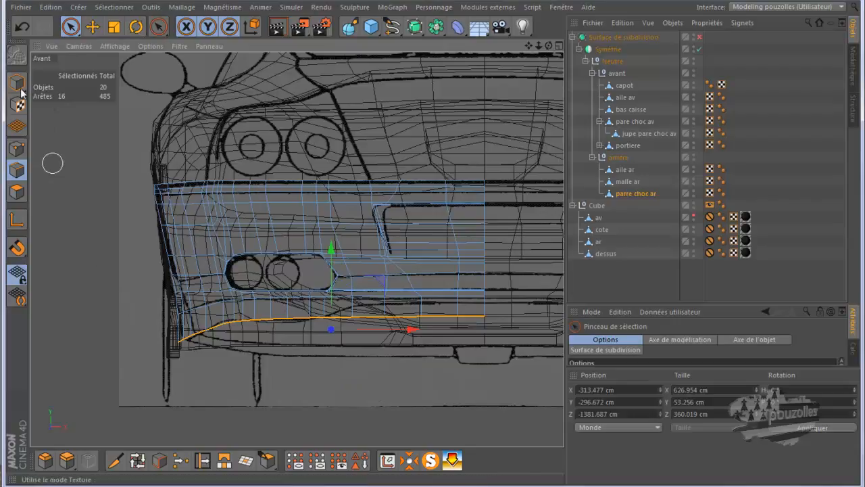
{"action": "left_click", "coordinate": [15, 148]}
{"action": "mouse_move", "coordinate": [158, 359]}
{"action": "left_mouse_down"}
{"action": "mouse_move", "coordinate": [220, 332]}
{"action": "mouse_move", "coordinate": [209, 336]}
{"action": "left_mouse_up"}
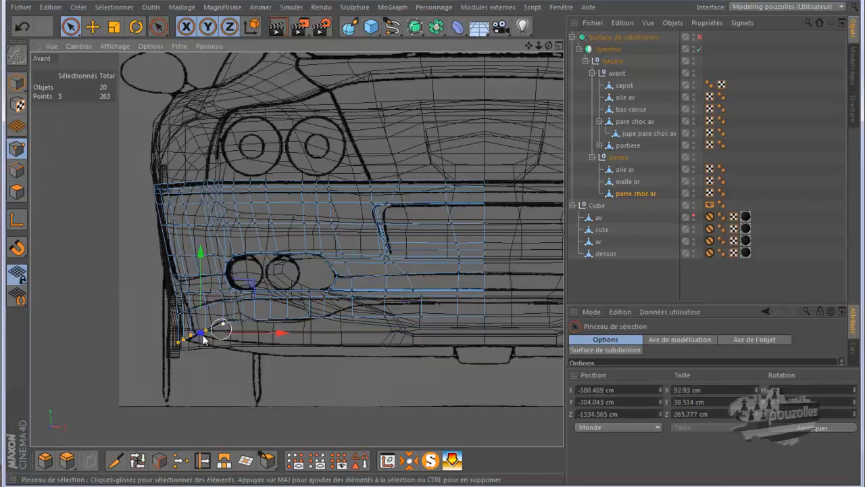
{"action": "mouse_move", "coordinate": [149, 352]}
{"action": "left_mouse_down"}
{"action": "mouse_move", "coordinate": [183, 341]}
{"action": "mouse_move", "coordinate": [225, 344]}
{"action": "left_mouse_up"}
{"action": "left_click", "coordinate": [179, 344]}
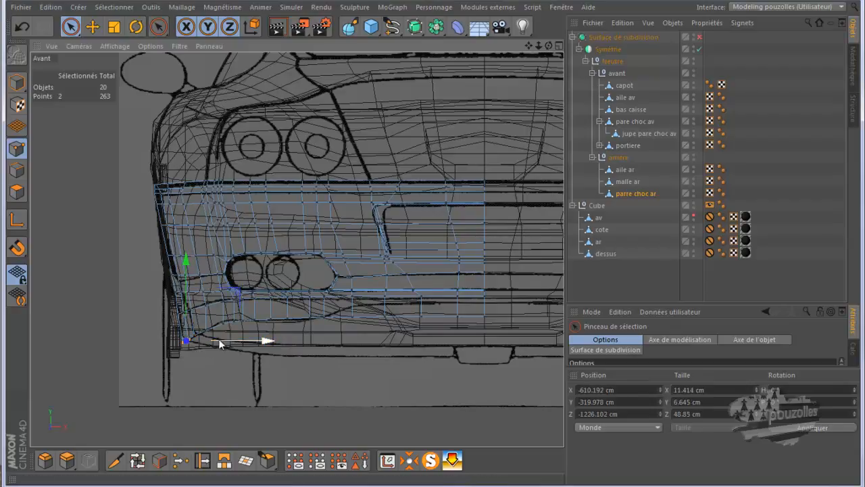
{"action": "left_click", "coordinate": [180, 345]}
{"action": "left_click_drag", "start_coordinate": [210, 341], "coordinate": [212, 342]}
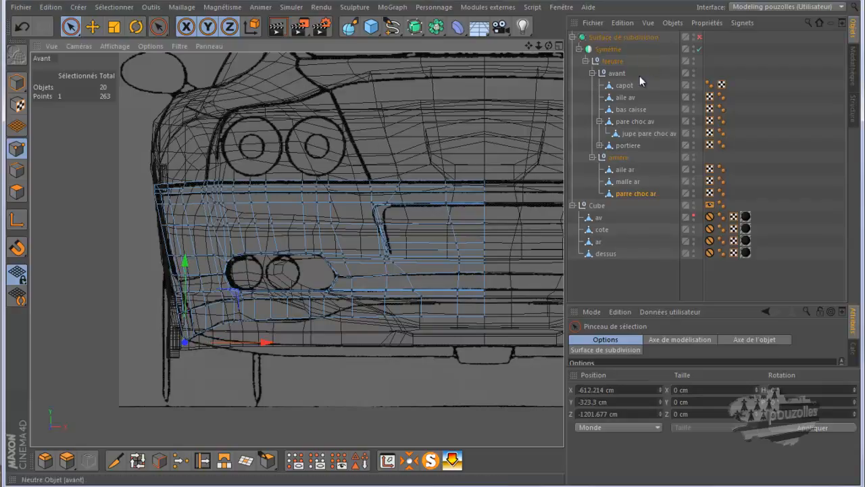
Step: Hide the avant group of front parts and orbit the perspective view to face the rear bumper from behind
{"action": "left_click", "coordinate": [692, 71]}
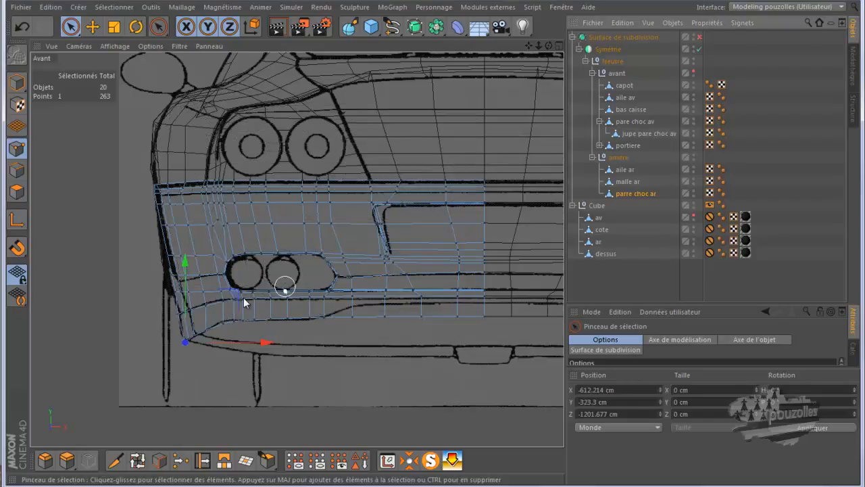
{"action": "middle_click", "coordinate": [141, 329]}
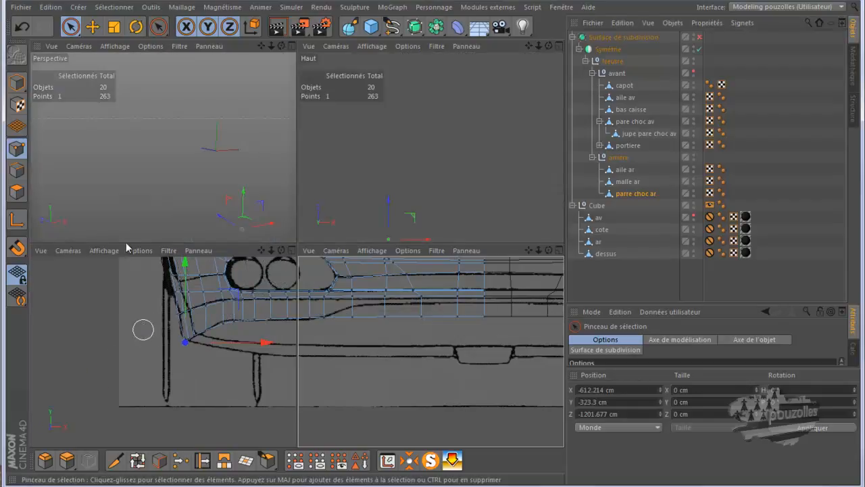
{"action": "middle_click", "coordinate": [255, 177]}
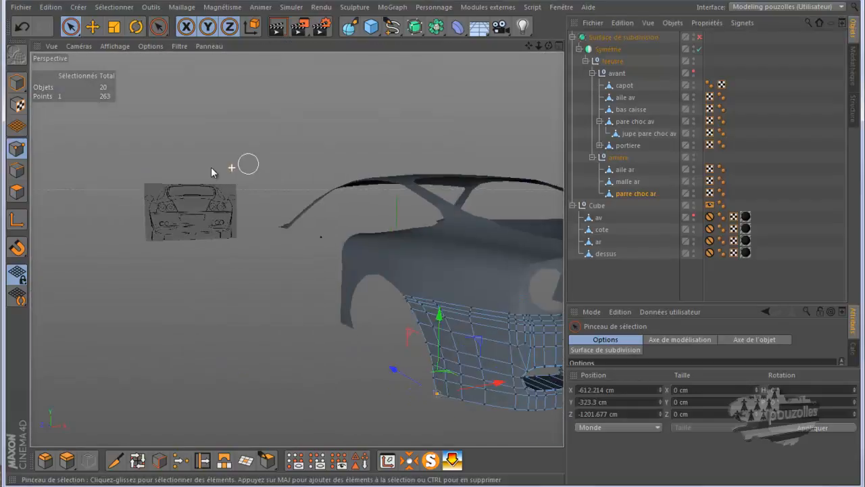
{"action": "left_click_drag", "start_coordinate": [550, 43], "coordinate": [432, 244]}
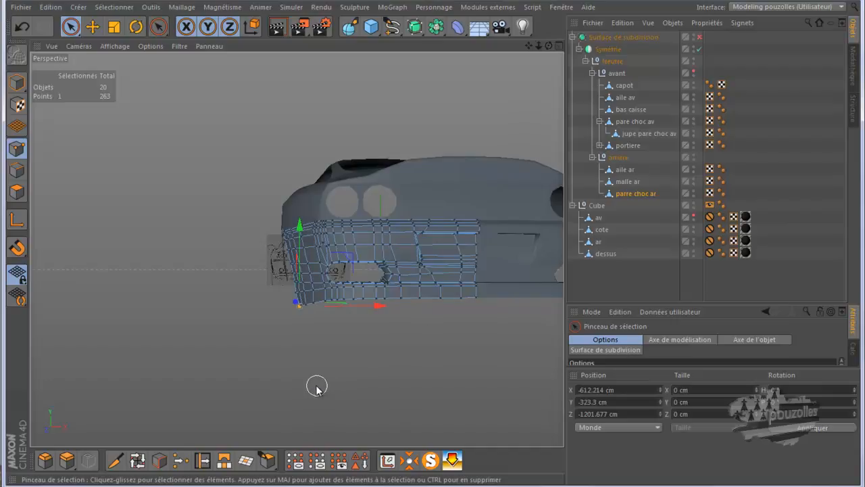
Step: In polygon mode, select the bumper's bottom strip of polygons, split it into a separate object and remove it from the bumper
{"action": "left_click", "coordinate": [17, 192]}
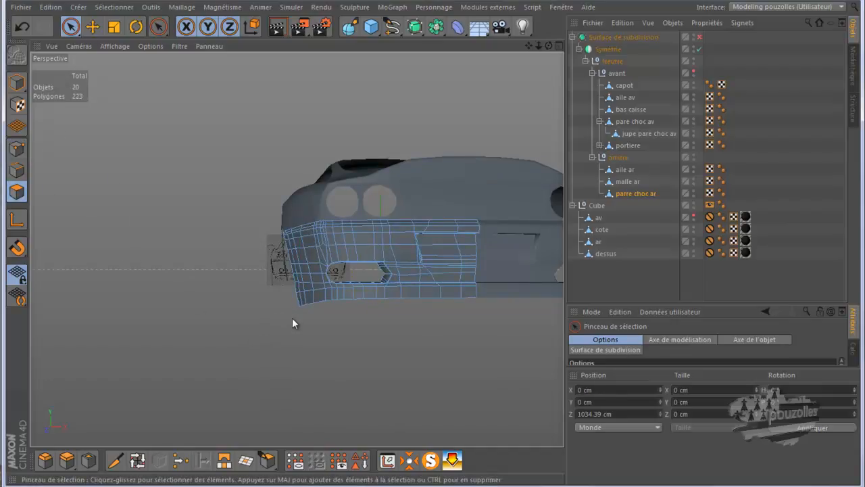
{"action": "left_click", "coordinate": [312, 304]}
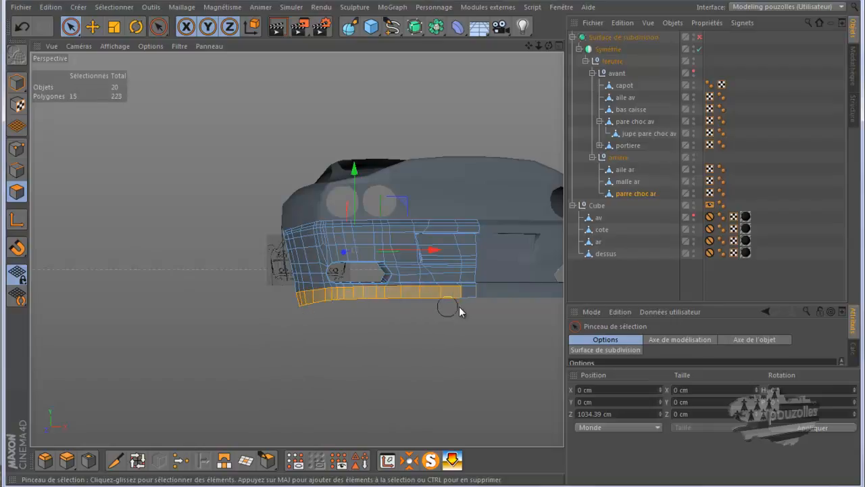
{"action": "right_click", "coordinate": [201, 291]}
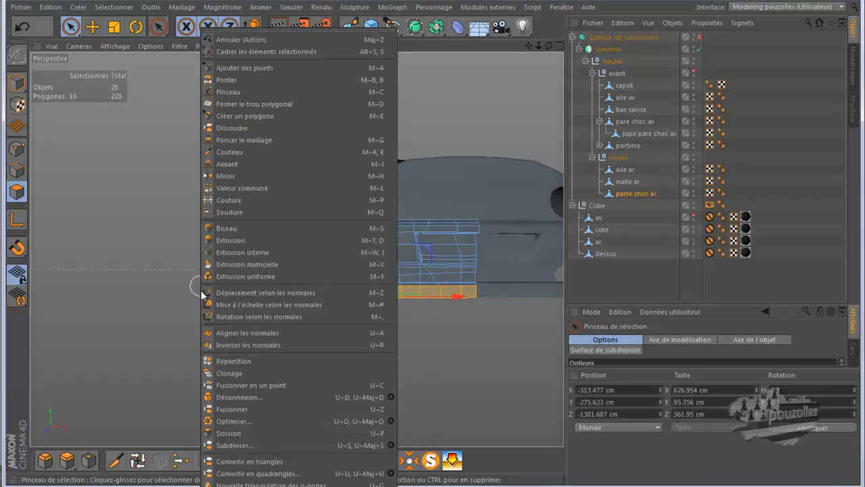
{"action": "left_click", "coordinate": [228, 433]}
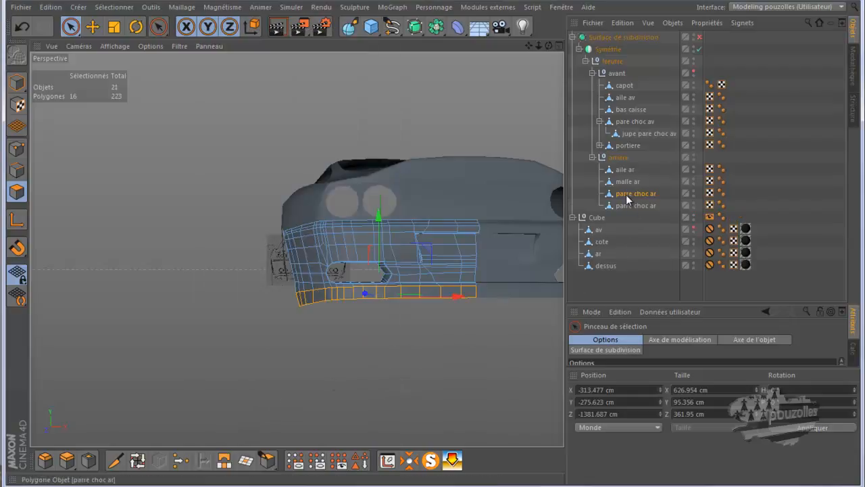
{"action": "left_click", "coordinate": [289, 272]}
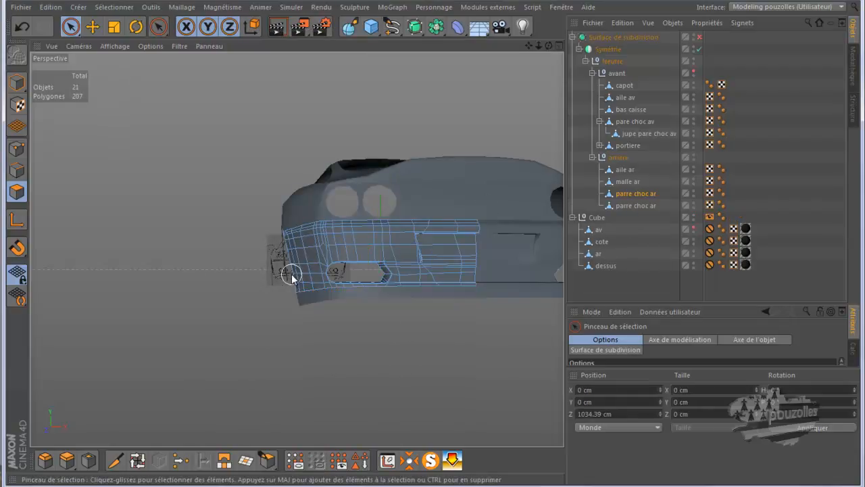
Step: Rename the split-off bottom strip object by adding "jupe" in front of "parre choc ar"
{"action": "left_click", "coordinate": [633, 208]}
{"action": "double_click", "coordinate": [632, 207]}
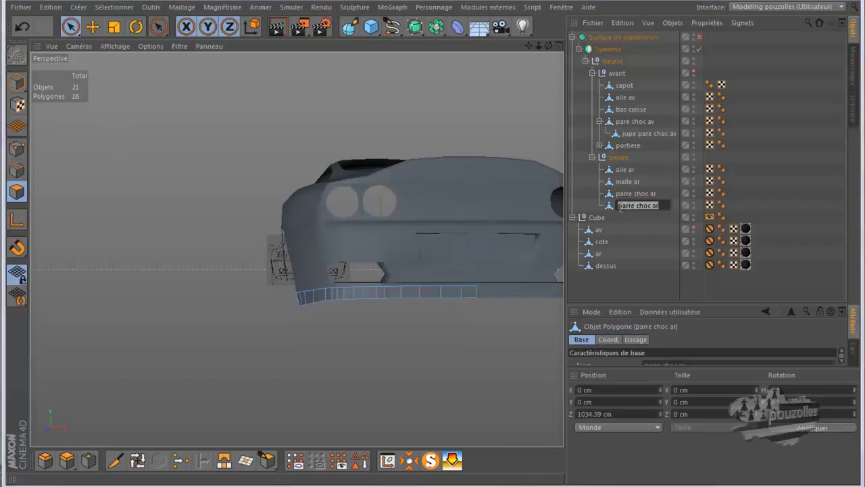
{"action": "left_click", "coordinate": [620, 207]}
{"action": "type", "text": "jupe"}
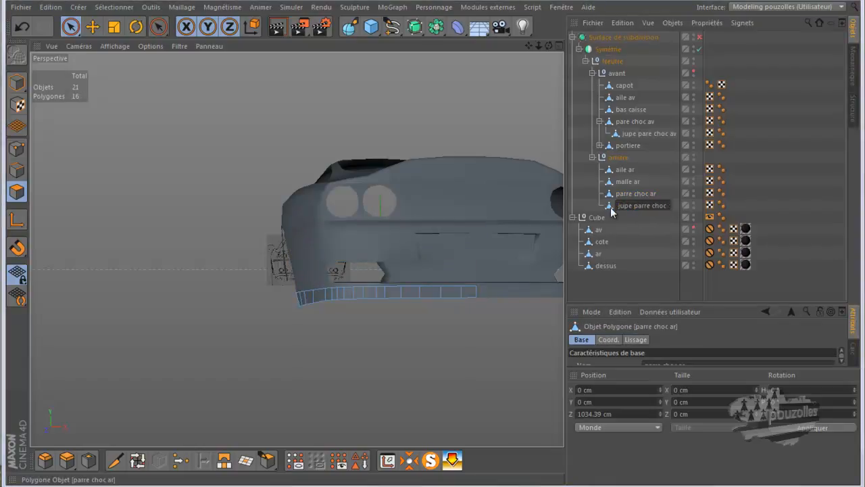
Step: Confirm the skirt's new name and examine the bumper's lower edge and skirt in the Ferrari_550_Maranello_15 reference photo
{"action": "key", "text": "Return"}
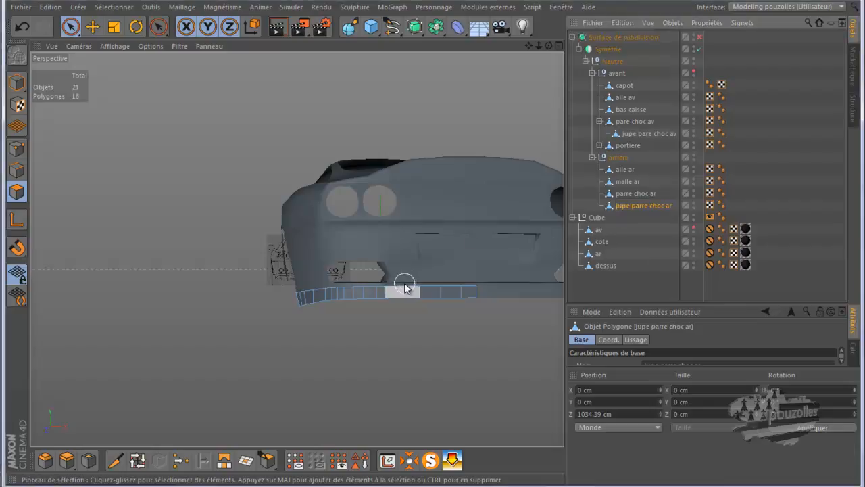
{"action": "mouse_move", "coordinate": [376, 486]}
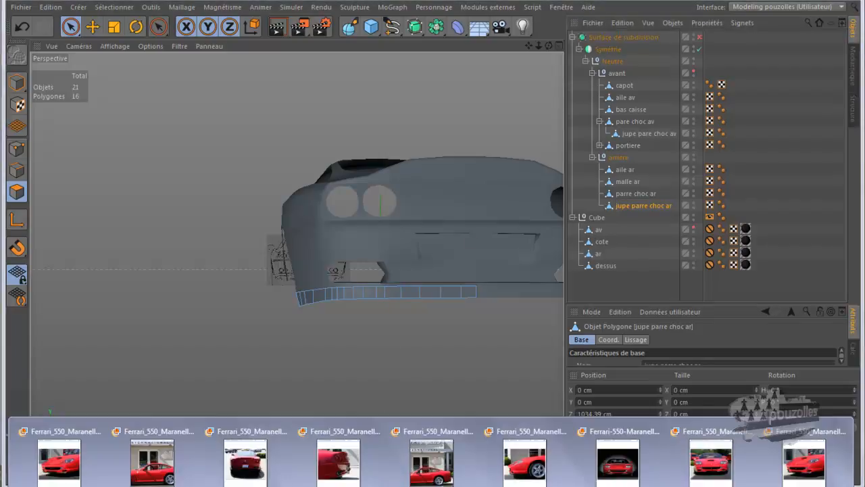
{"action": "left_click", "coordinate": [338, 461]}
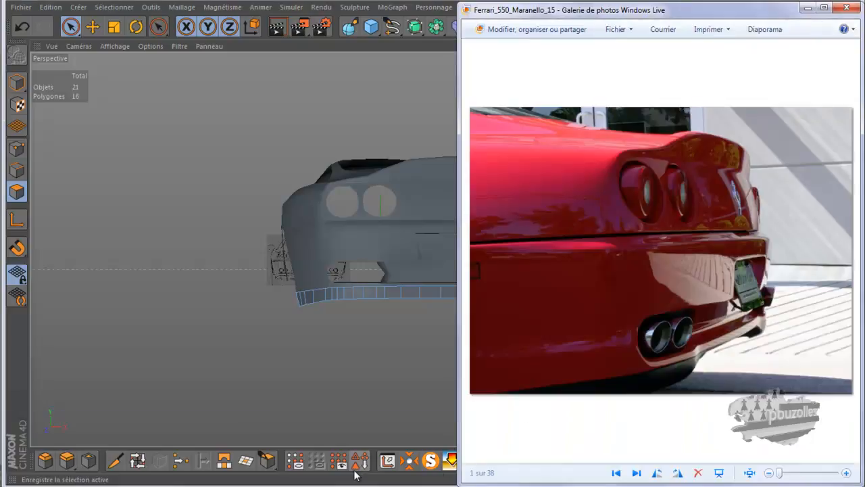
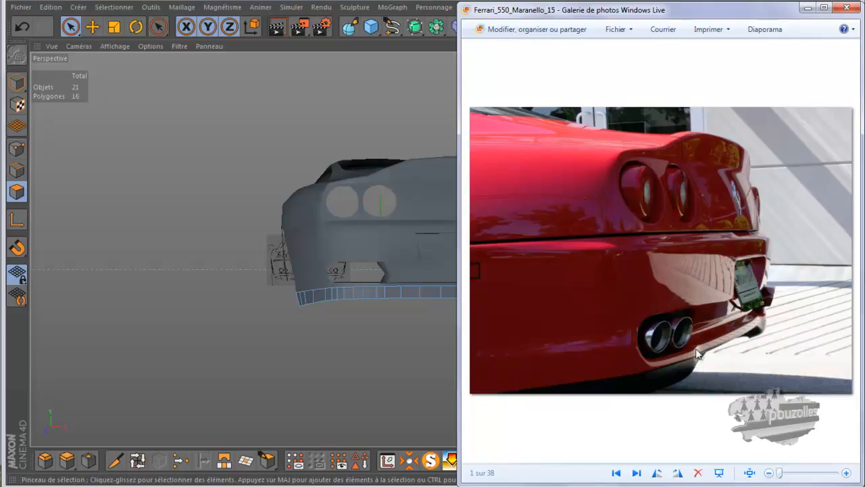
{"action": "left_click", "coordinate": [809, 12]}
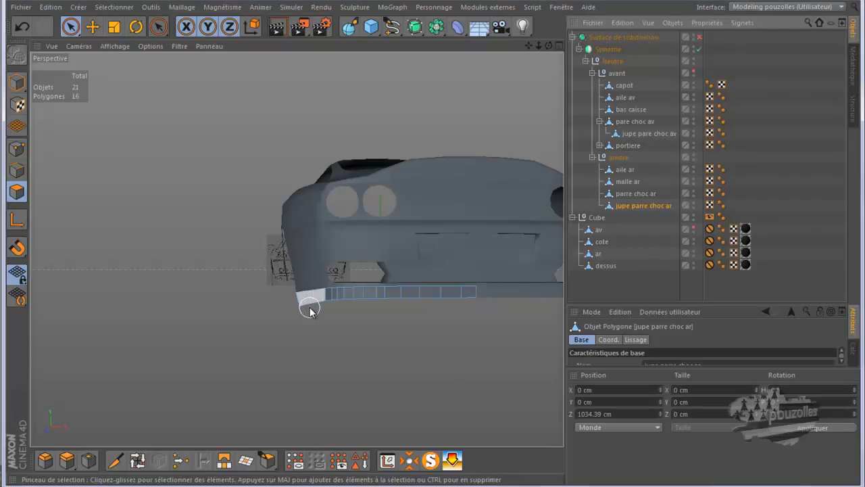
Step: In point mode, select the upper and lower points of the skirt's central section against the rear blueprint
{"action": "middle_click", "coordinate": [297, 312]}
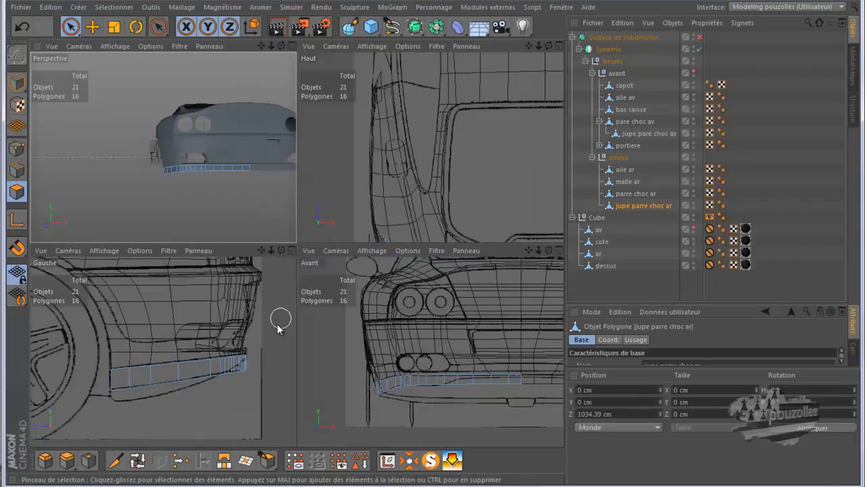
{"action": "middle_click", "coordinate": [353, 362]}
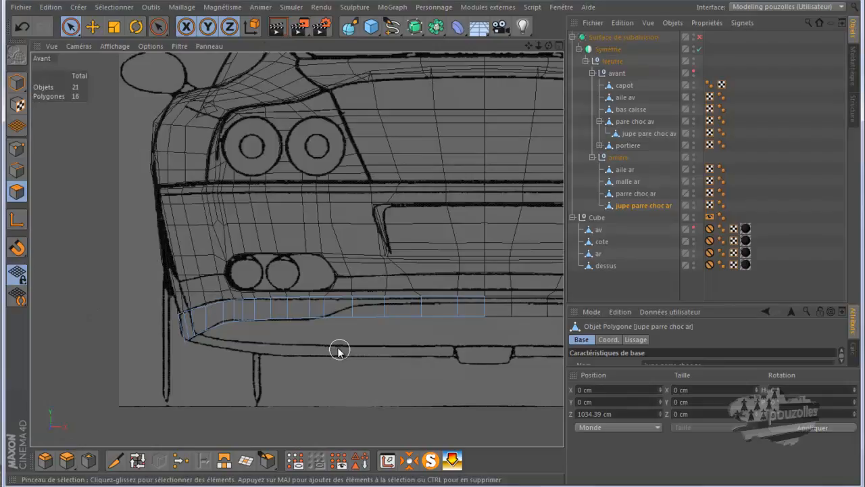
{"action": "left_click", "coordinate": [194, 330]}
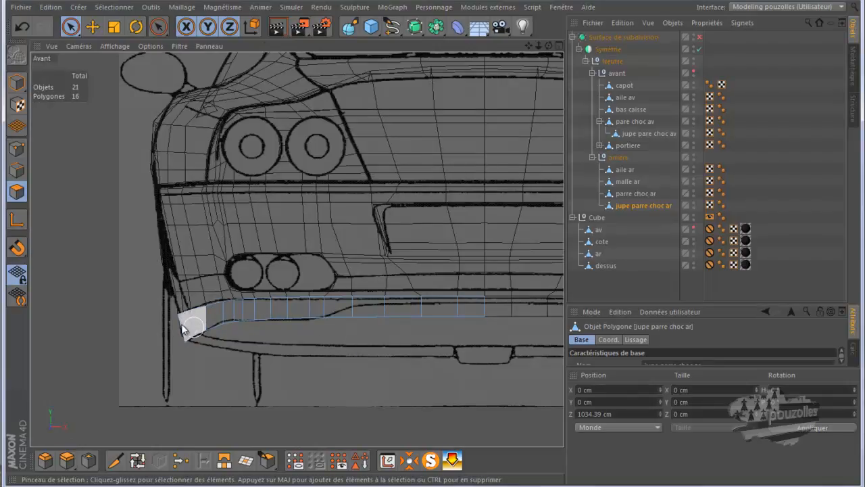
{"action": "left_click", "coordinate": [17, 149]}
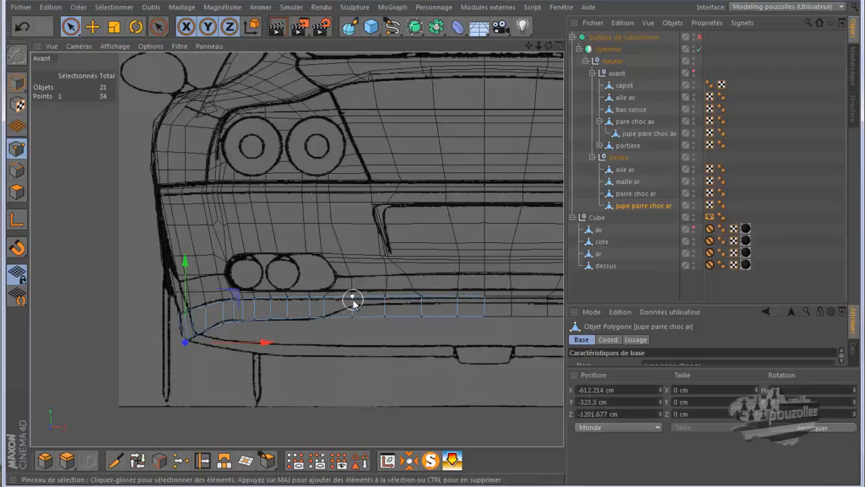
{"action": "mouse_move", "coordinate": [352, 302]}
{"action": "left_mouse_down"}
{"action": "mouse_move", "coordinate": [357, 318]}
{"action": "mouse_move", "coordinate": [383, 305]}
{"action": "mouse_move", "coordinate": [410, 309]}
{"action": "mouse_move", "coordinate": [425, 329]}
{"action": "mouse_move", "coordinate": [490, 329]}
{"action": "left_mouse_up"}
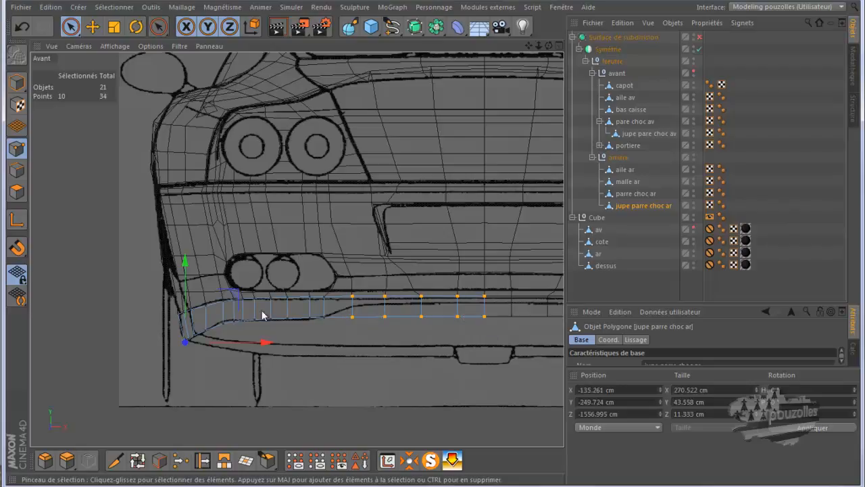
Step: Add "parre choc ar" to the object selection and select the central lower-edge points of both the bumper and its skirt
{"action": "middle_click", "coordinate": [142, 270]}
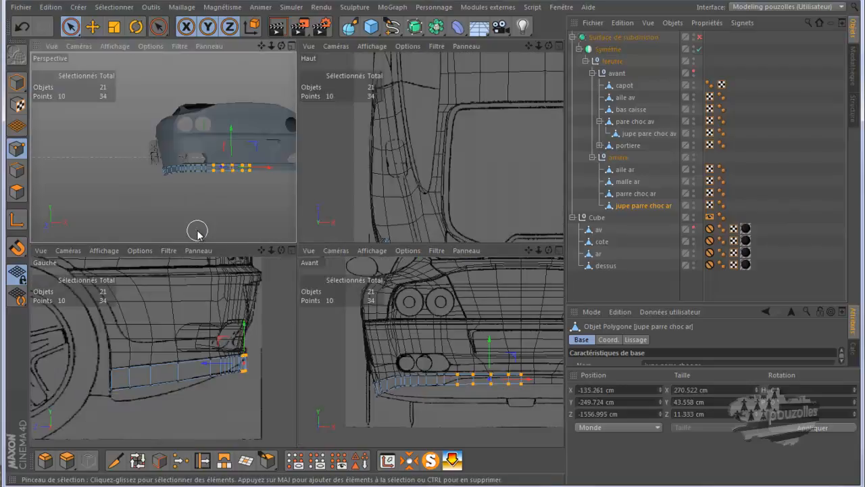
{"action": "middle_click", "coordinate": [294, 236]}
{"action": "scroll", "coordinate": [406, 257], "scroll_direction": "up", "scroll_amount": 3}
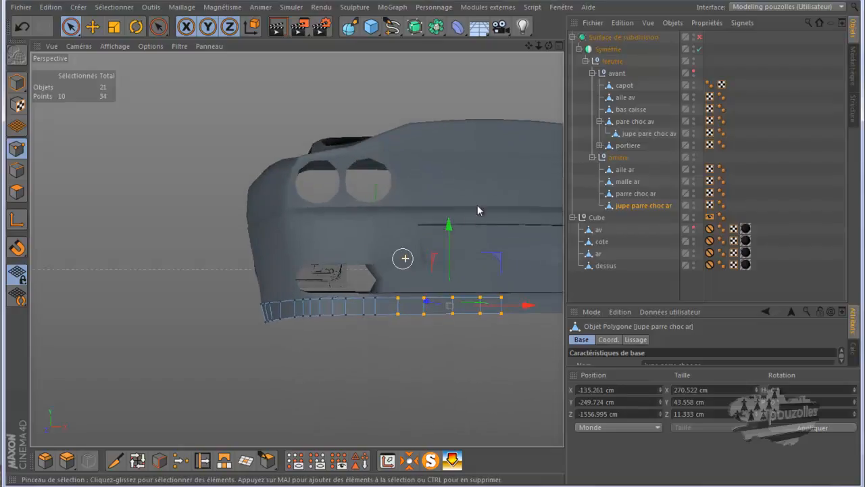
{"action": "mouse_move", "coordinate": [525, 44]}
{"action": "left_mouse_down"}
{"action": "mouse_move", "coordinate": [433, 244]}
{"action": "mouse_move", "coordinate": [538, 40]}
{"action": "mouse_move", "coordinate": [433, 244]}
{"action": "mouse_move", "coordinate": [433, 260]}
{"action": "left_mouse_up"}
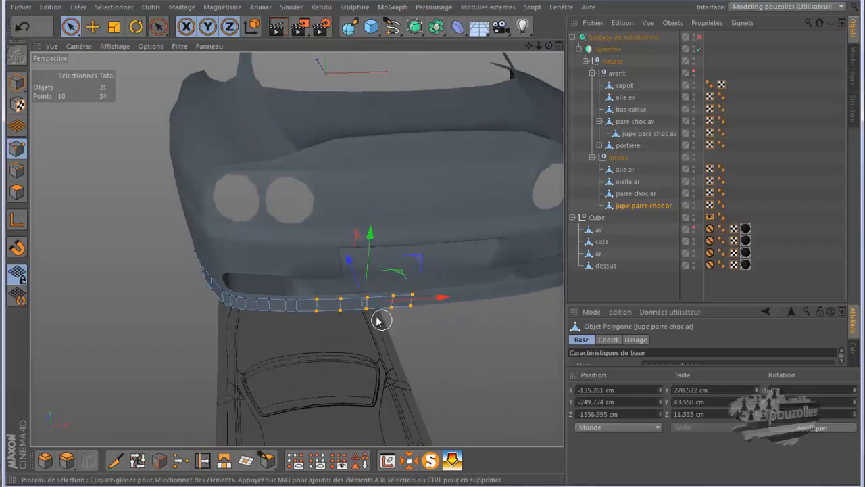
{"action": "left_click", "coordinate": [626, 195], "text": "ctrl"}
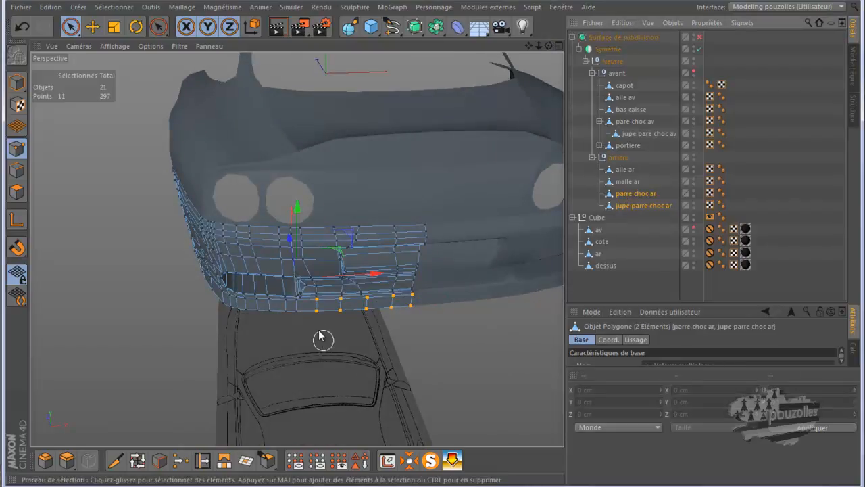
{"action": "scroll", "coordinate": [315, 322], "scroll_direction": "up", "scroll_amount": 4}
{"action": "scroll", "coordinate": [320, 325], "scroll_direction": "up", "scroll_amount": 2}
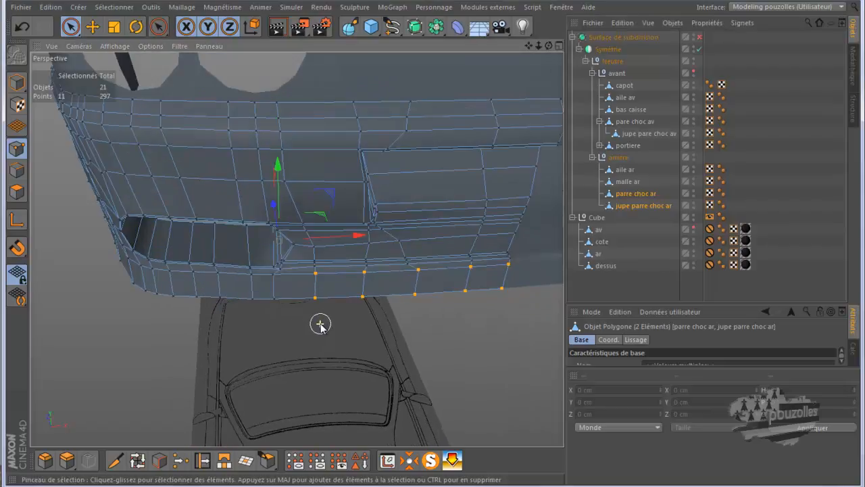
{"action": "left_click_drag", "start_coordinate": [548, 46], "coordinate": [432, 244]}
{"action": "key", "text": "ctrl+z"}
{"action": "left_click_drag", "start_coordinate": [326, 304], "coordinate": [318, 269]}
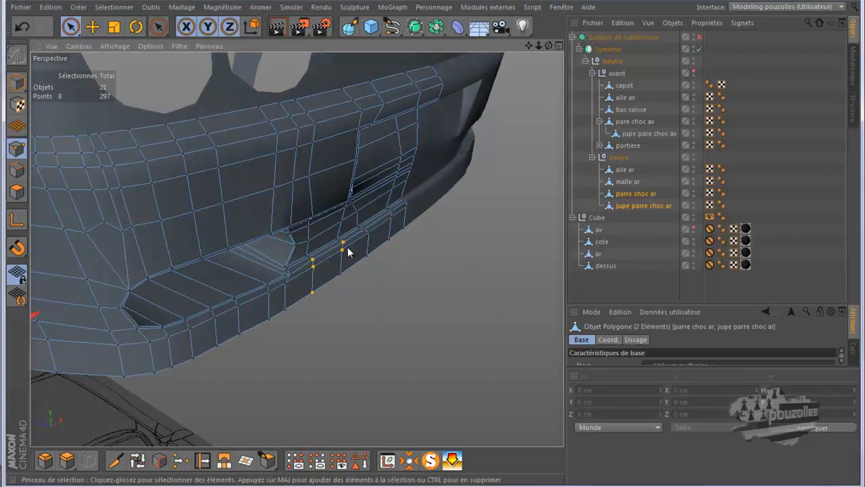
{"action": "left_click_drag", "start_coordinate": [365, 247], "coordinate": [373, 236]}
{"action": "left_click", "coordinate": [342, 276]}
{"action": "key", "text": "e"}
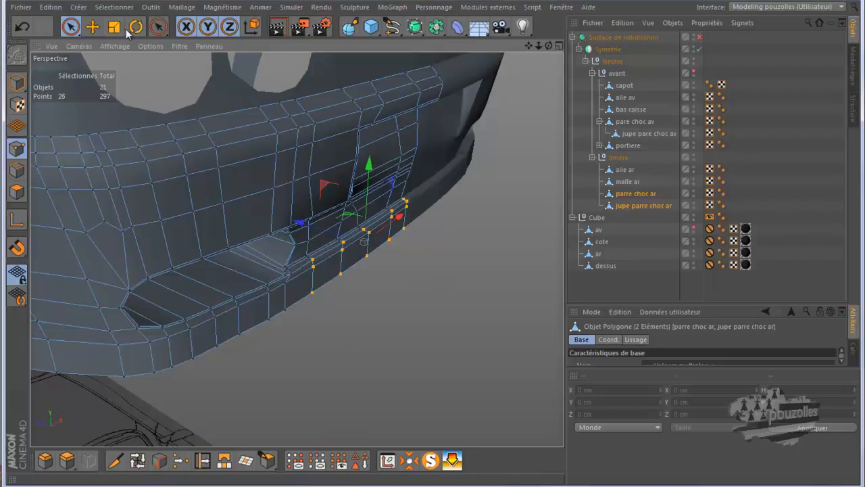
Step: Try to move the selected central points of the bumper and skirt slightly along Z, and undo the move
{"action": "left_click", "coordinate": [93, 27]}
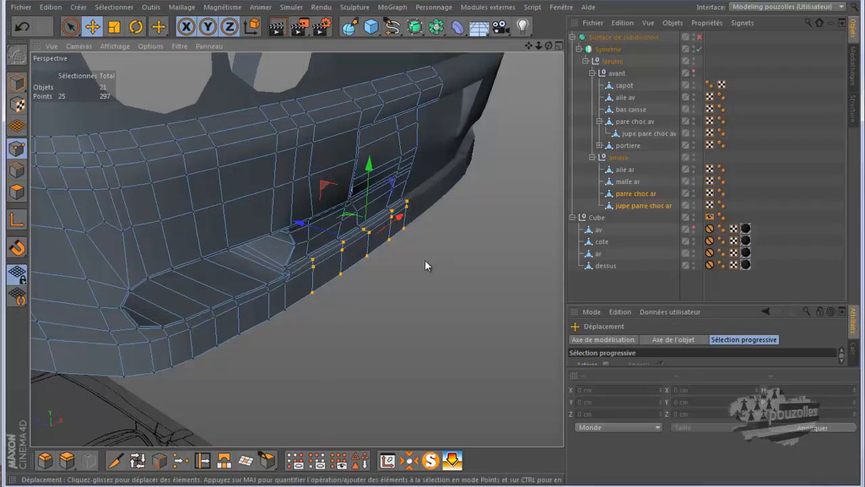
{"action": "scroll", "coordinate": [303, 252], "scroll_direction": "up", "scroll_amount": 4}
{"action": "scroll", "coordinate": [304, 252], "scroll_direction": "up", "scroll_amount": 3}
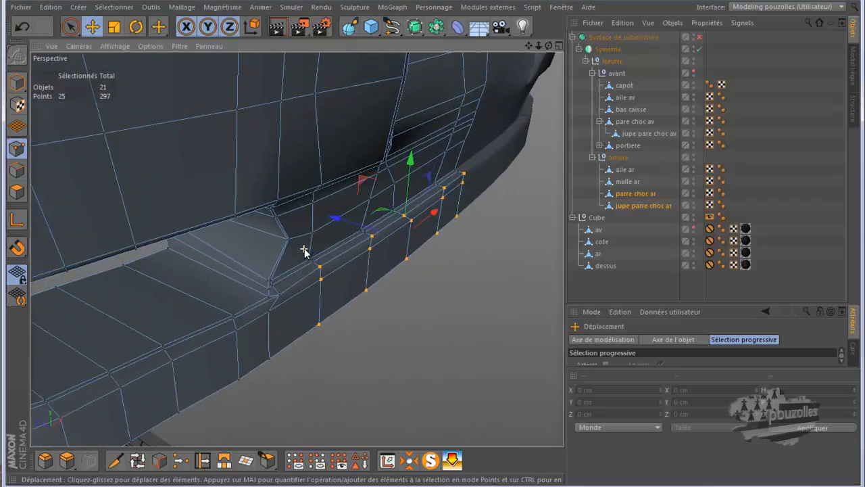
{"action": "left_click_drag", "start_coordinate": [334, 222], "coordinate": [327, 230]}
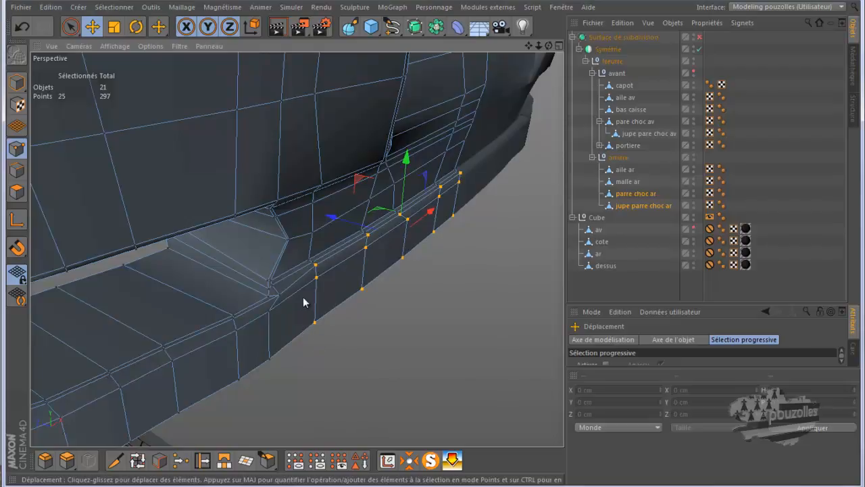
{"action": "left_click", "coordinate": [24, 30]}
Step: With the Knife in Ligne mode, cut a vertical edge beside the exhaust opening, from the skirt's bottom edge up to the bumper's lower crease
{"action": "left_click_drag", "start_coordinate": [549, 47], "coordinate": [435, 247]}
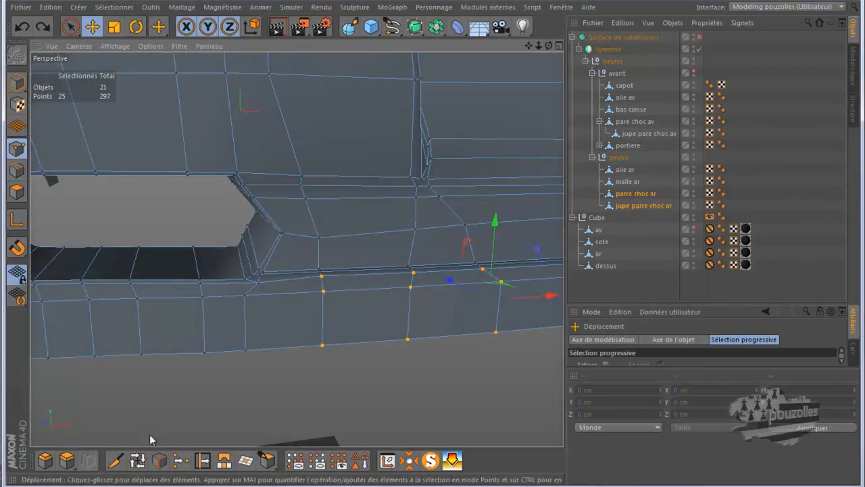
{"action": "left_click", "coordinate": [122, 462]}
{"action": "right_click_drag", "start_coordinate": [356, 389], "coordinate": [304, 383], "text": "alt"}
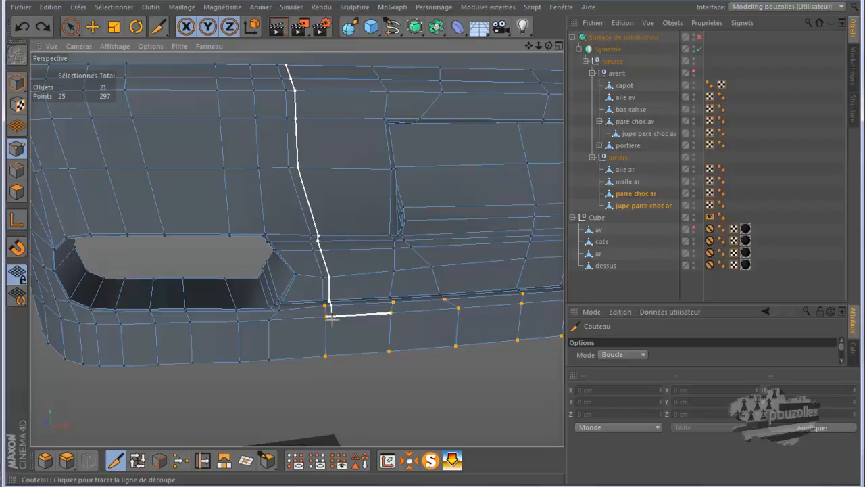
{"action": "left_click", "coordinate": [623, 355]}
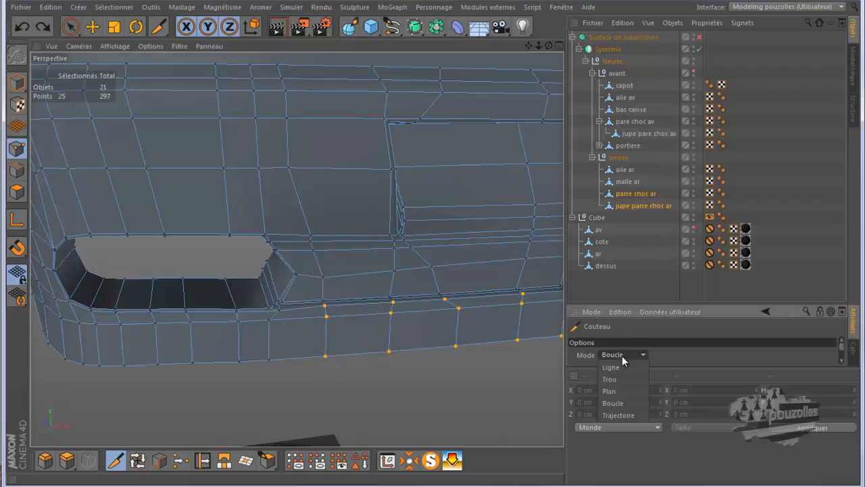
{"action": "left_click", "coordinate": [608, 377]}
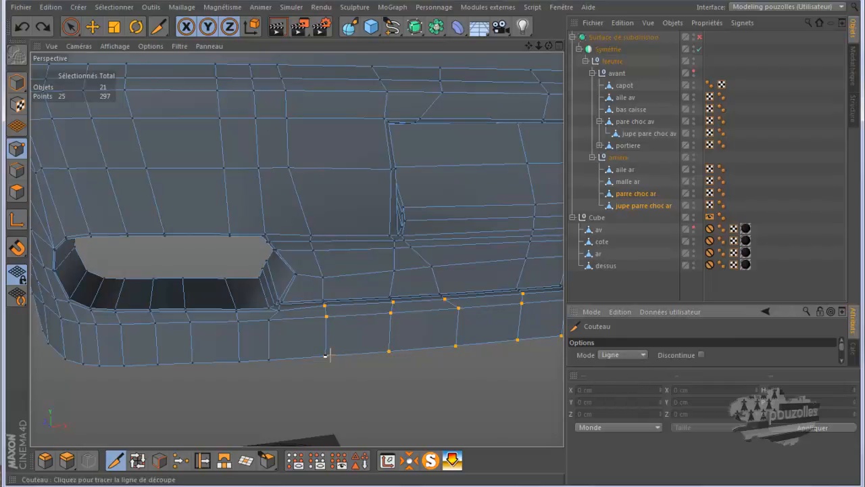
{"action": "scroll", "coordinate": [330, 354], "scroll_direction": "up", "scroll_amount": 2}
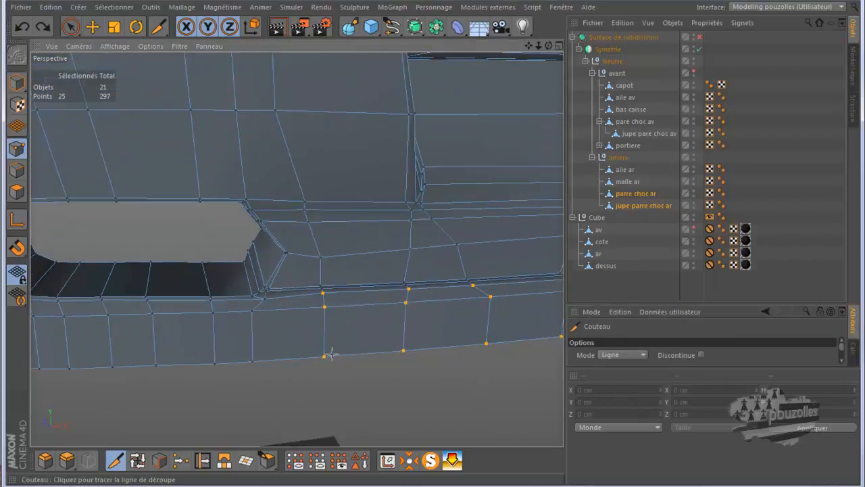
{"action": "left_click", "coordinate": [331, 354]}
{"action": "left_click", "coordinate": [330, 307]}
{"action": "left_click", "coordinate": [330, 292]}
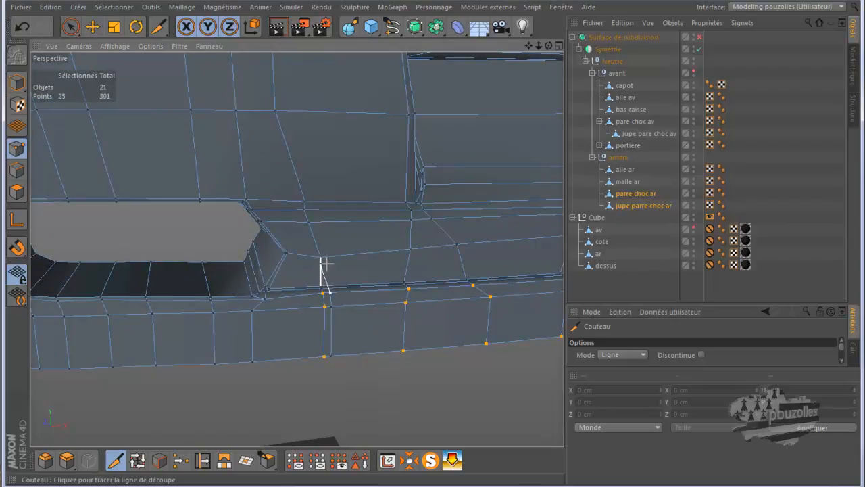
{"action": "left_click", "coordinate": [326, 256]}
Step: Try to continue the vertical knife cut up the bumper face to the horizontal edge above the exhaust opening
{"action": "left_click", "coordinate": [315, 217]}
{"action": "left_click", "coordinate": [315, 201]}
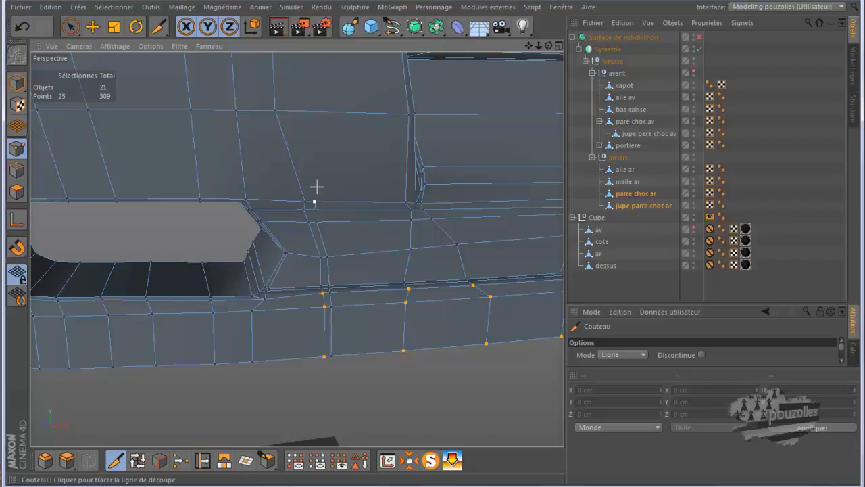
{"action": "left_click", "coordinate": [289, 111]}
{"action": "right_click_drag", "start_coordinate": [292, 113], "coordinate": [275, 188], "text": "alt"}
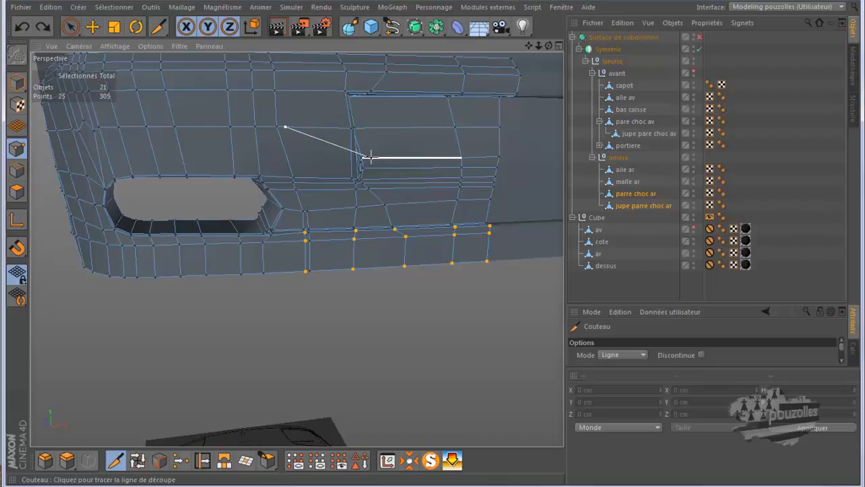
Step: Cut a horizontal line from the top of the new vertical edge across the bumper's lower face to its centre line
{"action": "key", "text": "space"}
{"action": "key", "text": "space"}
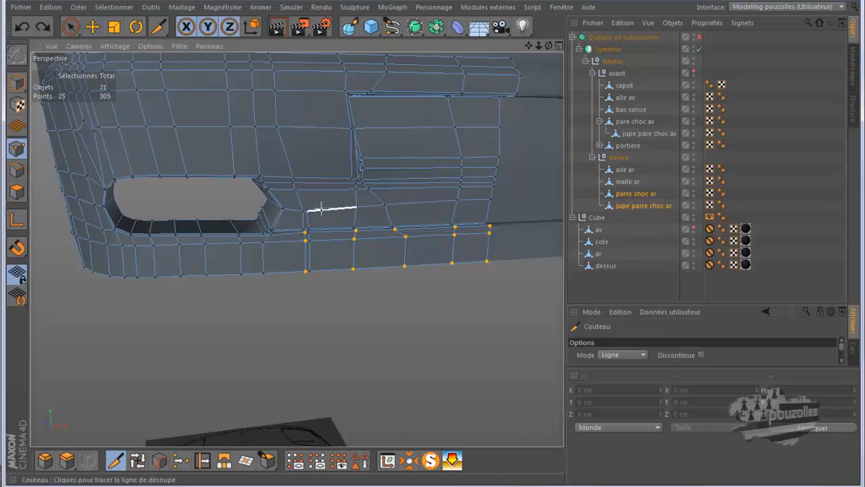
{"action": "scroll", "coordinate": [321, 211], "scroll_direction": "up", "scroll_amount": 1}
{"action": "scroll", "coordinate": [321, 212], "scroll_direction": "up", "scroll_amount": 2}
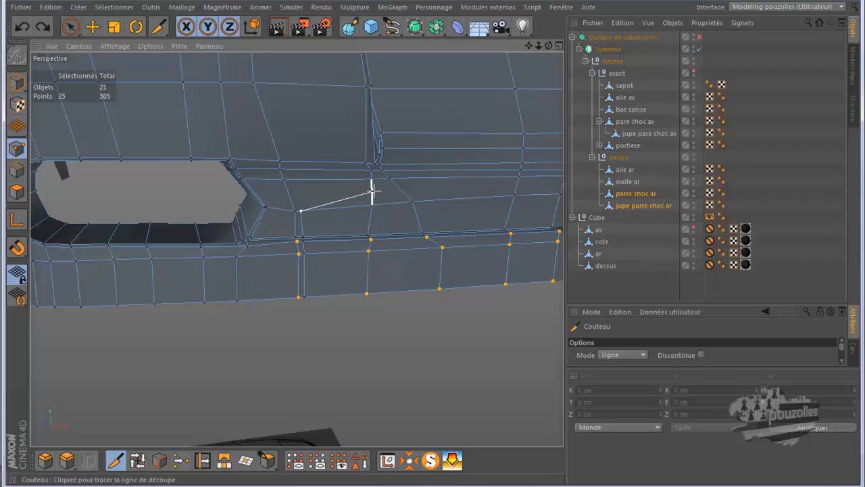
{"action": "left_click", "coordinate": [372, 192]}
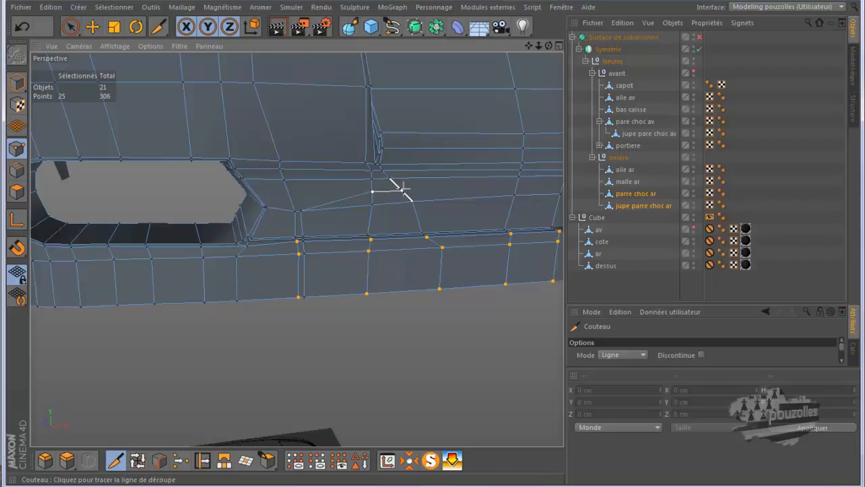
{"action": "left_click", "coordinate": [517, 186]}
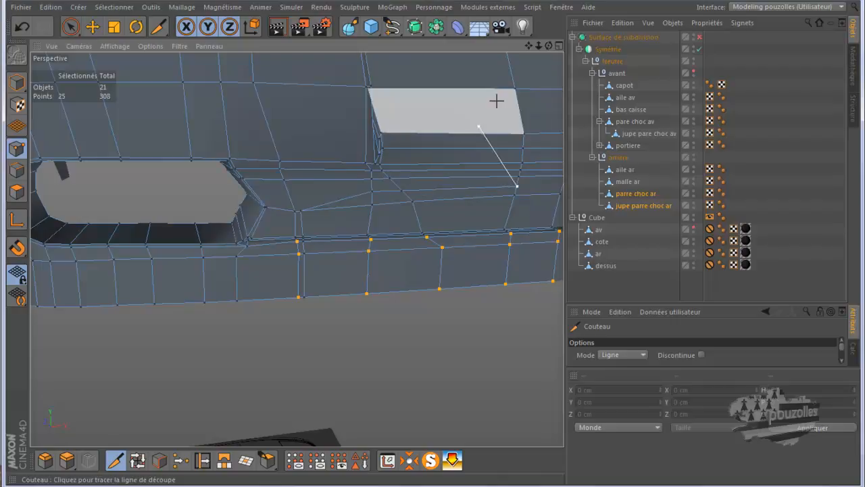
{"action": "left_click_drag", "start_coordinate": [528, 47], "coordinate": [402, 58]}
{"action": "left_click", "coordinate": [440, 197]}
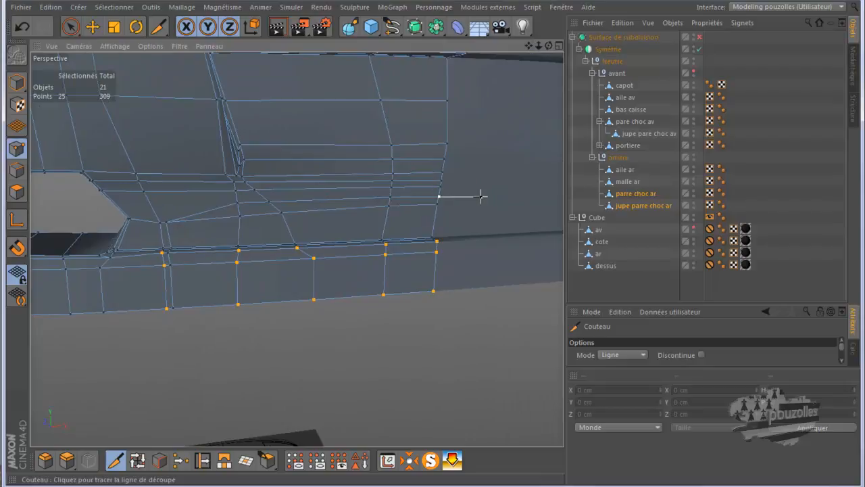
{"action": "scroll", "coordinate": [106, 263], "scroll_direction": "up", "scroll_amount": 4}
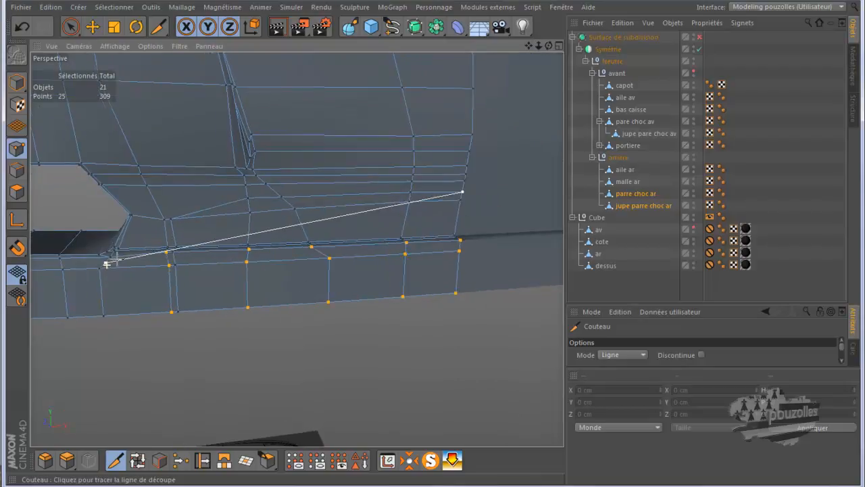
{"action": "scroll", "coordinate": [106, 264], "scroll_direction": "up", "scroll_amount": 1}
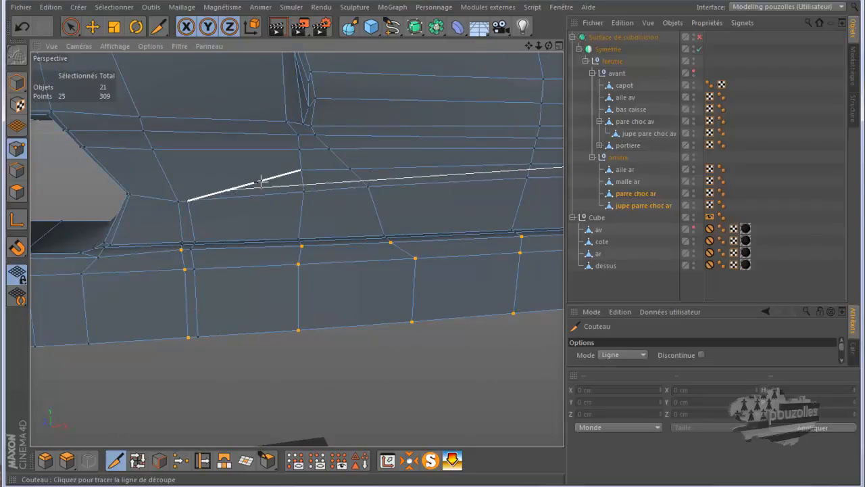
Step: Undo the last knife cuts made beside the exhaust opening and across the bumper's lower face
{"action": "key", "text": "ctrl+z"}
{"action": "key", "text": "ctrl+z"}
{"action": "key", "text": "ctrl+z"}
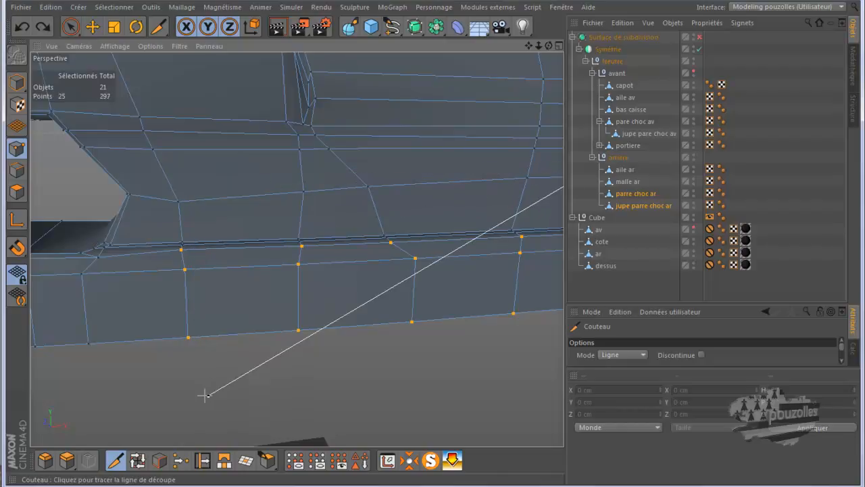
{"action": "key", "text": "space"}
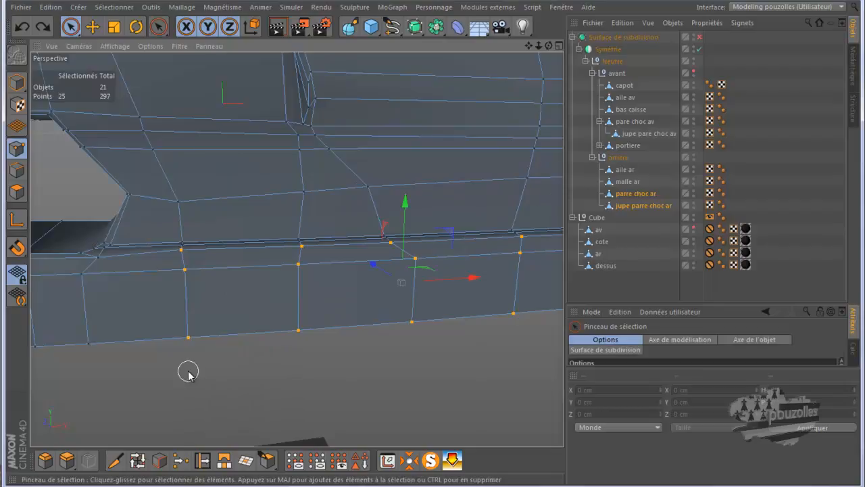
Step: With the Knife in Ligne mode, cut a vertical edge on the exhaust side of the existing edge, from the skirt's bottom up to the bumper's horizontal edge
{"action": "key", "text": "k"}
{"action": "left_click", "coordinate": [180, 338]}
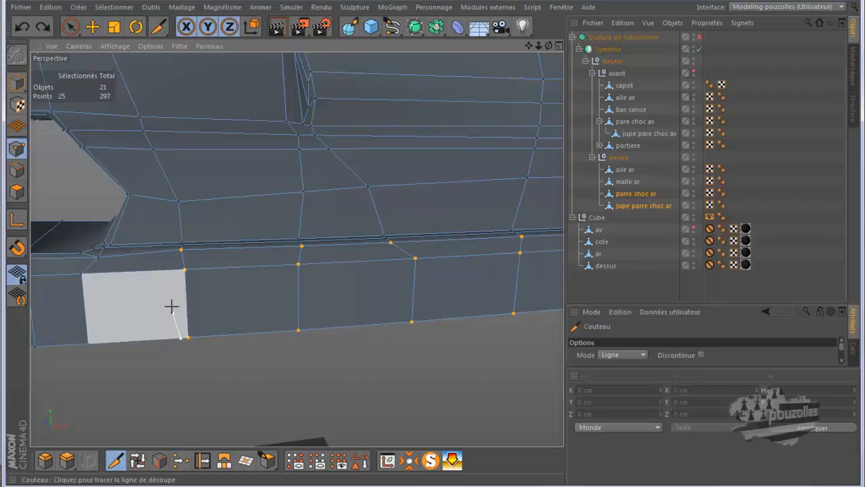
{"action": "left_click", "coordinate": [175, 269]}
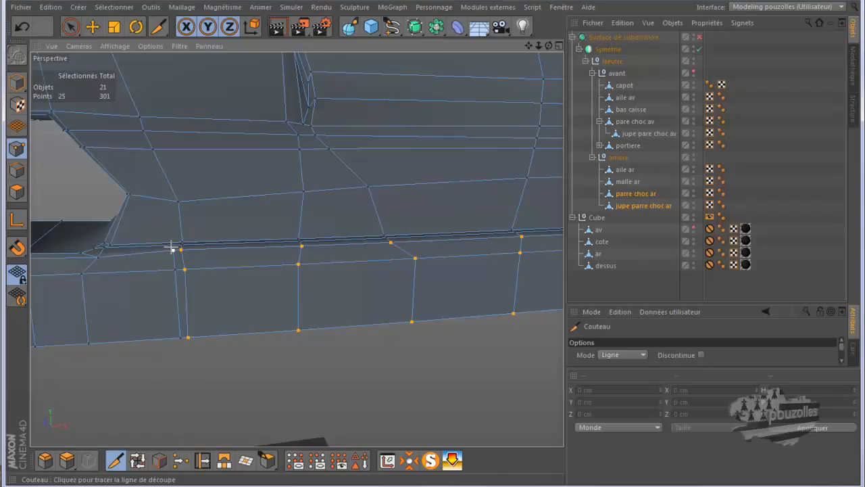
{"action": "left_click", "coordinate": [173, 242]}
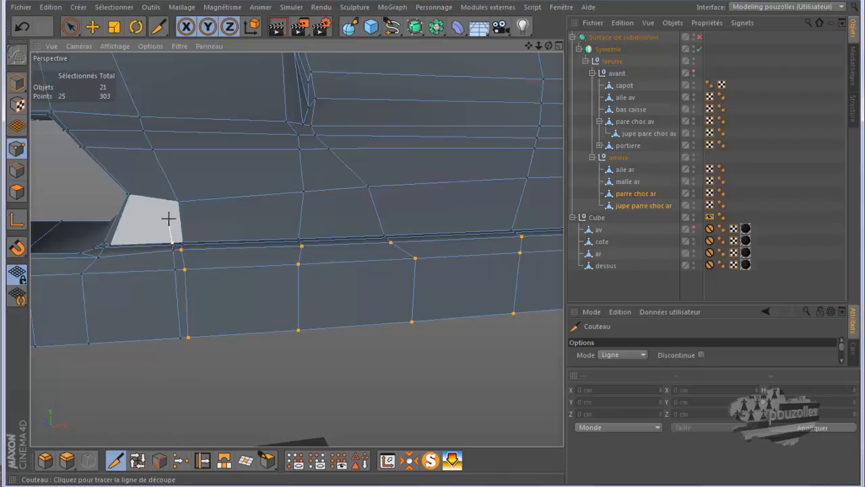
{"action": "left_click", "coordinate": [167, 200]}
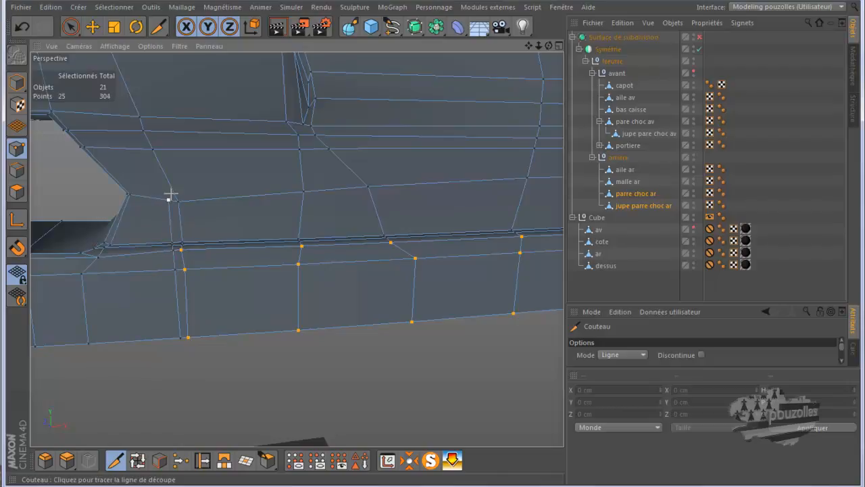
Step: Cut a horizontal line just above the bumper's lower horizontal edge, from the slanted edge by the new cut to the centre line
{"action": "left_click", "coordinate": [172, 193]}
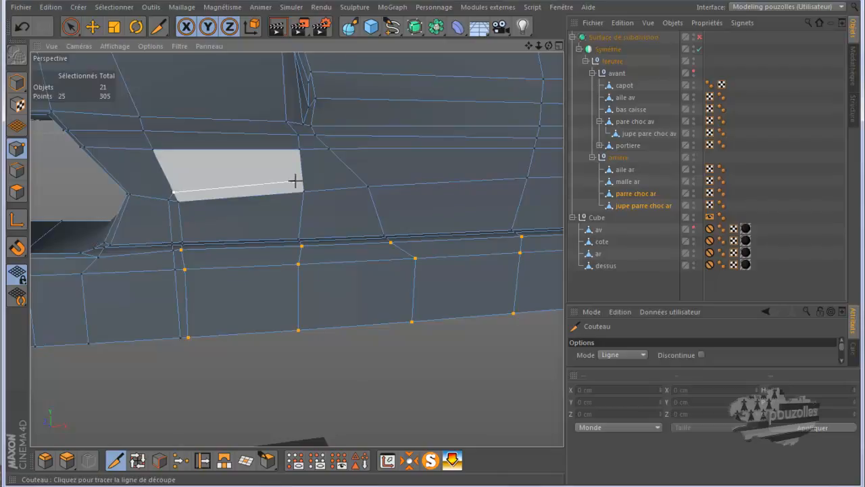
{"action": "left_click", "coordinate": [303, 182]}
{"action": "left_click", "coordinate": [302, 181]}
{"action": "left_click", "coordinate": [359, 177]}
{"action": "left_click", "coordinate": [529, 168]}
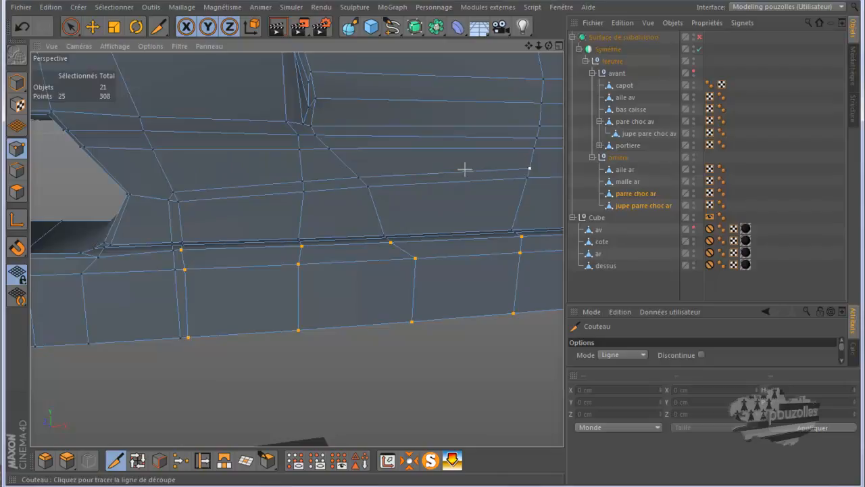
{"action": "scroll", "coordinate": [225, 238], "scroll_direction": "down", "scroll_amount": 3}
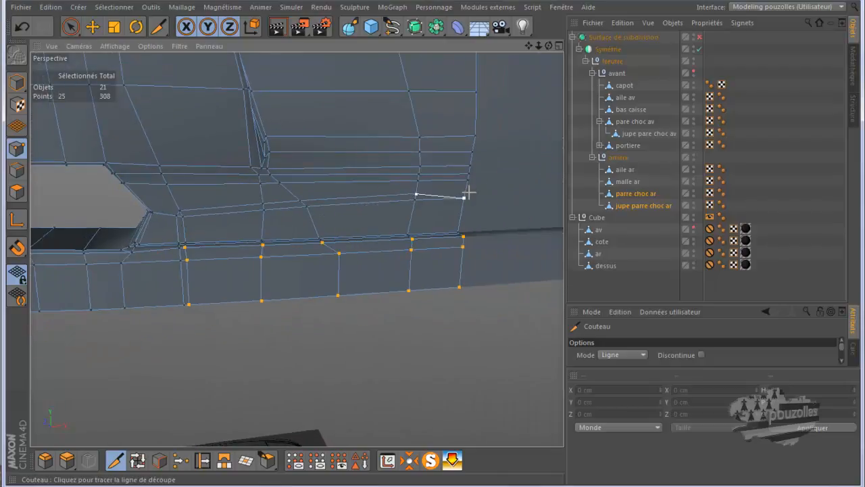
{"action": "scroll", "coordinate": [465, 192], "scroll_direction": "up", "scroll_amount": 3}
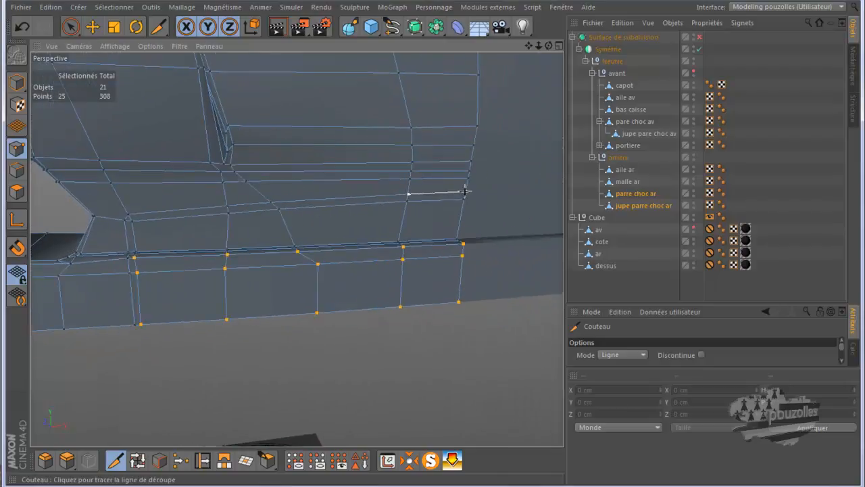
{"action": "left_click", "coordinate": [465, 192]}
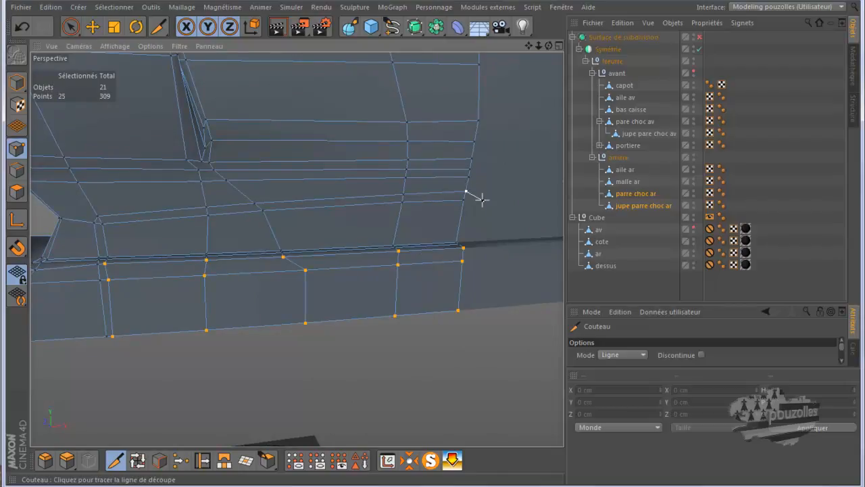
{"action": "key", "text": "space"}
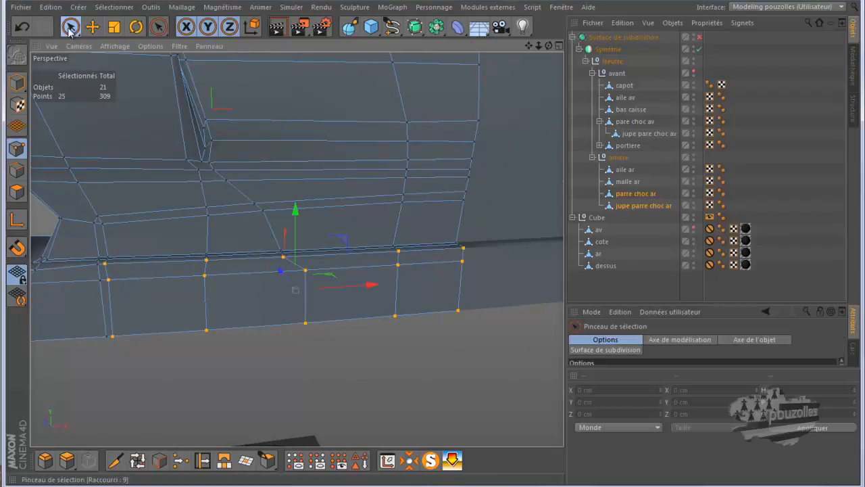
Step: Weld the two new cut points at the bumper corner onto the upper one, and slide the adjacent inner corner point about 5.5 % toward the centre
{"action": "left_click", "coordinate": [98, 210]}
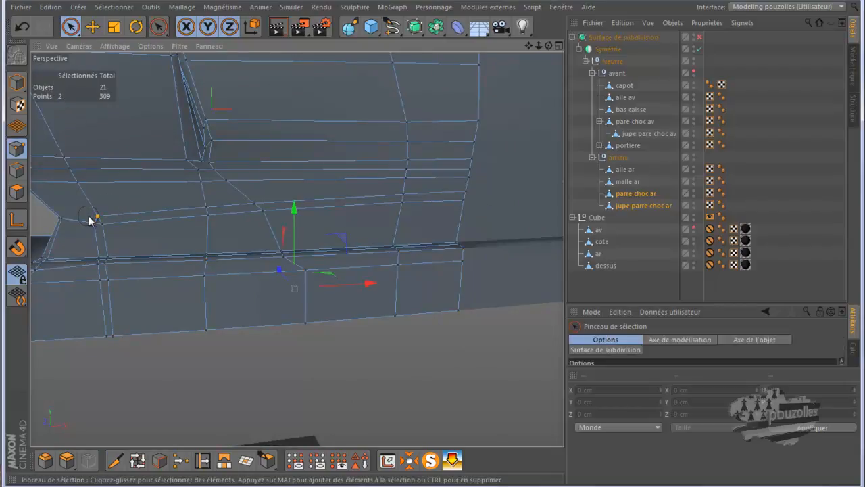
{"action": "left_click", "coordinate": [180, 461]}
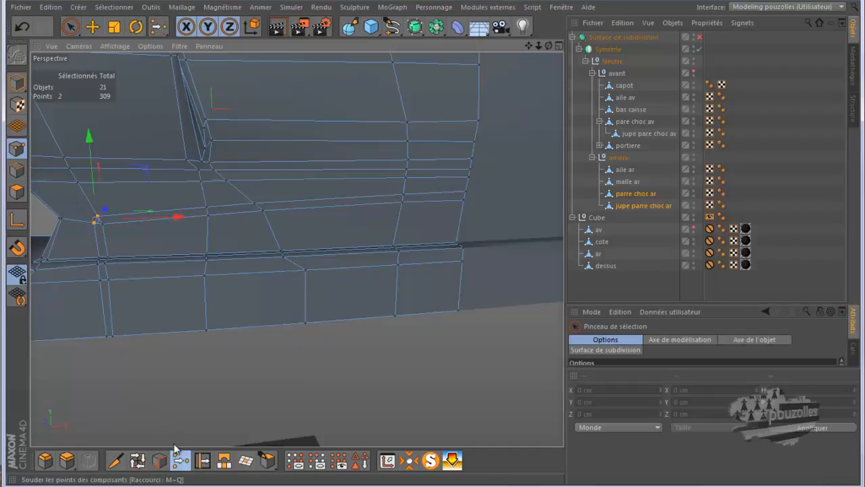
{"action": "left_click", "coordinate": [97, 217]}
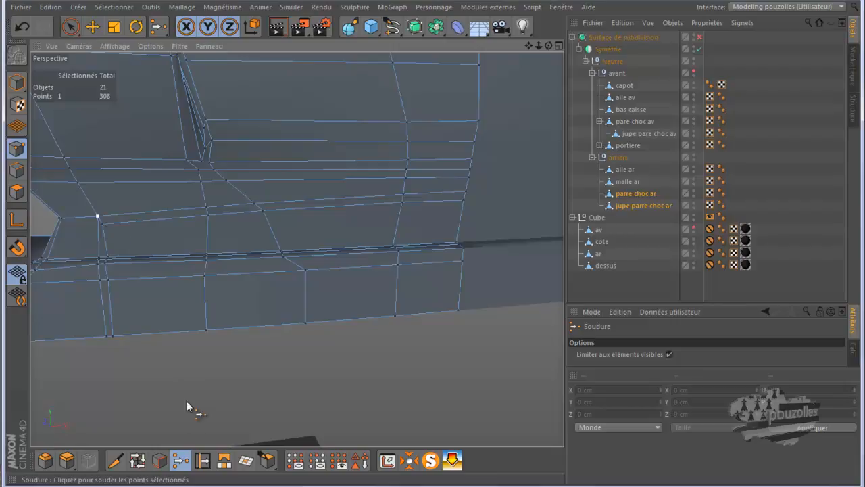
{"action": "left_click", "coordinate": [201, 459]}
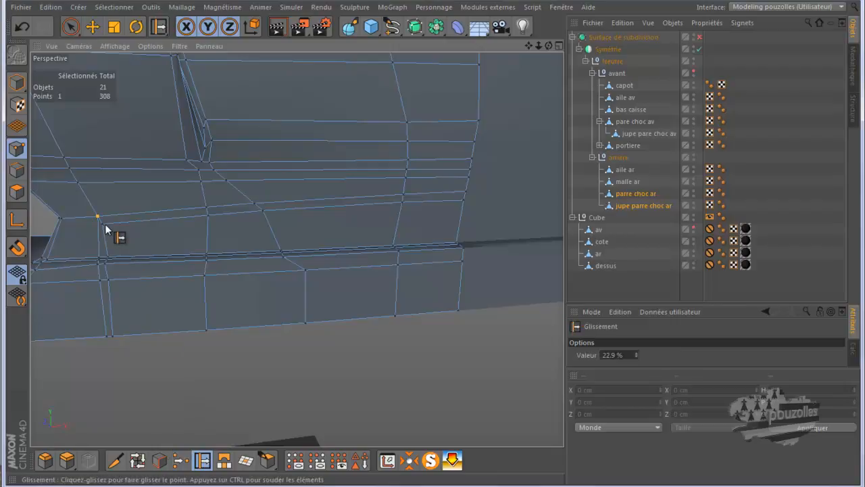
{"action": "left_click_drag", "start_coordinate": [104, 228], "coordinate": [109, 228]}
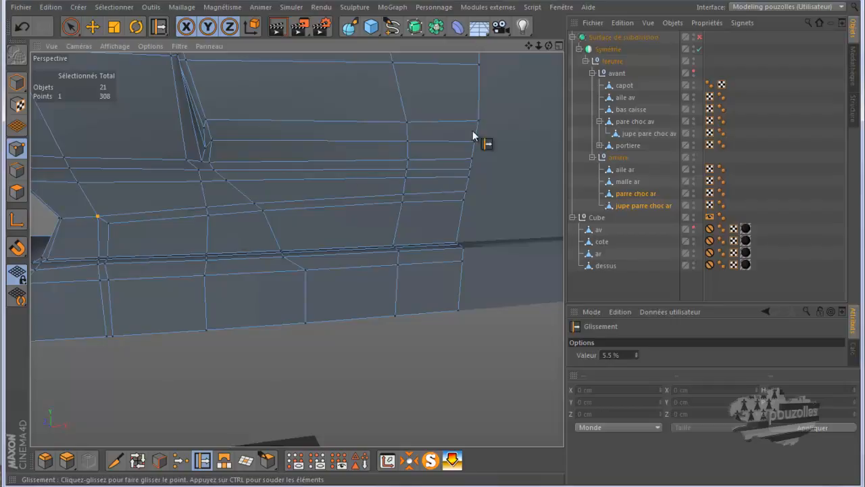
Step: Select the skirt points from the inner vertical edge beside the exhaust to the centre line, and move them slightly inward along Z
{"action": "mouse_move", "coordinate": [549, 46]}
{"action": "left_mouse_down"}
{"action": "mouse_move", "coordinate": [435, 254]}
{"action": "mouse_move", "coordinate": [440, 242]}
{"action": "mouse_move", "coordinate": [425, 245]}
{"action": "left_mouse_up"}
{"action": "left_click", "coordinate": [71, 26]}
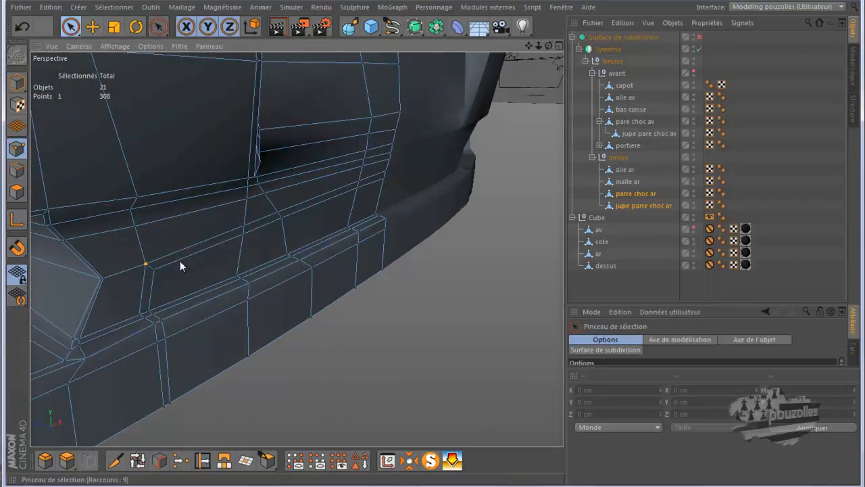
{"action": "left_click", "coordinate": [163, 323], "text": "shift"}
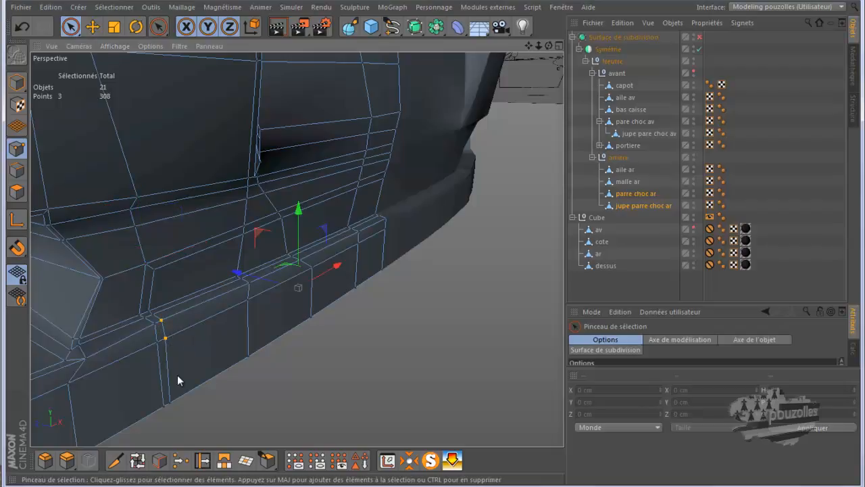
{"action": "mouse_move", "coordinate": [180, 414]}
{"action": "left_mouse_down", "text": "shift"}
{"action": "mouse_move", "coordinate": [232, 405]}
{"action": "mouse_move", "coordinate": [248, 336]}
{"action": "left_mouse_up", "text": "shift"}
{"action": "left_click_drag", "start_coordinate": [326, 316], "coordinate": [362, 277], "text": "shift"}
{"action": "scroll", "coordinate": [456, 313], "scroll_direction": "down", "scroll_amount": 3}
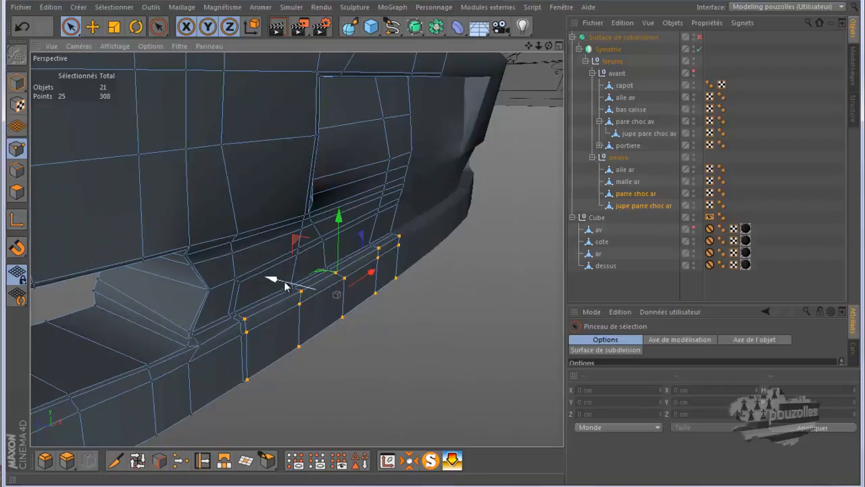
{"action": "left_click_drag", "start_coordinate": [281, 283], "coordinate": [278, 283]}
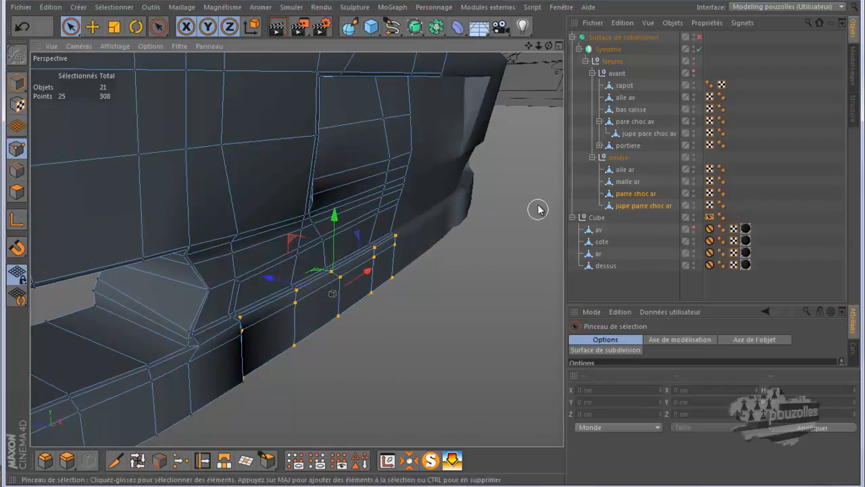
Step: Check the rear bumper against photo Ferrari_550_Maranello_15, and slide the skirt's inner vertical edge points beside the exhaust about 28.6 % toward the centre
{"action": "left_click_drag", "start_coordinate": [430, 244], "coordinate": [433, 250], "text": "alt"}
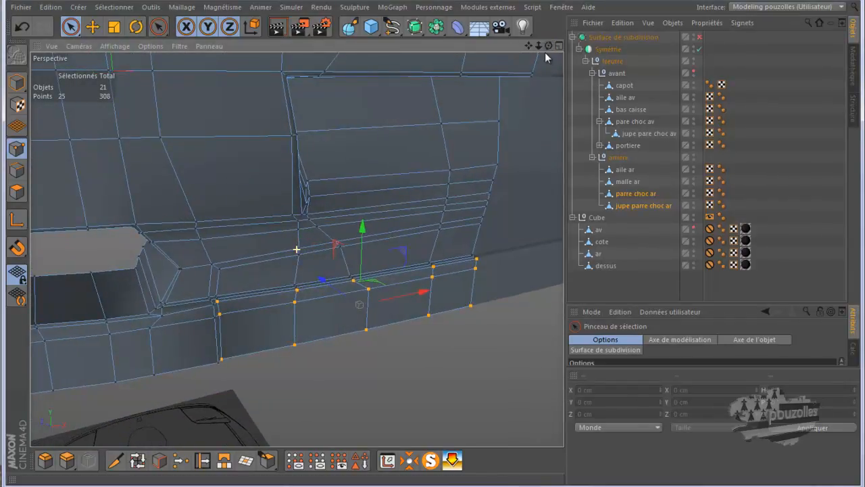
{"action": "left_click", "coordinate": [202, 460]}
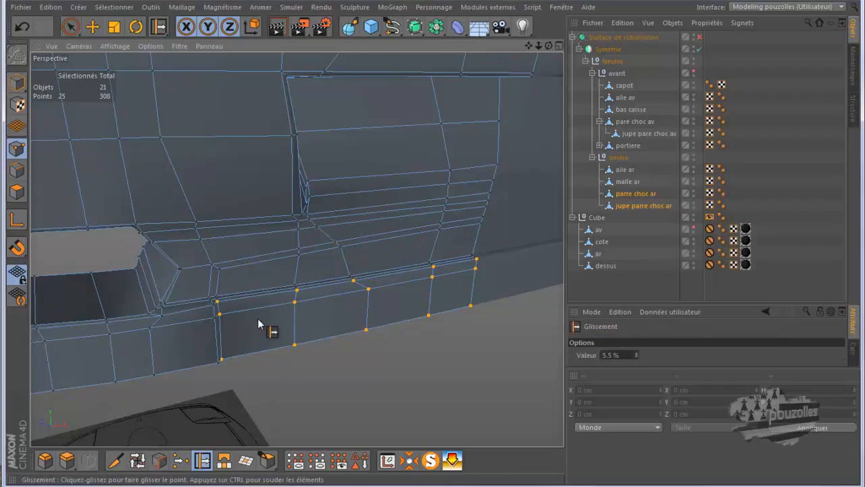
{"action": "scroll", "coordinate": [250, 321], "scroll_direction": "down", "scroll_amount": 3}
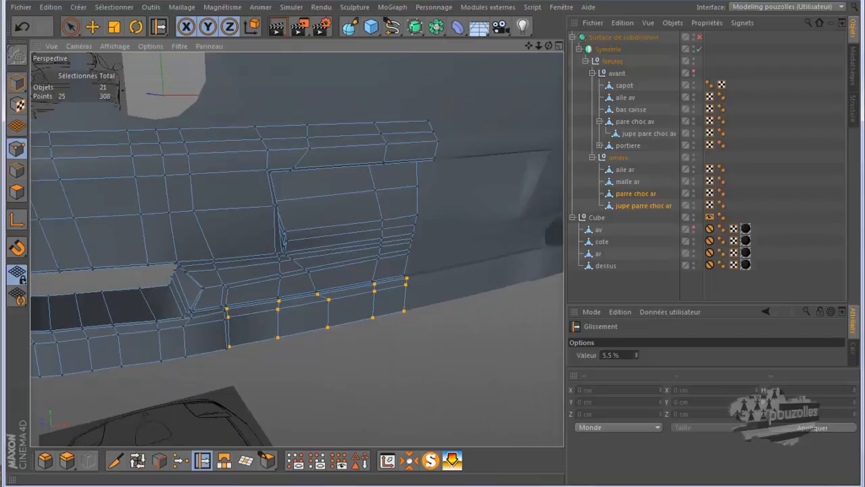
{"action": "mouse_move", "coordinate": [270, 486]}
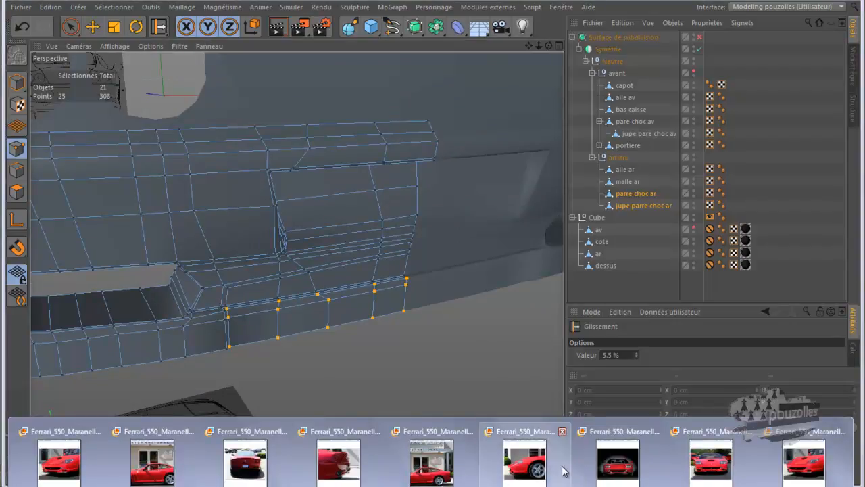
{"action": "left_click", "coordinate": [356, 471]}
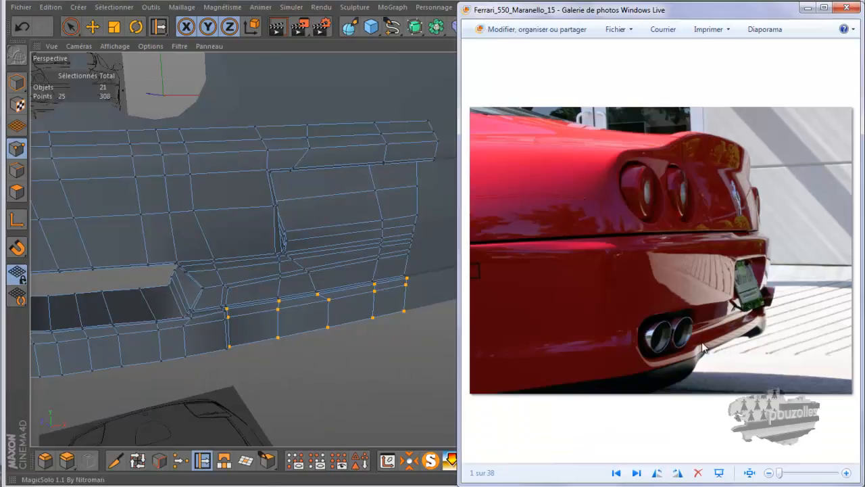
{"action": "left_click_drag", "start_coordinate": [227, 312], "coordinate": [245, 352]}
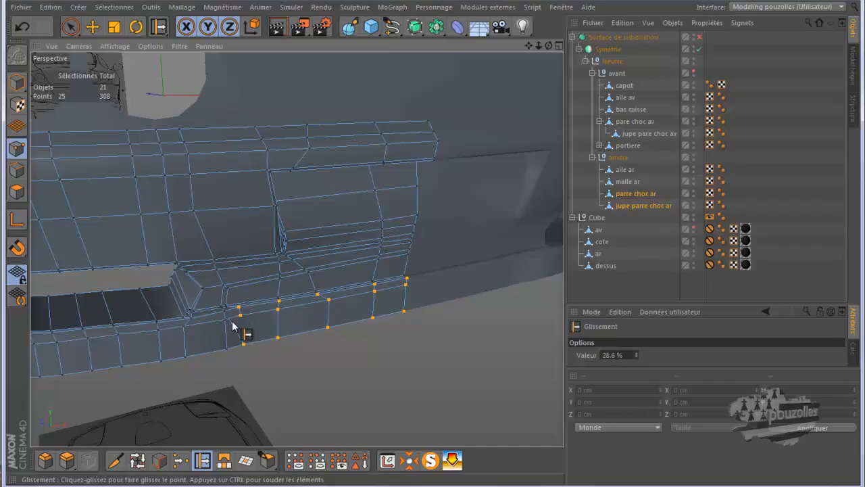
Step: Weld the stray point on the skirt's upper crease to the neighbouring slid point, straightening the vertical edge beside the exhaust
{"action": "scroll", "coordinate": [231, 321], "scroll_direction": "up", "scroll_amount": 5}
{"action": "scroll", "coordinate": [232, 323], "scroll_direction": "up", "scroll_amount": 4}
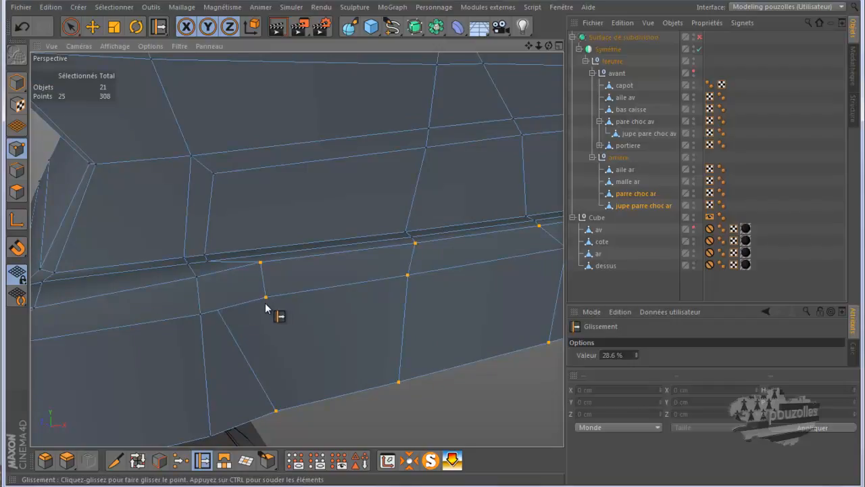
{"action": "left_click", "coordinate": [71, 27]}
{"action": "left_click", "coordinate": [223, 315]}
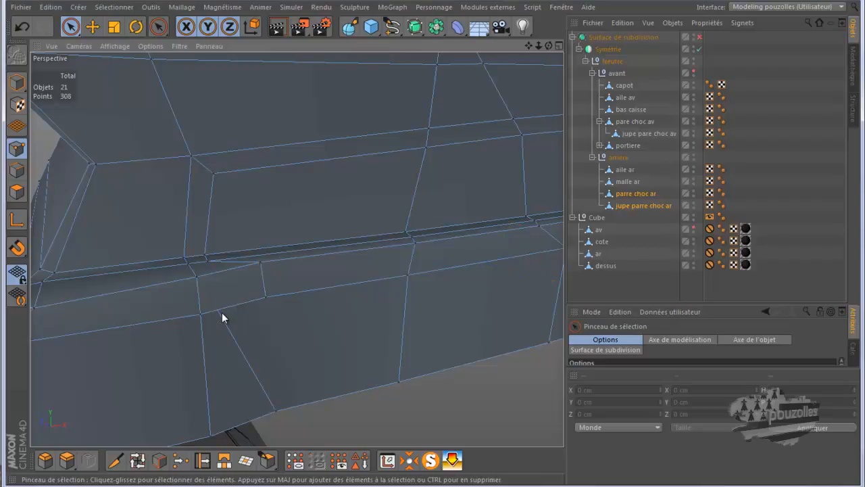
{"action": "scroll", "coordinate": [251, 309], "scroll_direction": "down", "scroll_amount": 3}
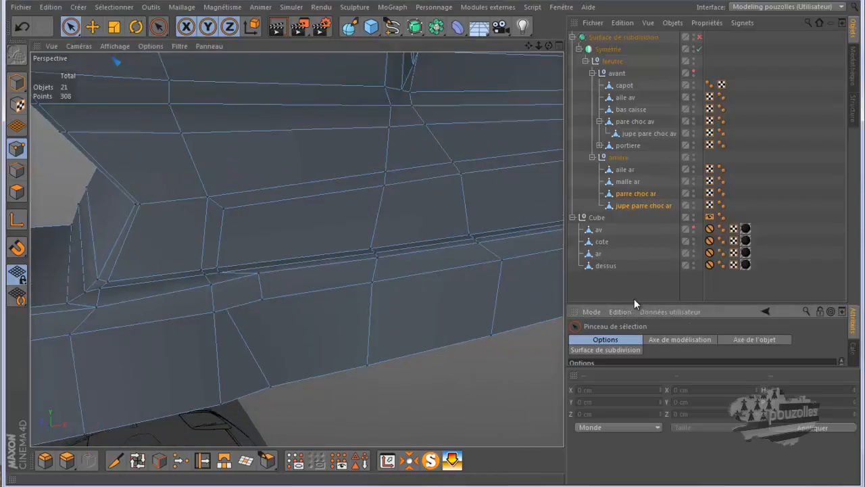
{"action": "left_click_drag", "start_coordinate": [631, 305], "coordinate": [636, 202]}
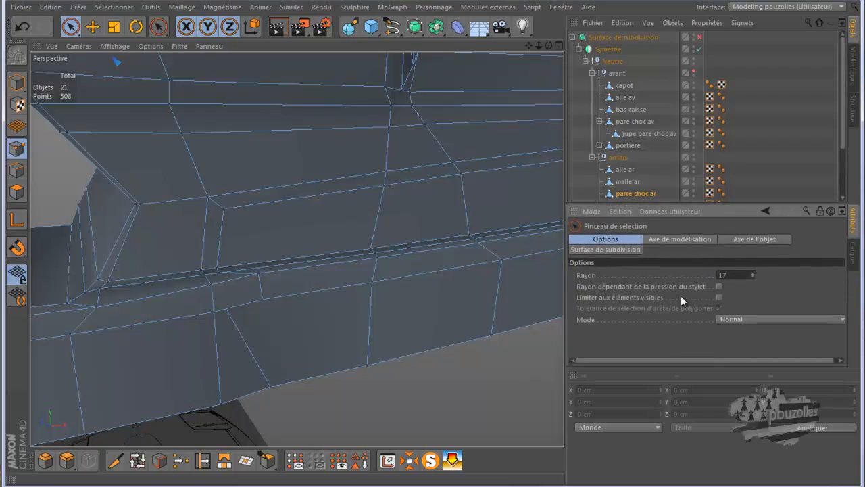
{"action": "left_click", "coordinate": [229, 315]}
{"action": "left_click", "coordinate": [230, 315]}
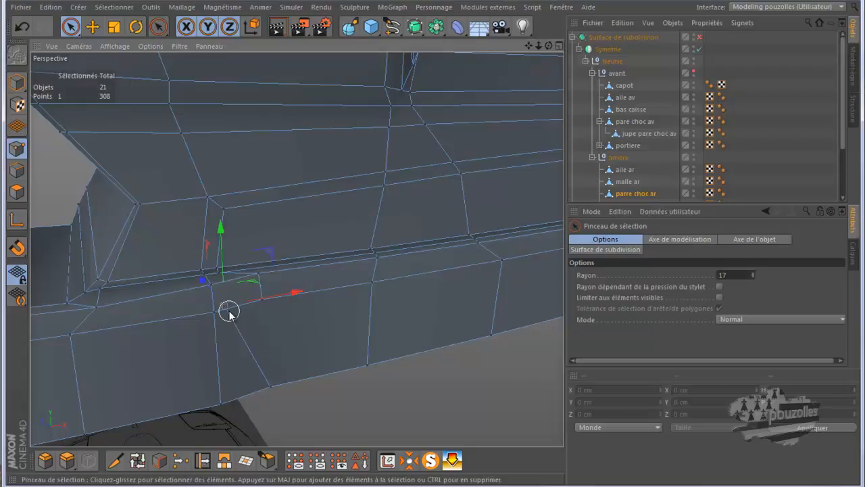
{"action": "left_click", "coordinate": [266, 304], "text": "shift"}
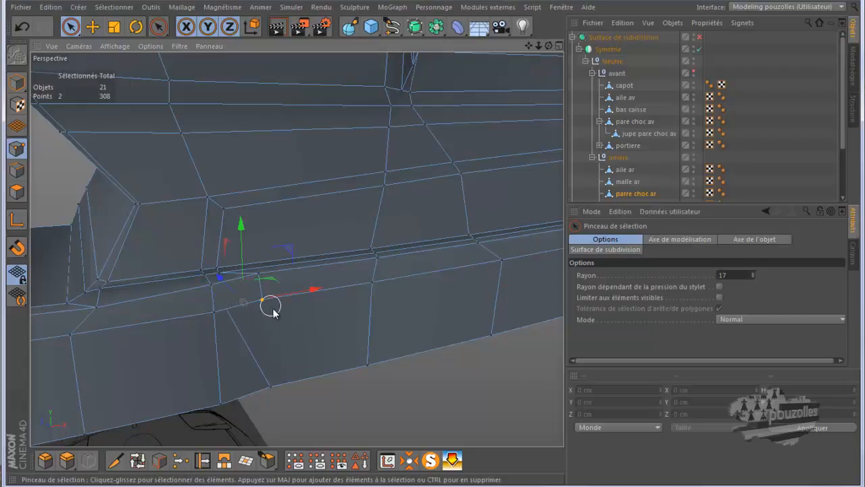
{"action": "left_click", "coordinate": [180, 461]}
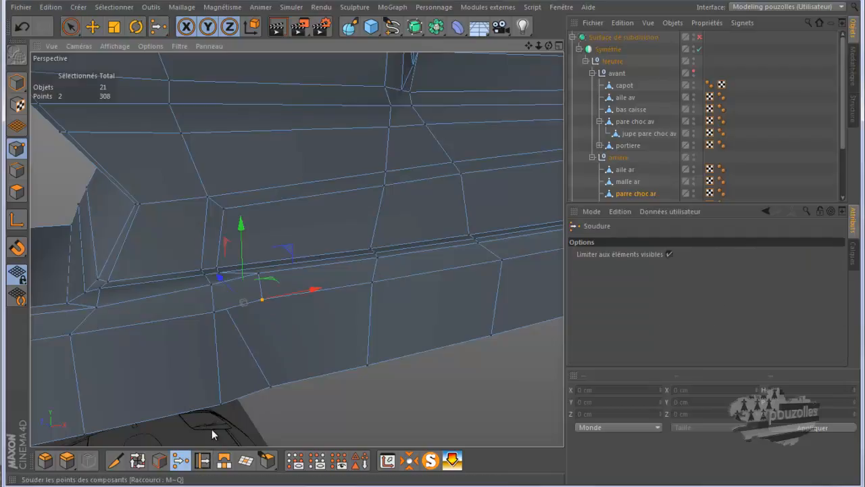
{"action": "left_click", "coordinate": [263, 300]}
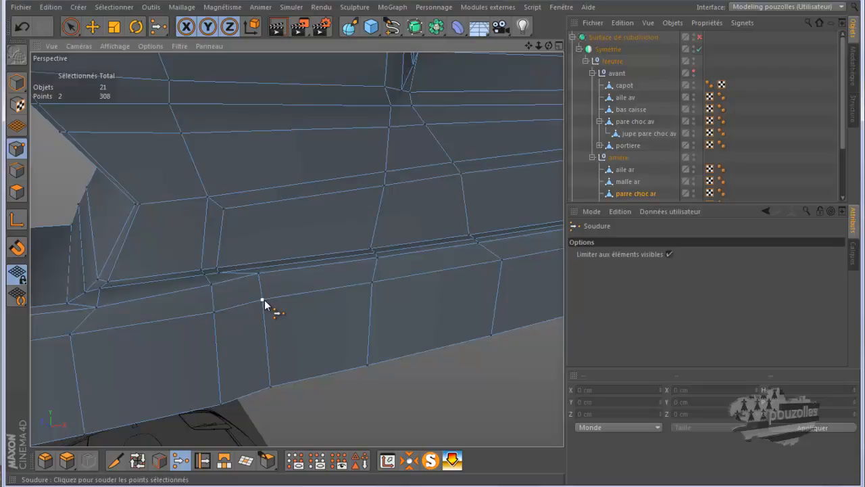
Step: Turn on subdivision smoothing and test-render the rear bumper skirt beside the exhaust from two viewing angles
{"action": "scroll", "coordinate": [186, 322], "scroll_direction": "down", "scroll_amount": 4}
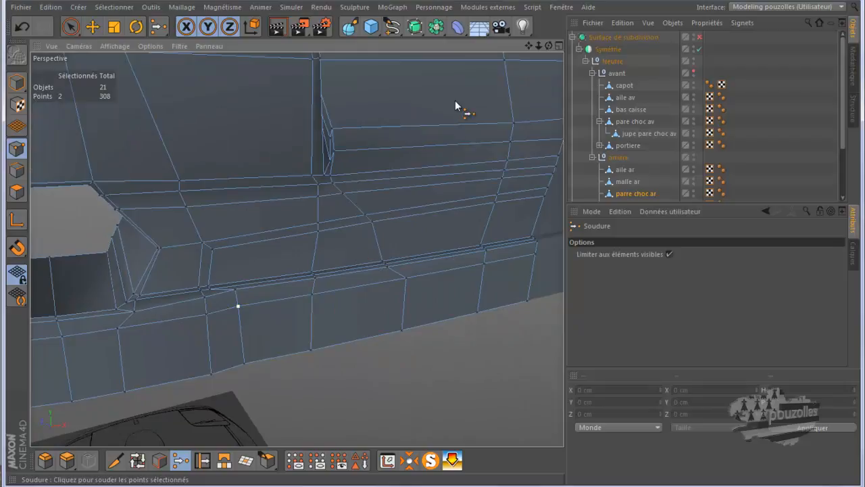
{"action": "left_click", "coordinate": [698, 37]}
{"action": "left_click", "coordinate": [276, 29]}
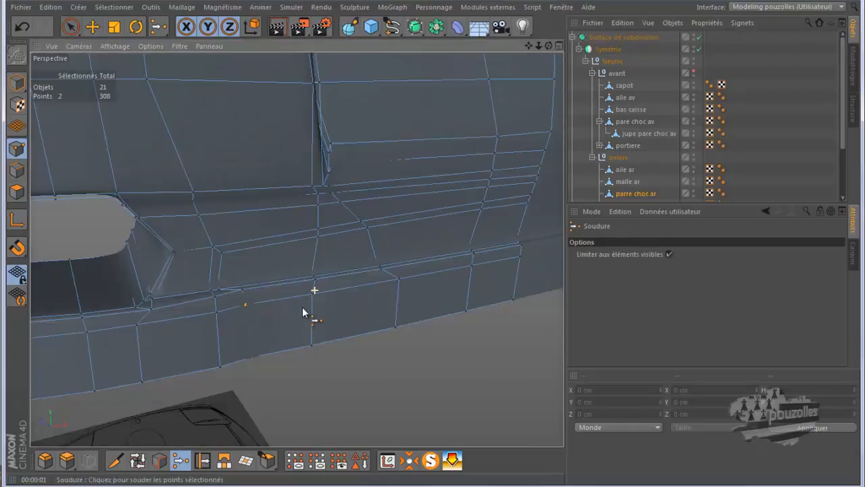
{"action": "left_click_drag", "start_coordinate": [548, 46], "coordinate": [433, 245]}
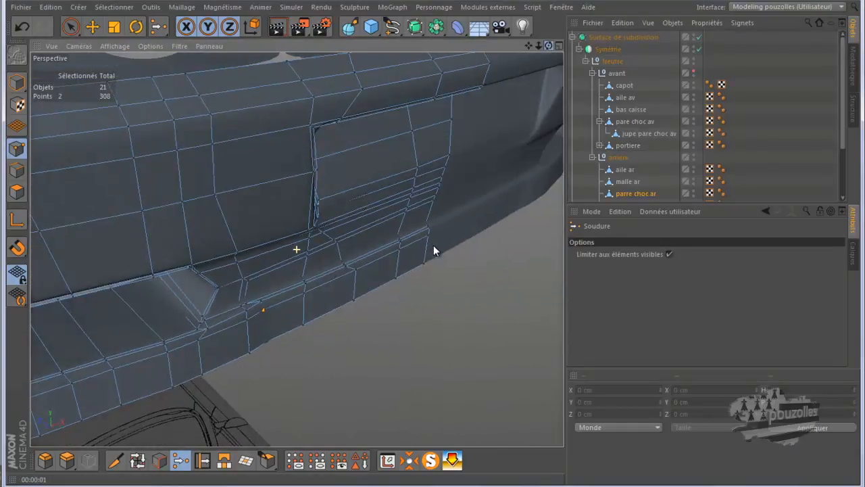
{"action": "left_click", "coordinate": [278, 28]}
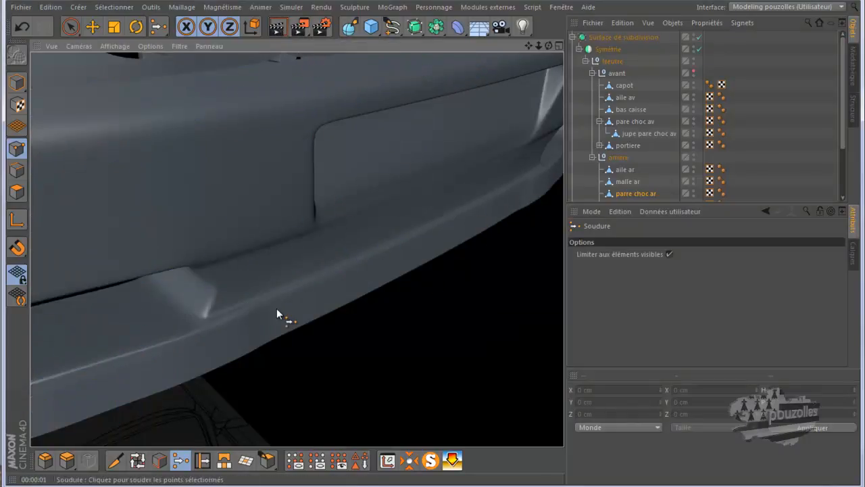
Step: Enlarge the object list and select the parre choc ar and jupe parre choc ar objects together
{"action": "left_click", "coordinate": [618, 192]}
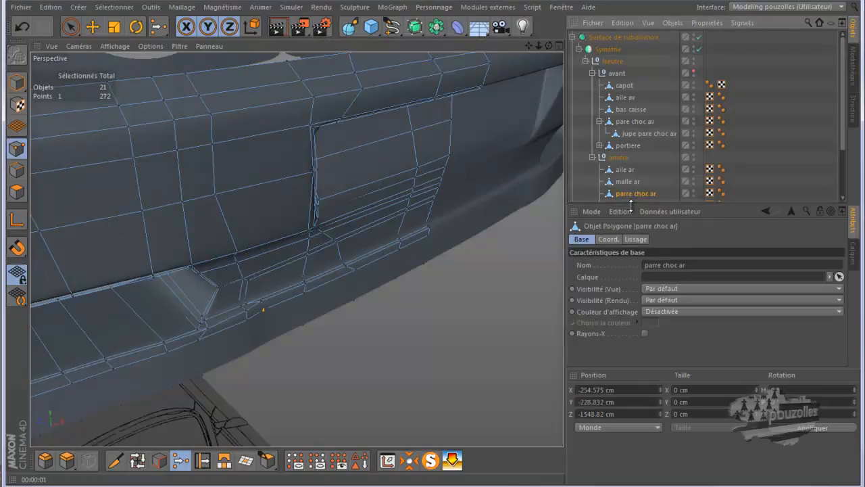
{"action": "left_click_drag", "start_coordinate": [631, 201], "coordinate": [633, 255]}
{"action": "left_click", "coordinate": [637, 205], "text": "ctrl"}
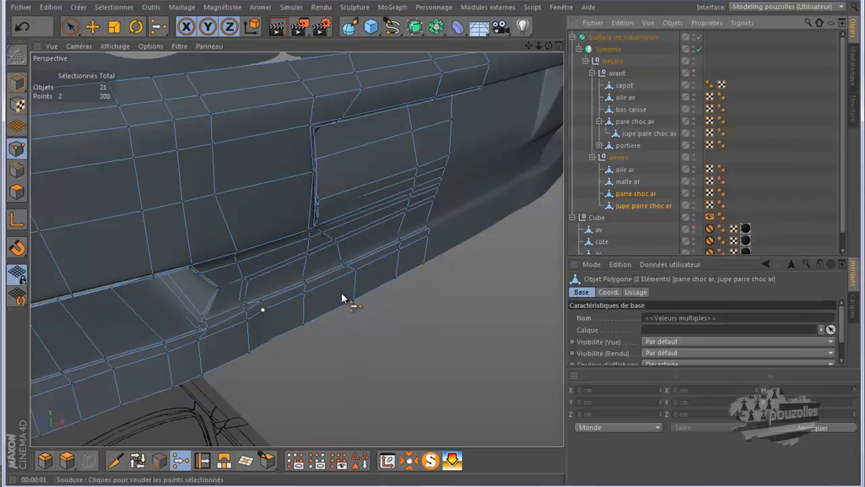
{"action": "scroll", "coordinate": [327, 308], "scroll_direction": "up", "scroll_amount": 4}
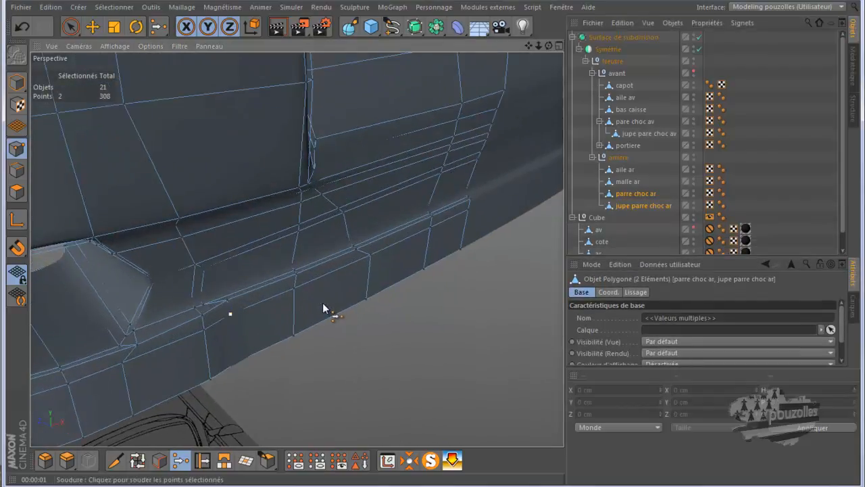
Step: Undo the recent weld and slides of the skirt's inner vertical edge points beside the exhaust
{"action": "left_click", "coordinate": [25, 28]}
{"action": "left_click", "coordinate": [26, 29]}
{"action": "left_click", "coordinate": [25, 27]}
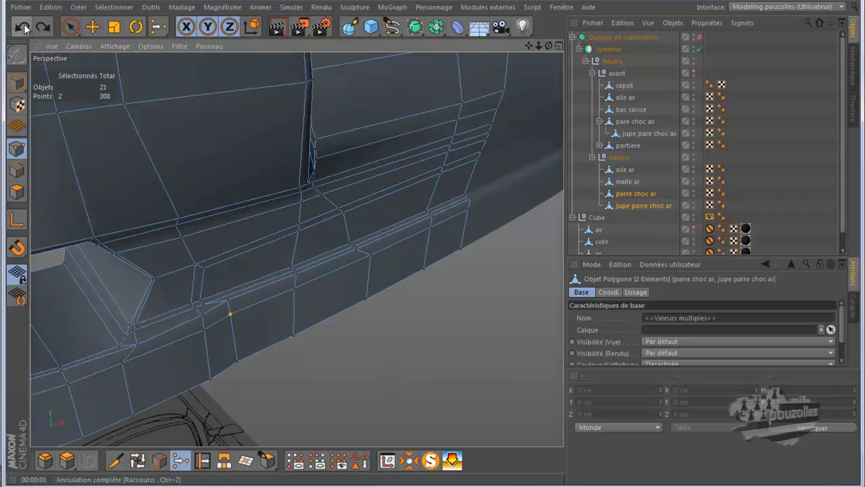
{"action": "left_click", "coordinate": [25, 28]}
{"action": "left_click", "coordinate": [25, 27]}
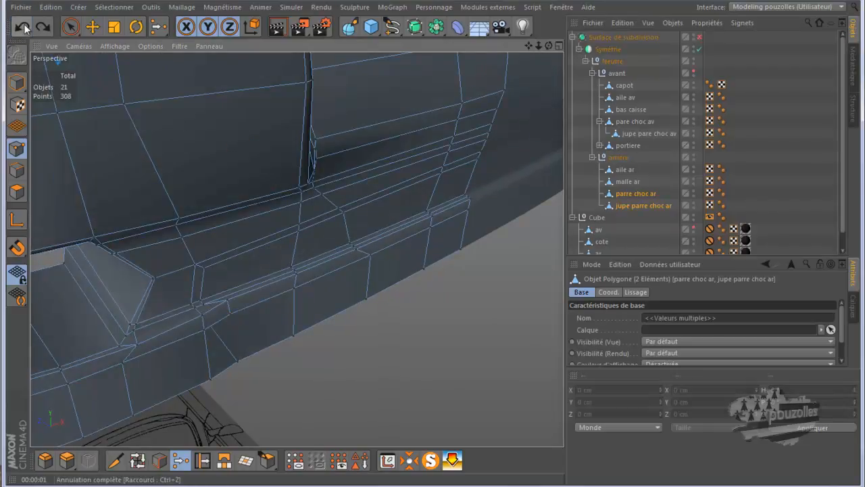
{"action": "left_click", "coordinate": [24, 27]}
{"action": "left_click", "coordinate": [24, 27]}
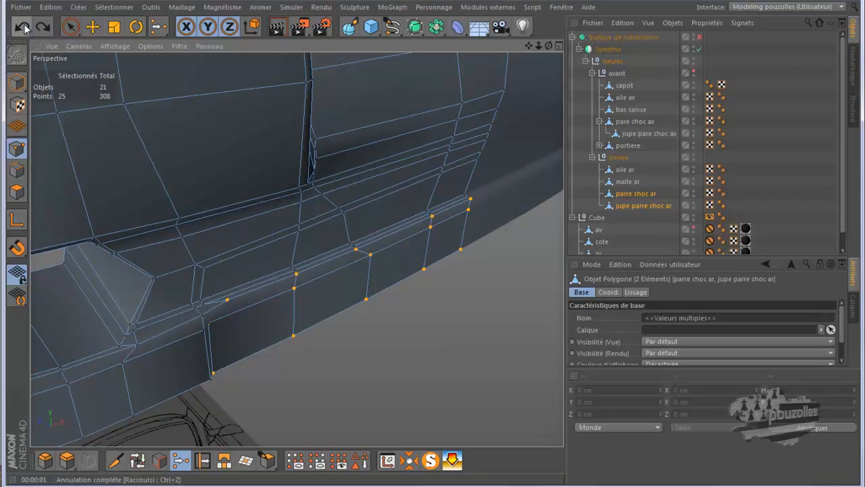
Step: Slide the skirt's inner vertical edge points beside the exhaust slightly toward the centre, the upper ones about 4.5 % and the lowest about 10.4 %
{"action": "key", "text": "m"}
{"action": "key", "text": "q"}
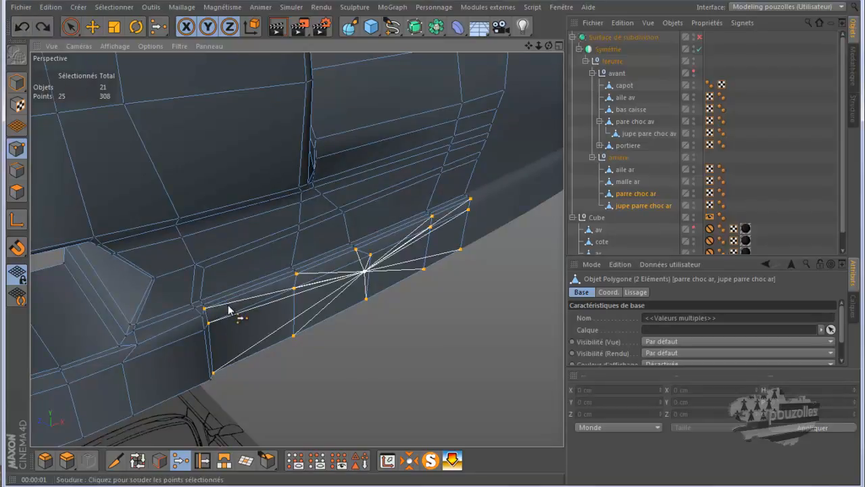
{"action": "left_click", "coordinate": [202, 461]}
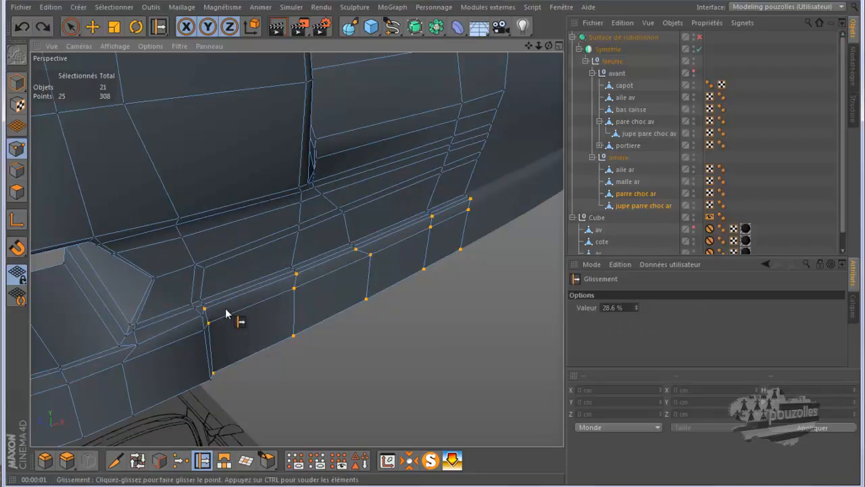
{"action": "scroll", "coordinate": [225, 310], "scroll_direction": "up", "scroll_amount": 1}
{"action": "scroll", "coordinate": [225, 310], "scroll_direction": "up", "scroll_amount": 1}
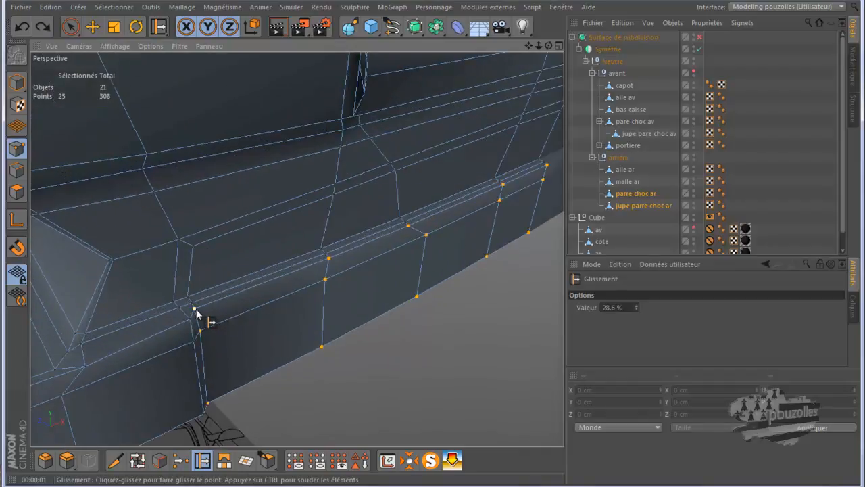
{"action": "left_click_drag", "start_coordinate": [197, 311], "coordinate": [207, 332]}
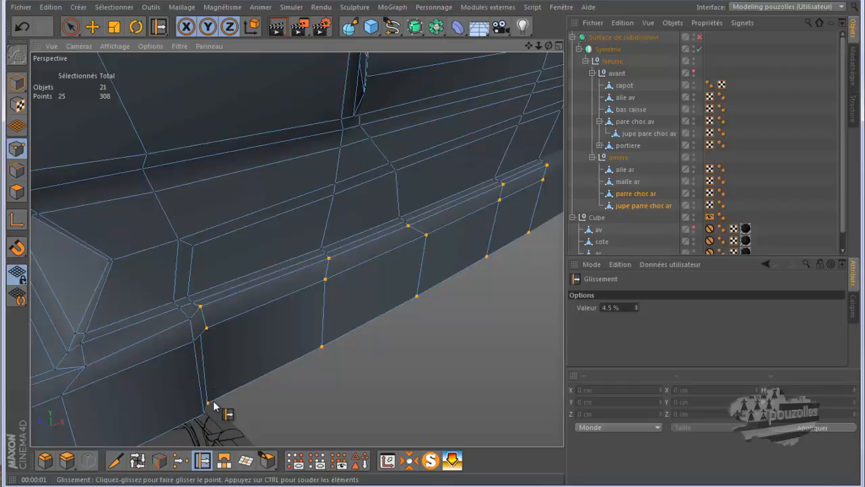
{"action": "left_click_drag", "start_coordinate": [209, 404], "coordinate": [231, 390]}
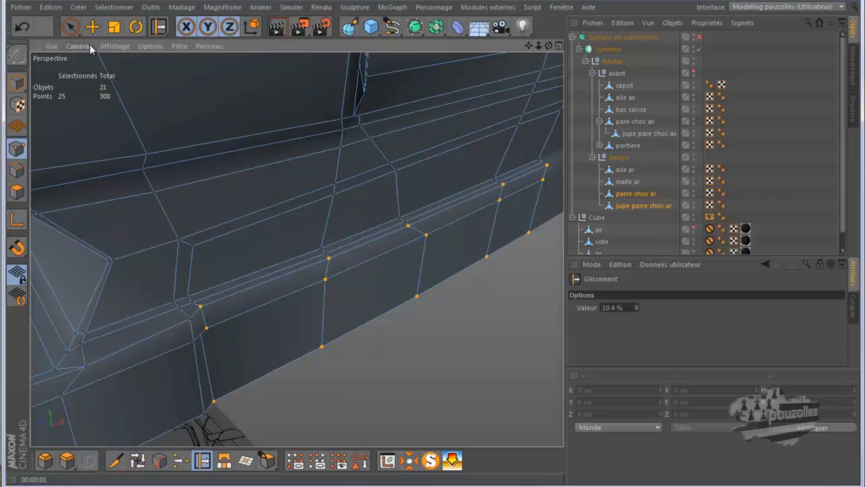
Step: Select the two overlapping points on the skirt's upper crease at the slid vertical edge and weld them together
{"action": "left_click", "coordinate": [70, 26]}
{"action": "left_click", "coordinate": [206, 328]}
{"action": "left_click_drag", "start_coordinate": [201, 341], "coordinate": [235, 342]}
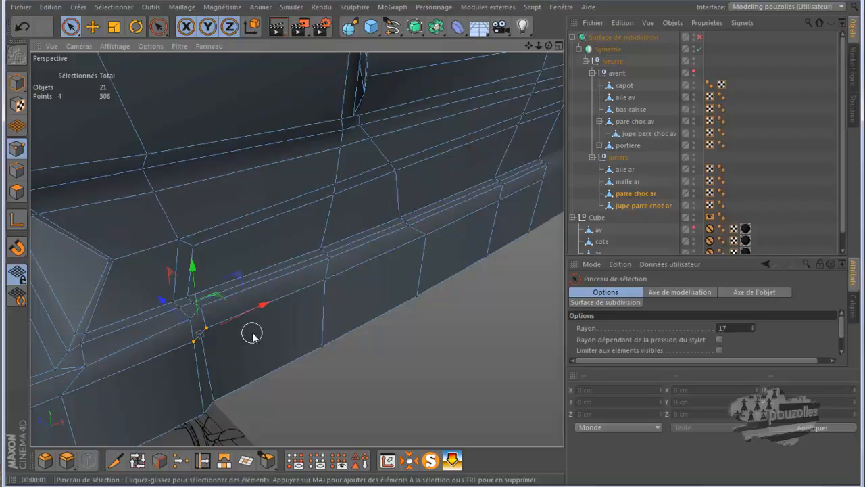
{"action": "left_click", "coordinate": [226, 347]}
{"action": "left_click", "coordinate": [207, 331]}
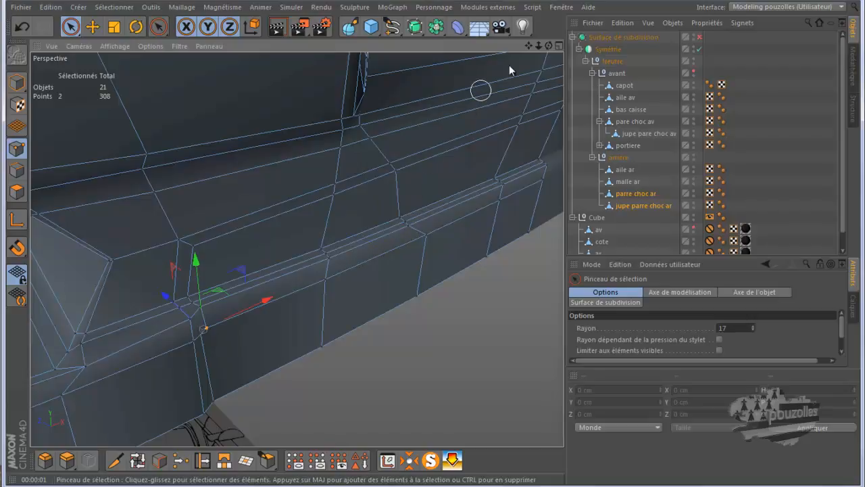
{"action": "left_click_drag", "start_coordinate": [547, 44], "coordinate": [436, 251]}
{"action": "left_click", "coordinate": [180, 460]}
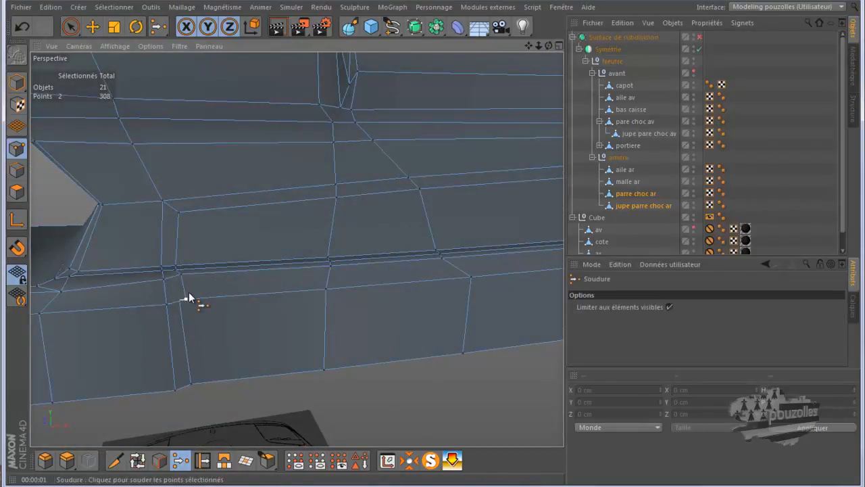
{"action": "left_click", "coordinate": [189, 300]}
Step: Turn on subdivision smoothing and test-render the corrected skirt edge beside the exhaust
{"action": "right_click_drag", "start_coordinate": [287, 387], "coordinate": [510, 338], "text": "alt"}
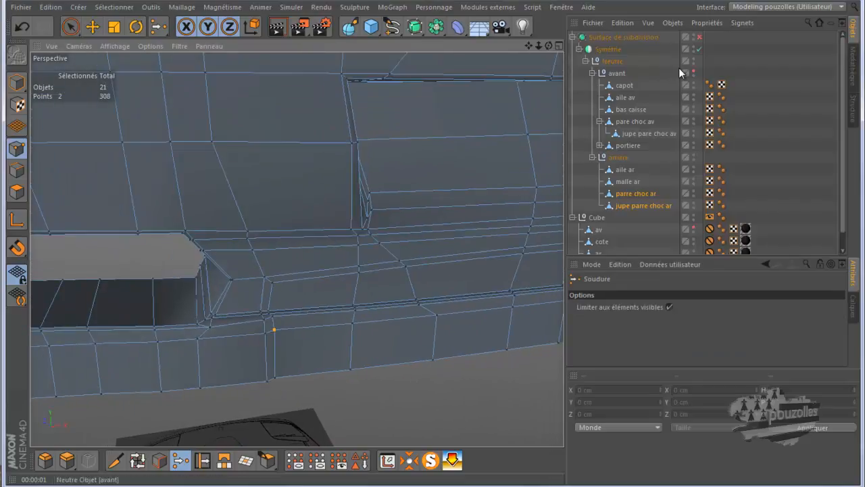
{"action": "left_click", "coordinate": [700, 38]}
{"action": "left_click_drag", "start_coordinate": [548, 45], "coordinate": [430, 244]}
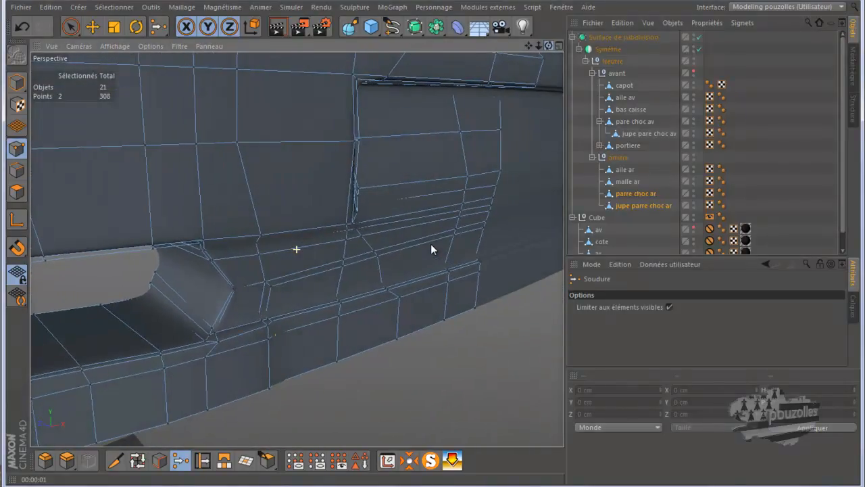
{"action": "left_click", "coordinate": [279, 27]}
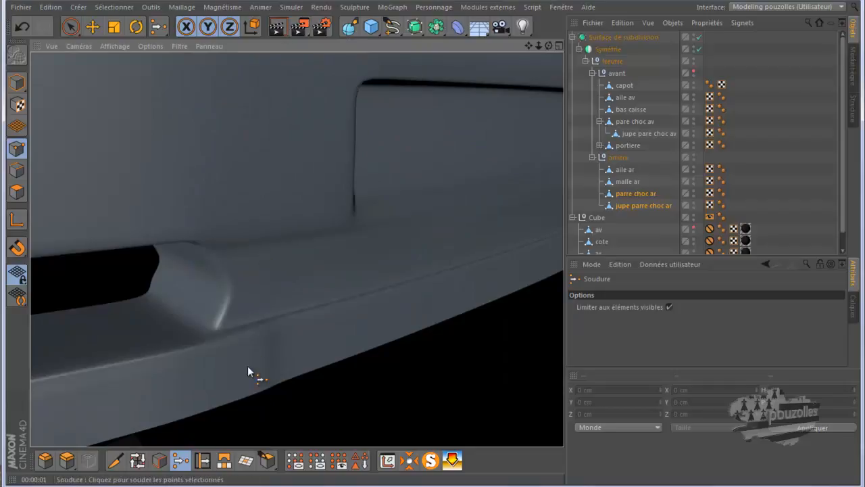
{"action": "scroll", "coordinate": [208, 300], "scroll_direction": "down", "scroll_amount": 3}
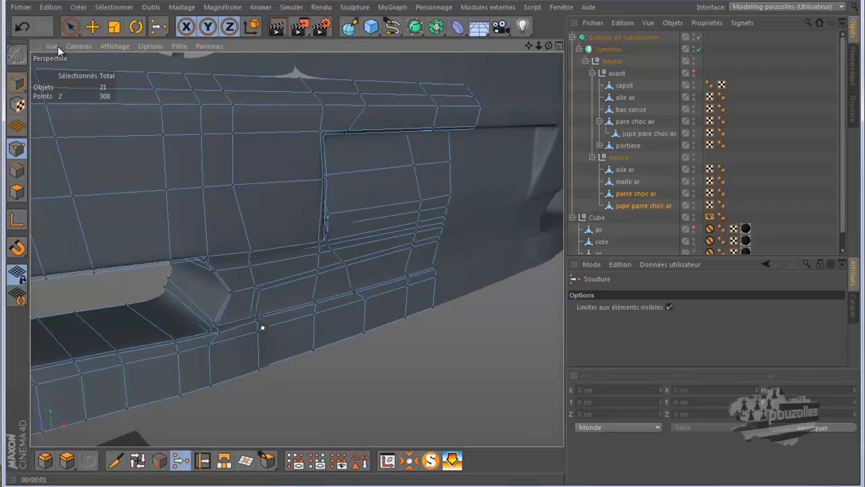
Step: Select the skirt's bottom points from inside the exhaust edge to the centre line and raise them along Y
{"action": "left_click", "coordinate": [70, 27]}
{"action": "mouse_move", "coordinate": [313, 365]}
{"action": "left_mouse_down"}
{"action": "mouse_move", "coordinate": [332, 347]}
{"action": "mouse_move", "coordinate": [380, 334]}
{"action": "left_mouse_up"}
{"action": "left_click", "coordinate": [444, 311]}
{"action": "left_click_drag", "start_coordinate": [338, 312], "coordinate": [325, 304]}
Step: Test-render the rear bumper and examine the skirt's raised lower edge from several distances and angles
{"action": "scroll", "coordinate": [359, 346], "scroll_direction": "down", "scroll_amount": 4}
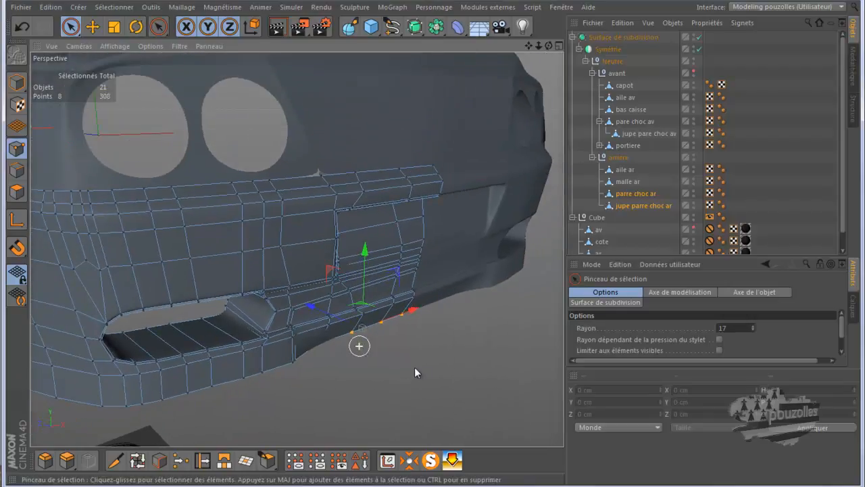
{"action": "scroll", "coordinate": [419, 369], "scroll_direction": "down", "scroll_amount": 5}
{"action": "left_click", "coordinate": [276, 33]}
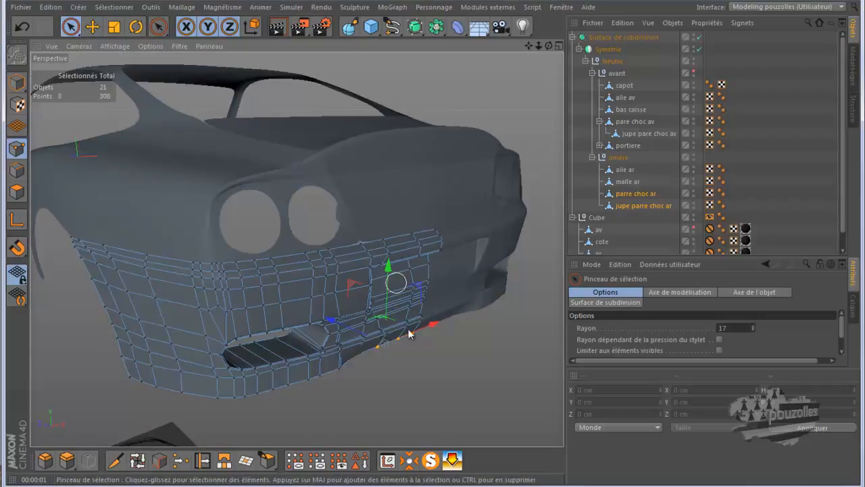
{"action": "scroll", "coordinate": [407, 328], "scroll_direction": "up", "scroll_amount": 5}
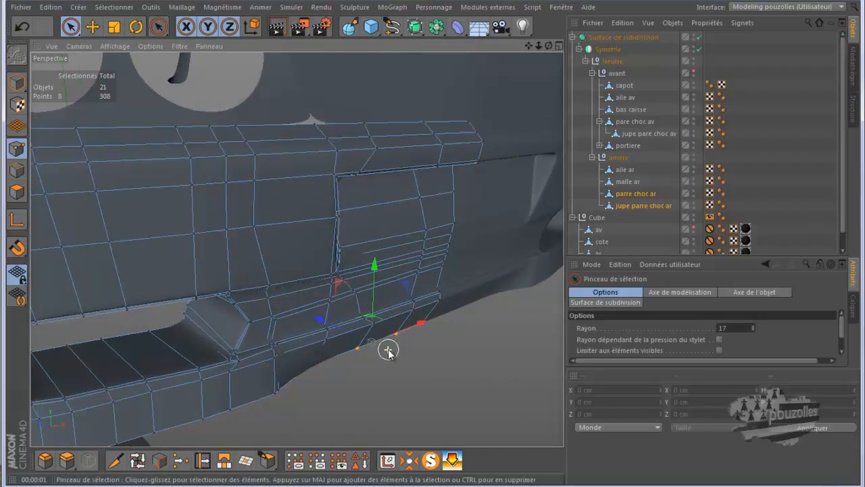
{"action": "scroll", "coordinate": [388, 350], "scroll_direction": "up", "scroll_amount": 5}
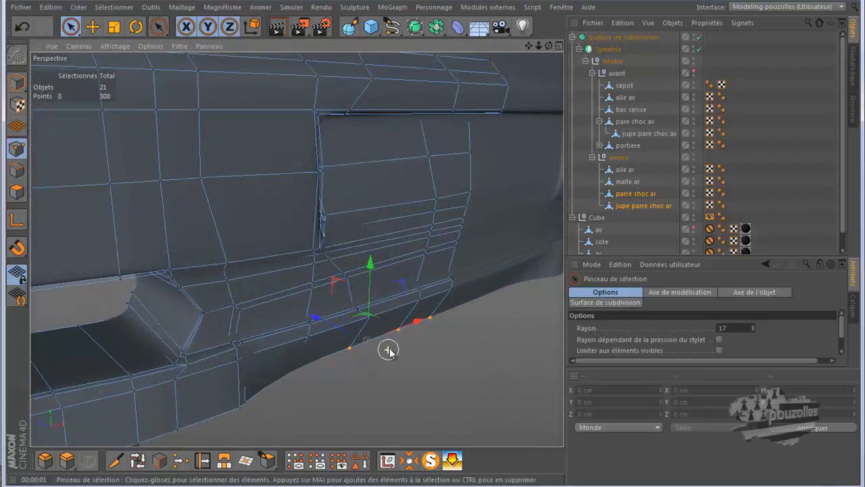
{"action": "left_click_drag", "start_coordinate": [548, 45], "coordinate": [434, 244]}
{"action": "scroll", "coordinate": [372, 313], "scroll_direction": "down", "scroll_amount": 5}
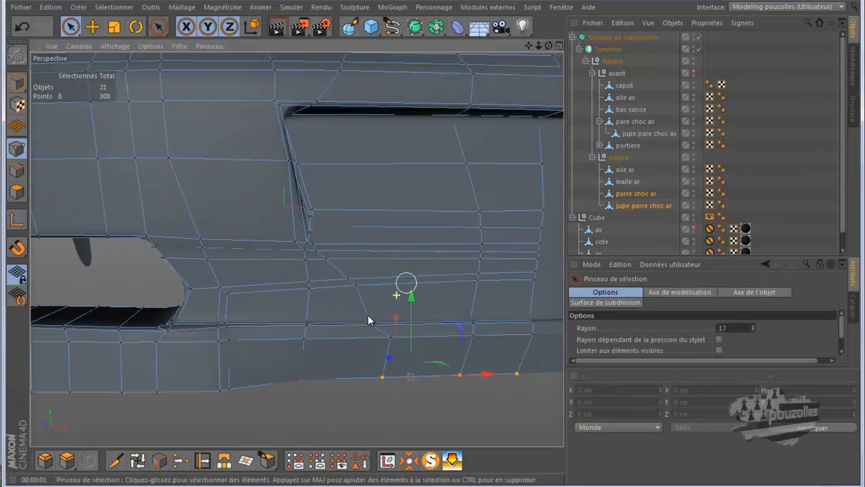
{"action": "scroll", "coordinate": [365, 326], "scroll_direction": "down", "scroll_amount": 2}
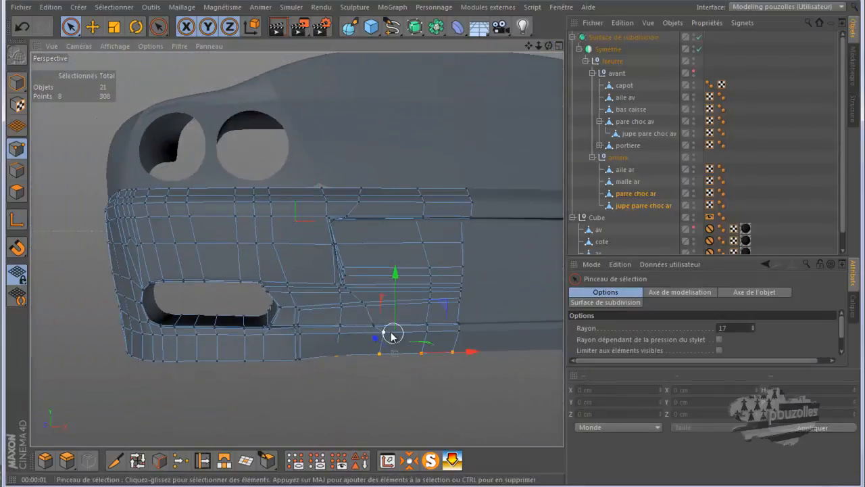
Step: Try to split the skirt's full row of polygons into a separate object with Scission
{"action": "left_click", "coordinate": [17, 192]}
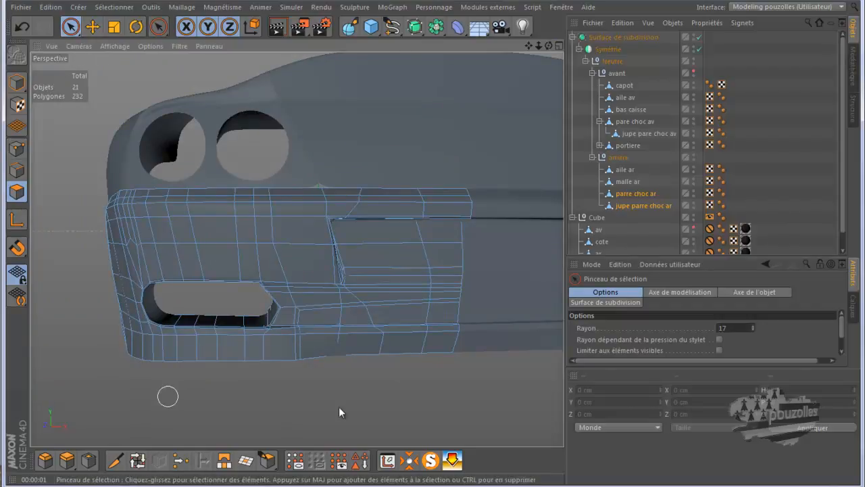
{"action": "left_click_drag", "start_coordinate": [465, 356], "coordinate": [404, 361]}
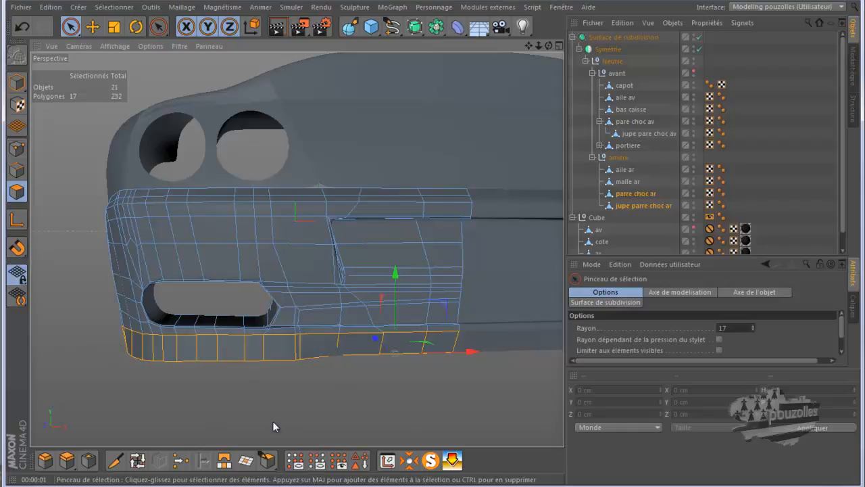
{"action": "left_click_drag", "start_coordinate": [460, 247], "coordinate": [466, 352], "text": "alt"}
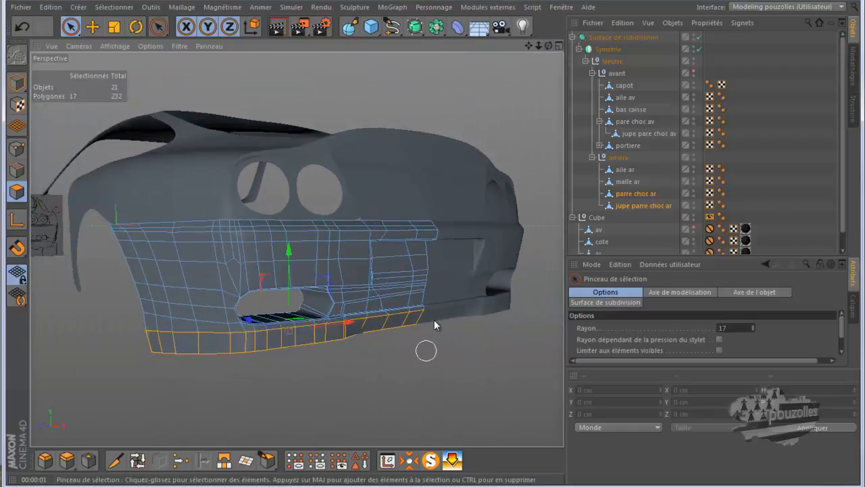
{"action": "right_click", "coordinate": [462, 92]}
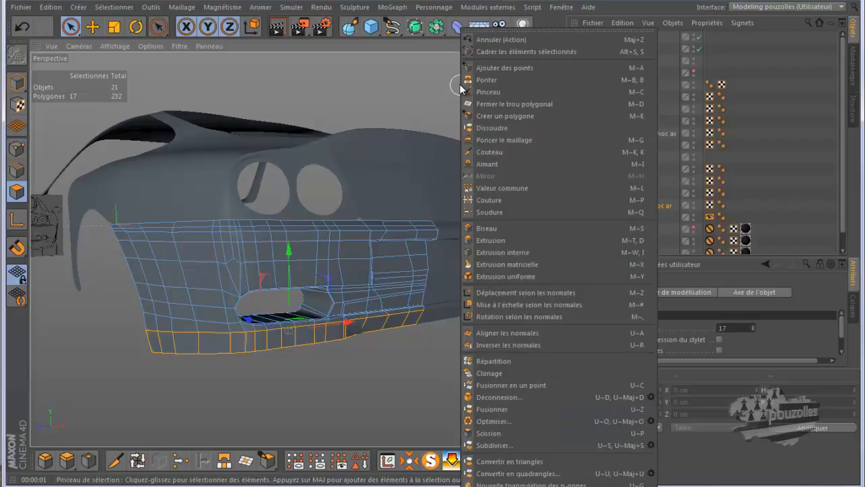
{"action": "left_click", "coordinate": [487, 428]}
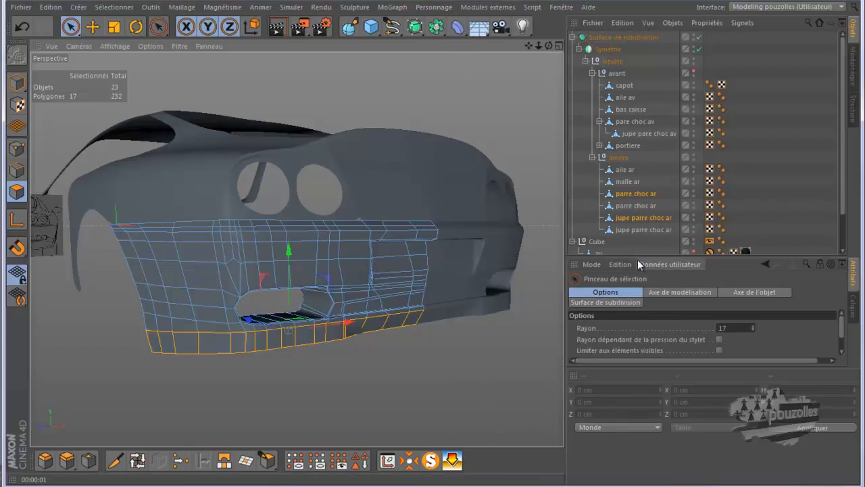
{"action": "left_click", "coordinate": [24, 27]}
Step: With smoothing off, select the edges along the full outline of the "jupe parre choc ar" skirt object using path selection
{"action": "left_click", "coordinate": [636, 206]}
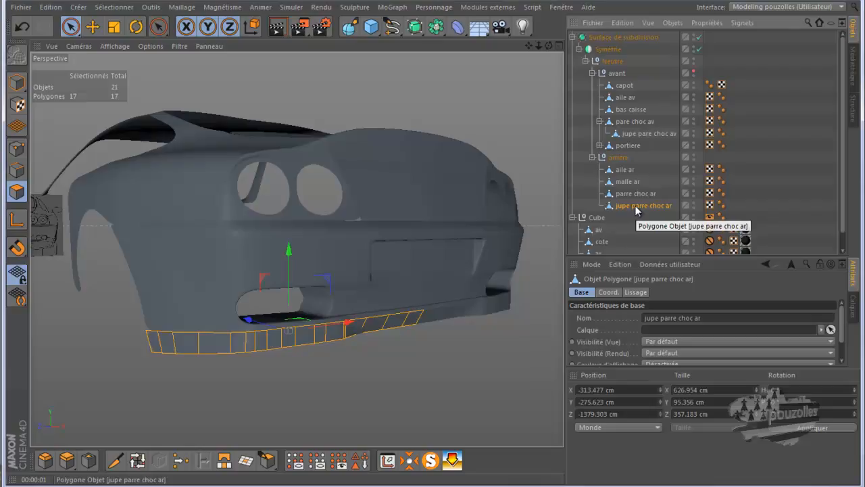
{"action": "left_click", "coordinate": [699, 37]}
{"action": "left_click", "coordinate": [17, 170]}
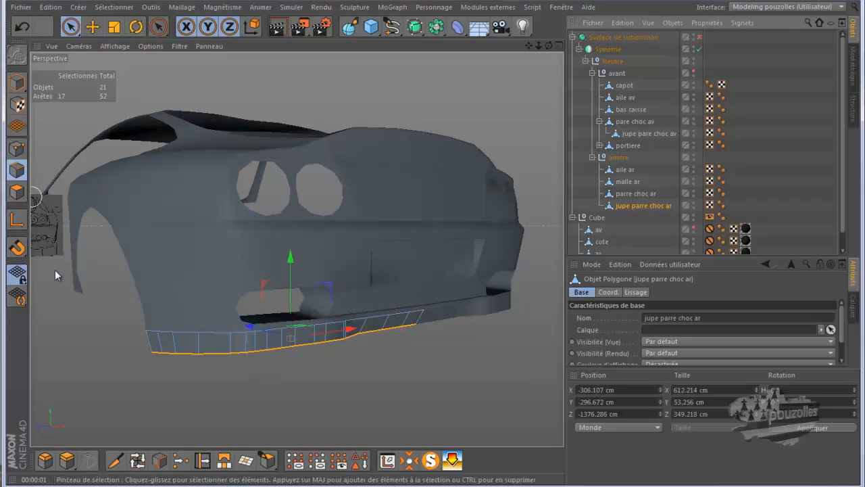
{"action": "left_click", "coordinate": [159, 460]}
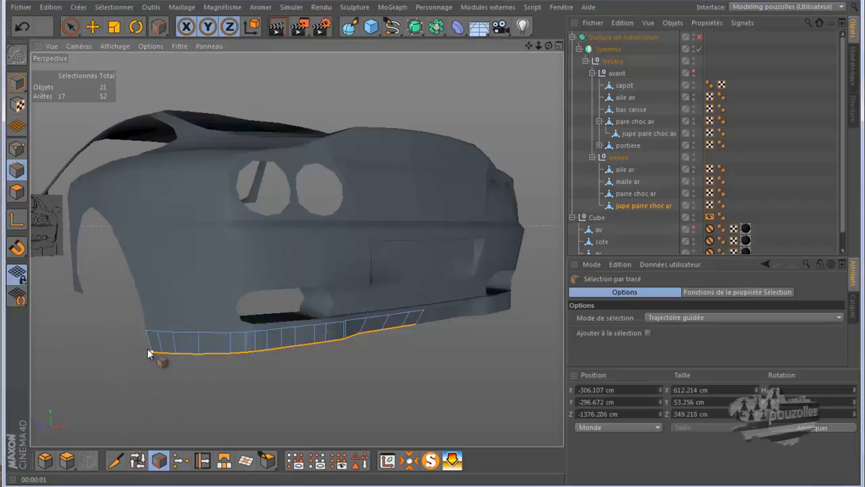
{"action": "mouse_move", "coordinate": [327, 325]}
{"action": "left_mouse_down"}
{"action": "mouse_move", "coordinate": [386, 316]}
{"action": "mouse_move", "coordinate": [456, 325]}
{"action": "mouse_move", "coordinate": [419, 319]}
{"action": "left_mouse_up"}
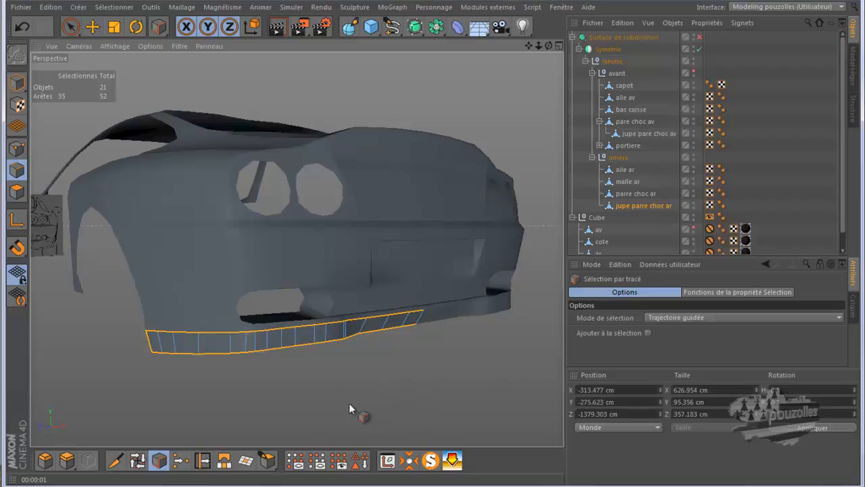
Step: Extrude the skirt's outline edges with an offset of 0.1 cm
{"action": "left_click", "coordinate": [66, 460]}
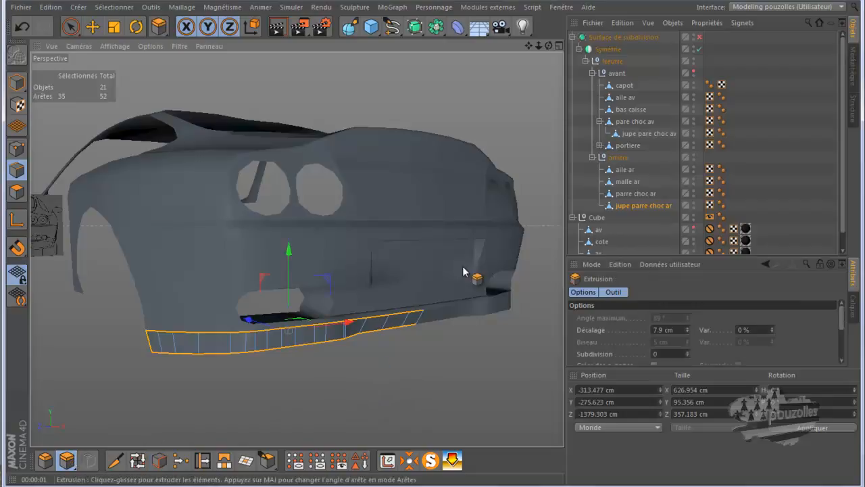
{"action": "mouse_move", "coordinate": [436, 244]}
{"action": "left_mouse_down"}
{"action": "mouse_move", "coordinate": [419, 246]}
{"action": "mouse_move", "coordinate": [434, 244]}
{"action": "left_mouse_up"}
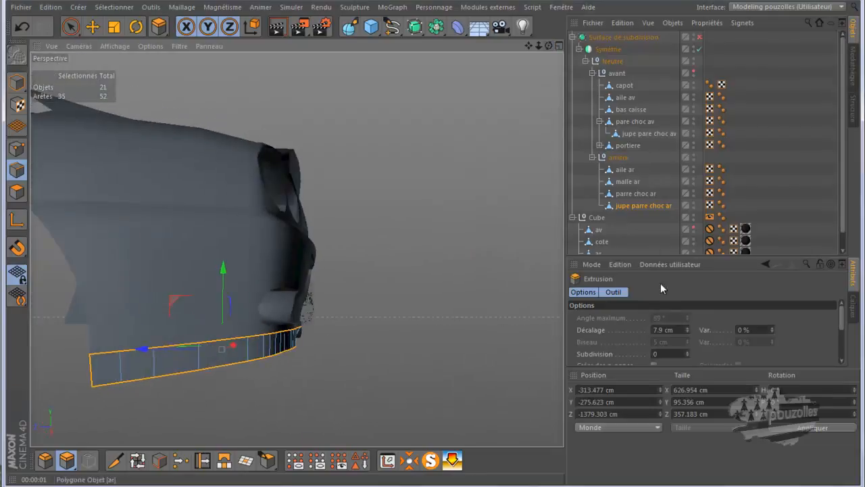
{"action": "left_click", "coordinate": [672, 329]}
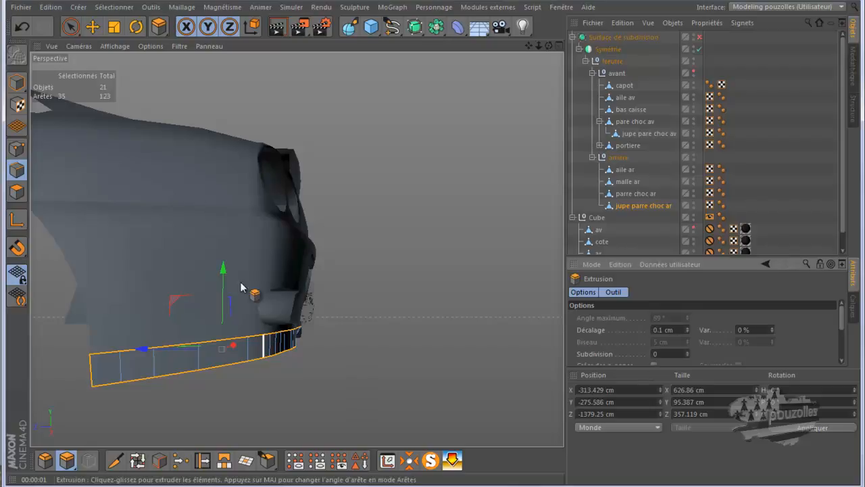
Step: Scale the extruded border edges inward to form the skirt's folded thickness, narrowing them further along X
{"action": "left_click", "coordinate": [114, 26]}
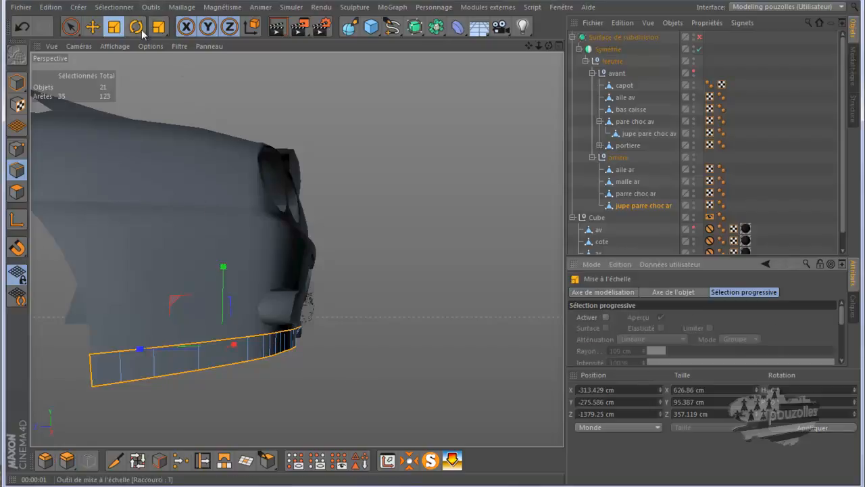
{"action": "left_click_drag", "start_coordinate": [547, 44], "coordinate": [433, 249]}
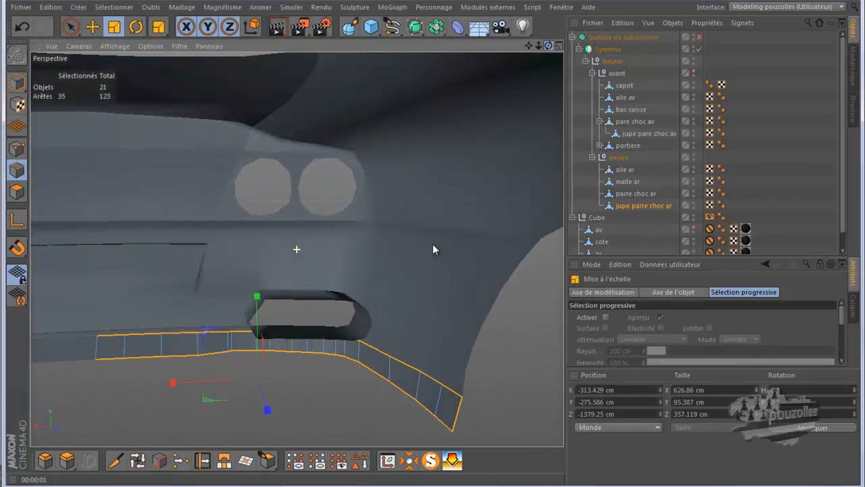
{"action": "left_click_drag", "start_coordinate": [324, 391], "coordinate": [306, 411]}
{"action": "mouse_move", "coordinate": [548, 46]}
{"action": "left_mouse_down"}
{"action": "mouse_move", "coordinate": [424, 244]}
{"action": "mouse_move", "coordinate": [434, 244]}
{"action": "mouse_move", "coordinate": [424, 153]}
{"action": "left_mouse_up"}
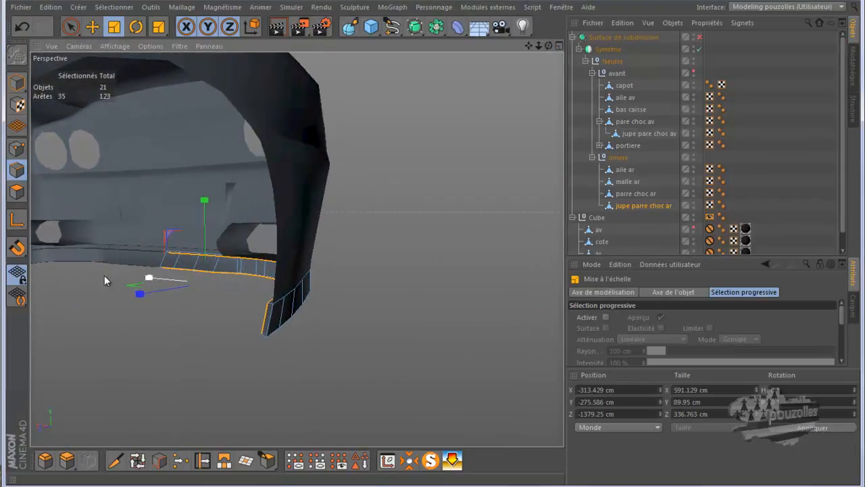
{"action": "left_click_drag", "start_coordinate": [94, 275], "coordinate": [64, 279]}
Step: Select the two inner border points at the skirt's wheel-arch end and slide them along Z in line with the outer edge
{"action": "left_click", "coordinate": [17, 147]}
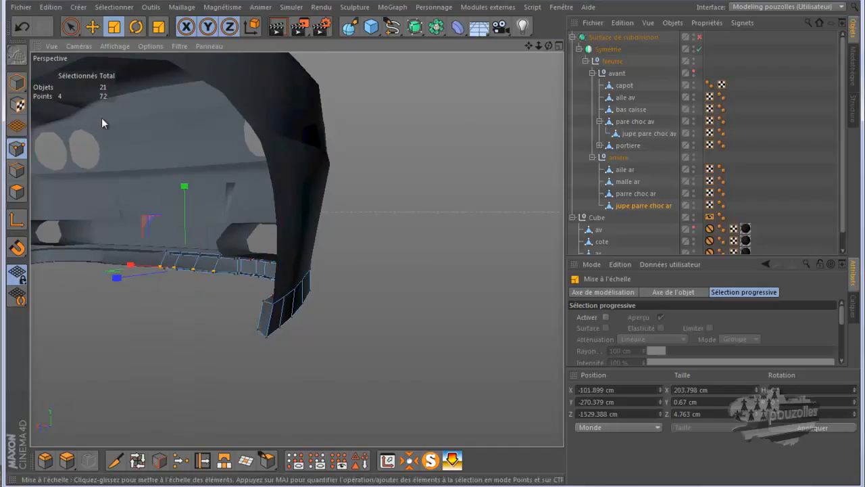
{"action": "left_click", "coordinate": [70, 28]}
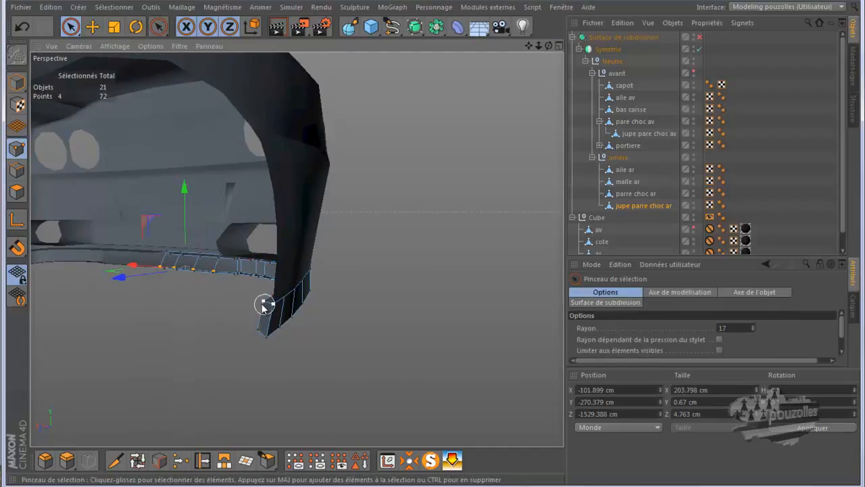
{"action": "left_click_drag", "start_coordinate": [248, 337], "coordinate": [256, 367], "text": "shift"}
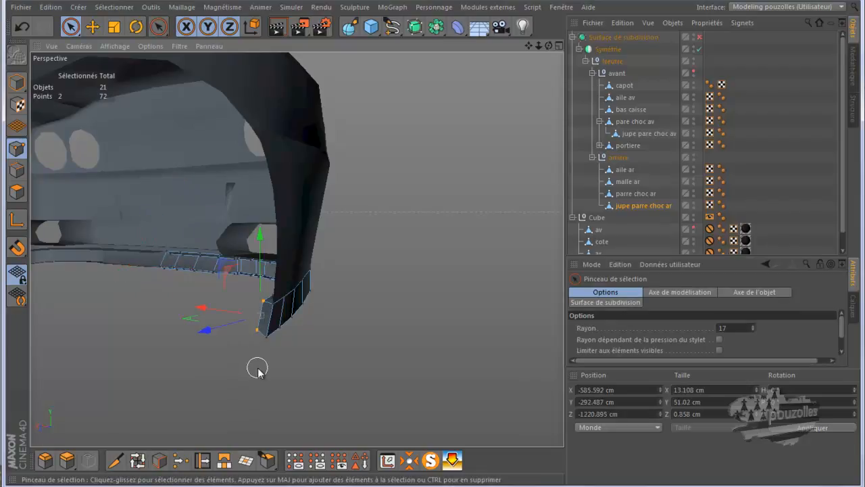
{"action": "middle_click", "coordinate": [257, 368]}
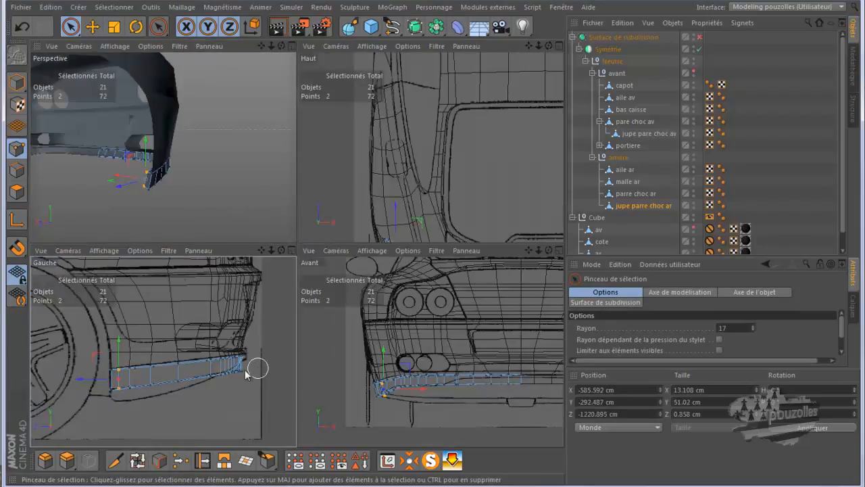
{"action": "middle_click", "coordinate": [258, 367]}
{"action": "scroll", "coordinate": [138, 337], "scroll_direction": "up", "scroll_amount": 2}
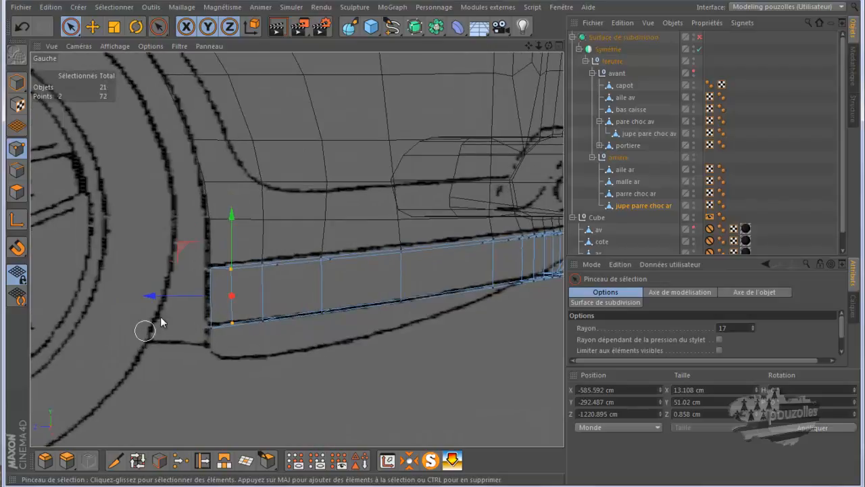
{"action": "left_click_drag", "start_coordinate": [152, 297], "coordinate": [141, 302]}
{"action": "scroll", "coordinate": [143, 316], "scroll_direction": "down", "scroll_amount": 2}
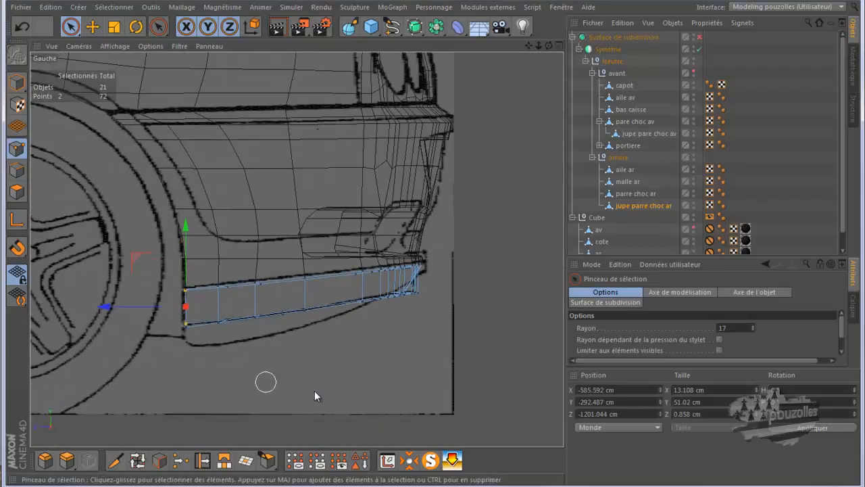
Step: Select the skirt's four centre-line points in the front view and align them with an X position and X size of 0
{"action": "middle_click", "coordinate": [316, 392]}
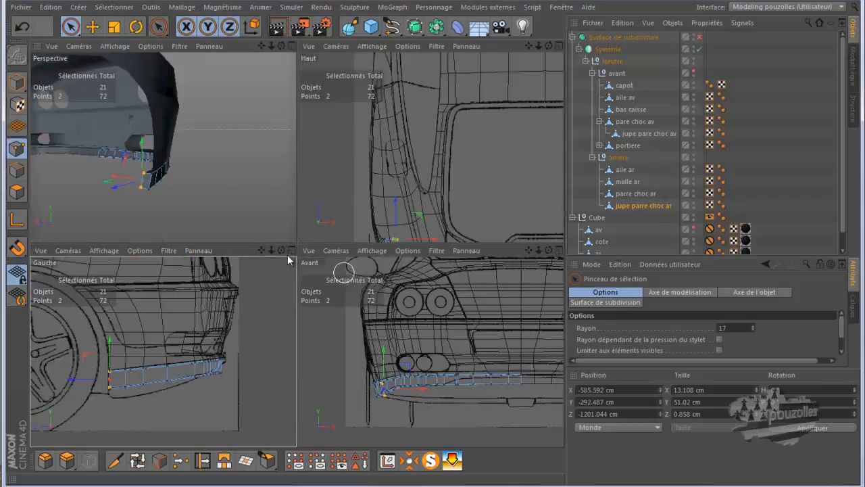
{"action": "middle_click", "coordinate": [500, 385]}
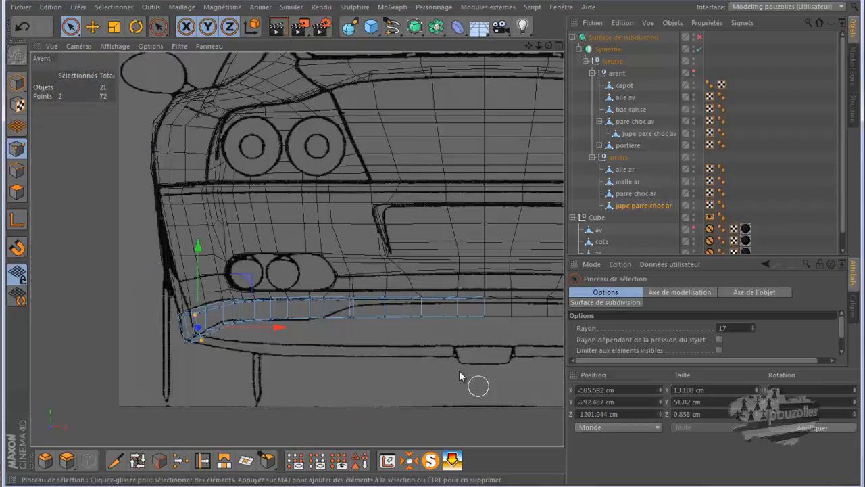
{"action": "scroll", "coordinate": [506, 319], "scroll_direction": "up", "scroll_amount": 4}
{"action": "left_click", "coordinate": [470, 286]}
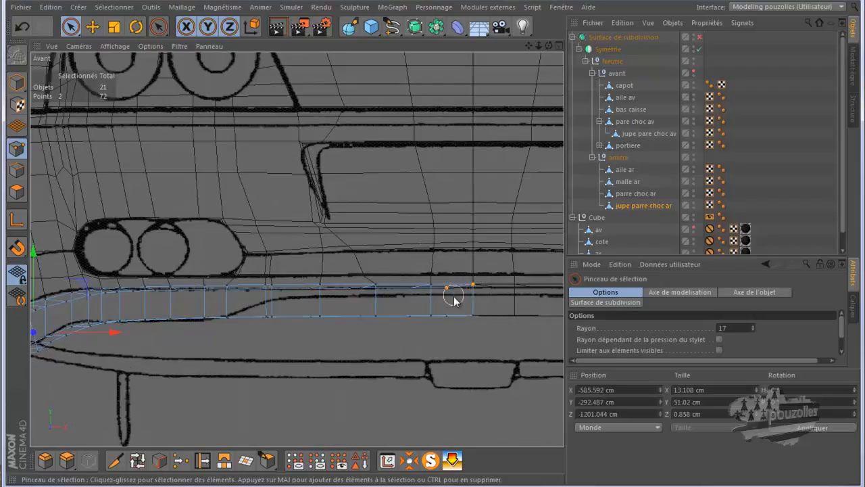
{"action": "left_click_drag", "start_coordinate": [487, 315], "coordinate": [485, 313]}
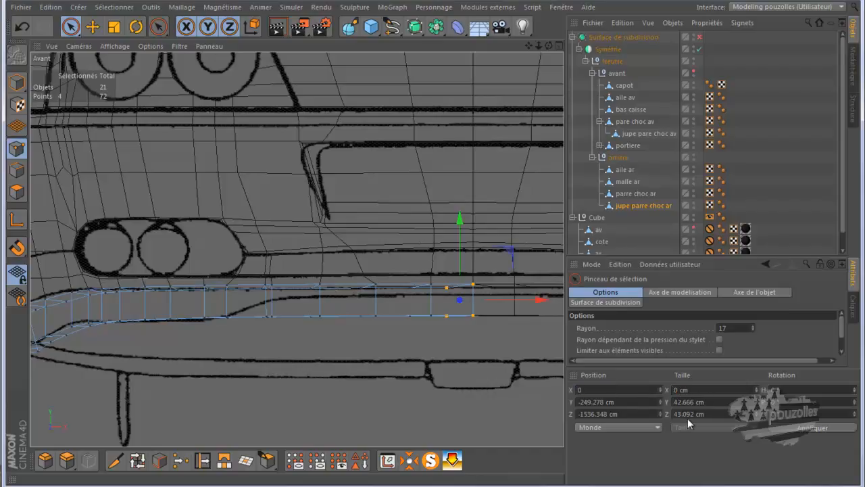
{"action": "left_click", "coordinate": [809, 428]}
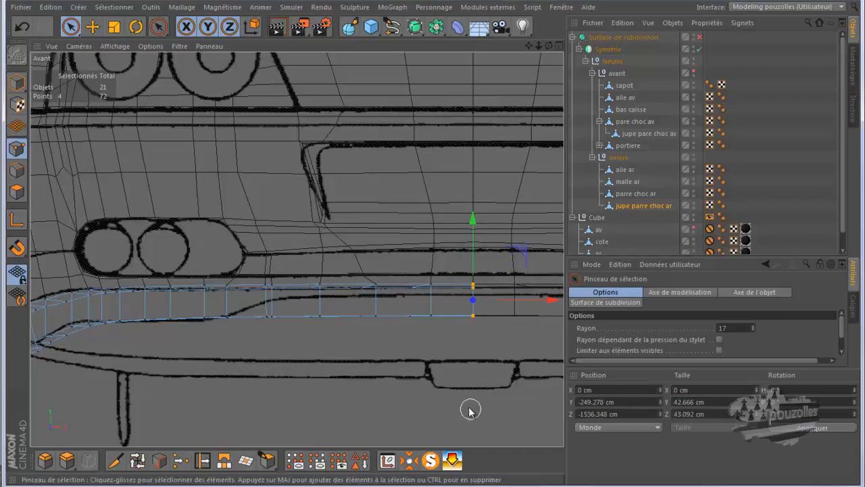
Step: Turn subdivision smoothing back on and add Knife cuts in Boucle mode along the skirt's bottom and top folds
{"action": "scroll", "coordinate": [486, 419], "scroll_direction": "down", "scroll_amount": 5}
{"action": "middle_click", "coordinate": [429, 374]}
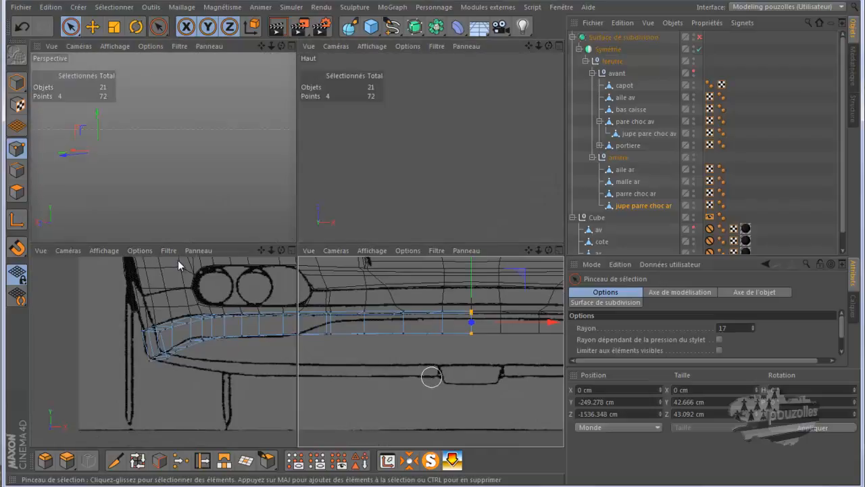
{"action": "middle_click", "coordinate": [194, 224]}
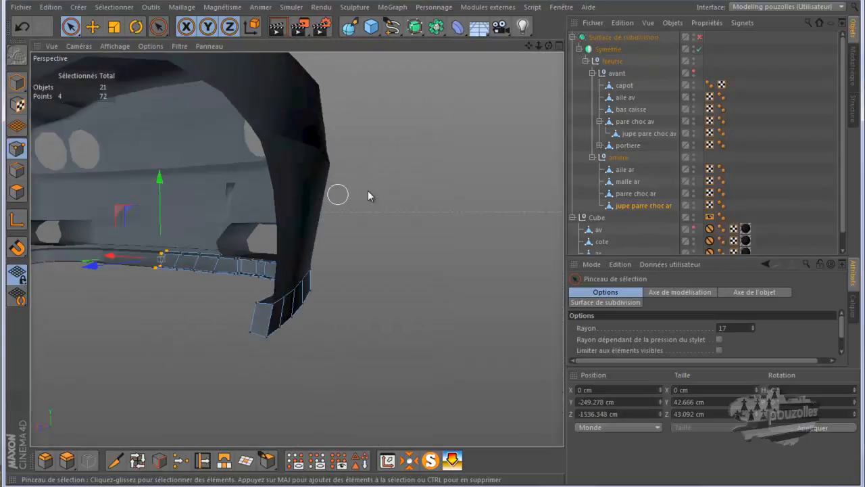
{"action": "left_click", "coordinate": [699, 38]}
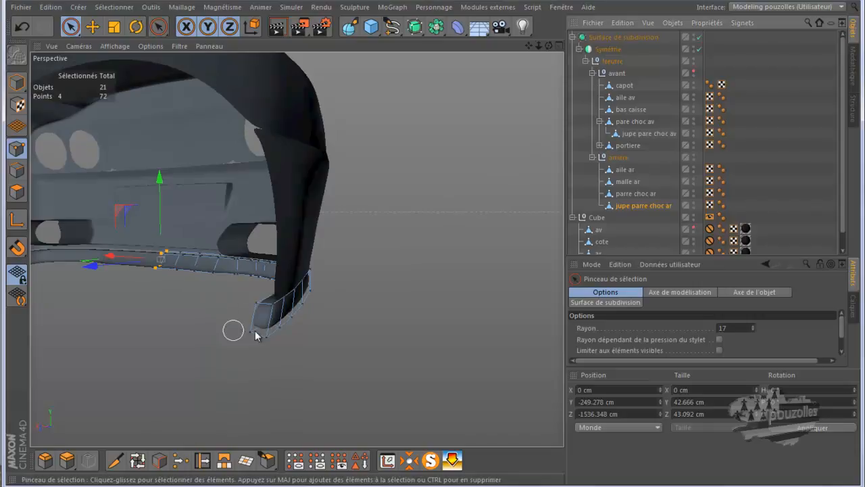
{"action": "left_click_drag", "start_coordinate": [549, 46], "coordinate": [430, 248]}
{"action": "left_click", "coordinate": [115, 460]}
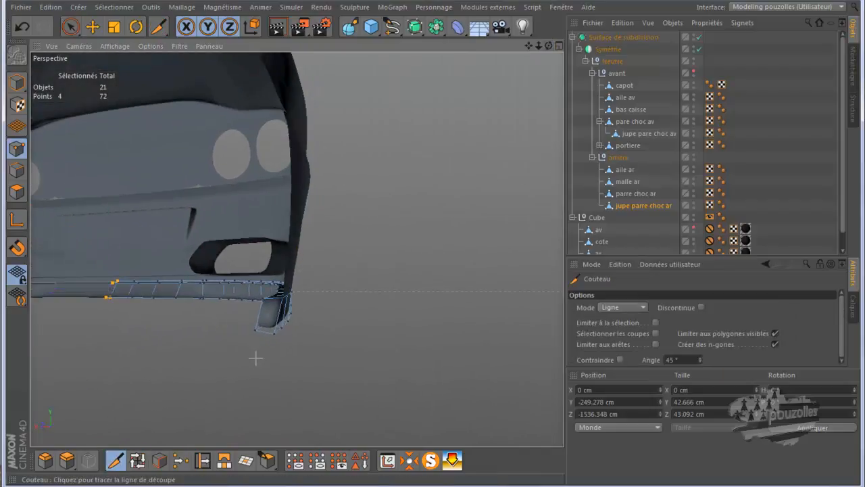
{"action": "scroll", "coordinate": [256, 358], "scroll_direction": "up", "scroll_amount": 5}
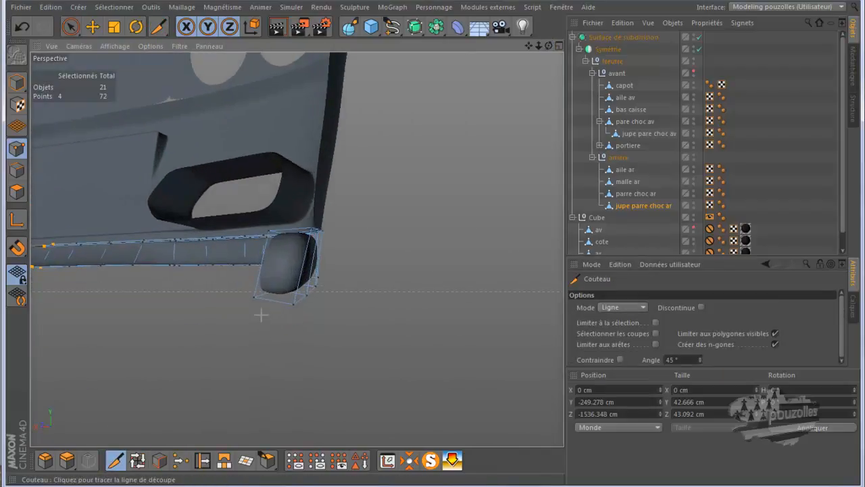
{"action": "left_click", "coordinate": [611, 307]}
{"action": "left_click", "coordinate": [617, 357]}
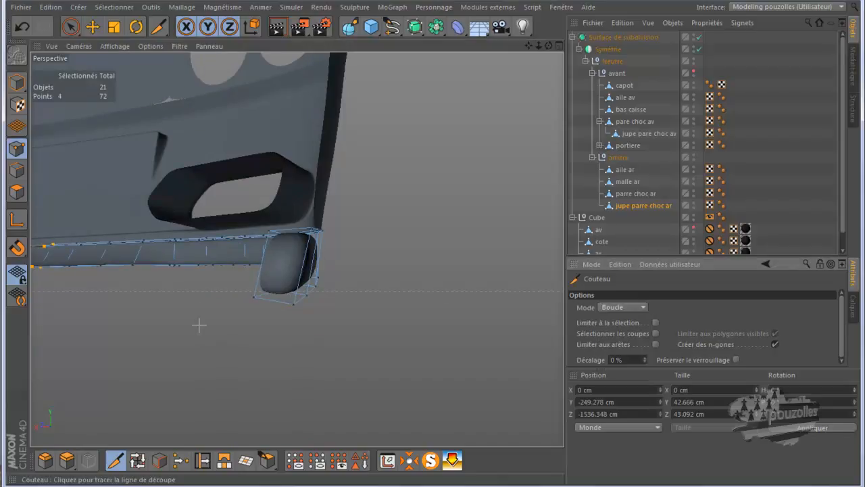
{"action": "left_click", "coordinate": [255, 295]}
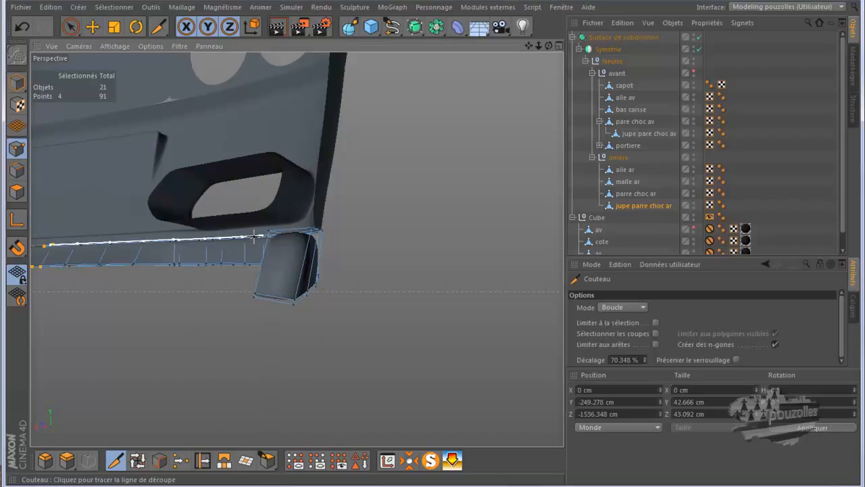
{"action": "scroll", "coordinate": [244, 236], "scroll_direction": "up", "scroll_amount": 2}
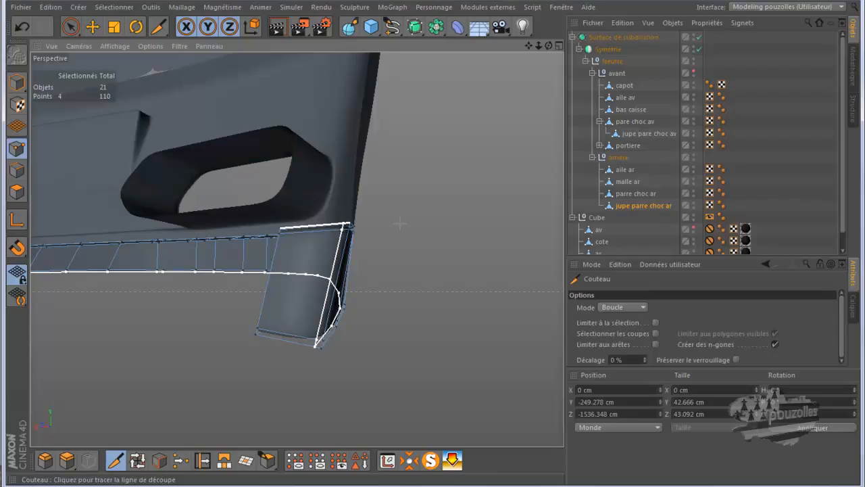
Step: Add further Knife loop cuts close to the skirt's fold, working from its centre-line end
{"action": "left_click_drag", "start_coordinate": [548, 46], "coordinate": [117, 285]}
{"action": "left_click_drag", "start_coordinate": [255, 346], "coordinate": [67, 332], "text": "alt"}
{"action": "left_click_drag", "start_coordinate": [548, 45], "coordinate": [398, 340]}
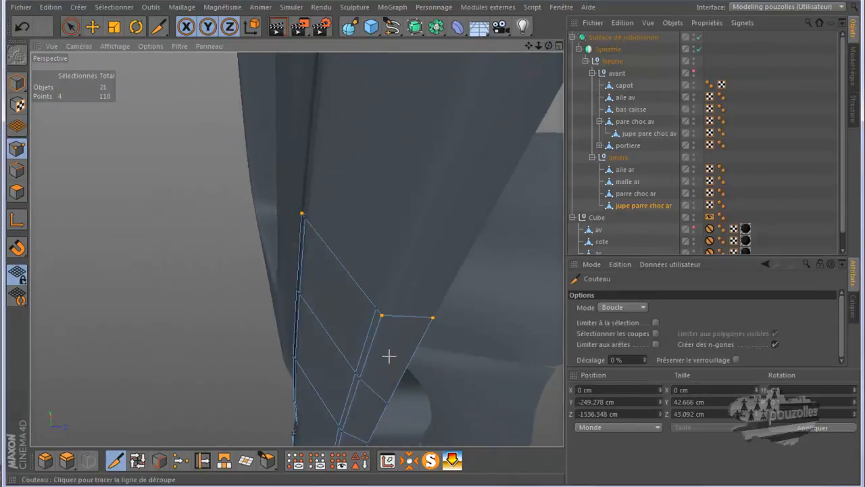
{"action": "left_click", "coordinate": [389, 314]}
Step: Test-render the full rear view to check the thickened skirt against the bumper
{"action": "scroll", "coordinate": [241, 331], "scroll_direction": "down", "scroll_amount": 3}
{"action": "scroll", "coordinate": [412, 375], "scroll_direction": "down", "scroll_amount": 5}
{"action": "left_click_drag", "start_coordinate": [547, 46], "coordinate": [432, 244]}
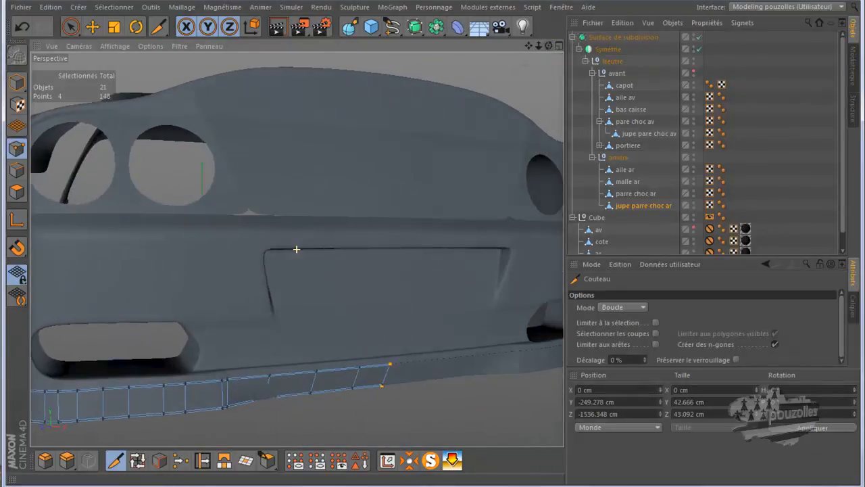
{"action": "scroll", "coordinate": [456, 286], "scroll_direction": "down", "scroll_amount": 8}
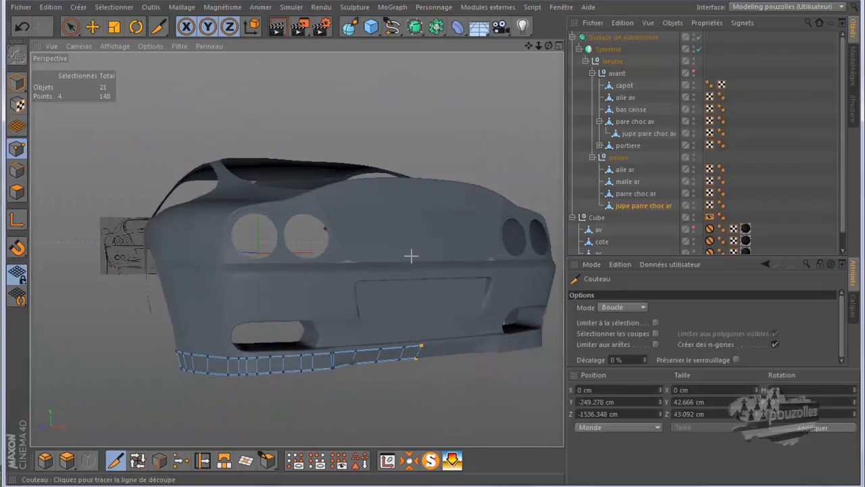
{"action": "left_click", "coordinate": [277, 28]}
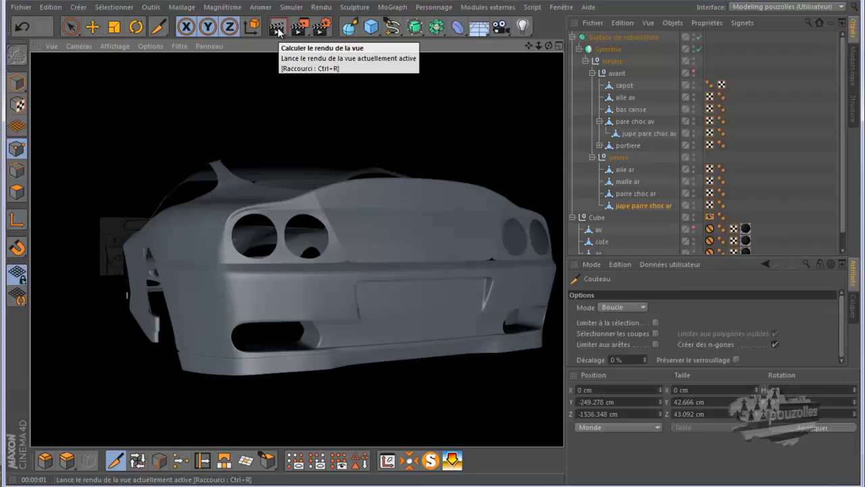
Step: Show the "avant" group again and examine the sill's rear end next to the rear wheel arch
{"action": "left_click_drag", "start_coordinate": [468, 247], "coordinate": [435, 244]}
{"action": "right_click_drag", "start_coordinate": [552, 126], "coordinate": [562, 214], "text": "alt"}
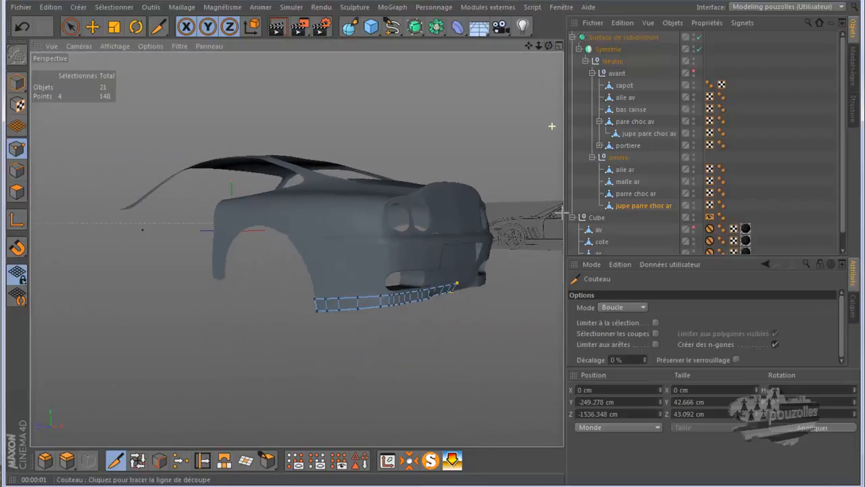
{"action": "left_click", "coordinate": [694, 73]}
{"action": "right_click_drag", "start_coordinate": [459, 242], "coordinate": [452, 252], "text": "alt"}
{"action": "right_click_drag", "start_coordinate": [302, 302], "coordinate": [294, 277], "text": "alt"}
{"action": "scroll", "coordinate": [294, 273], "scroll_direction": "up", "scroll_amount": 4}
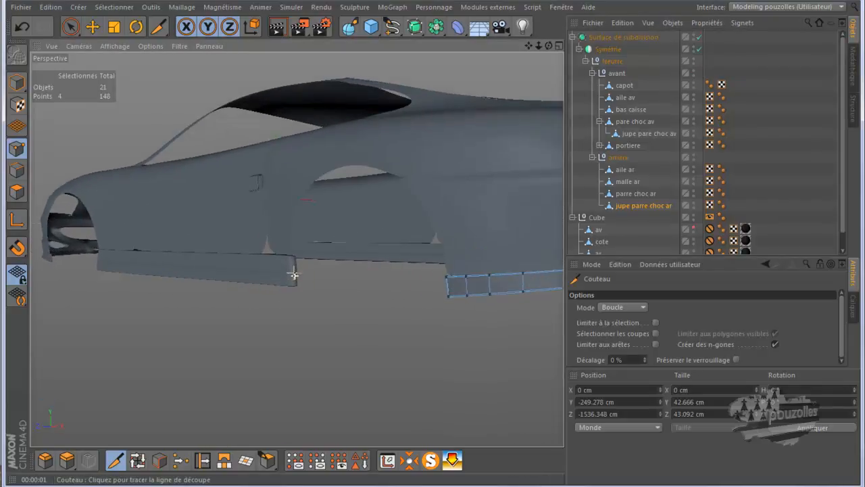
Step: Add a Knife loop cut in Boucle mode to the "bas caisse" sill, close to the edge of its rear end
{"action": "scroll", "coordinate": [270, 253], "scroll_direction": "up", "scroll_amount": 4}
{"action": "scroll", "coordinate": [251, 252], "scroll_direction": "up", "scroll_amount": 6}
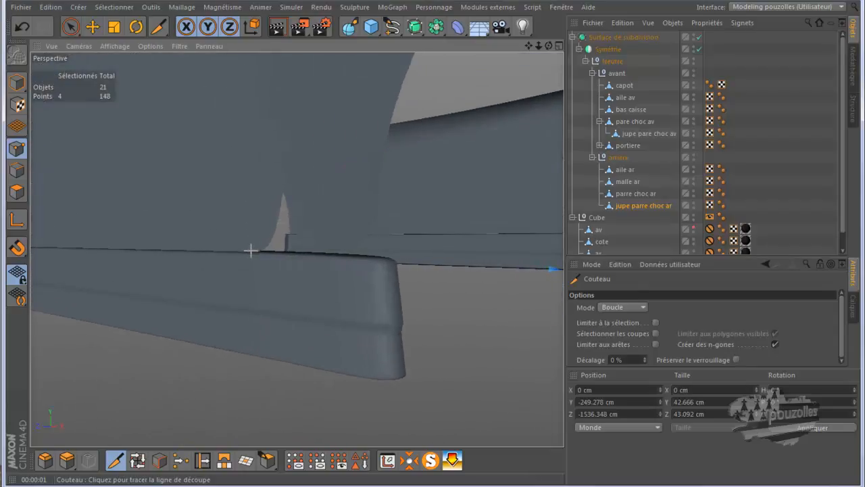
{"action": "scroll", "coordinate": [251, 251], "scroll_direction": "up", "scroll_amount": 2}
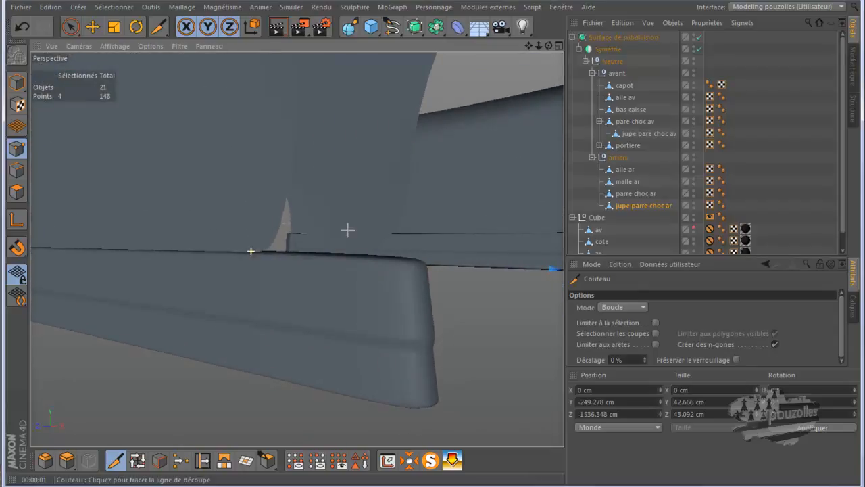
{"action": "left_click", "coordinate": [636, 111]}
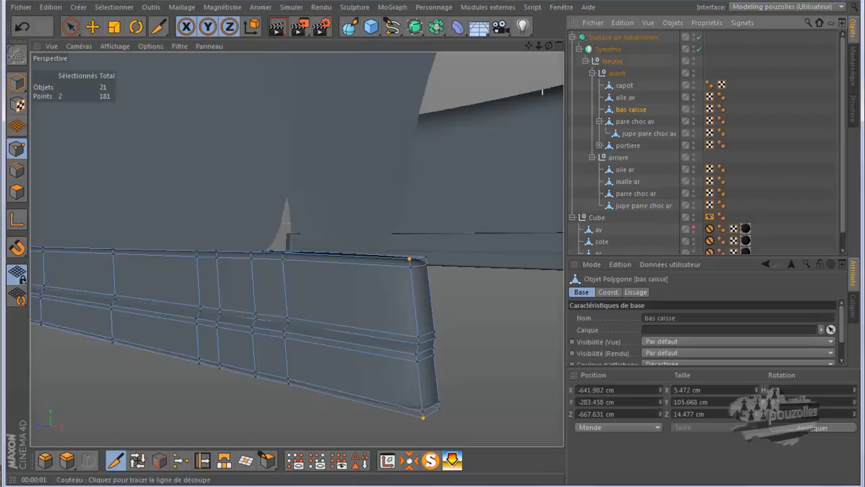
{"action": "left_click_drag", "start_coordinate": [549, 47], "coordinate": [437, 242]}
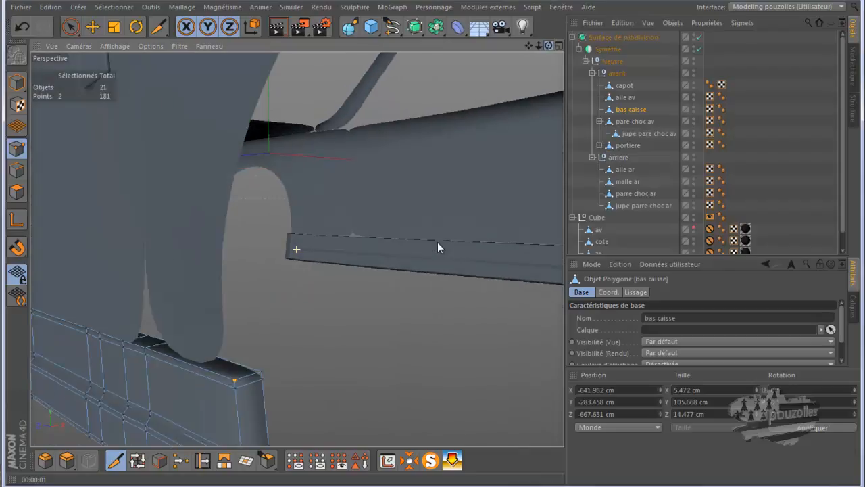
{"action": "left_click", "coordinate": [257, 369]}
{"action": "scroll", "coordinate": [376, 221], "scroll_direction": "down", "scroll_amount": 5}
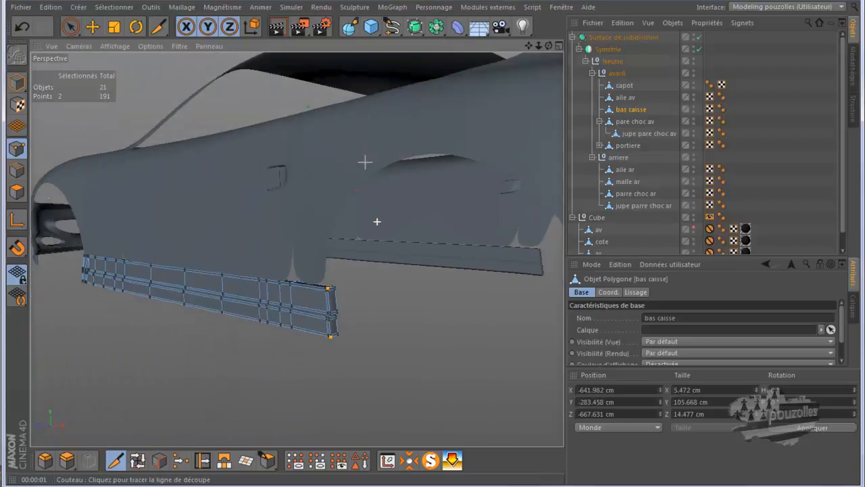
Step: Test-render the view of the car's side to check the sill's rear end
{"action": "left_click", "coordinate": [278, 28]}
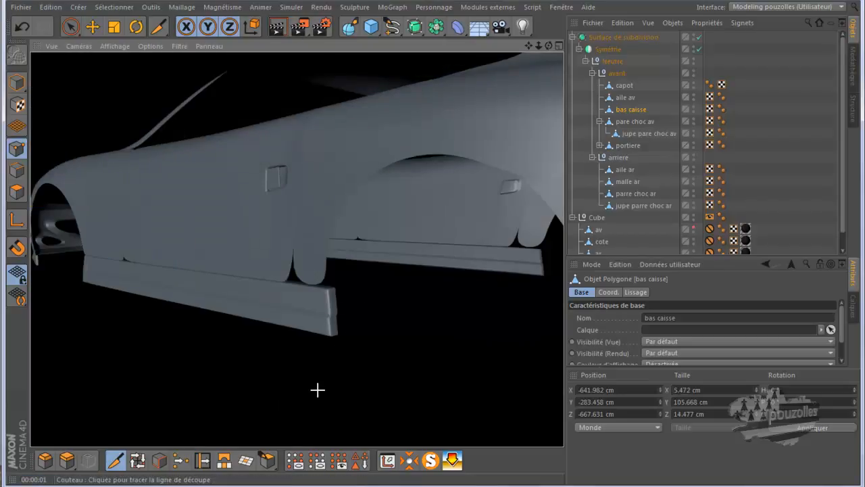
{"action": "scroll", "coordinate": [323, 383], "scroll_direction": "down", "scroll_amount": 8}
{"action": "scroll", "coordinate": [258, 302], "scroll_direction": "down", "scroll_amount": 3}
Step: Select the "aile av" and "capot" meshes in turn to review the front wing and bonnet on the whole body
{"action": "key", "text": "F10"}
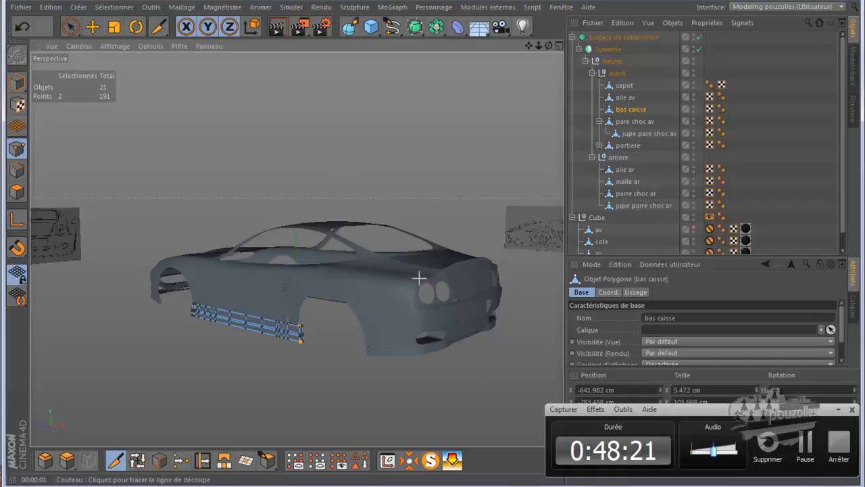
{"action": "scroll", "coordinate": [420, 275], "scroll_direction": "up", "scroll_amount": 3}
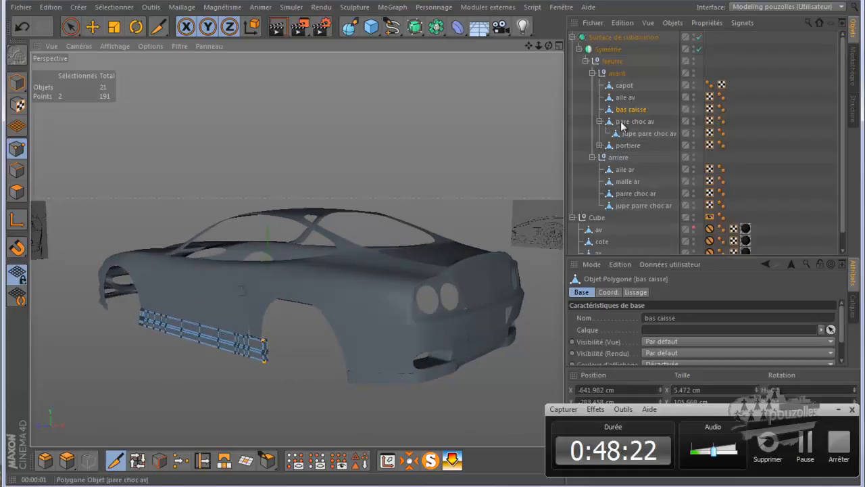
{"action": "left_click", "coordinate": [626, 99]}
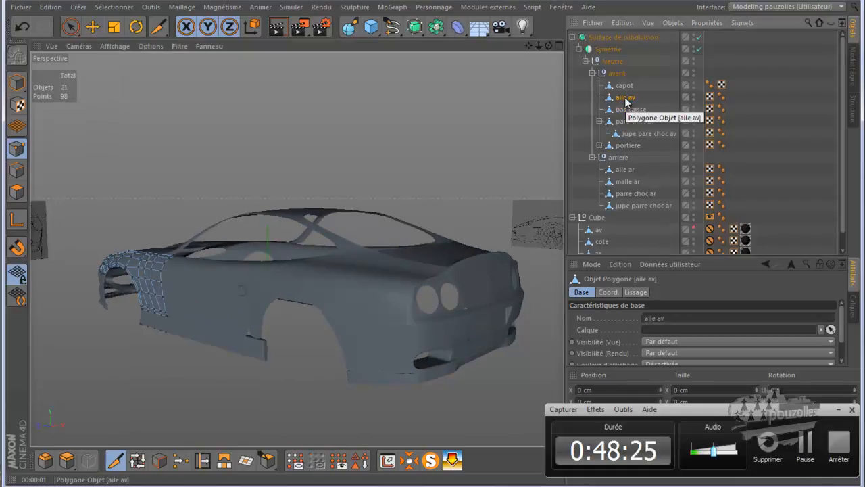
{"action": "left_click", "coordinate": [625, 85]}
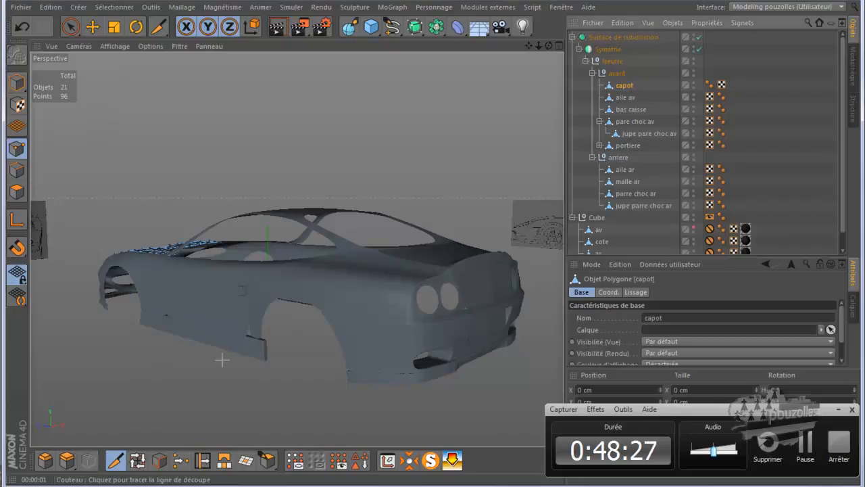